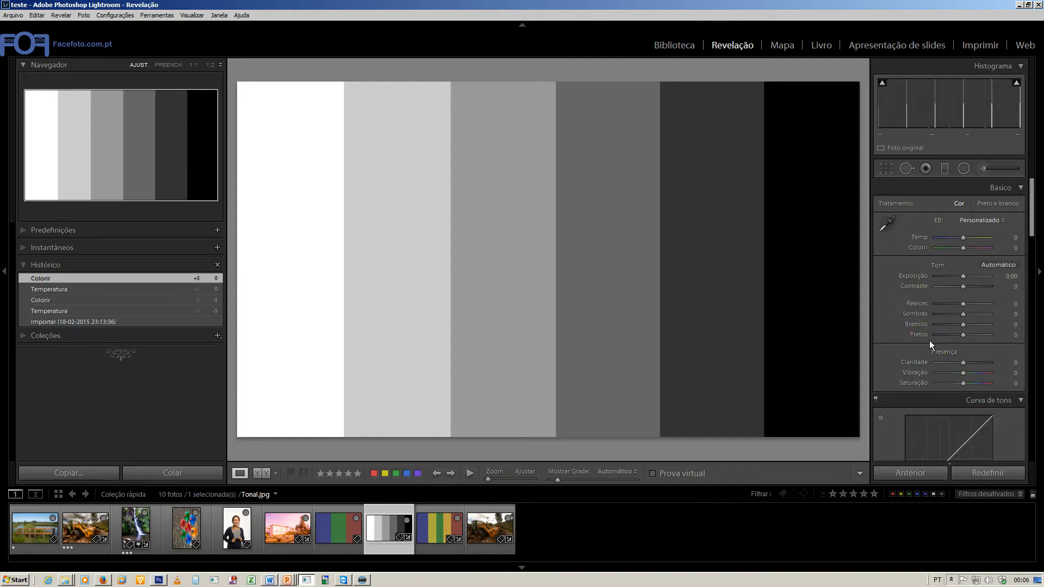
Step: Look through the Basic and Tone Curve adjustments and the white balance presets available for Tonal.jpg
{"action": "scroll", "coordinate": [928, 340], "scroll_direction": "down", "scroll_amount": 3}
{"action": "scroll", "coordinate": [940, 317], "scroll_direction": "down", "scroll_amount": 2}
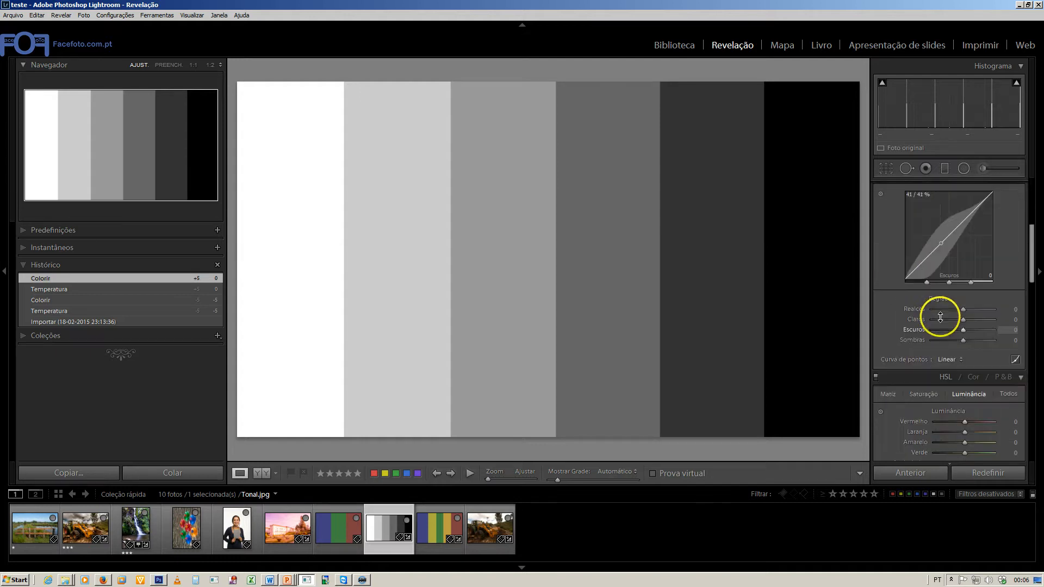
{"action": "scroll", "coordinate": [940, 317], "scroll_direction": "up", "scroll_amount": 5}
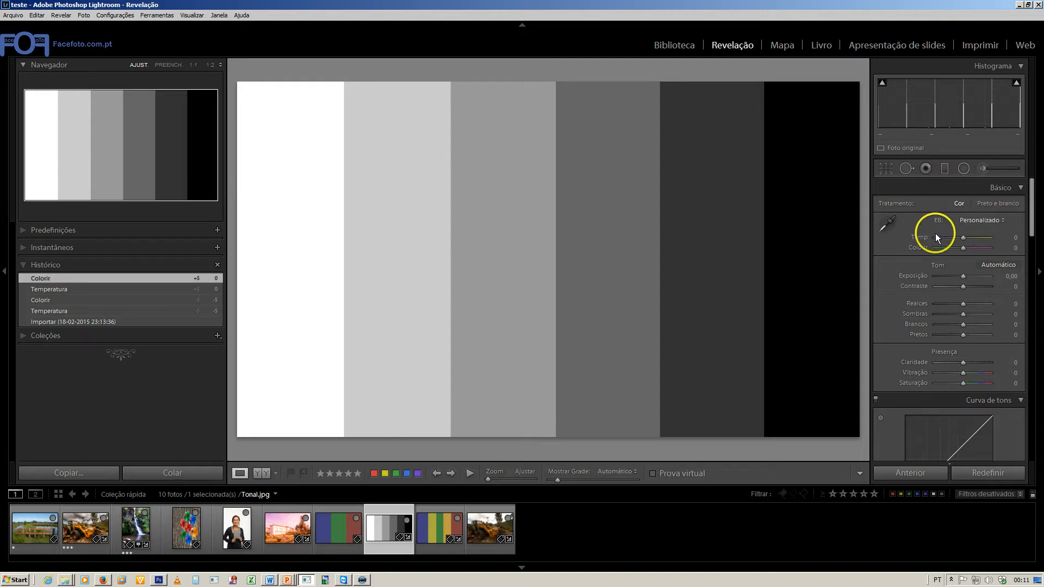
{"action": "left_click", "coordinate": [967, 221]}
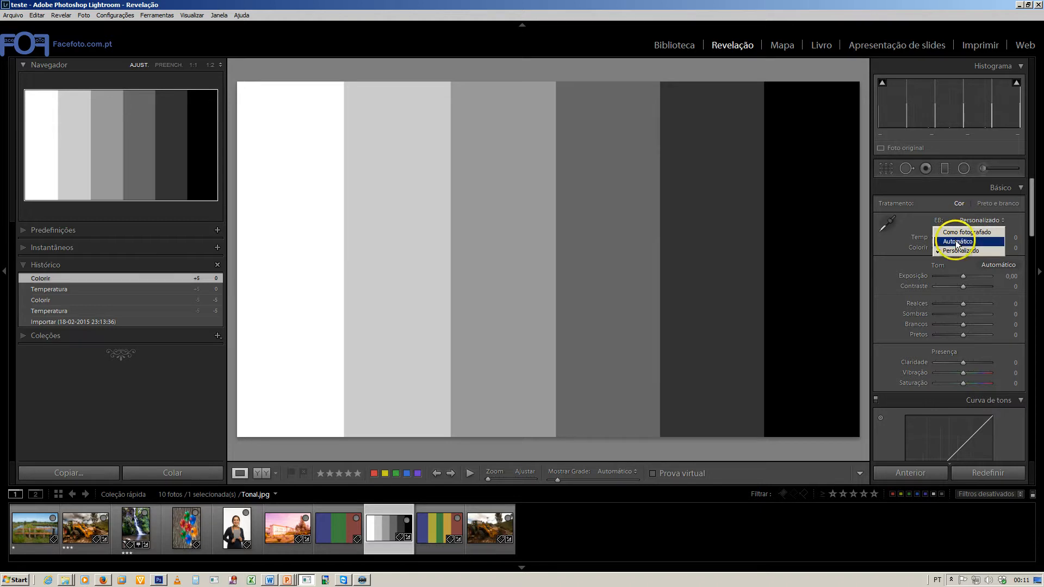
{"action": "left_click", "coordinate": [948, 220]}
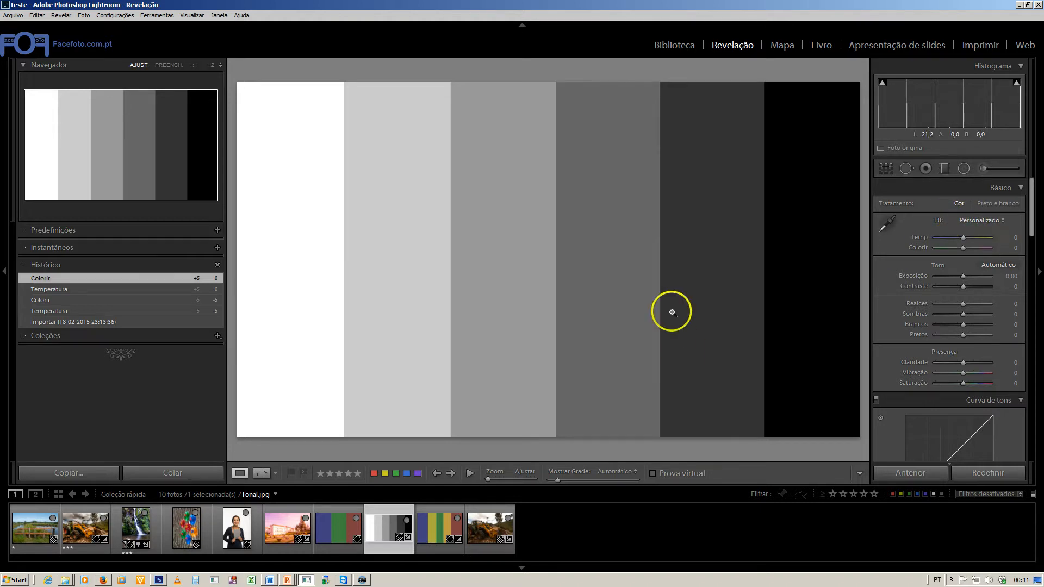
Step: Open the pinwheel photo Cores.dng for editing and set its white balance to Automático
{"action": "left_click", "coordinate": [177, 529]}
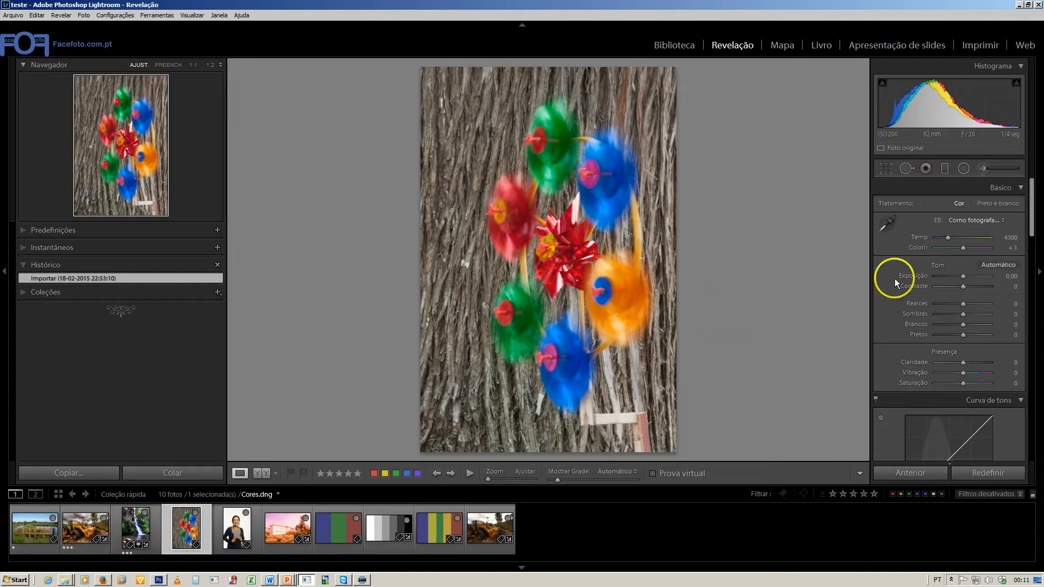
{"action": "left_click", "coordinate": [967, 221]}
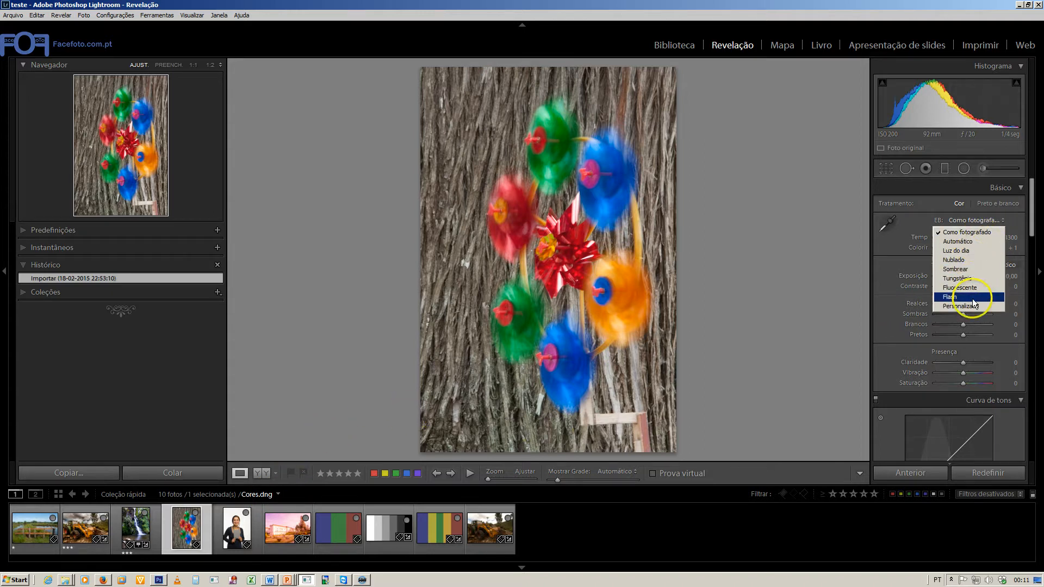
{"action": "left_click", "coordinate": [968, 242]}
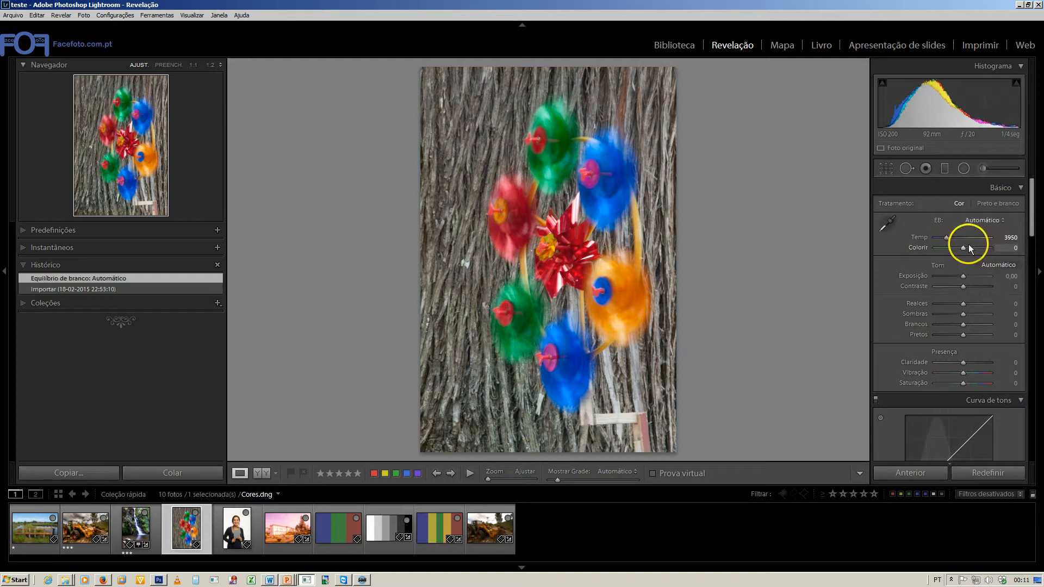
Step: Try the Nublado, Sombrear and Tungstênio white balance presets one after another on the pinwheel photo
{"action": "left_click", "coordinate": [980, 220]}
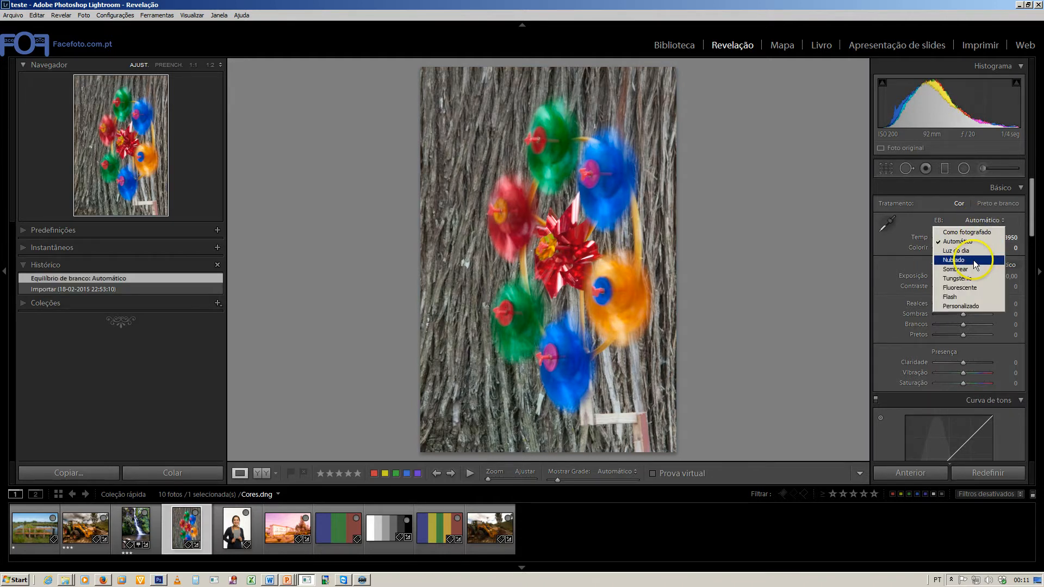
{"action": "left_click", "coordinate": [973, 260]}
{"action": "left_click", "coordinate": [985, 220]}
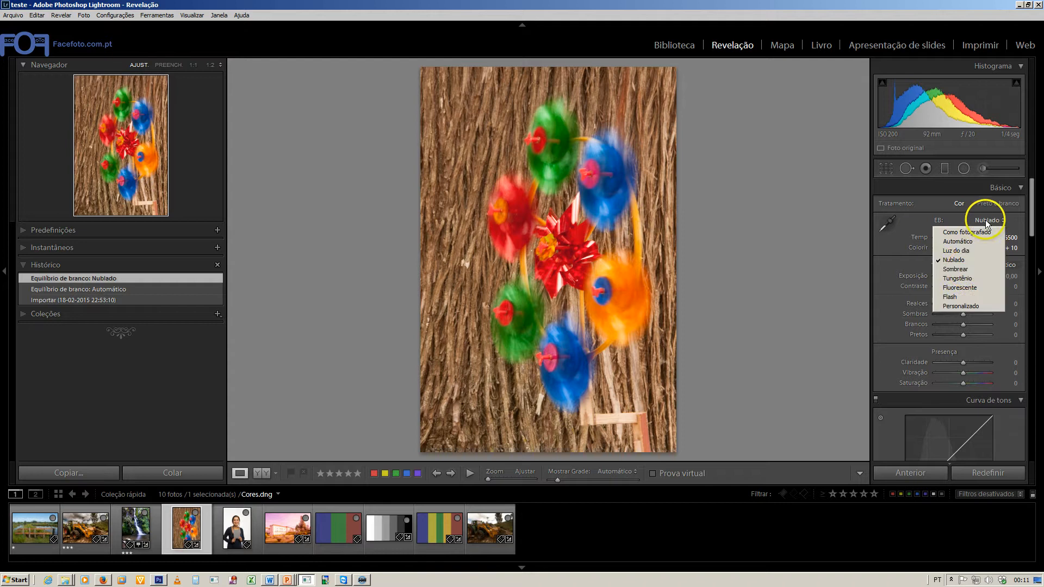
{"action": "left_click", "coordinate": [965, 271]}
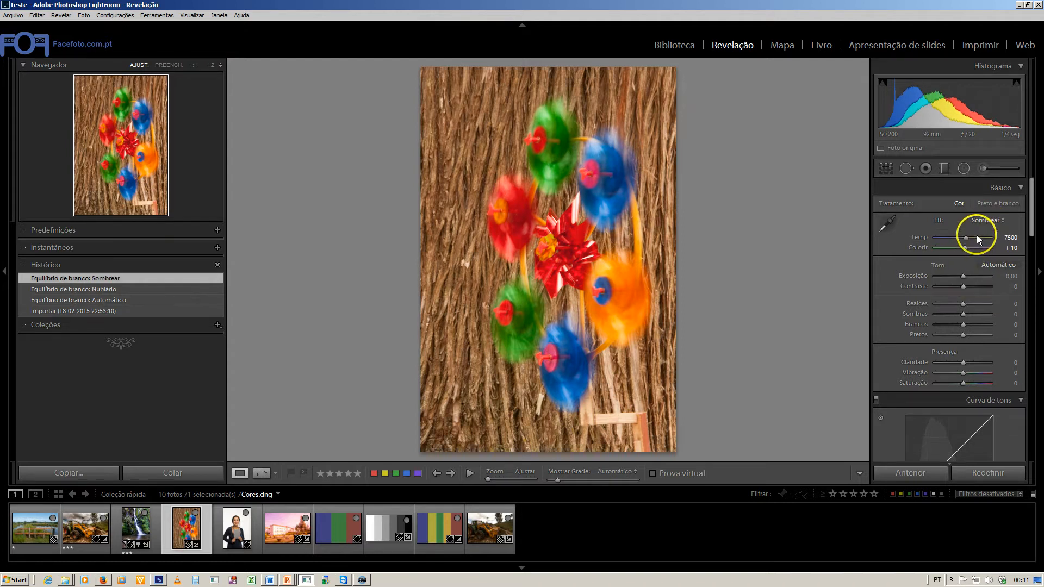
{"action": "left_click", "coordinate": [983, 221]}
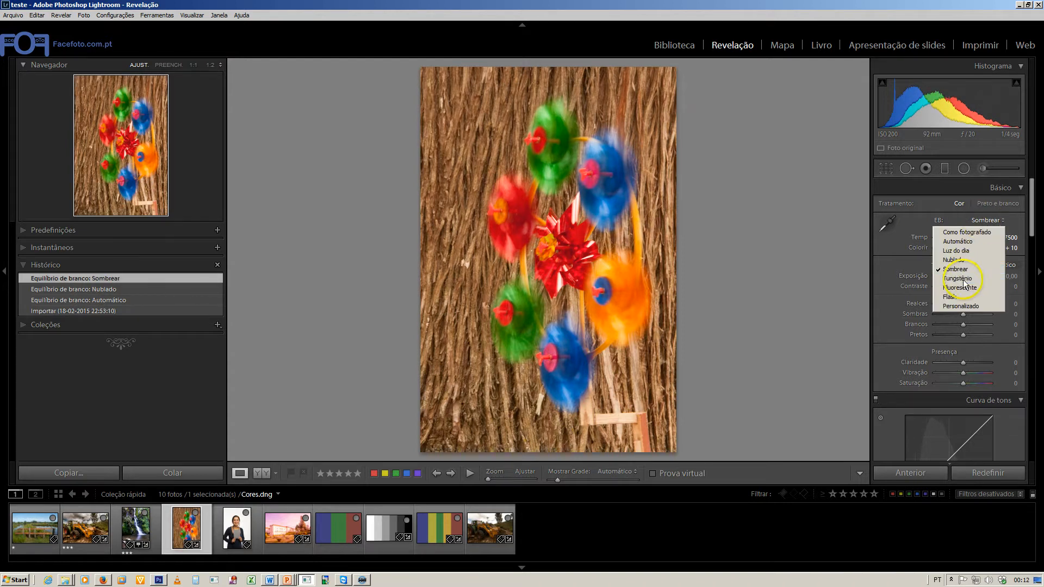
{"action": "left_click", "coordinate": [962, 280]}
Step: Examine the white balance presets offered for the pinwheel photo without choosing another one
{"action": "left_click", "coordinate": [979, 221]}
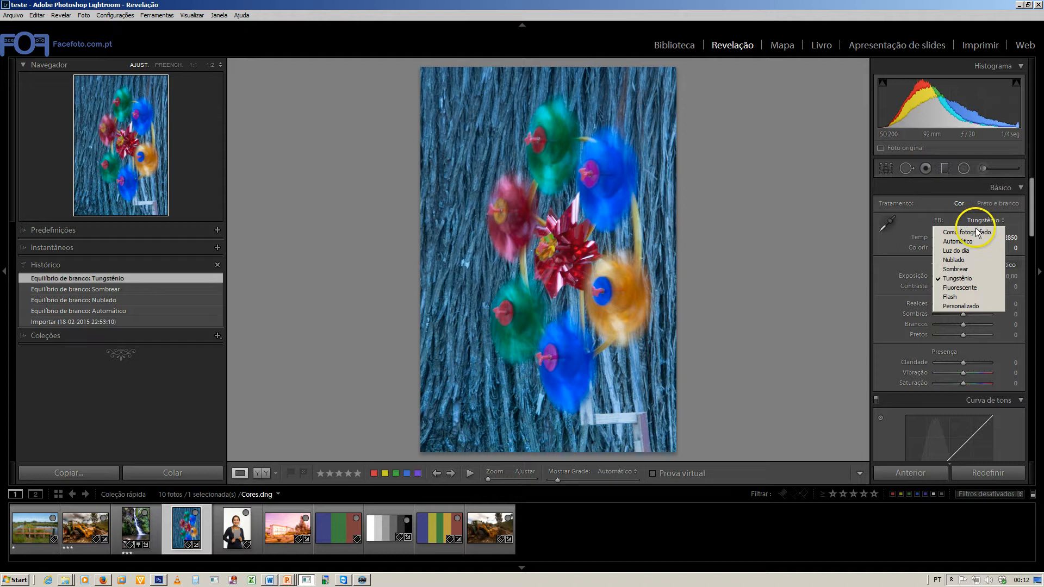
{"action": "left_click", "coordinate": [960, 253]}
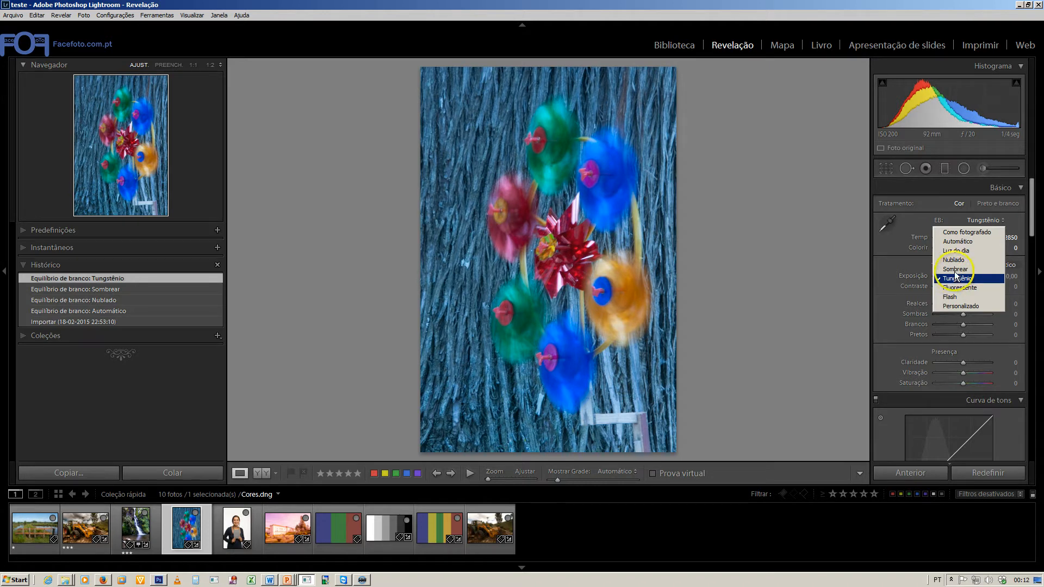
{"action": "left_click", "coordinate": [914, 222]}
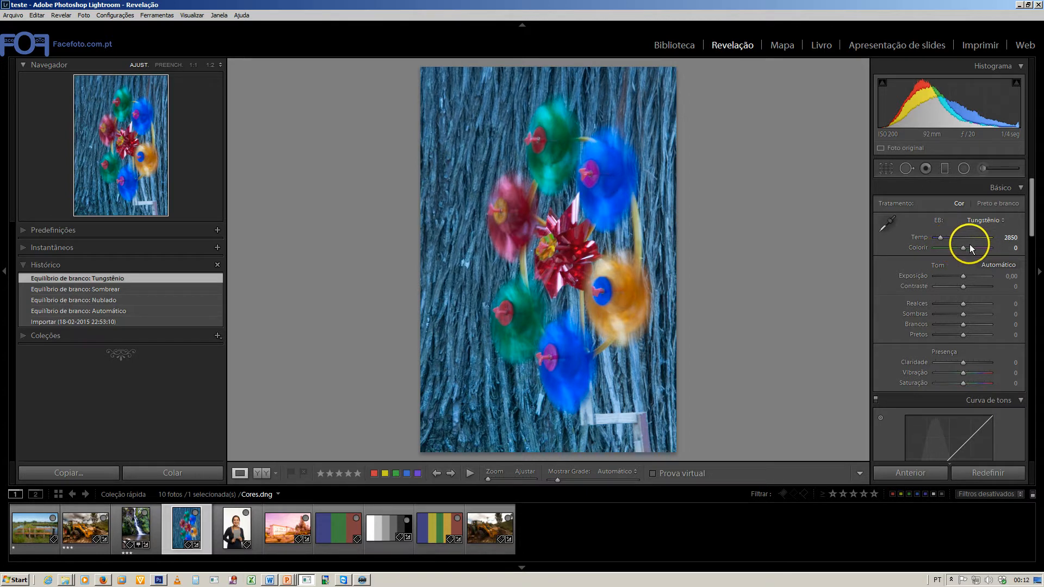
{"action": "left_click", "coordinate": [983, 221]}
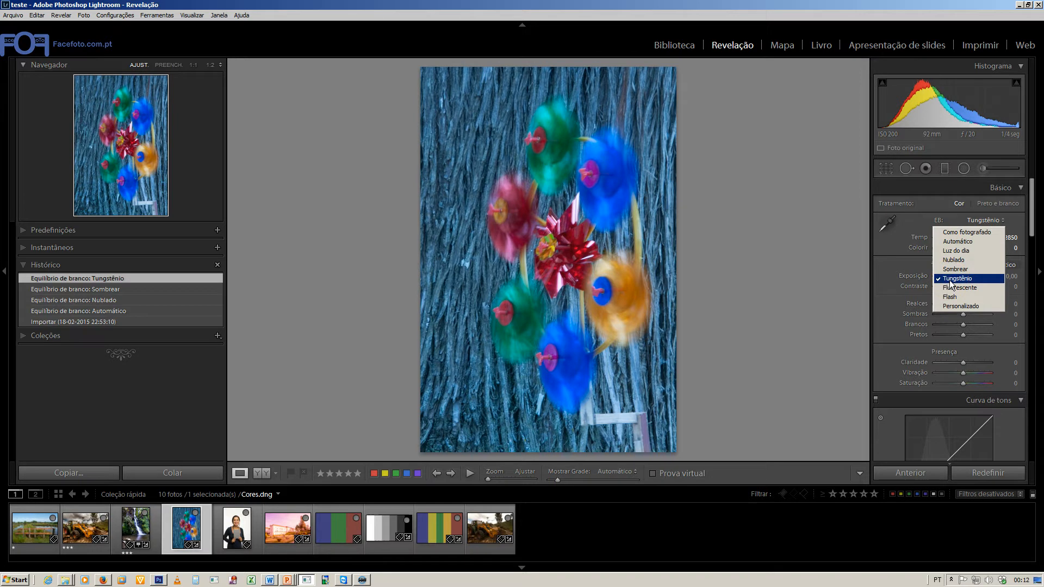
{"action": "left_click", "coordinate": [744, 272]}
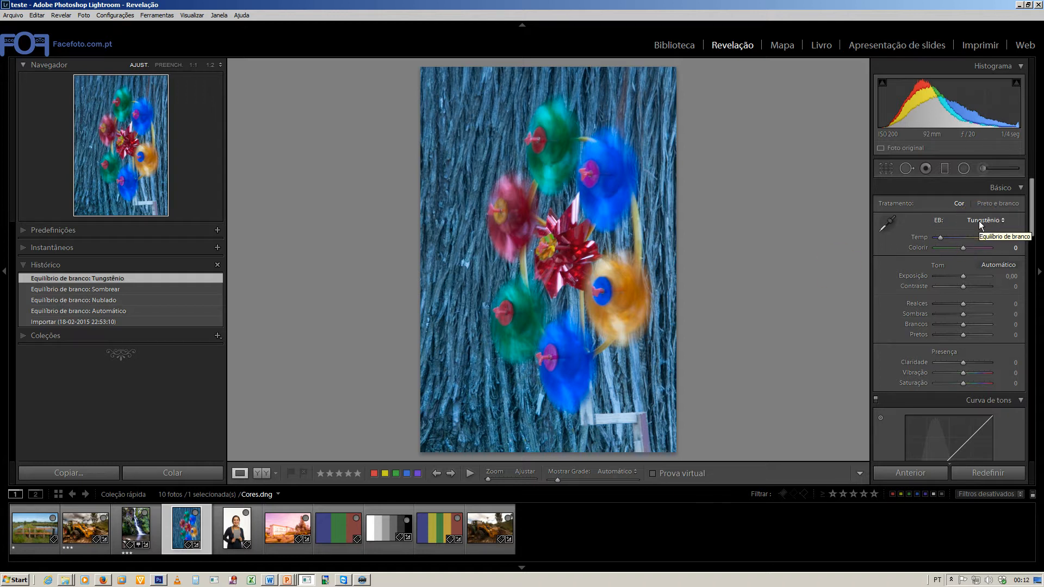
{"action": "left_click", "coordinate": [776, 217]}
Step: Try the Nublado and Luz do dia white balance presets on the pinwheel photo
{"action": "left_click", "coordinate": [979, 220]}
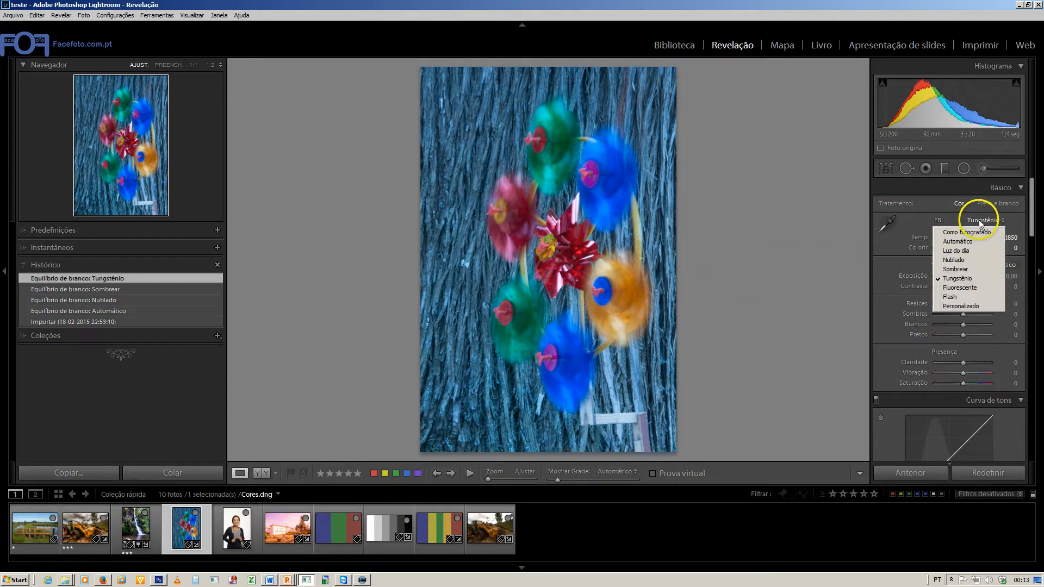
{"action": "left_click", "coordinate": [970, 272]}
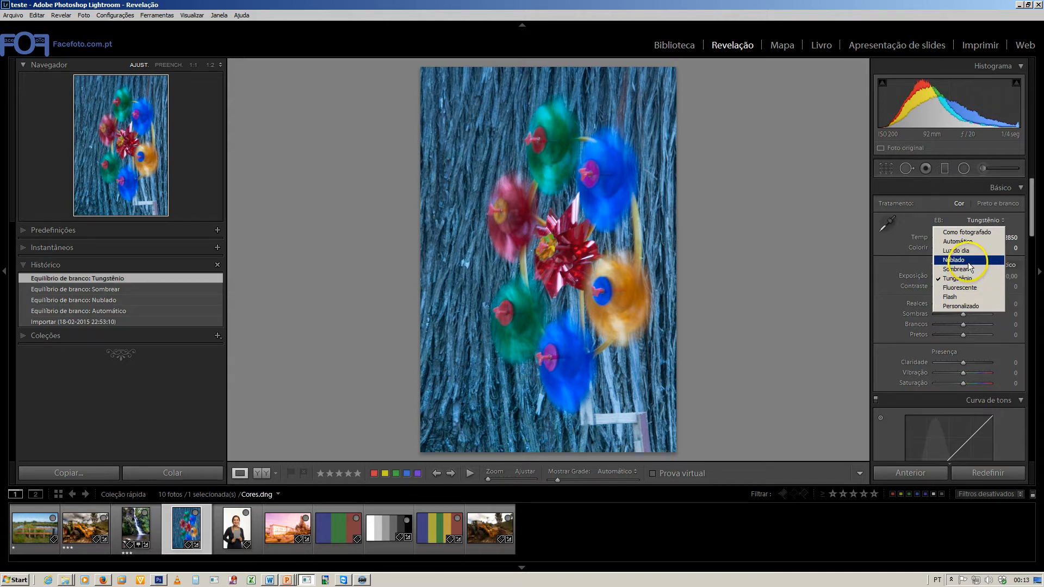
{"action": "left_click", "coordinate": [969, 261]}
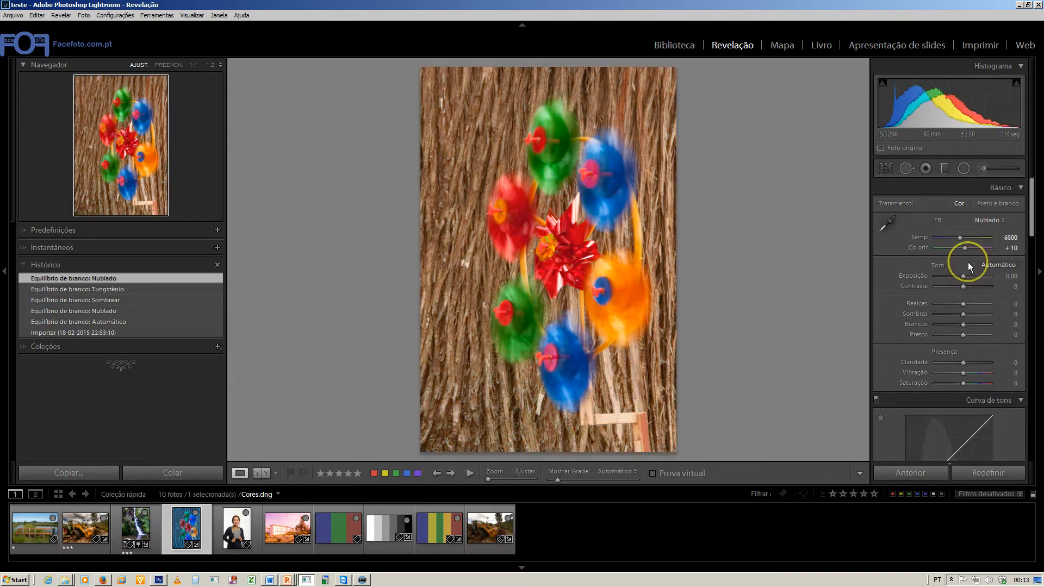
{"action": "left_click", "coordinate": [984, 220]}
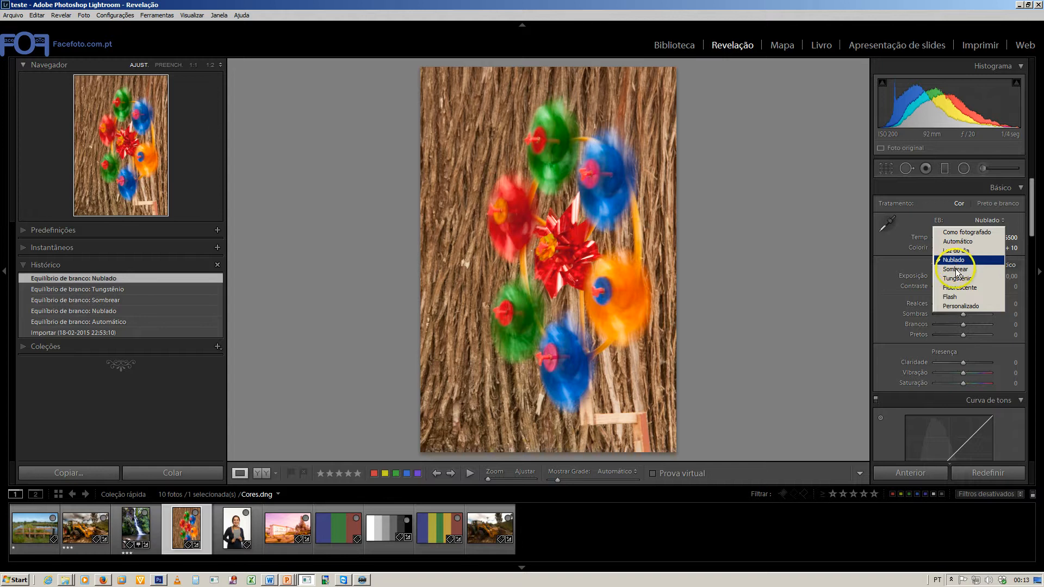
{"action": "left_click", "coordinate": [955, 251]}
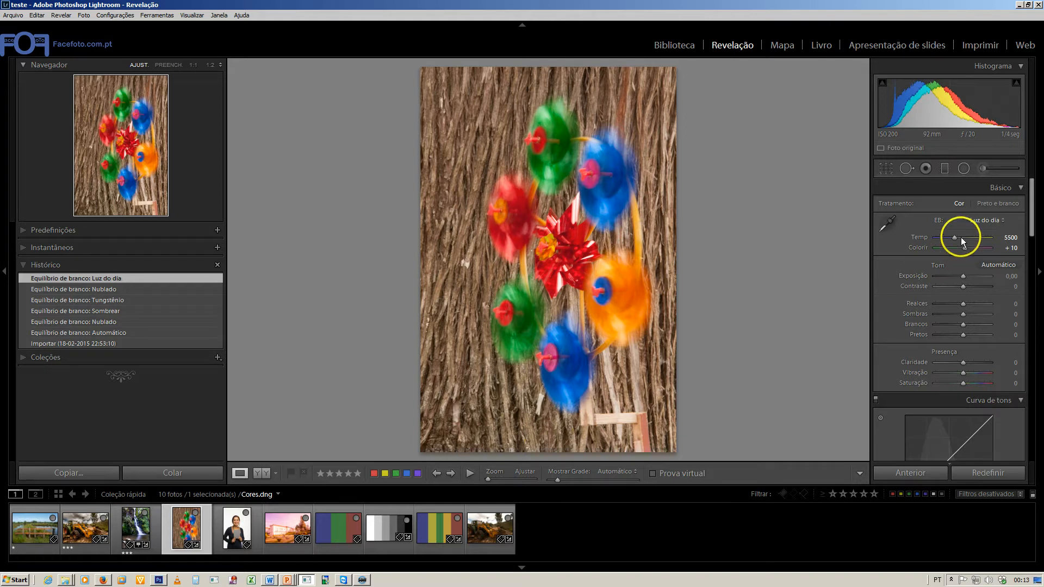
Step: Try the Tungstênio white balance preset on the pinwheel photo
{"action": "left_click", "coordinate": [978, 221]}
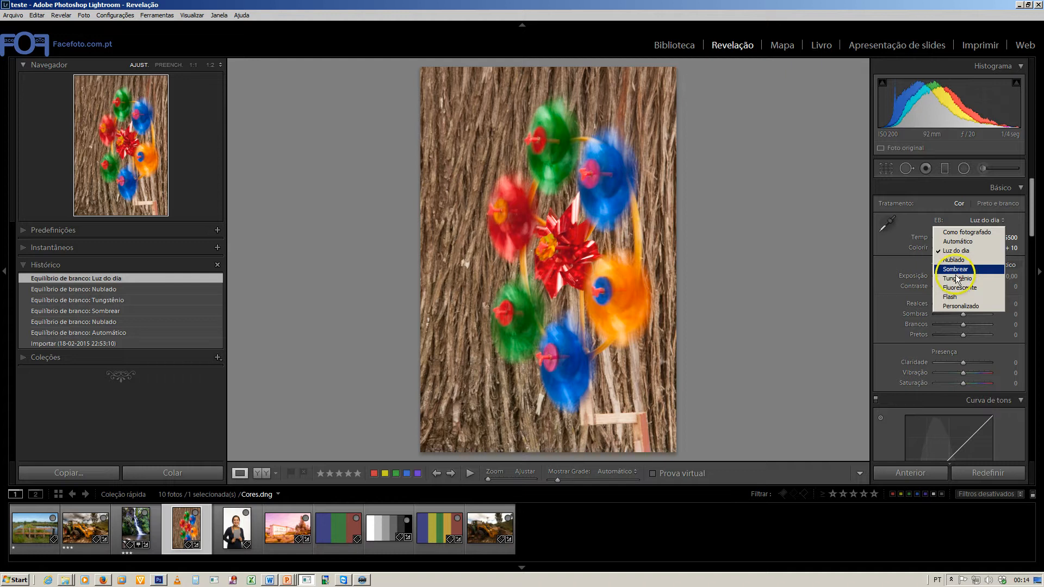
{"action": "left_click", "coordinate": [956, 280]}
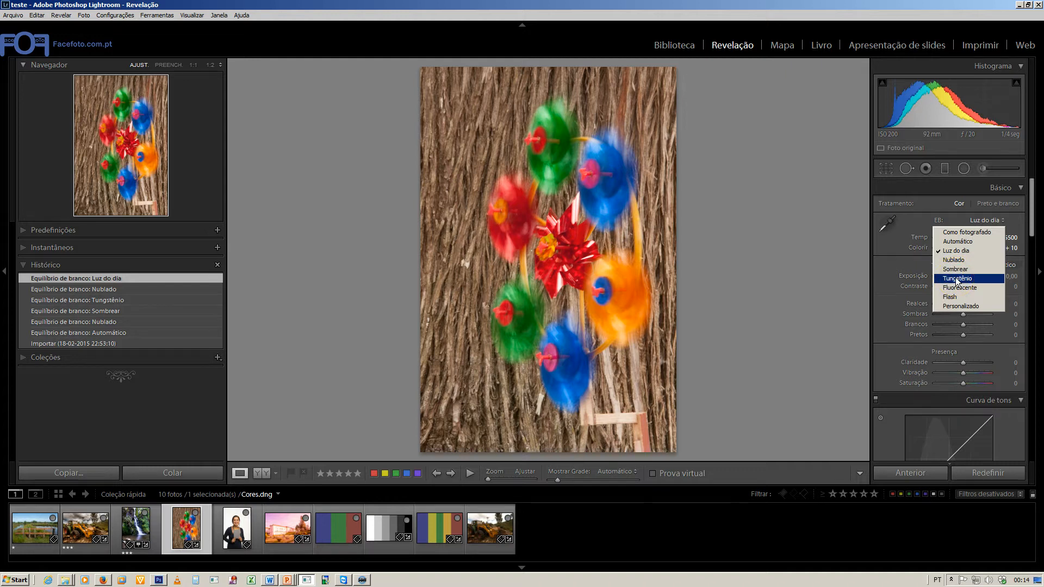
{"action": "left_click", "coordinate": [956, 280]}
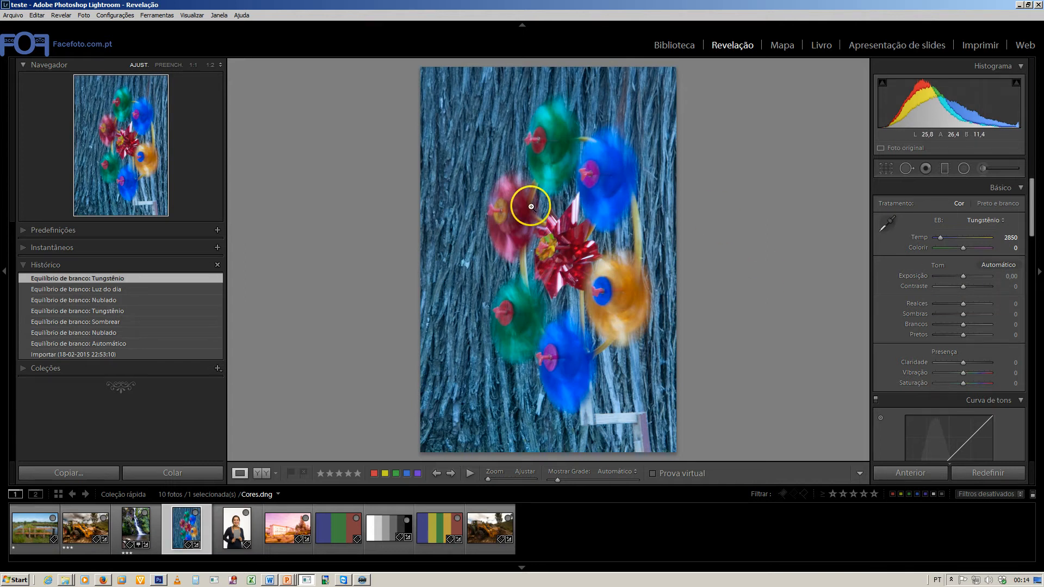
Step: Set the pinwheel photo's white balance back to Automático
{"action": "left_click", "coordinate": [967, 226]}
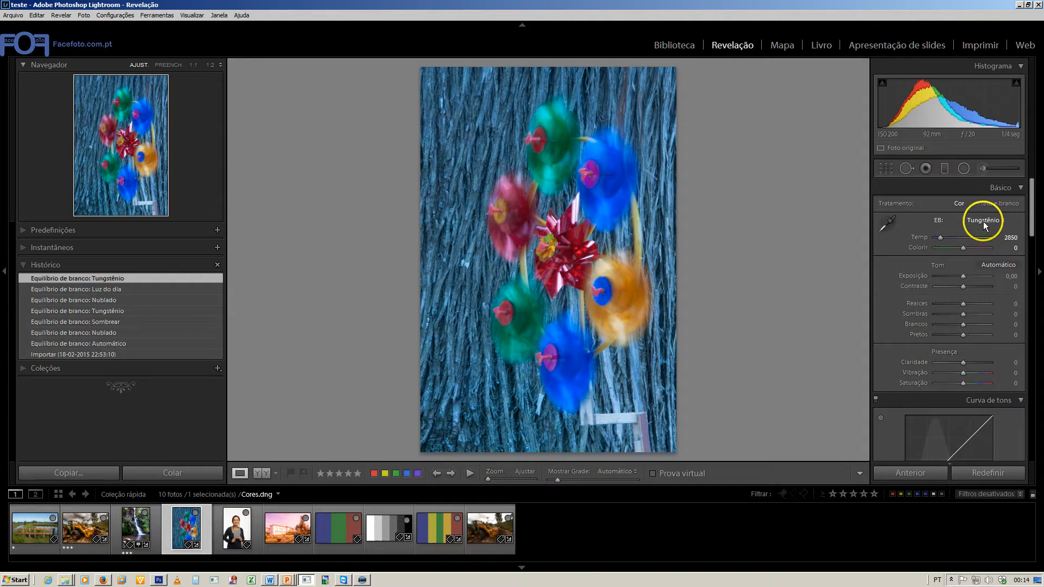
{"action": "left_click", "coordinate": [976, 220]}
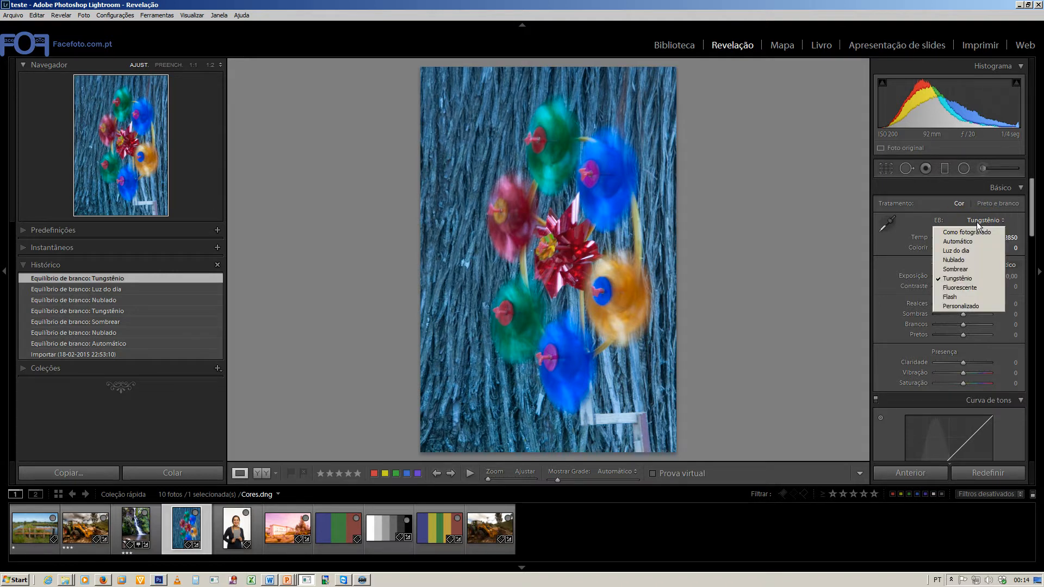
{"action": "left_click_drag", "start_coordinate": [976, 222], "coordinate": [966, 247]}
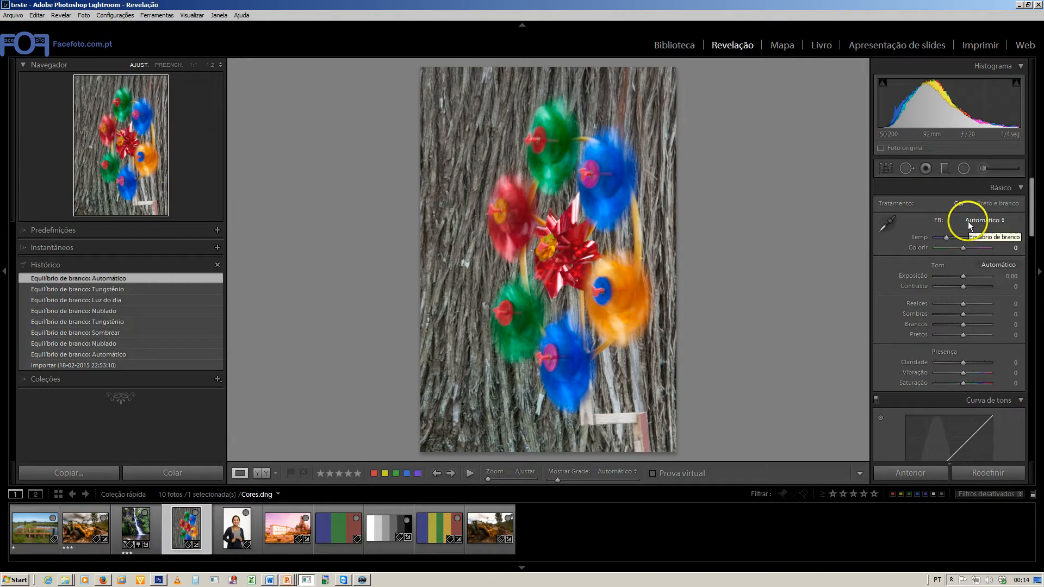
Step: Open the grayscale chart Tonal.jpg, try warmer temperatures such as +3 and +9, and reset Temp to 0
{"action": "left_click", "coordinate": [392, 527]}
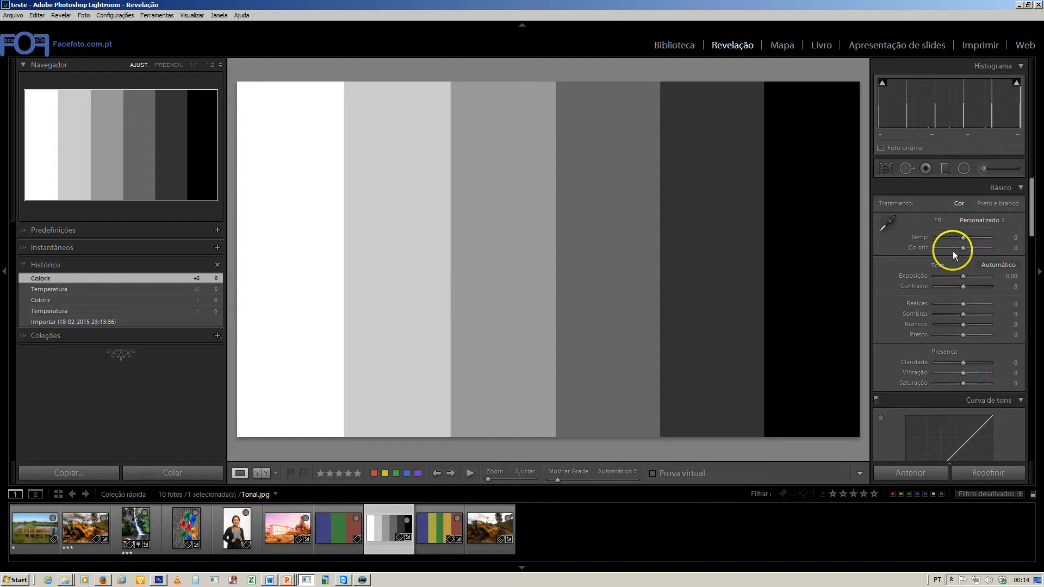
{"action": "mouse_move", "coordinate": [961, 238]}
{"action": "left_mouse_down"}
{"action": "mouse_move", "coordinate": [947, 238]}
{"action": "mouse_move", "coordinate": [977, 238]}
{"action": "mouse_move", "coordinate": [947, 238]}
{"action": "mouse_move", "coordinate": [975, 238]}
{"action": "mouse_move", "coordinate": [955, 237]}
{"action": "mouse_move", "coordinate": [964, 243]}
{"action": "left_mouse_up"}
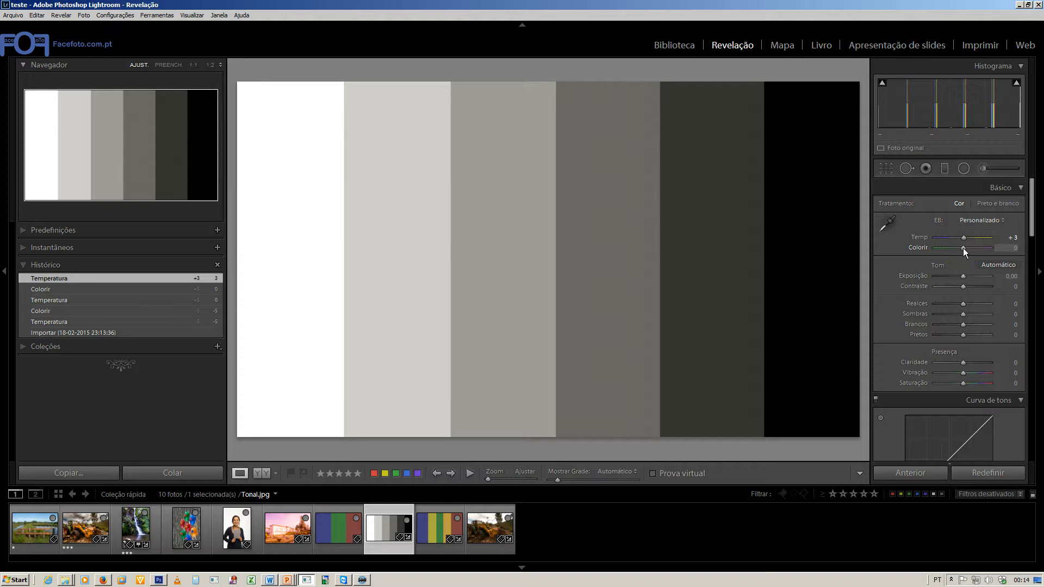
{"action": "mouse_move", "coordinate": [964, 238]}
{"action": "left_mouse_down"}
{"action": "mouse_move", "coordinate": [941, 238]}
{"action": "mouse_move", "coordinate": [990, 239]}
{"action": "mouse_move", "coordinate": [935, 236]}
{"action": "mouse_move", "coordinate": [985, 237]}
{"action": "mouse_move", "coordinate": [961, 237]}
{"action": "left_mouse_up"}
{"action": "double_click", "coordinate": [921, 239]}
{"action": "double_click", "coordinate": [925, 237]}
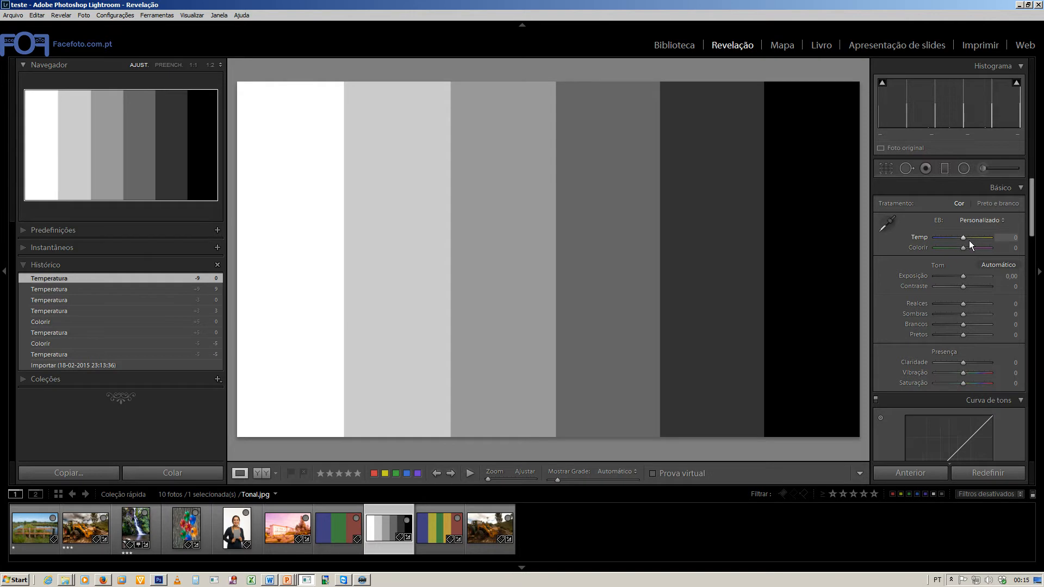
Step: Shift the grayscale chart's tint (Colorir) to -13 and reset it to 0
{"action": "left_click", "coordinate": [966, 245]}
{"action": "mouse_move", "coordinate": [963, 247]}
{"action": "left_mouse_down"}
{"action": "mouse_move", "coordinate": [945, 247]}
{"action": "mouse_move", "coordinate": [974, 249]}
{"action": "mouse_move", "coordinate": [944, 249]}
{"action": "mouse_move", "coordinate": [981, 249]}
{"action": "mouse_move", "coordinate": [945, 250]}
{"action": "mouse_move", "coordinate": [988, 250]}
{"action": "mouse_move", "coordinate": [960, 251]}
{"action": "left_mouse_up"}
{"action": "double_click", "coordinate": [923, 249]}
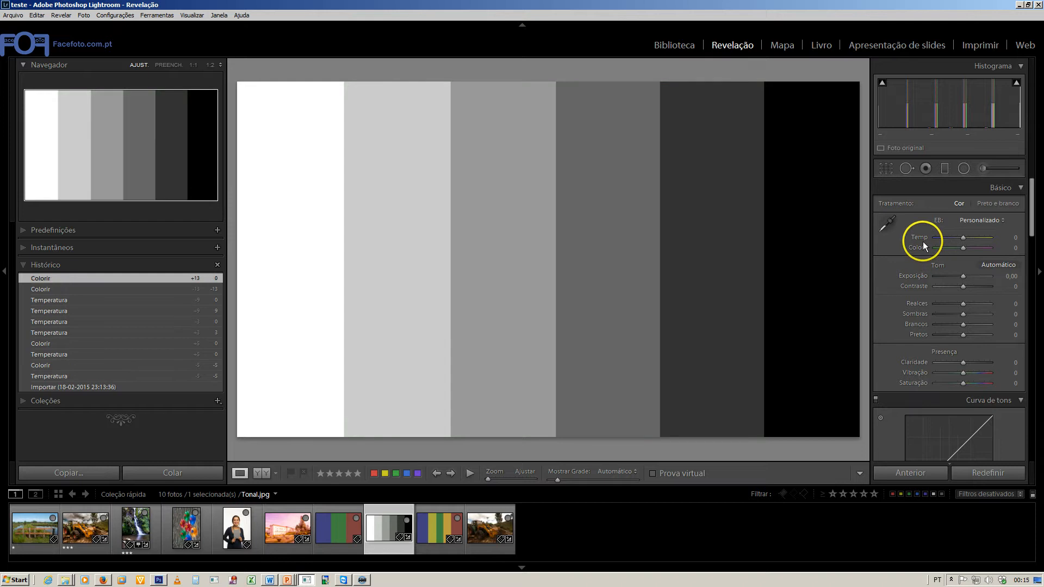
Step: Try temperatures of +3 and -19 with a tint of -5 on the grayscale chart, and reset Temp and Colorir to 0
{"action": "key", "text": "comma"}
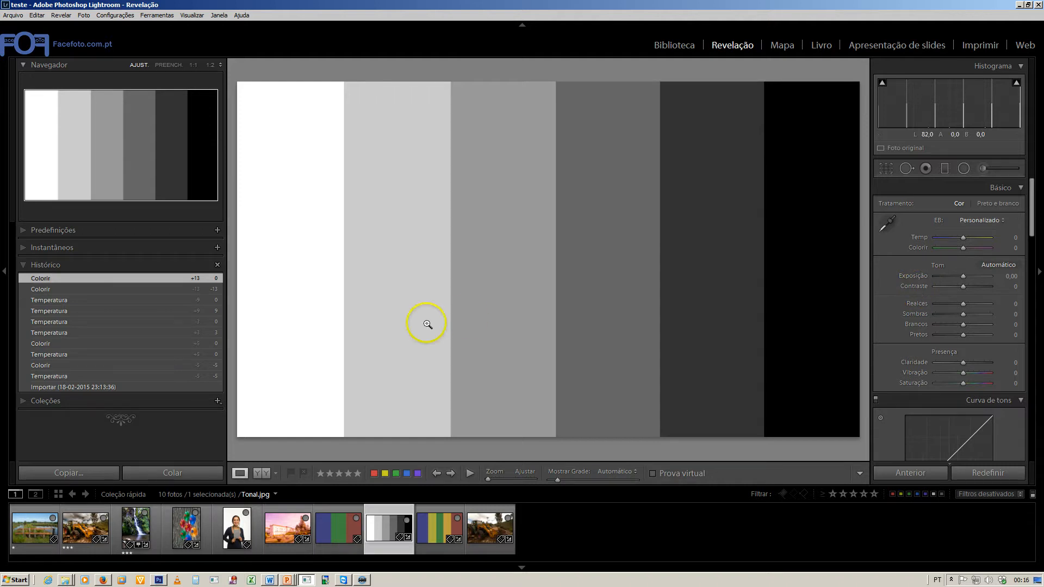
{"action": "mouse_move", "coordinate": [962, 240]}
{"action": "left_mouse_down"}
{"action": "mouse_move", "coordinate": [931, 237]}
{"action": "mouse_move", "coordinate": [985, 237]}
{"action": "mouse_move", "coordinate": [962, 237]}
{"action": "left_mouse_up"}
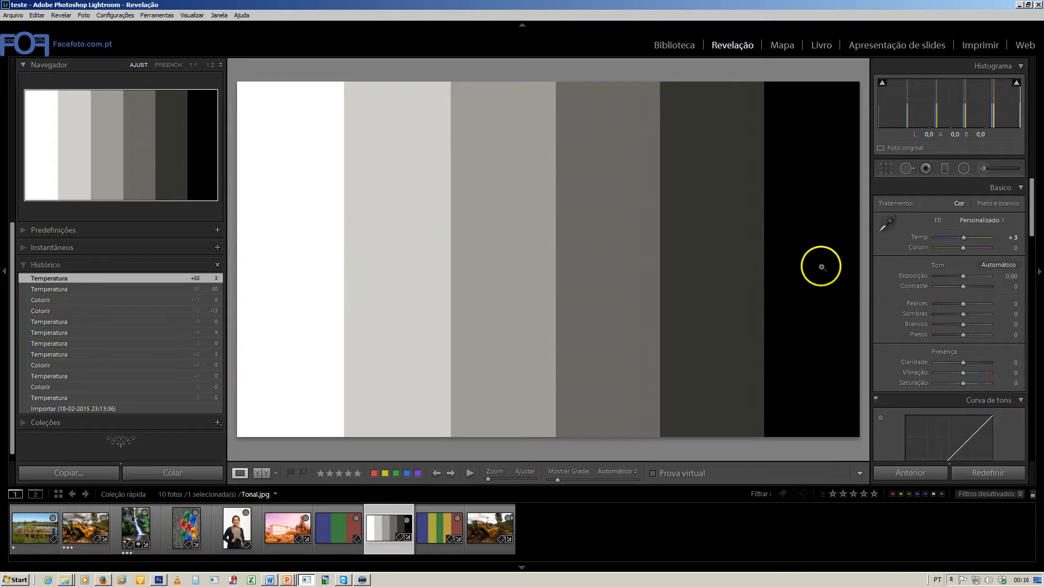
{"action": "mouse_move", "coordinate": [964, 239]}
{"action": "left_mouse_down"}
{"action": "mouse_move", "coordinate": [981, 239]}
{"action": "mouse_move", "coordinate": [934, 249]}
{"action": "mouse_move", "coordinate": [977, 247]}
{"action": "mouse_move", "coordinate": [947, 237]}
{"action": "mouse_move", "coordinate": [956, 237]}
{"action": "left_mouse_up"}
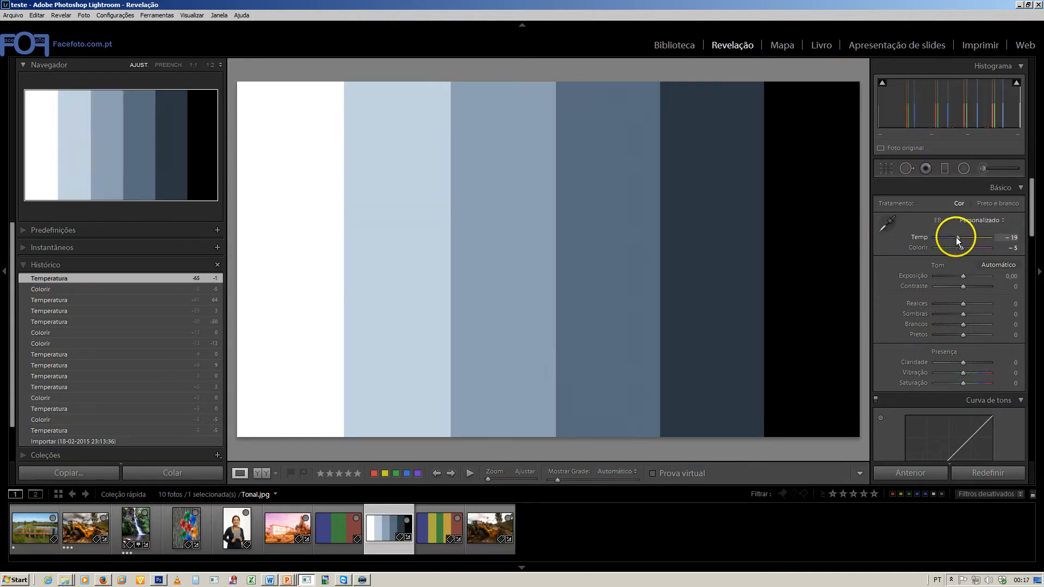
{"action": "double_click", "coordinate": [923, 237]}
{"action": "double_click", "coordinate": [921, 249]}
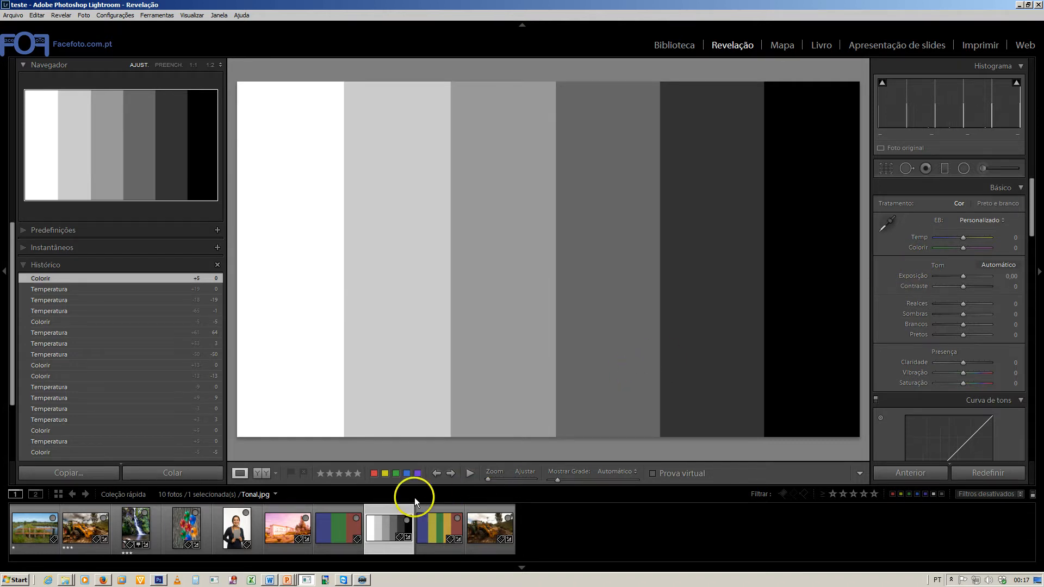
Step: Open the waterfall photo FragaPena and examine the colour cast in the white water at 1:1 zoom
{"action": "left_click", "coordinate": [140, 530]}
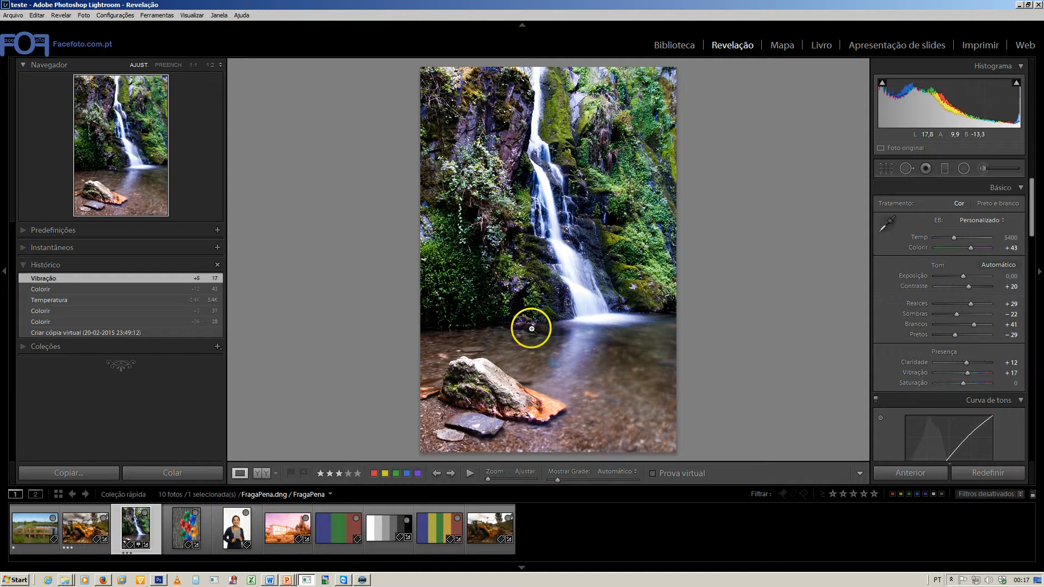
{"action": "left_click", "coordinate": [573, 274]}
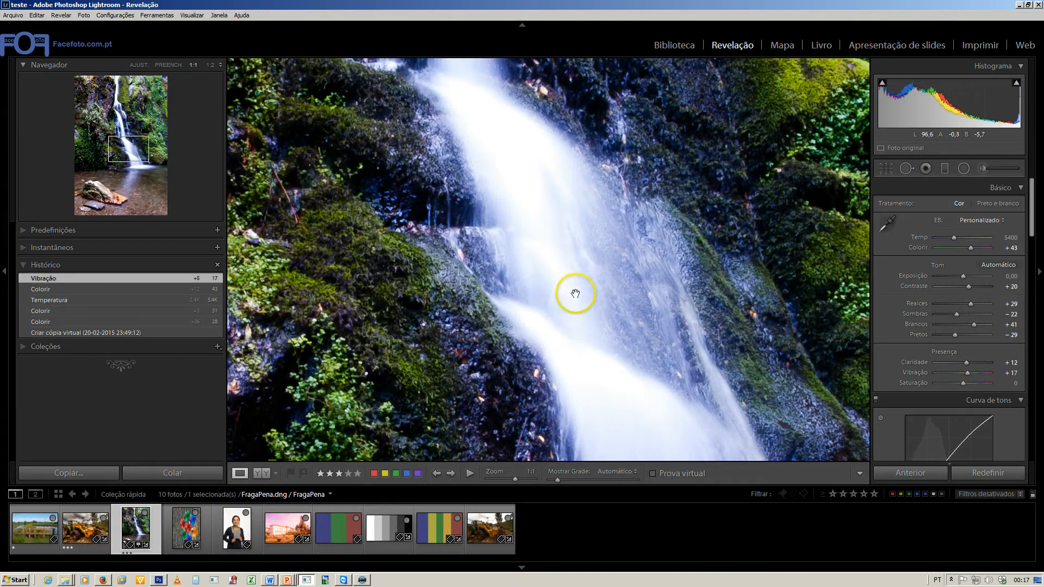
{"action": "left_click_drag", "start_coordinate": [579, 300], "coordinate": [550, 190]}
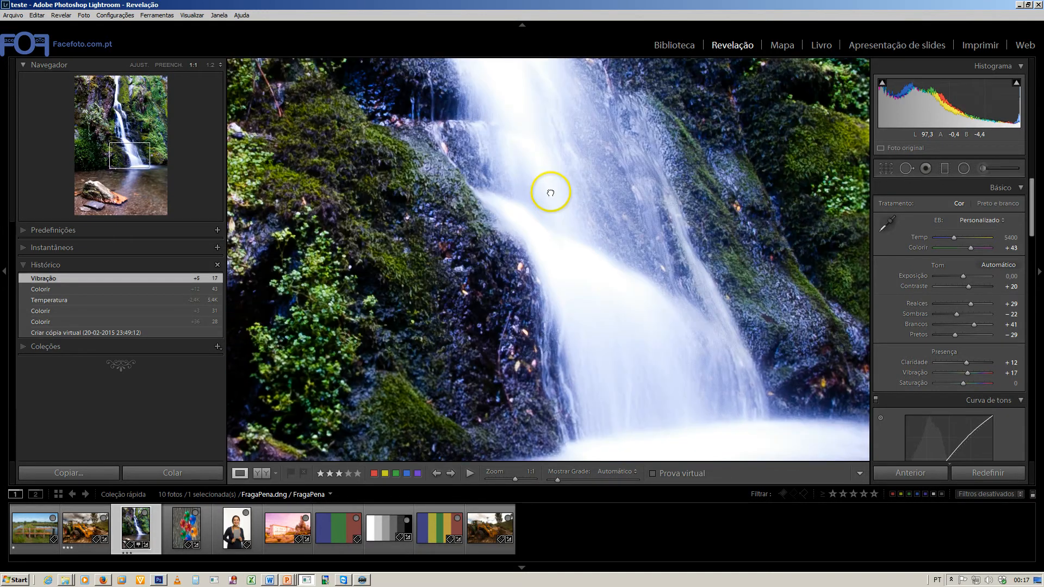
{"action": "left_click", "coordinate": [546, 249]}
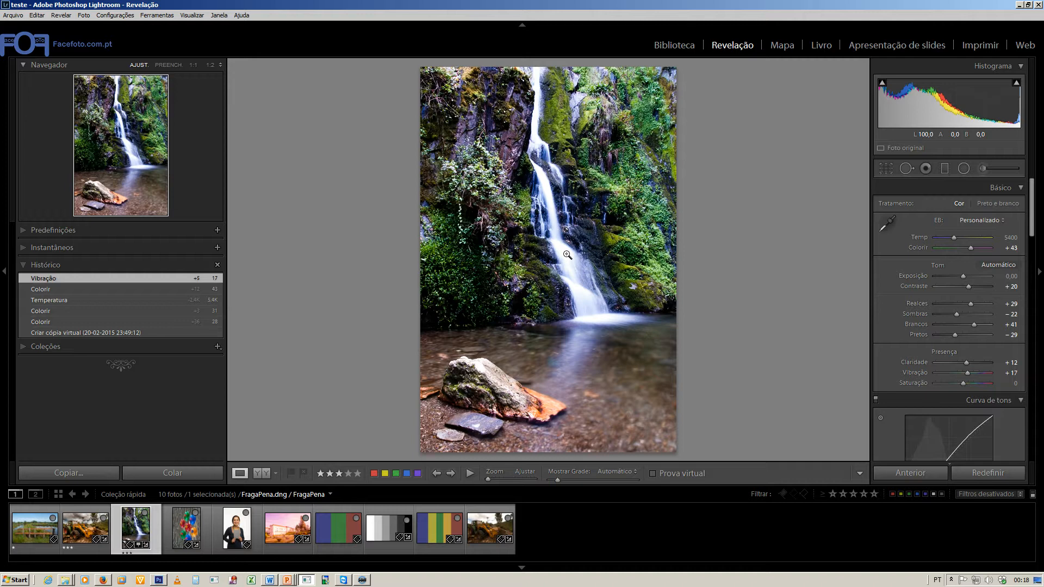
{"action": "left_click_drag", "start_coordinate": [549, 296], "coordinate": [531, 277]}
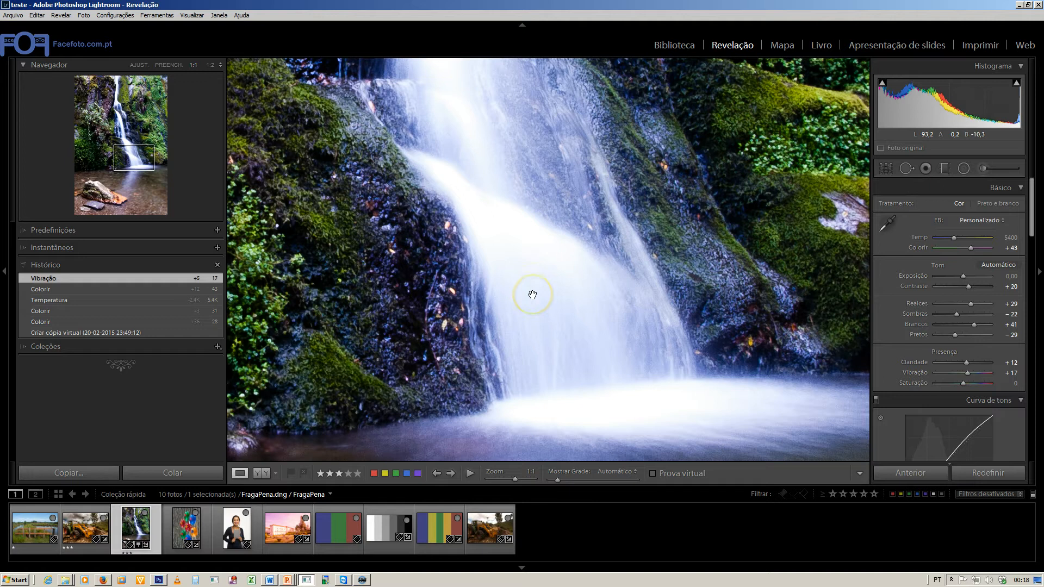
{"action": "left_click", "coordinate": [533, 293]}
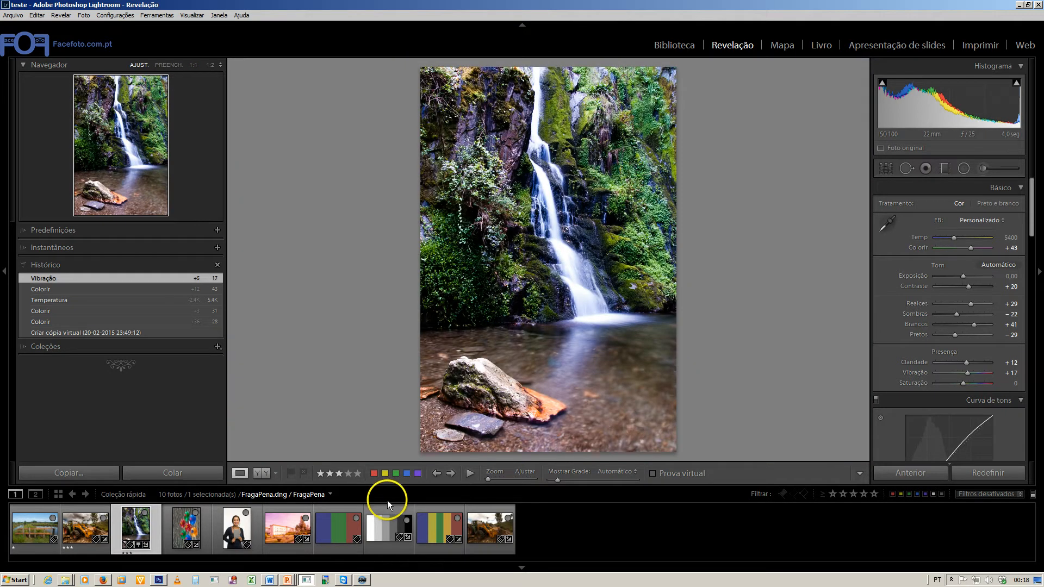
Step: Open Virbrance x Saturation.jpg, try Temp +5 with Colorir +15 on the colour bars, and reset both to 0
{"action": "left_click", "coordinate": [436, 530]}
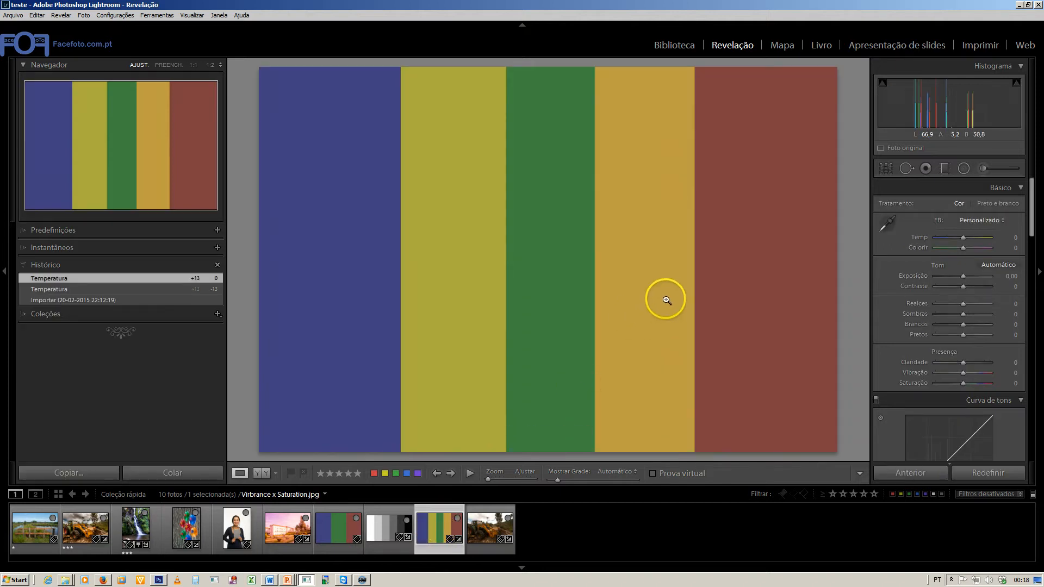
{"action": "mouse_move", "coordinate": [960, 241]}
{"action": "left_mouse_down"}
{"action": "mouse_move", "coordinate": [946, 239]}
{"action": "mouse_move", "coordinate": [990, 239]}
{"action": "mouse_move", "coordinate": [954, 238]}
{"action": "mouse_move", "coordinate": [970, 239]}
{"action": "mouse_move", "coordinate": [951, 249]}
{"action": "mouse_move", "coordinate": [977, 248]}
{"action": "mouse_move", "coordinate": [958, 248]}
{"action": "mouse_move", "coordinate": [971, 249]}
{"action": "mouse_move", "coordinate": [964, 241]}
{"action": "left_mouse_up"}
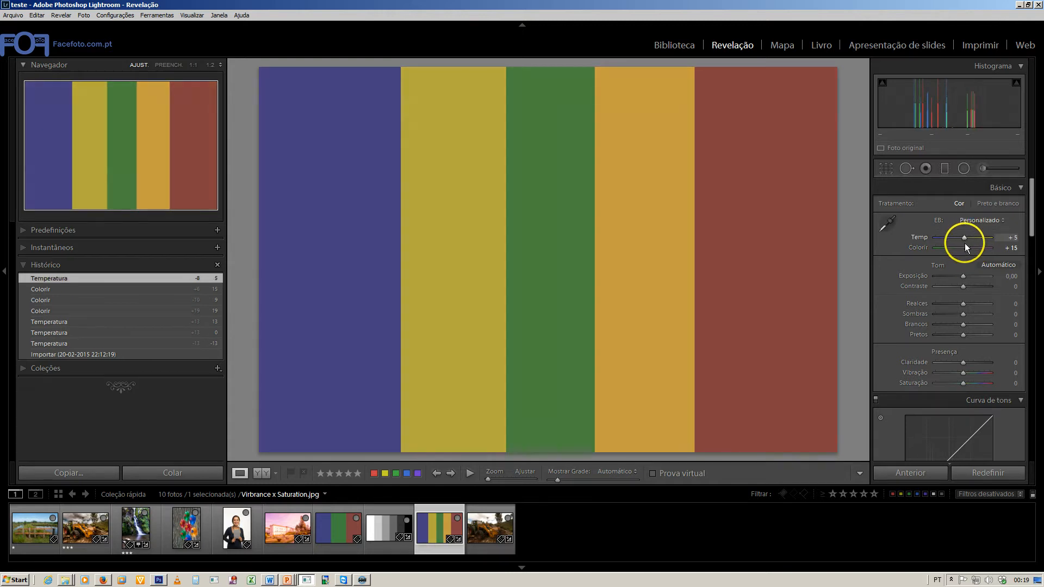
{"action": "double_click", "coordinate": [916, 236]}
{"action": "double_click", "coordinate": [917, 248]}
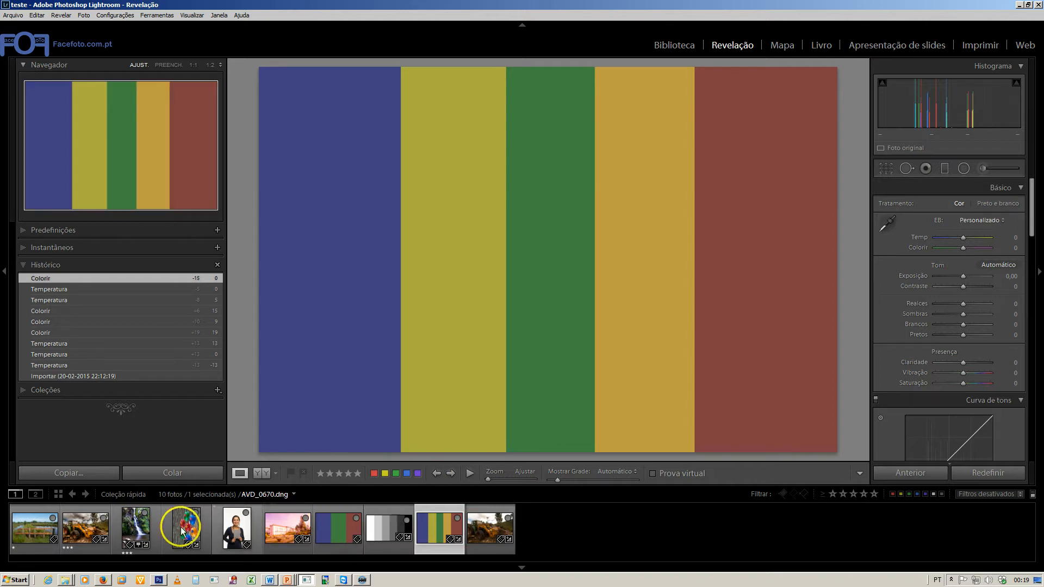
Step: Set the FragaPena waterfall photo's white balance to Automático and reset Vibração and Claridade to 0
{"action": "left_click", "coordinate": [134, 524]}
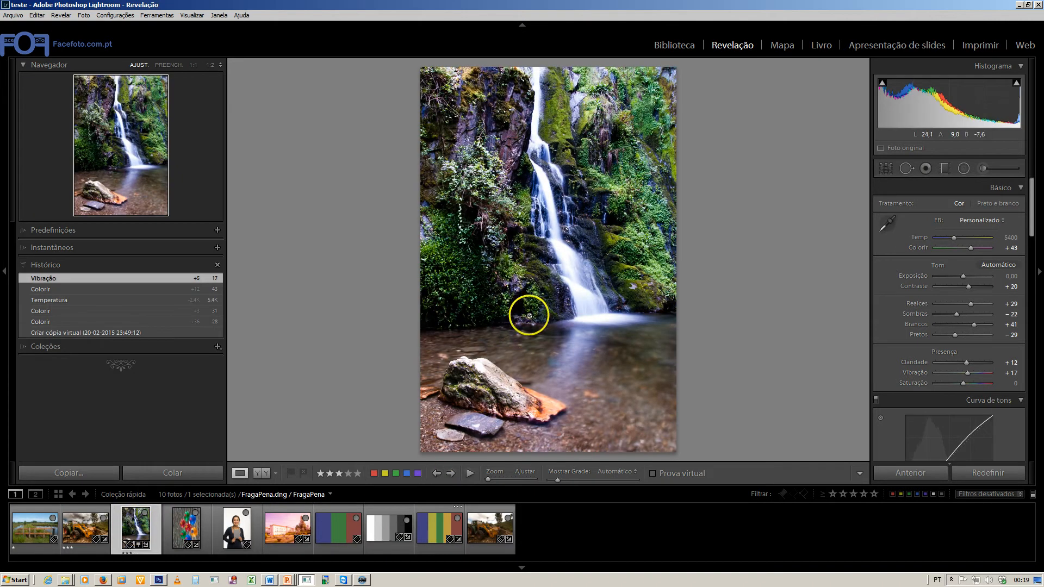
{"action": "left_click", "coordinate": [563, 286]}
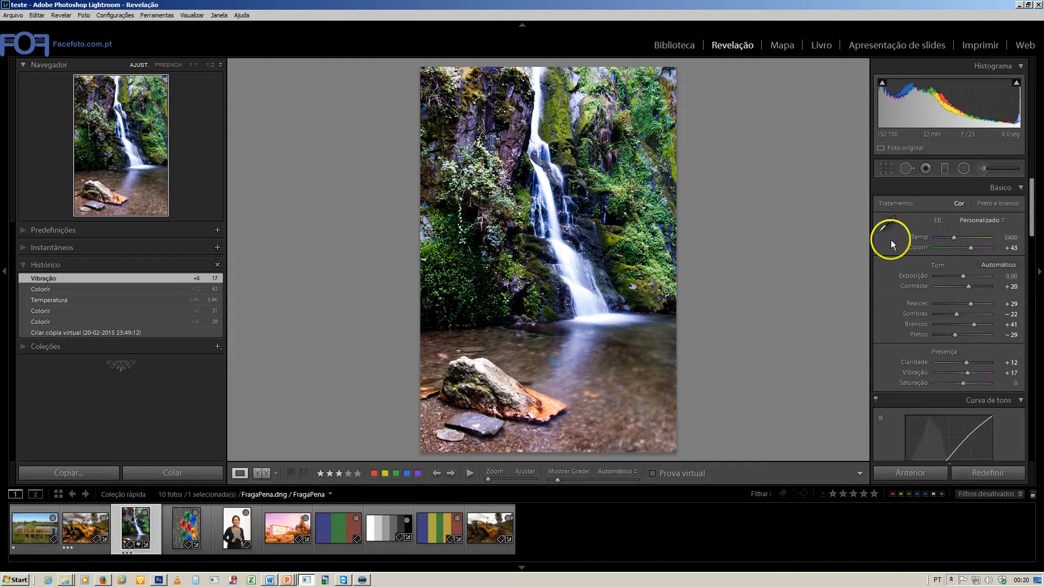
{"action": "left_click", "coordinate": [982, 220]}
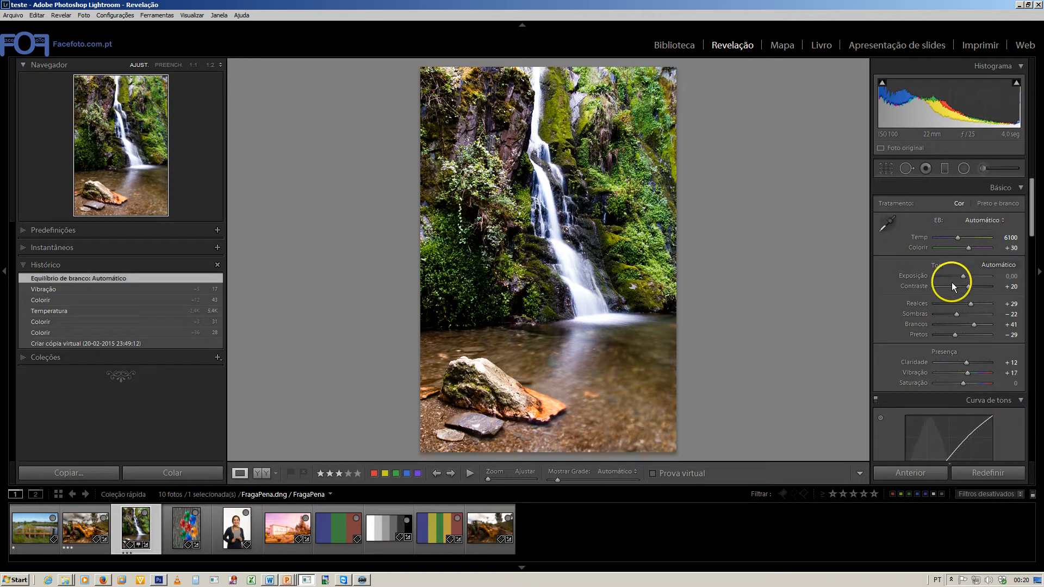
{"action": "double_click", "coordinate": [915, 372]}
{"action": "double_click", "coordinate": [915, 361]}
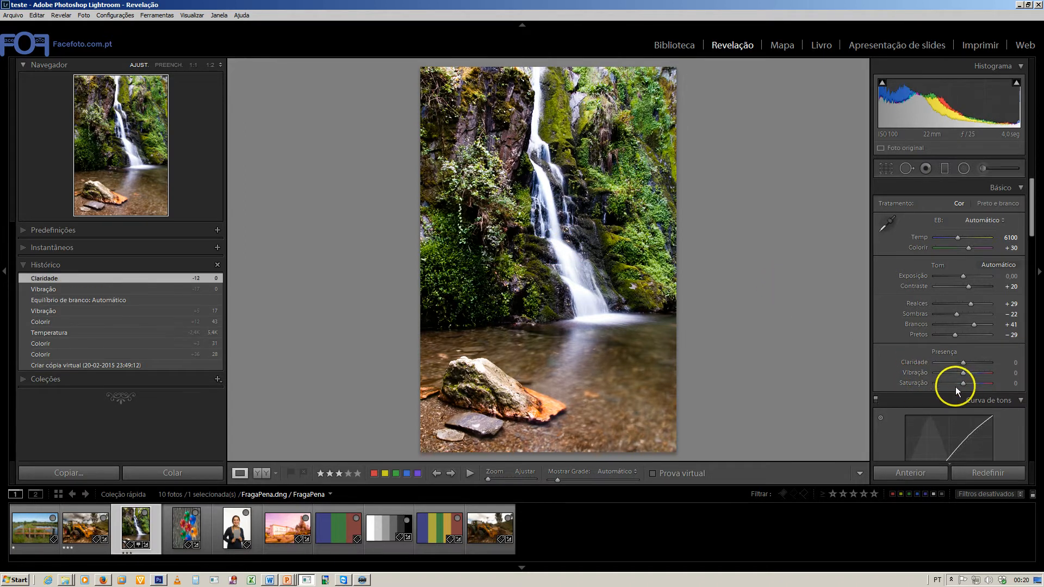
Step: Try Saturação values of +68, +52 and +62 on the waterfall, ending at +47, with Colorir set to +52
{"action": "left_click_drag", "start_coordinate": [964, 383], "coordinate": [980, 383]}
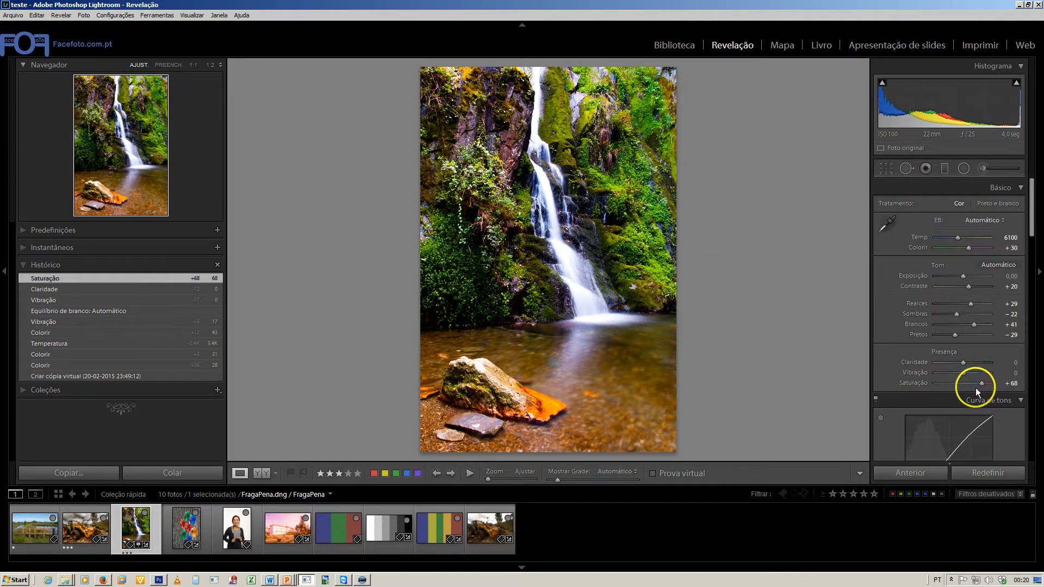
{"action": "left_click_drag", "start_coordinate": [975, 387], "coordinate": [972, 384]}
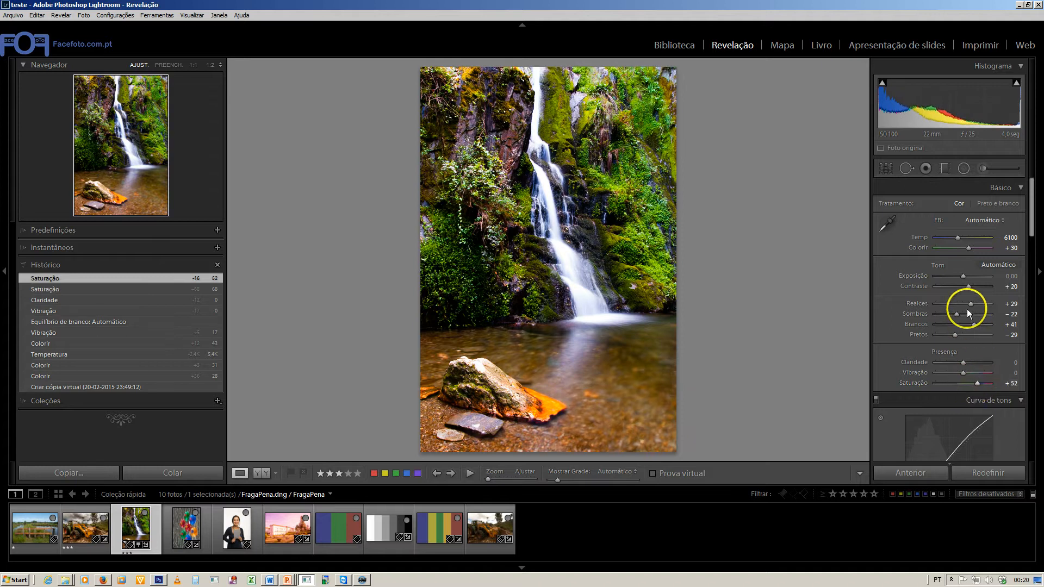
{"action": "left_click_drag", "start_coordinate": [968, 247], "coordinate": [973, 247]}
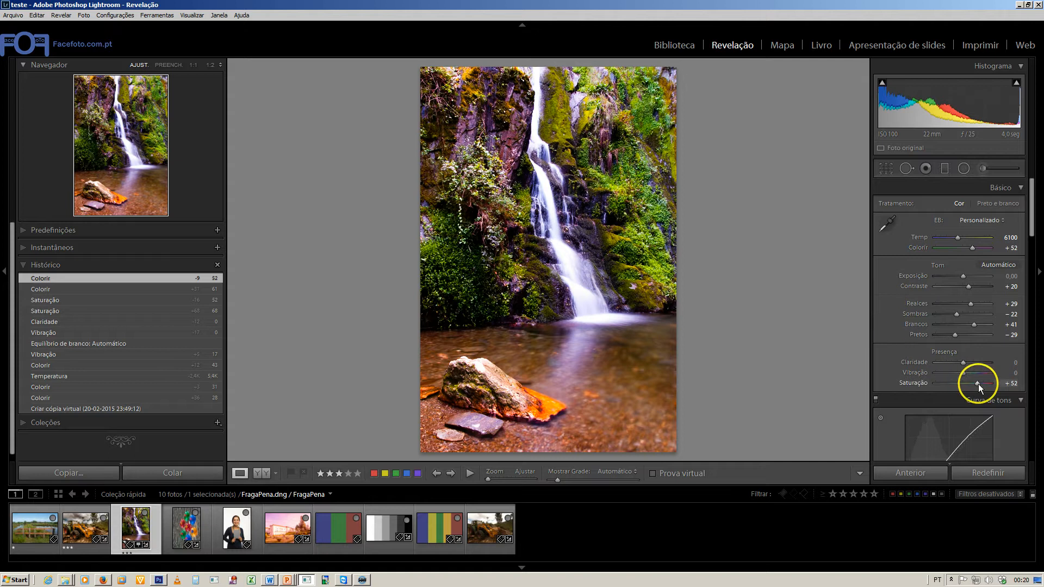
{"action": "left_click_drag", "start_coordinate": [977, 384], "coordinate": [980, 384]}
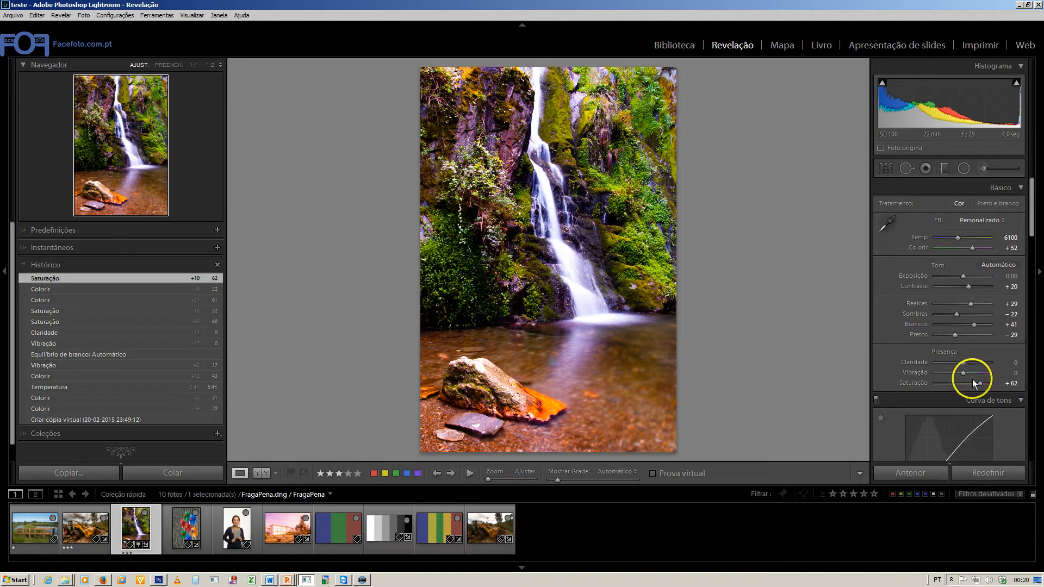
{"action": "left_click_drag", "start_coordinate": [976, 384], "coordinate": [980, 384]}
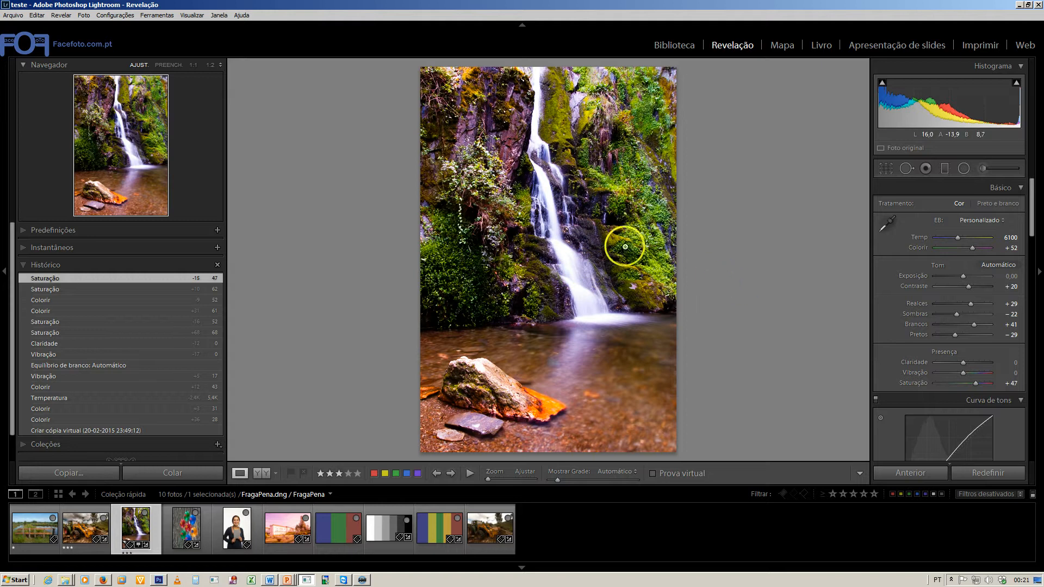
Step: Inspect the falling water at 1:1 and lower Saturação to +41
{"action": "left_click", "coordinate": [563, 260]}
{"action": "left_click_drag", "start_coordinate": [600, 306], "coordinate": [559, 228]}
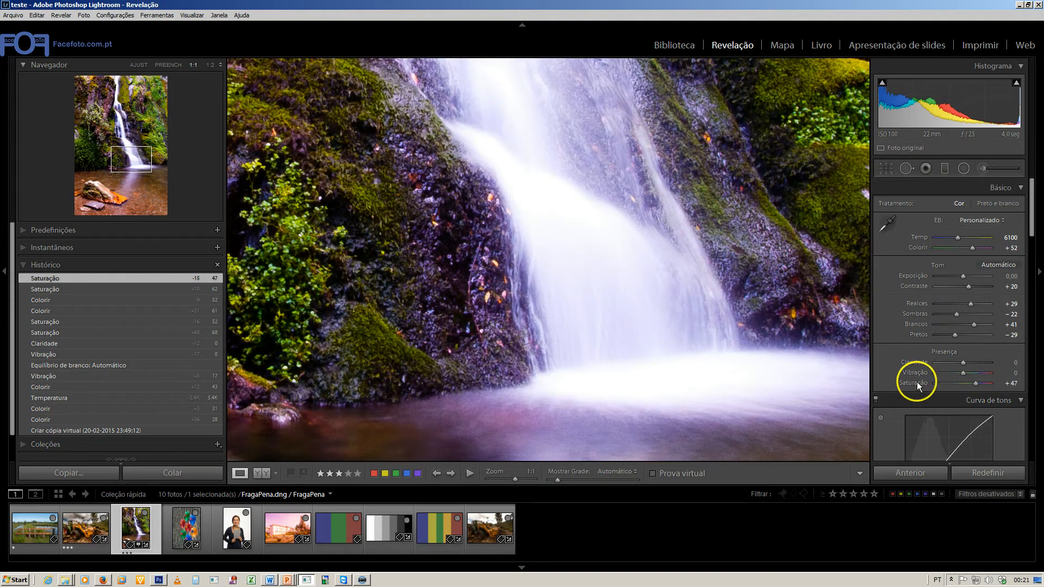
{"action": "mouse_move", "coordinate": [977, 385]}
{"action": "left_mouse_down"}
{"action": "mouse_move", "coordinate": [951, 385]}
{"action": "mouse_move", "coordinate": [976, 384]}
{"action": "left_mouse_up"}
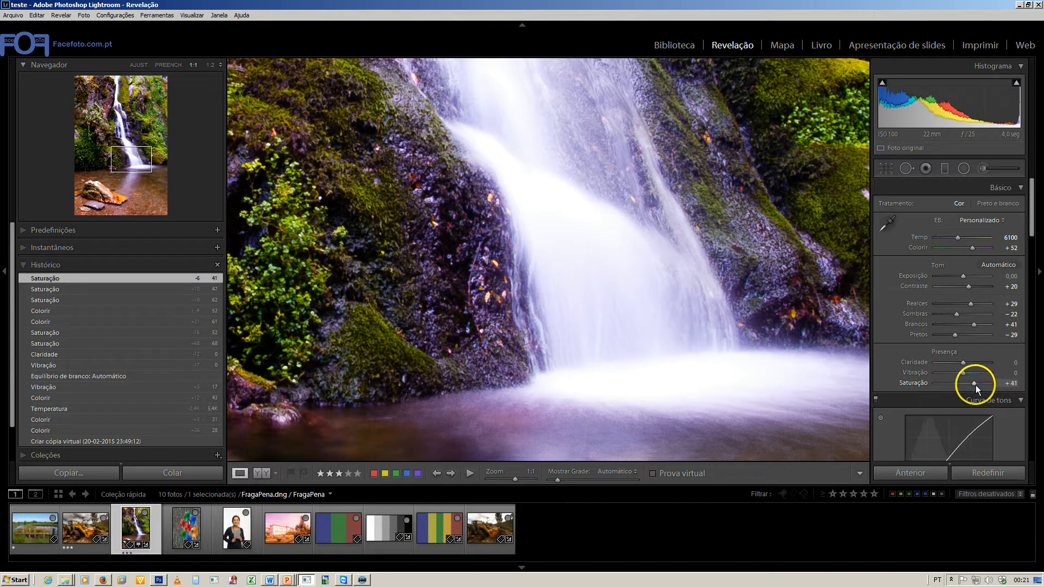
{"action": "left_click", "coordinate": [792, 210]}
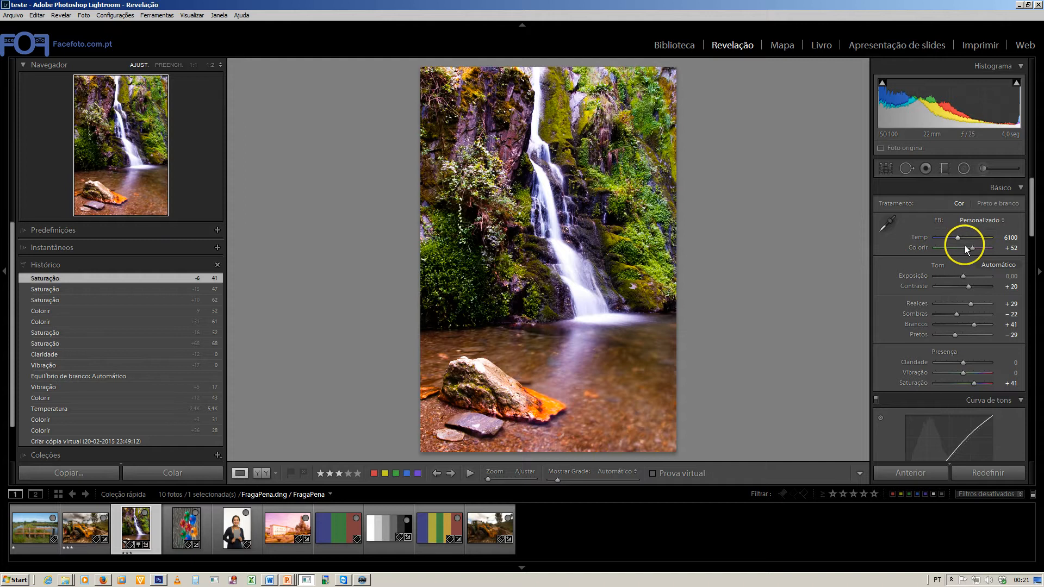
Step: Set the waterfall's Colorir to +13 and Temp to 6257, try Saturação at +15, and reset Saturação to 0
{"action": "left_click_drag", "start_coordinate": [972, 247], "coordinate": [959, 237]}
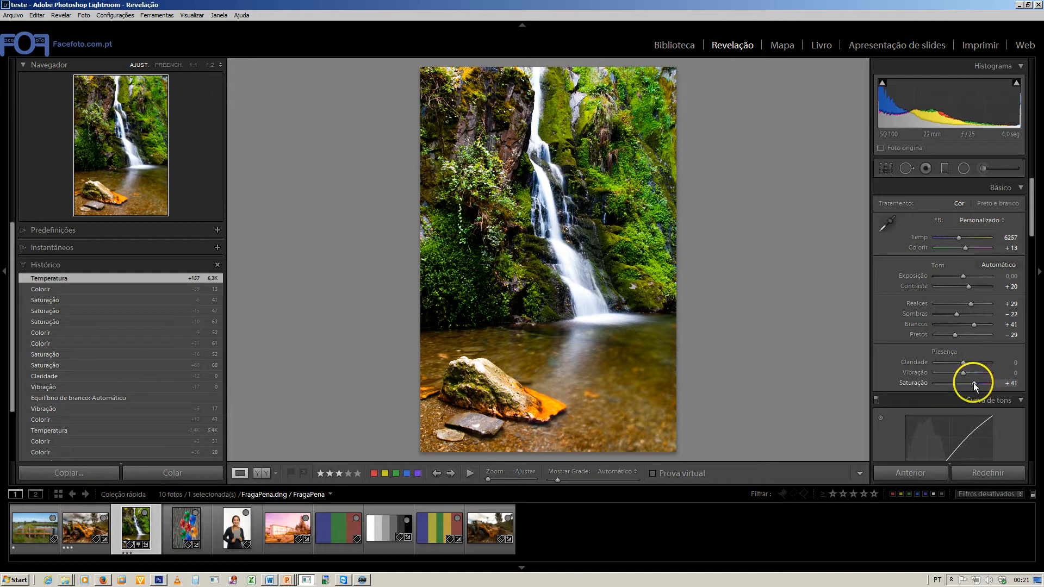
{"action": "left_click_drag", "start_coordinate": [973, 382], "coordinate": [966, 383]}
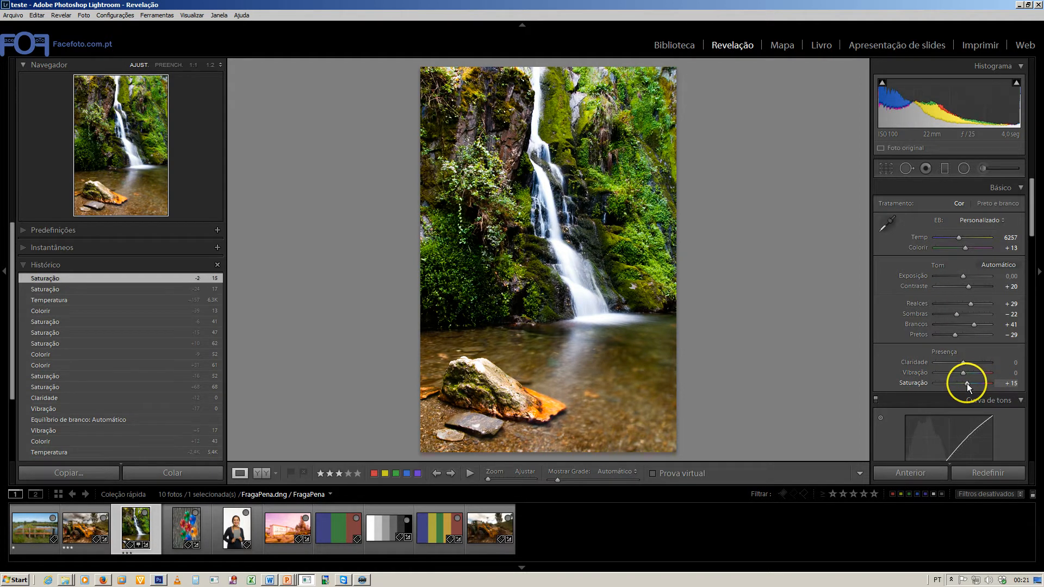
{"action": "double_click", "coordinate": [922, 383]}
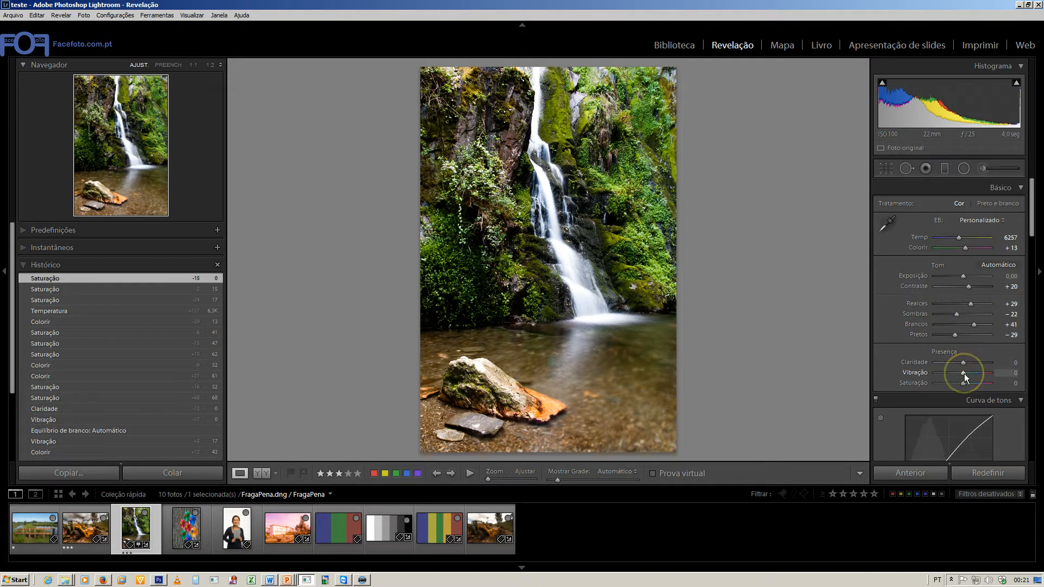
Step: Raise the waterfall's Vibração to +25 and set Colorir to +61 and Temp to 5564
{"action": "left_click_drag", "start_coordinate": [963, 373], "coordinate": [968, 374]}
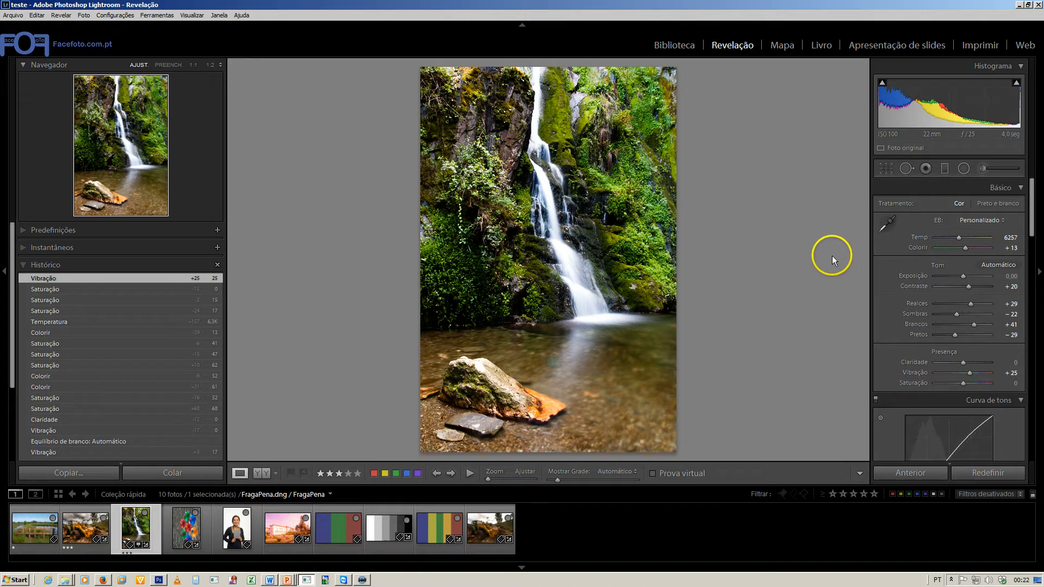
{"action": "left_click_drag", "start_coordinate": [967, 250], "coordinate": [954, 238]}
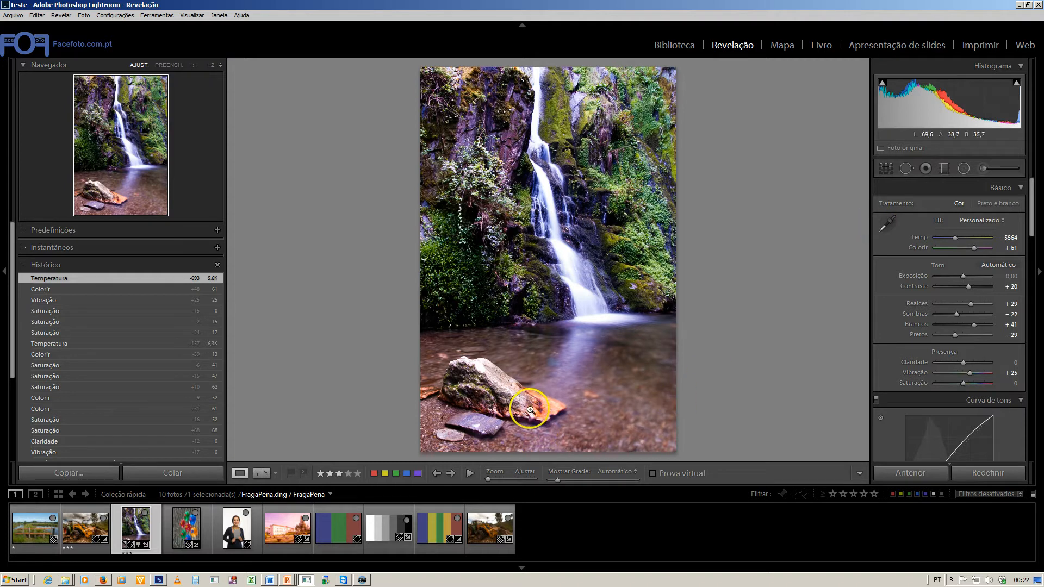
Step: View the grayscale chart Tonal.jpg for comparison and return to the waterfall photo
{"action": "left_click", "coordinate": [388, 527]}
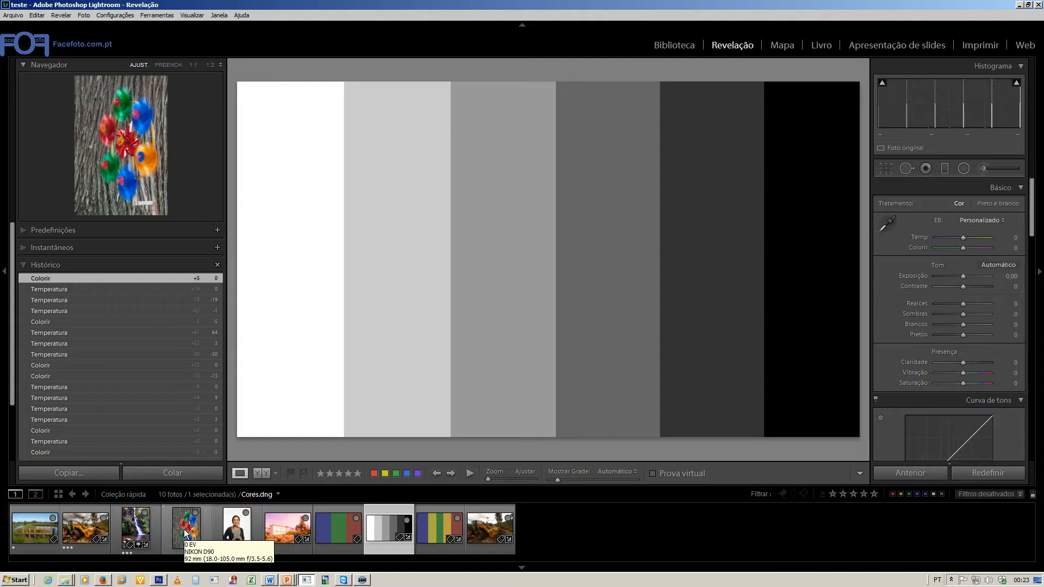
{"action": "left_click", "coordinate": [138, 530]}
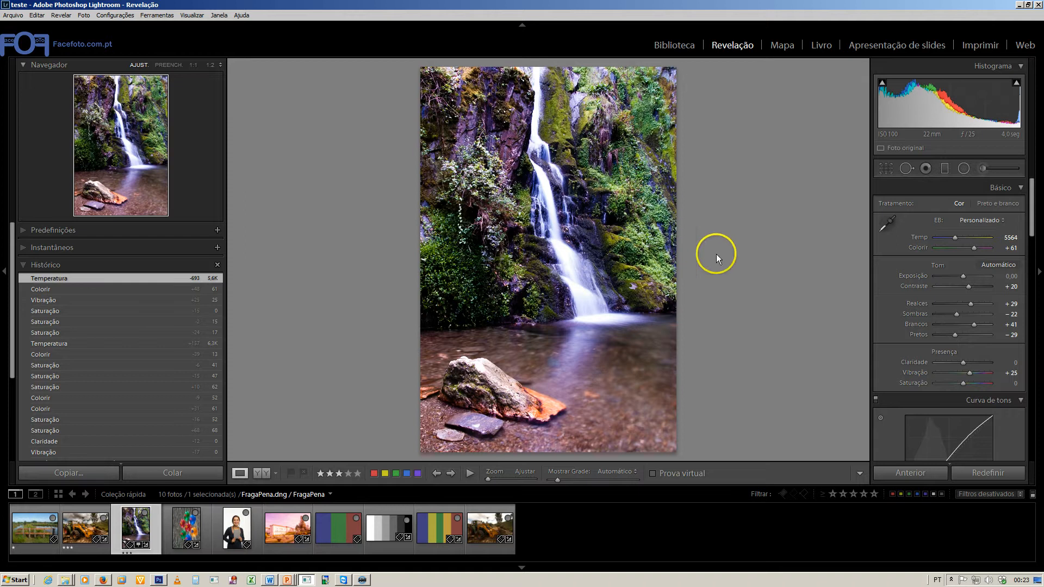
{"action": "left_click", "coordinate": [884, 226]}
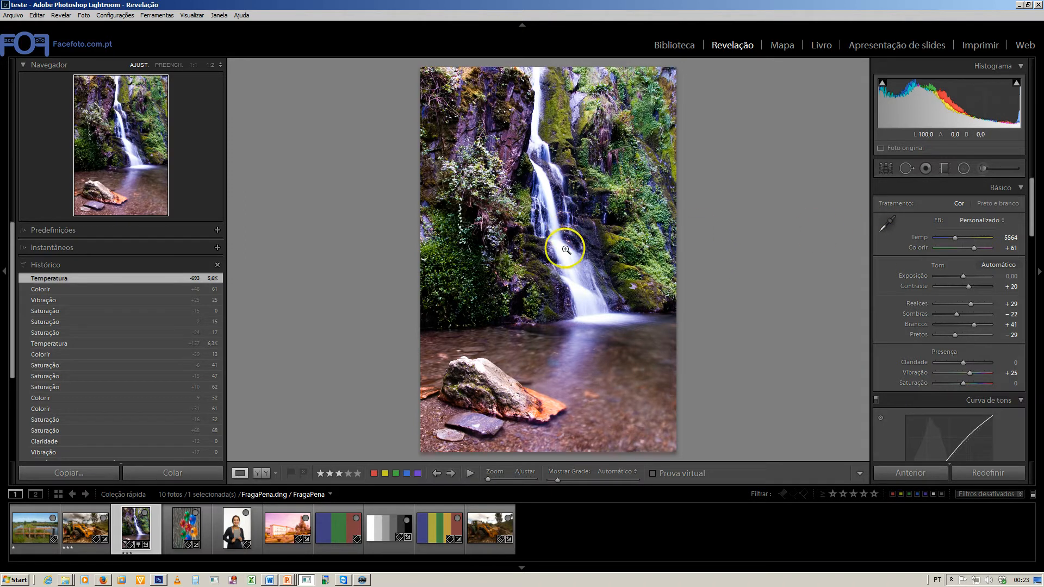
{"action": "key", "text": "Escape"}
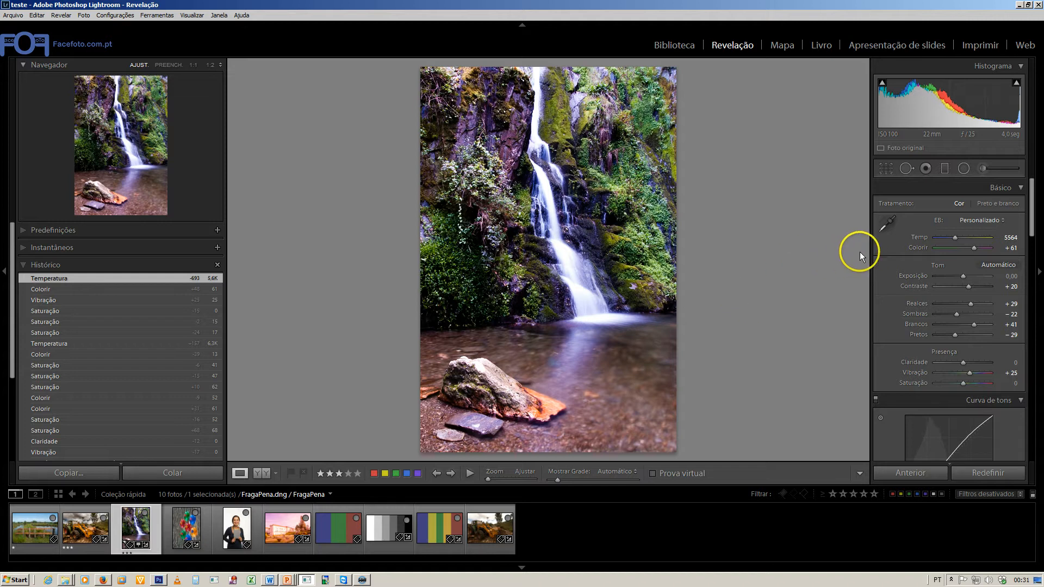
Step: Sample the white water as the neutral tone with the White Balance Selector, and revert to the preceding Temperatura history state
{"action": "left_click", "coordinate": [885, 226]}
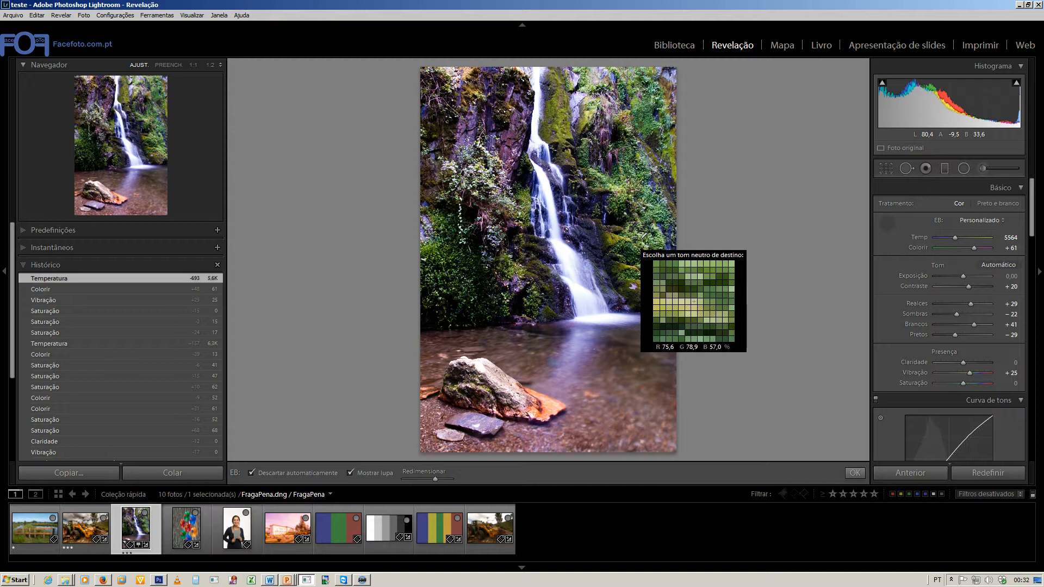
{"action": "left_click", "coordinate": [563, 249]}
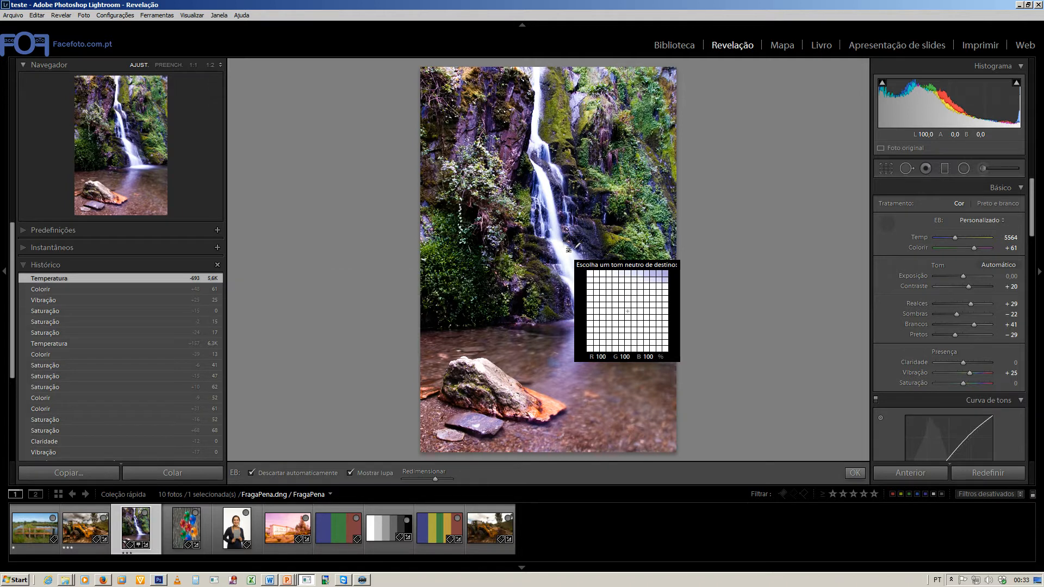
{"action": "left_click", "coordinate": [563, 249]}
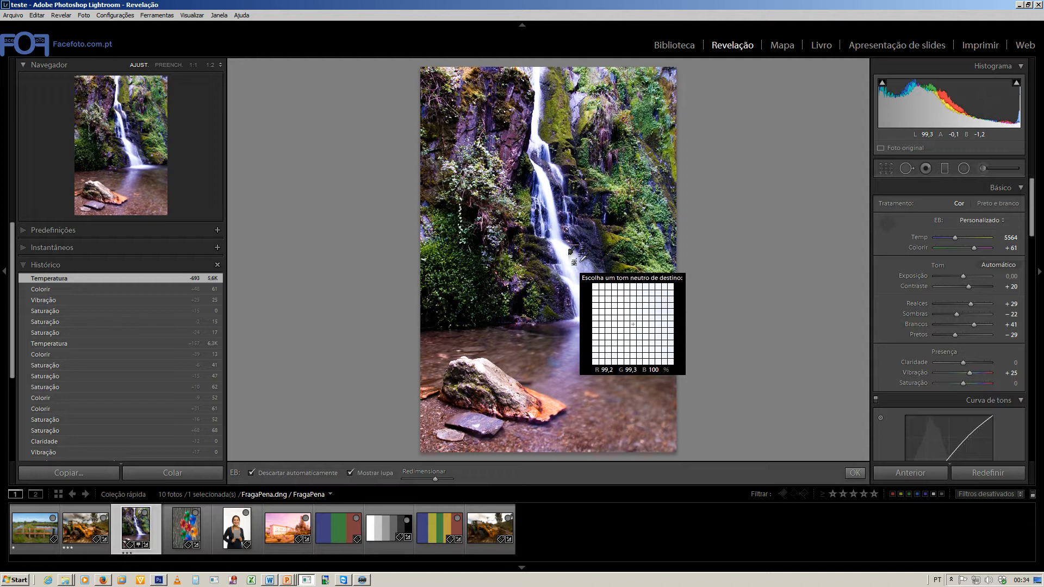
{"action": "left_click", "coordinate": [572, 252]}
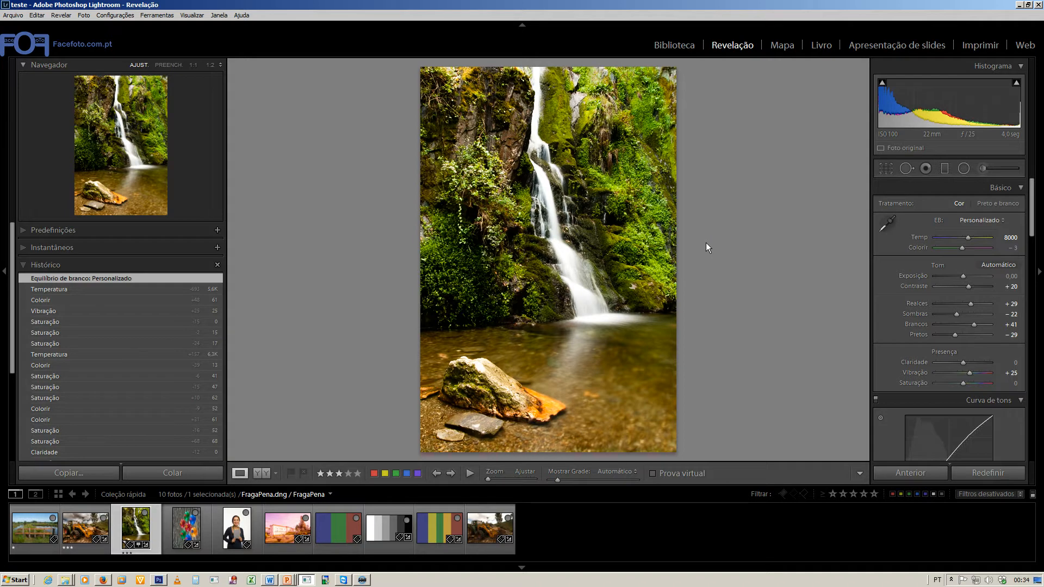
{"action": "left_click", "coordinate": [150, 289]}
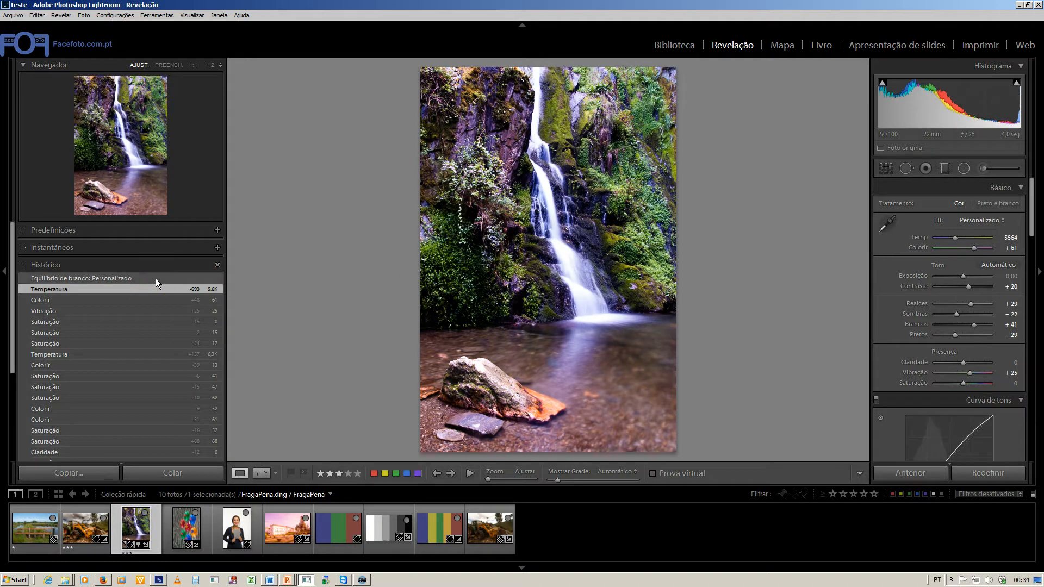
Step: Restore the waterfall's custom white balance history state and reset Vibração to 0
{"action": "left_click", "coordinate": [155, 278]}
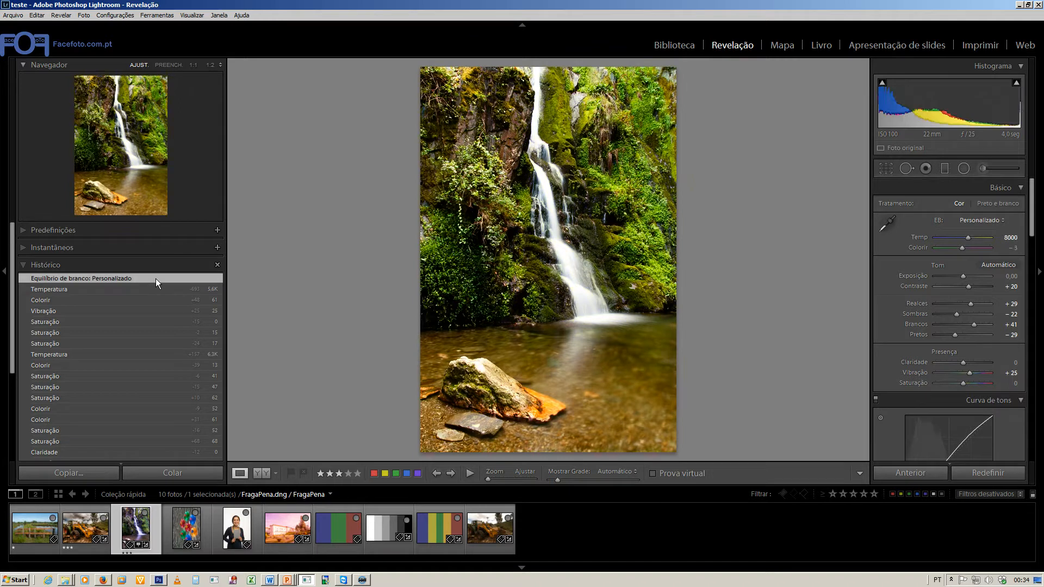
{"action": "left_click", "coordinate": [157, 290]}
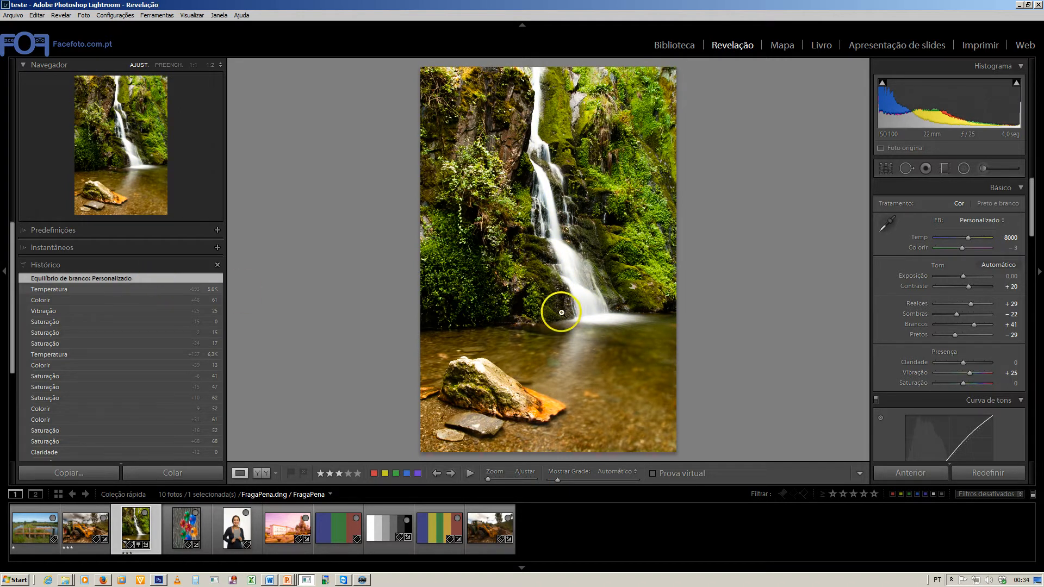
{"action": "double_click", "coordinate": [911, 371]}
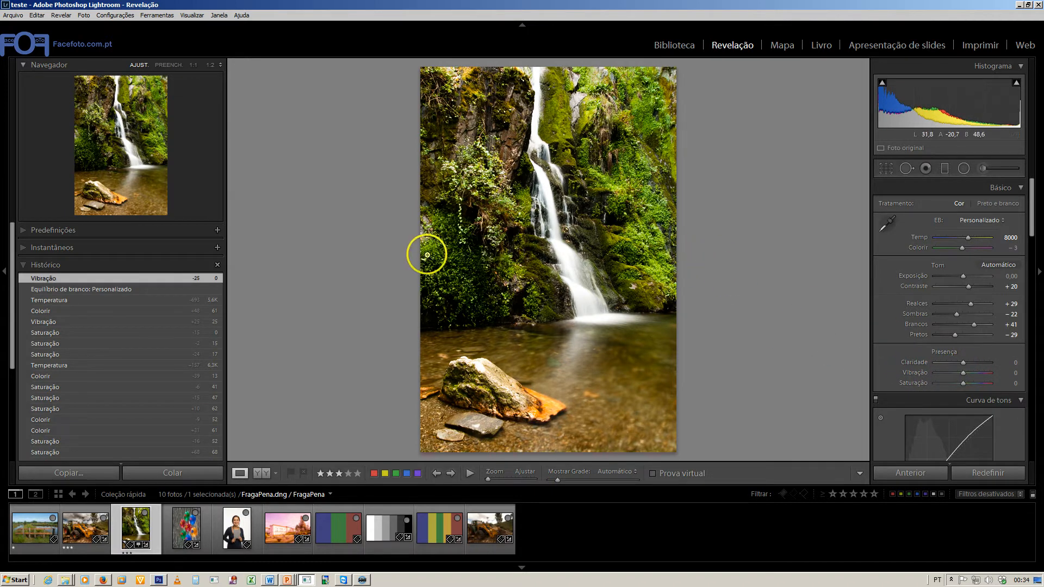
Step: Compare the waterfall's Temperatura and custom white balance history states, return to Temperatura and reset Vibração to 0
{"action": "left_click", "coordinate": [113, 299]}
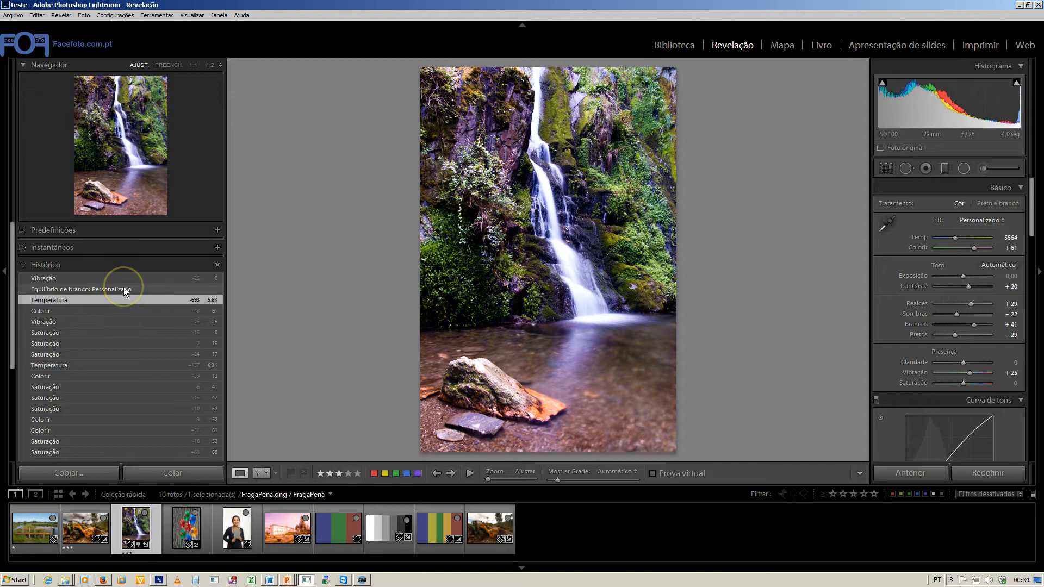
{"action": "left_click", "coordinate": [122, 287]}
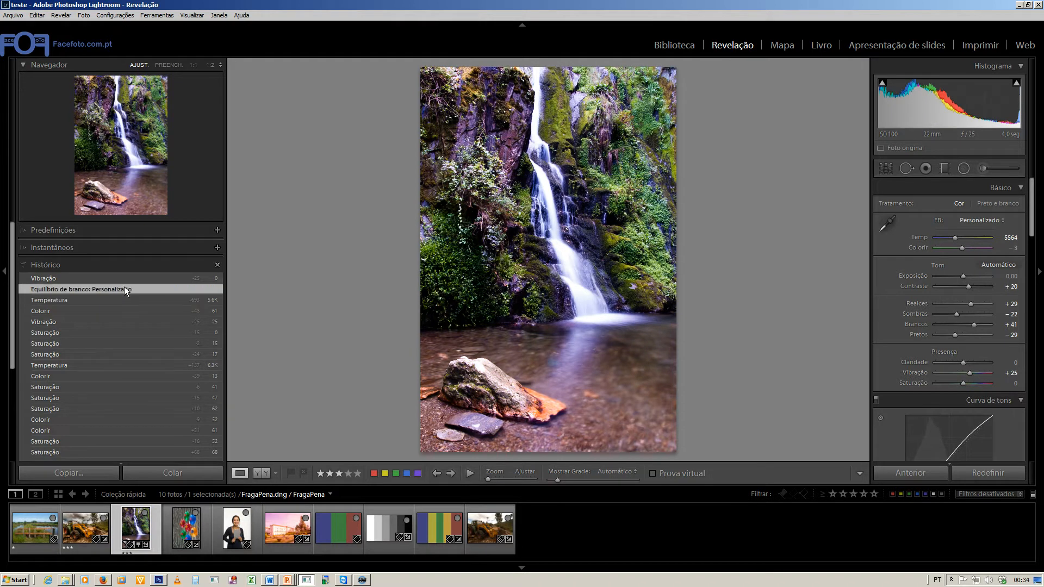
{"action": "left_click", "coordinate": [129, 297]}
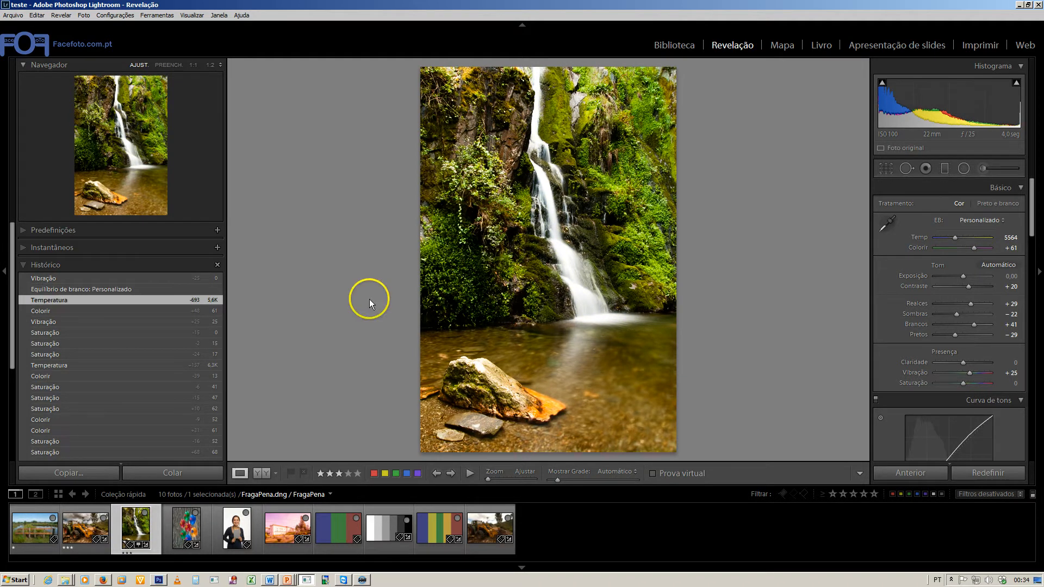
{"action": "double_click", "coordinate": [963, 370]}
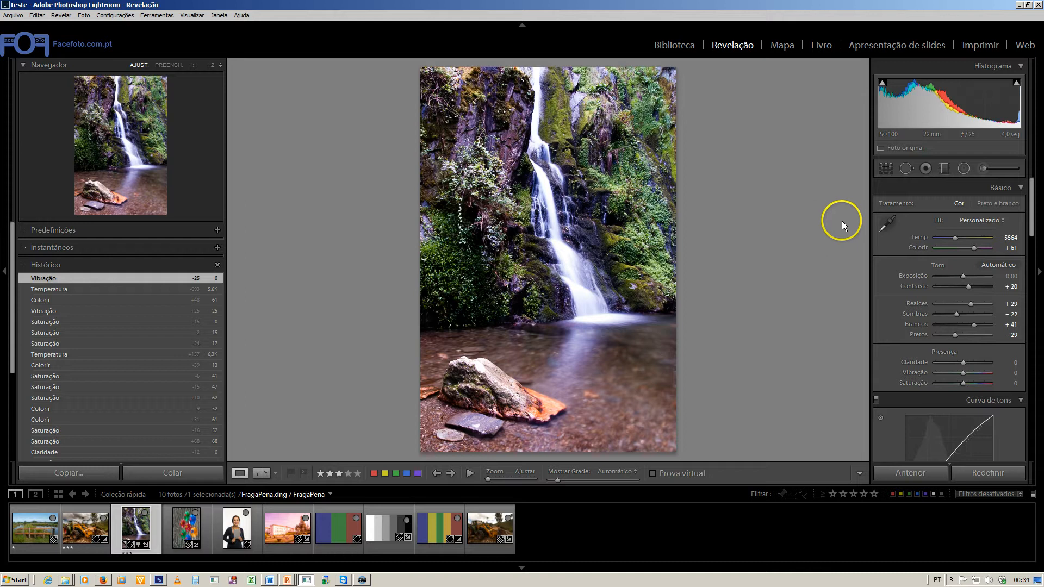
Step: Sample the pale rock beside the top of the waterfall as the neutral tone and set Temp to 7545
{"action": "left_click", "coordinate": [885, 226]}
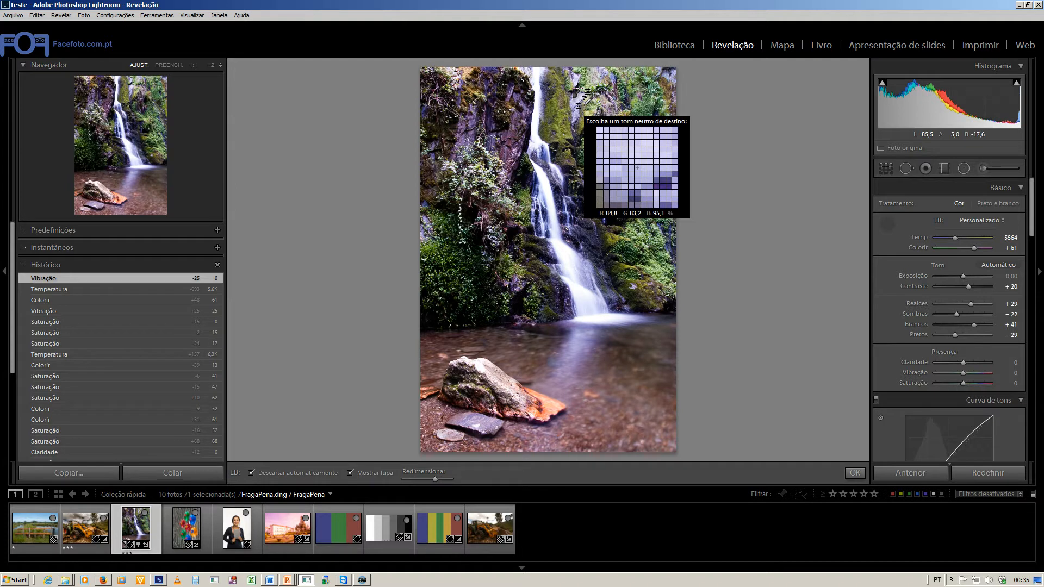
{"action": "left_click", "coordinate": [577, 106]}
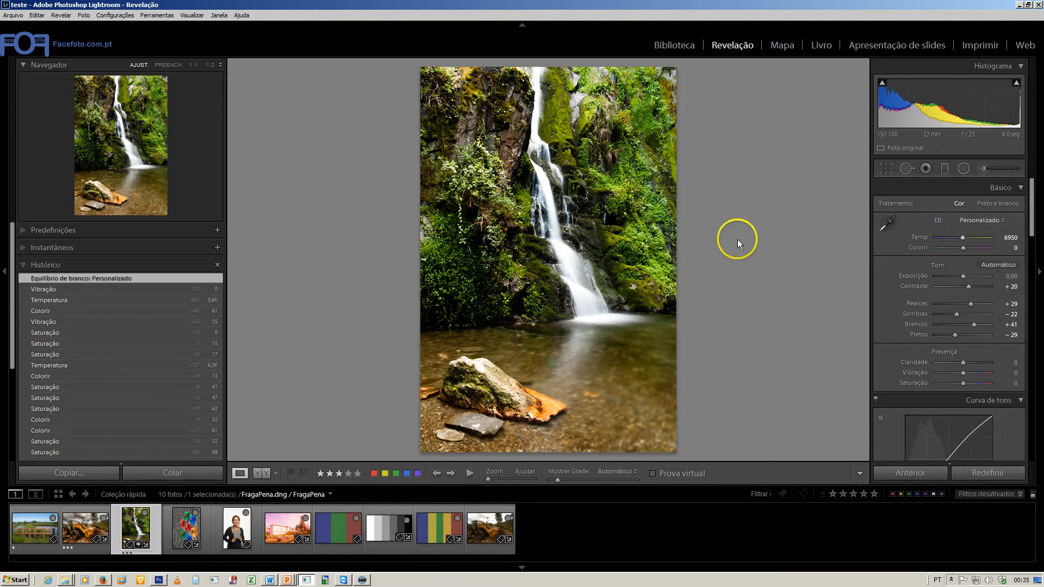
{"action": "left_click_drag", "start_coordinate": [962, 238], "coordinate": [963, 239]}
{"action": "left_click", "coordinate": [967, 237]}
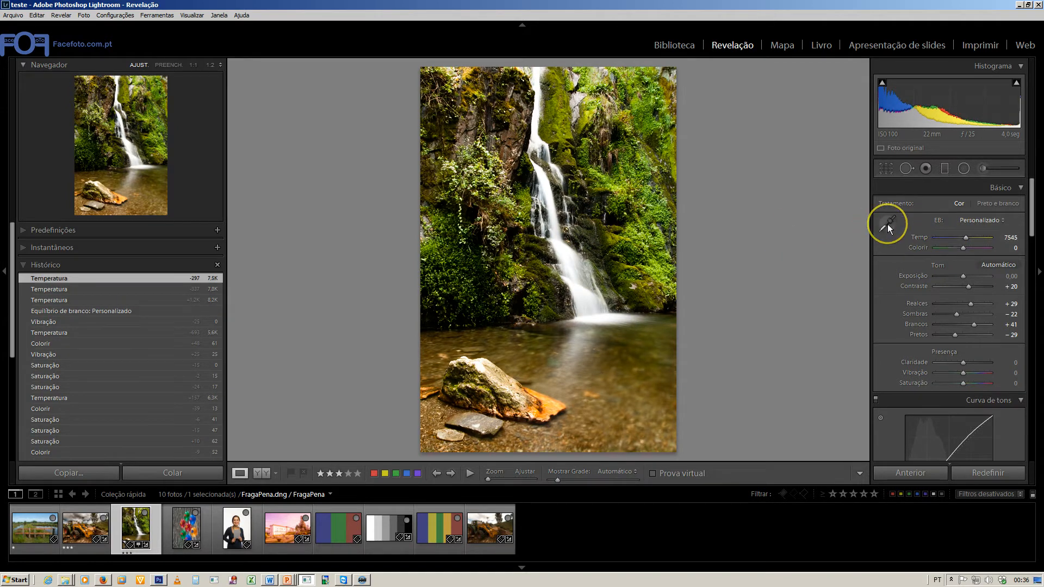
Step: Try sampling the green foliage beside the waterfall as the neutral tone, and undo that white balance change
{"action": "left_click", "coordinate": [887, 224]}
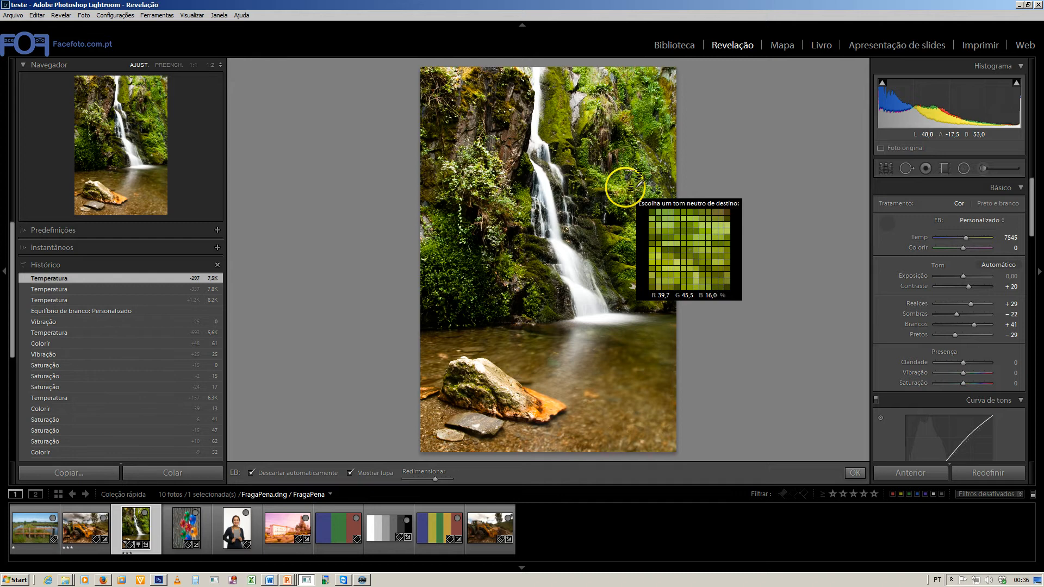
{"action": "left_click", "coordinate": [625, 188]}
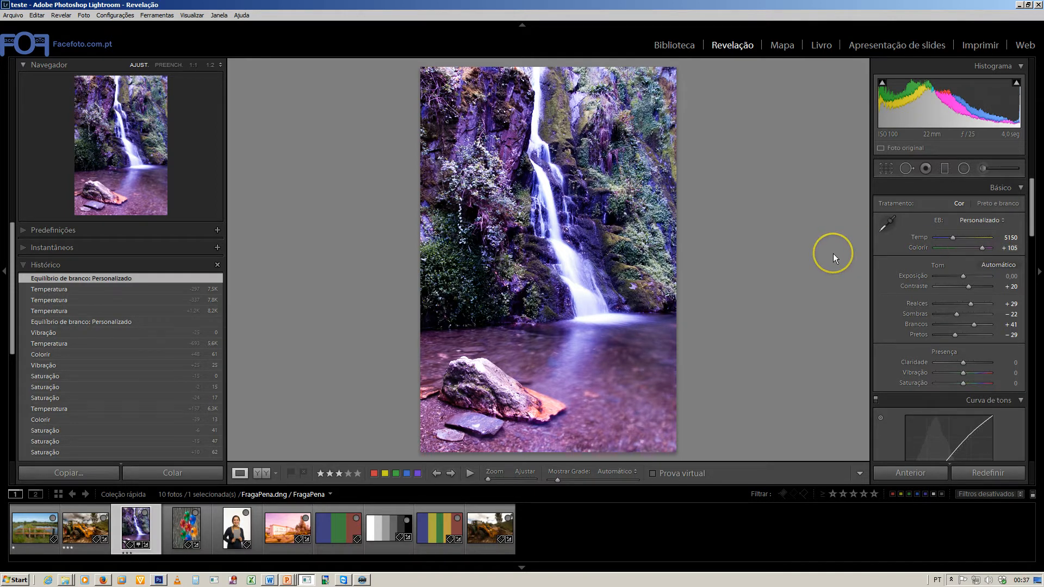
{"action": "key", "text": "ctrl+z"}
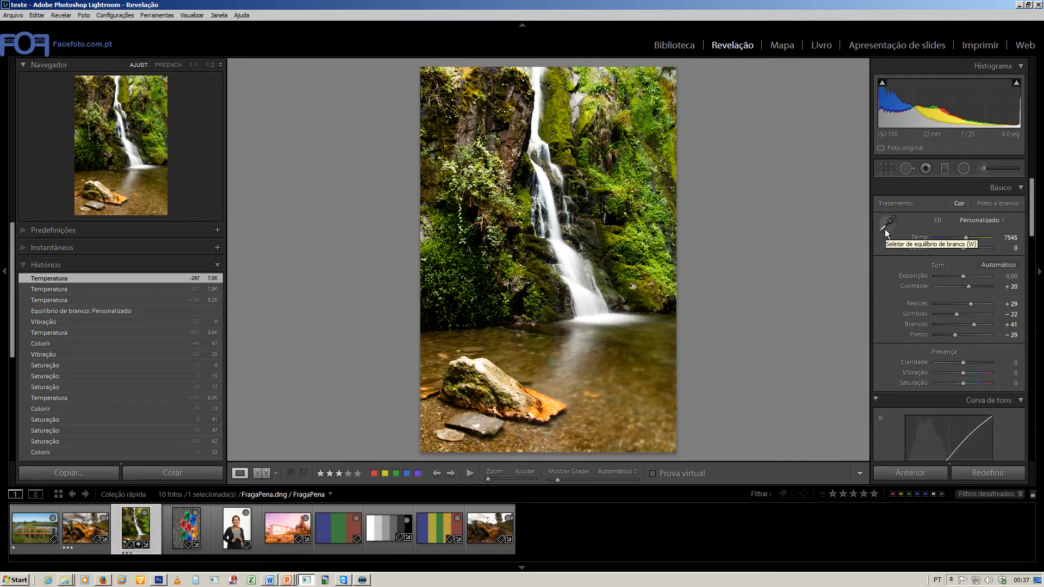
Step: Open the WB-DNG.dng portrait, try the White Balance Selector over the grey card and leave the tool
{"action": "left_click", "coordinate": [236, 533]}
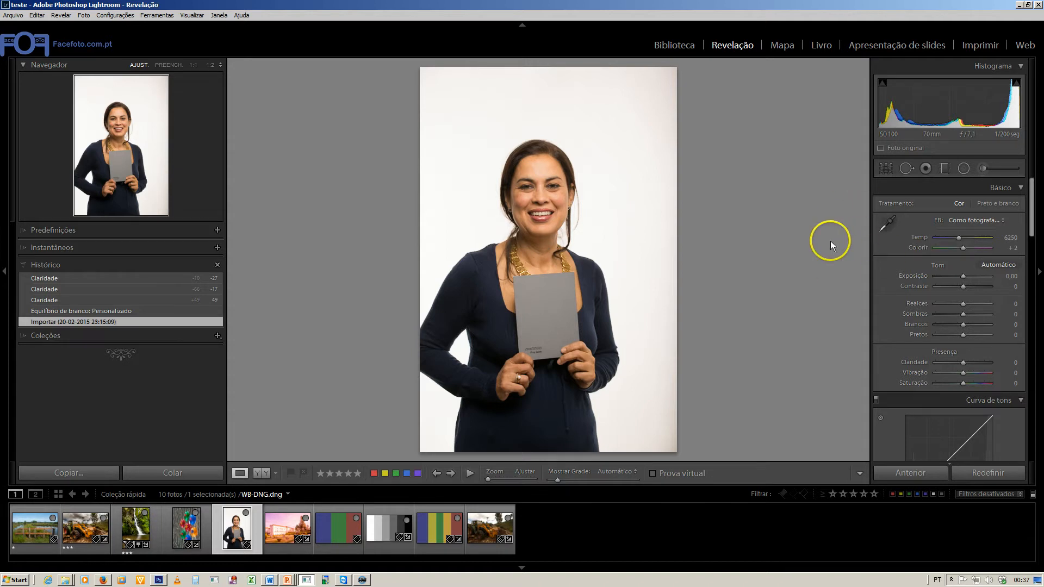
{"action": "left_click", "coordinate": [885, 226]}
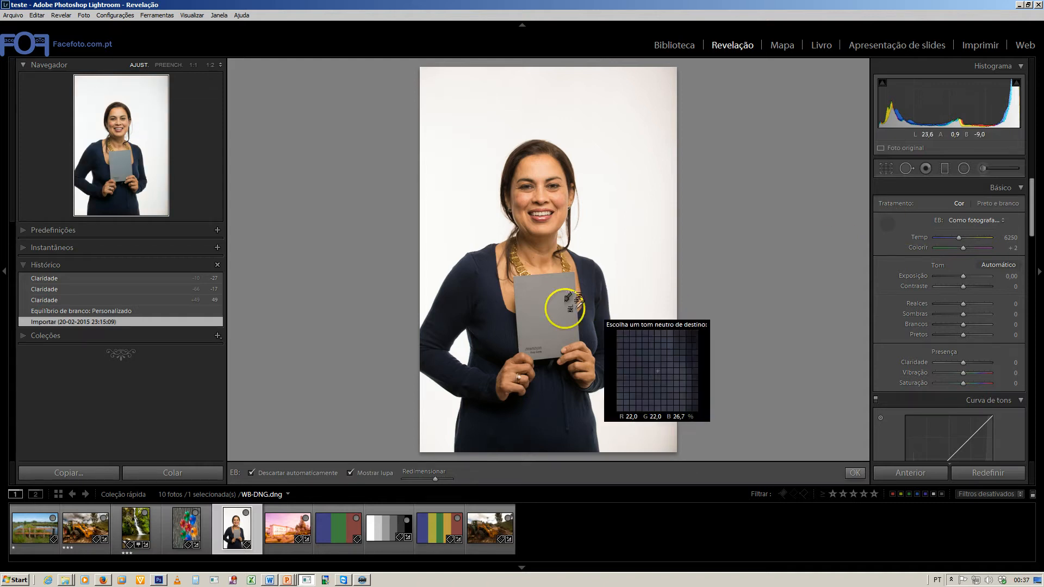
{"action": "left_click", "coordinate": [539, 304]}
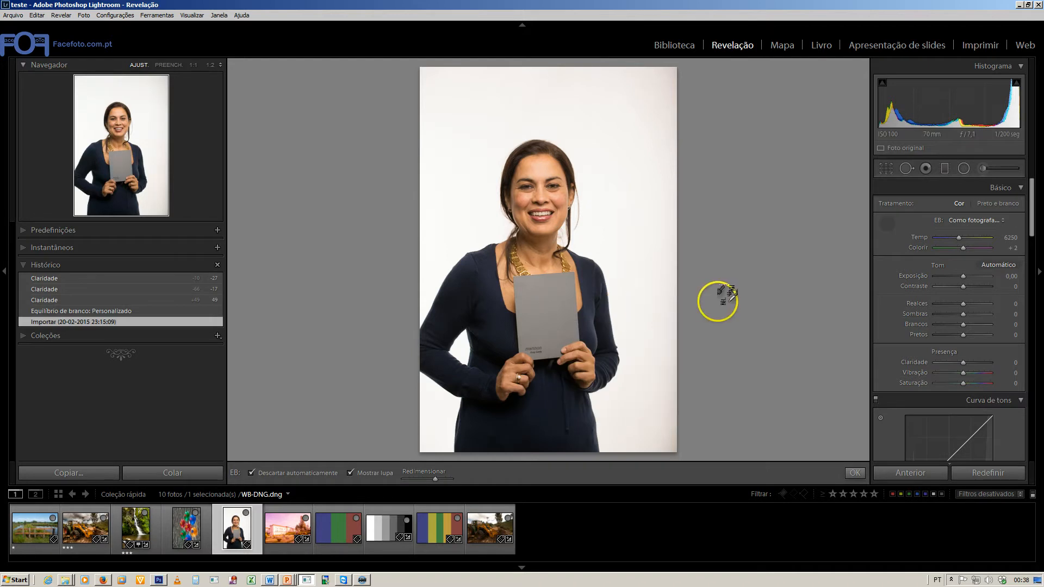
{"action": "key", "text": "Escape"}
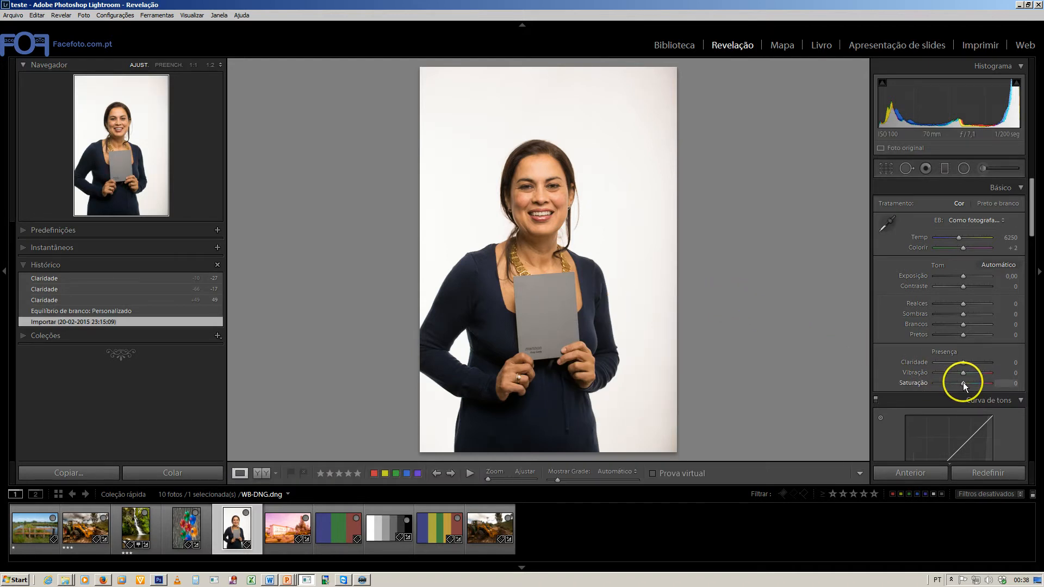
Step: Raise the portrait's Saturação to +100 to check for colour casts, lower it to +15 and reset it to 0
{"action": "left_click_drag", "start_coordinate": [963, 383], "coordinate": [996, 383]}
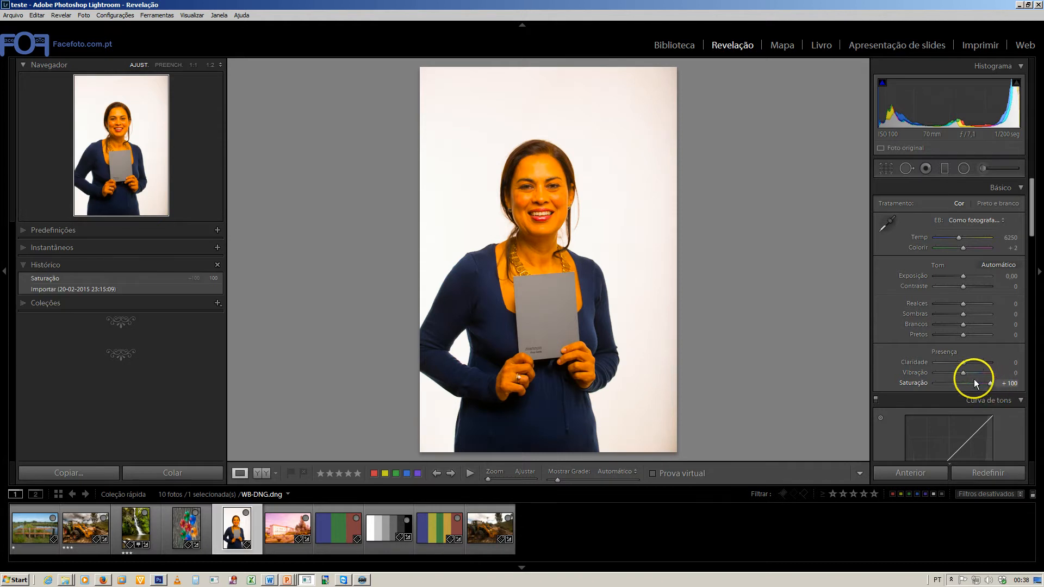
{"action": "left_click_drag", "start_coordinate": [620, 193], "coordinate": [655, 228]}
{"action": "left_click", "coordinate": [598, 252]}
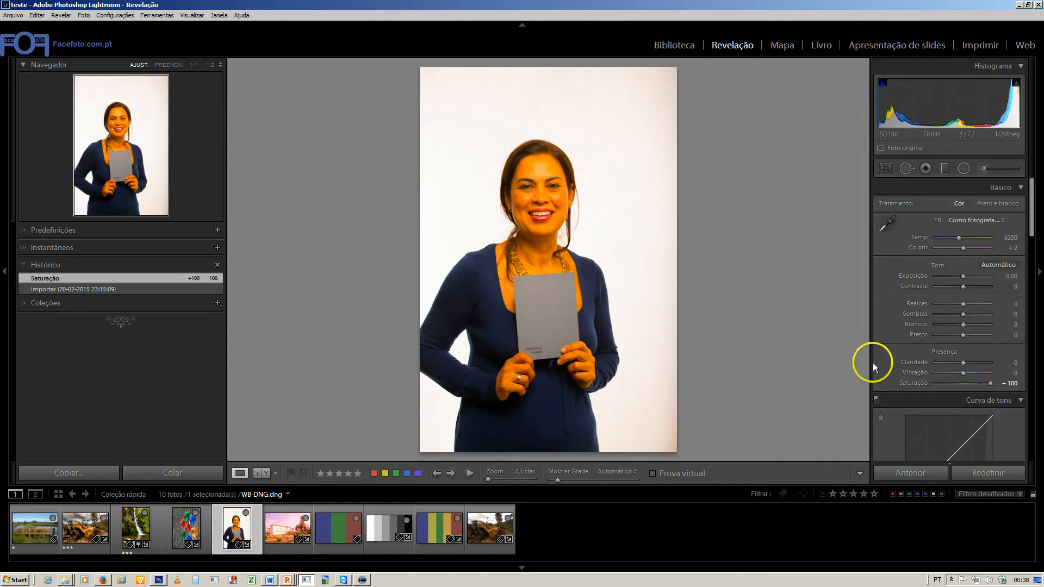
{"action": "left_click_drag", "start_coordinate": [989, 383], "coordinate": [967, 383]}
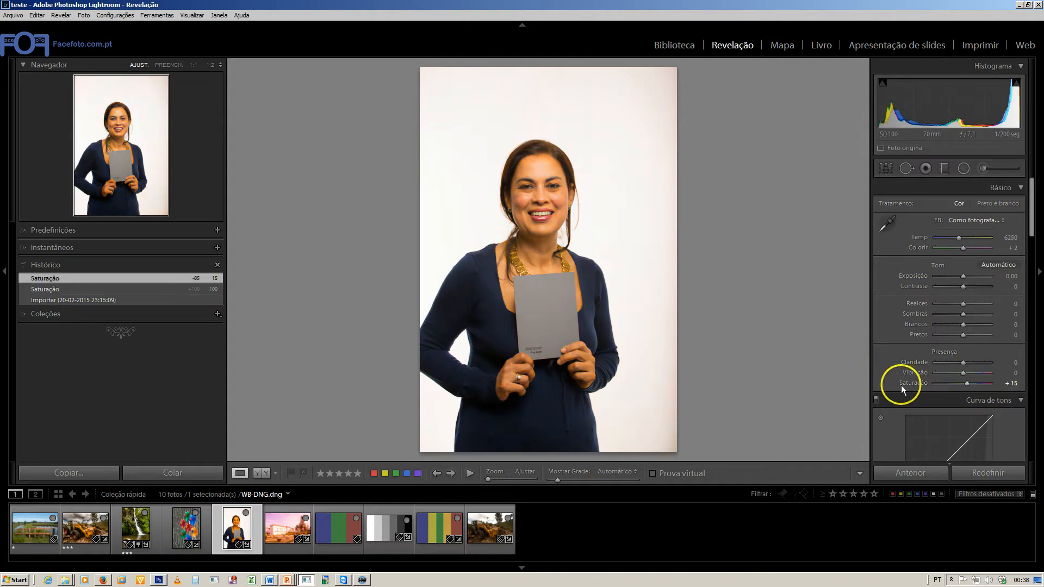
{"action": "double_click", "coordinate": [912, 384]}
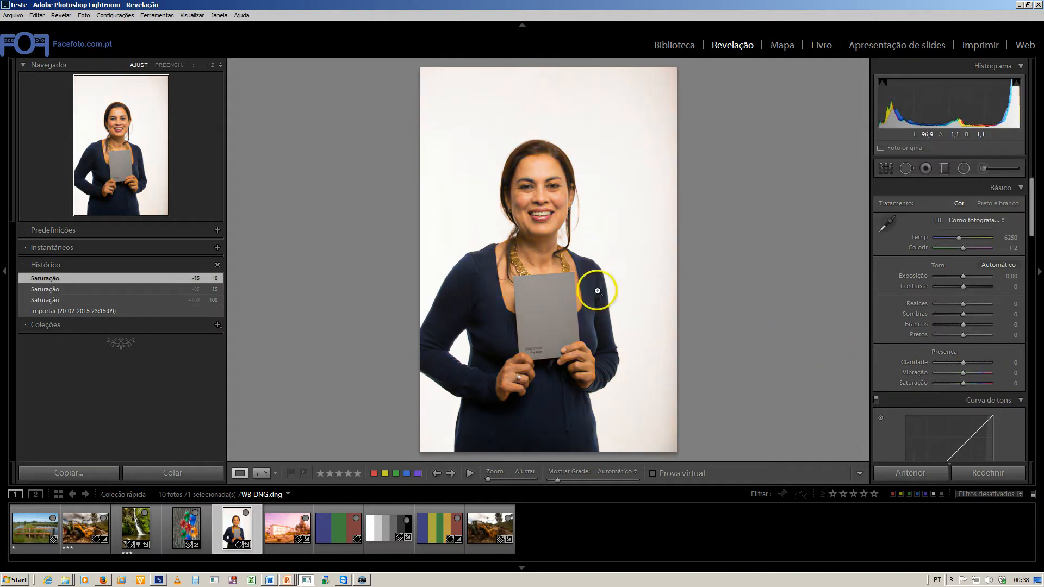
Step: Sample the grey card in the portrait as the neutral tone with the White Balance Selector
{"action": "left_click", "coordinate": [887, 226]}
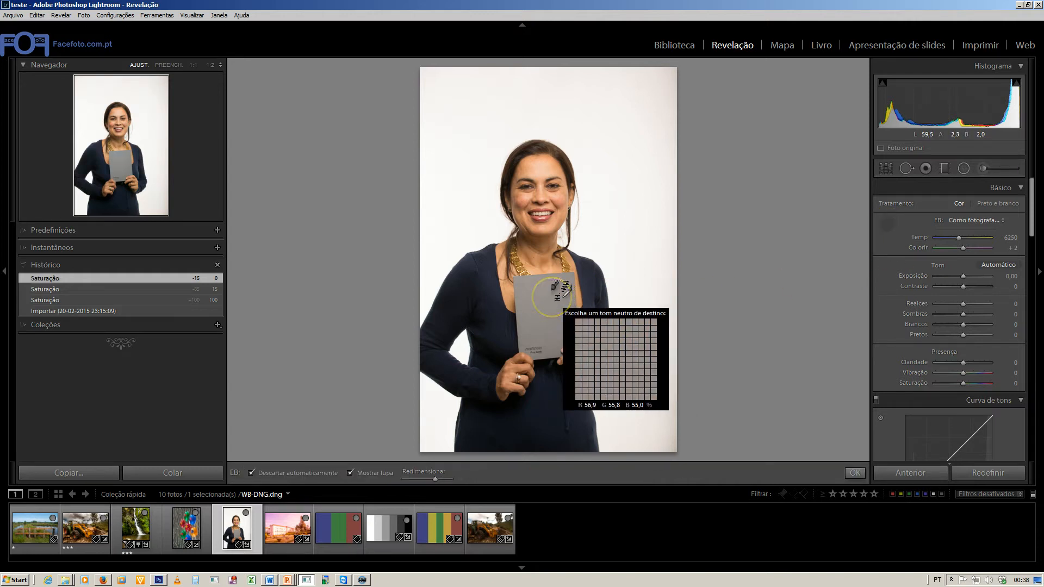
{"action": "left_click", "coordinate": [555, 294]}
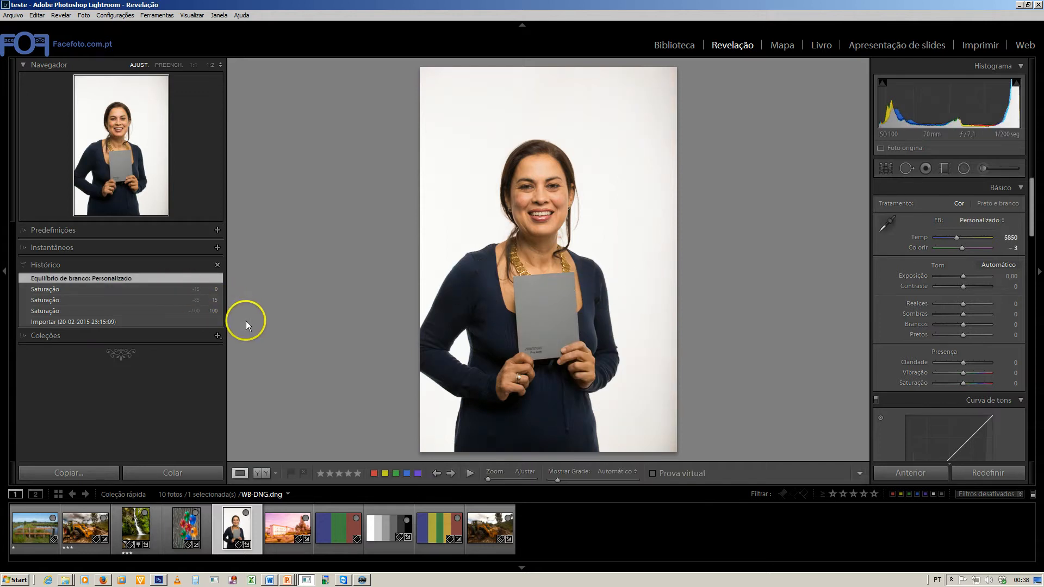
Step: Show the portrait's before version and enlarge the face at a 1:2 zoom ratio
{"action": "key", "text": "backslash"}
{"action": "left_click", "coordinate": [525, 235]}
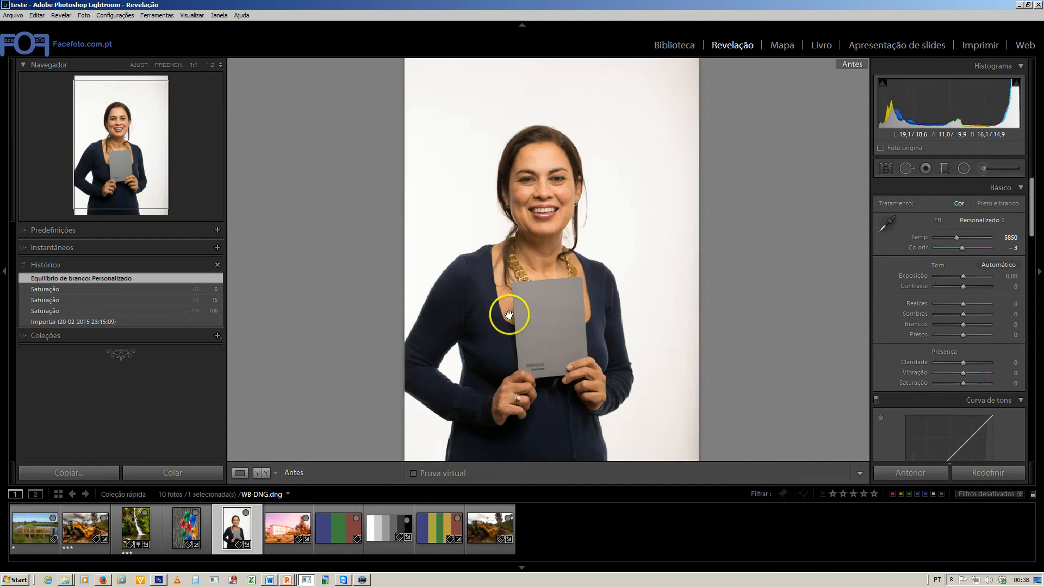
{"action": "left_click_drag", "start_coordinate": [509, 315], "coordinate": [385, 327]}
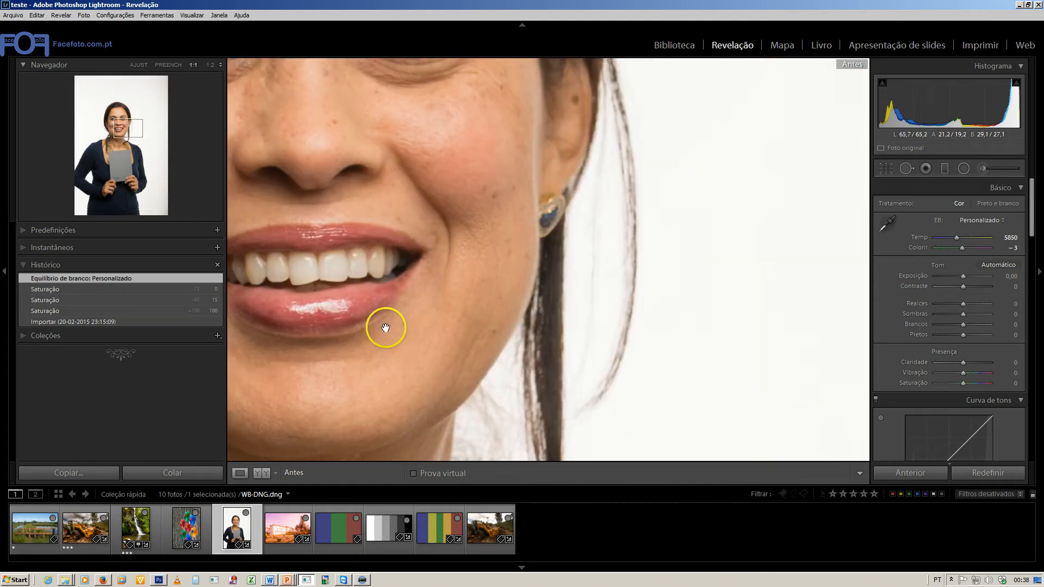
{"action": "left_click", "coordinate": [436, 285]}
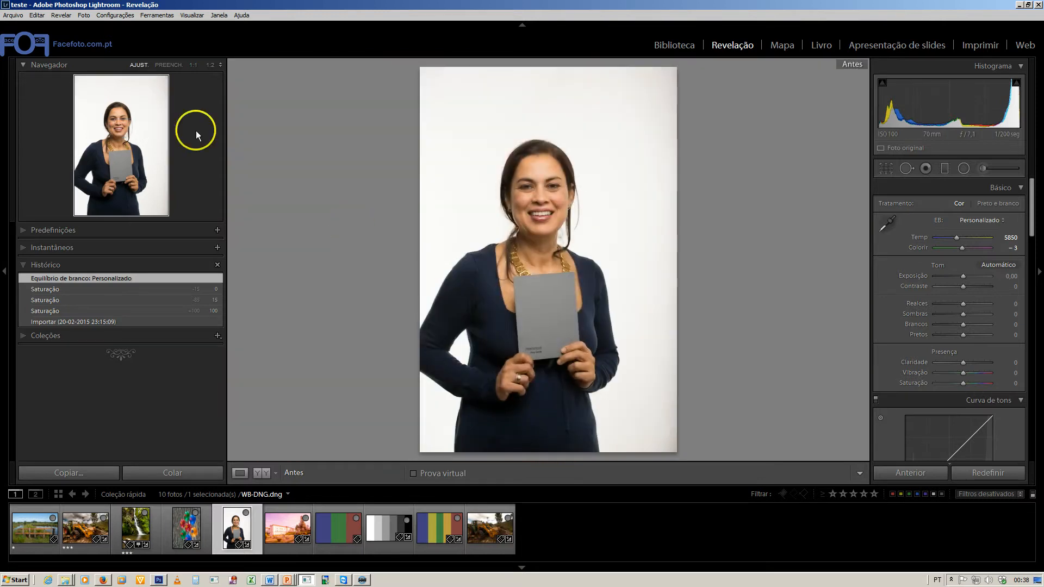
{"action": "left_click", "coordinate": [193, 66]}
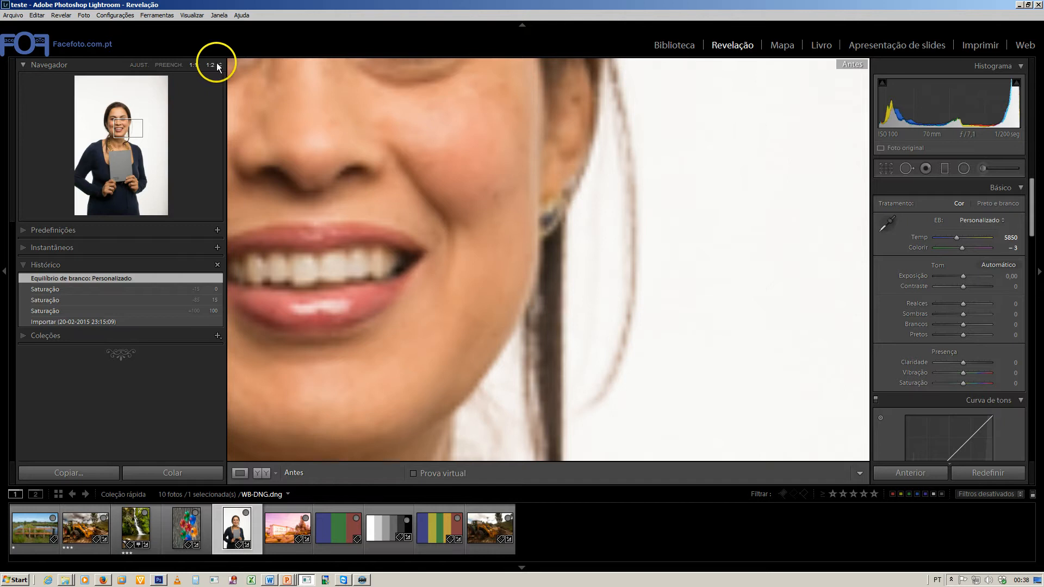
{"action": "left_click", "coordinate": [220, 65]}
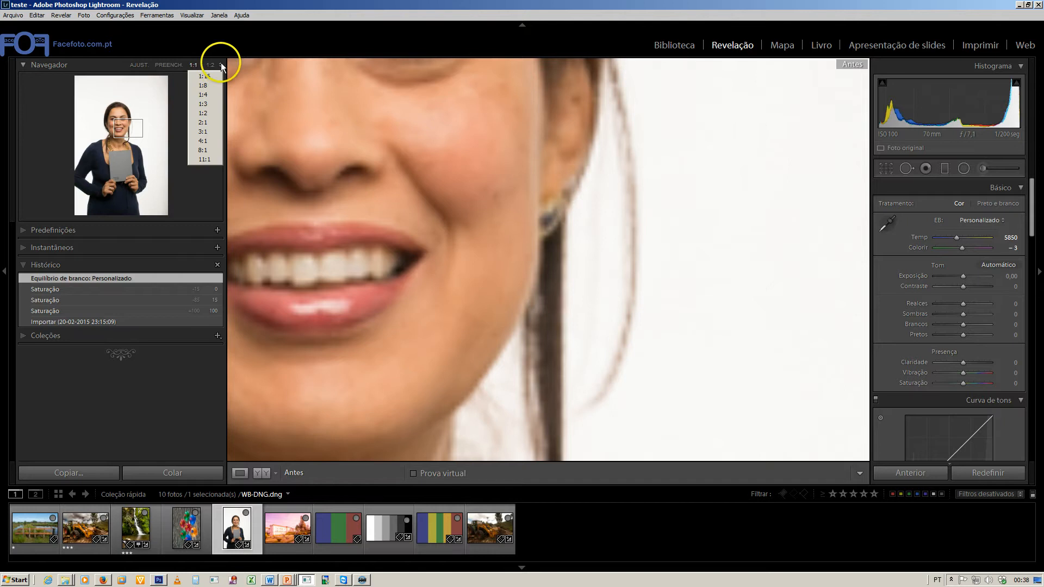
{"action": "left_click", "coordinate": [214, 122]}
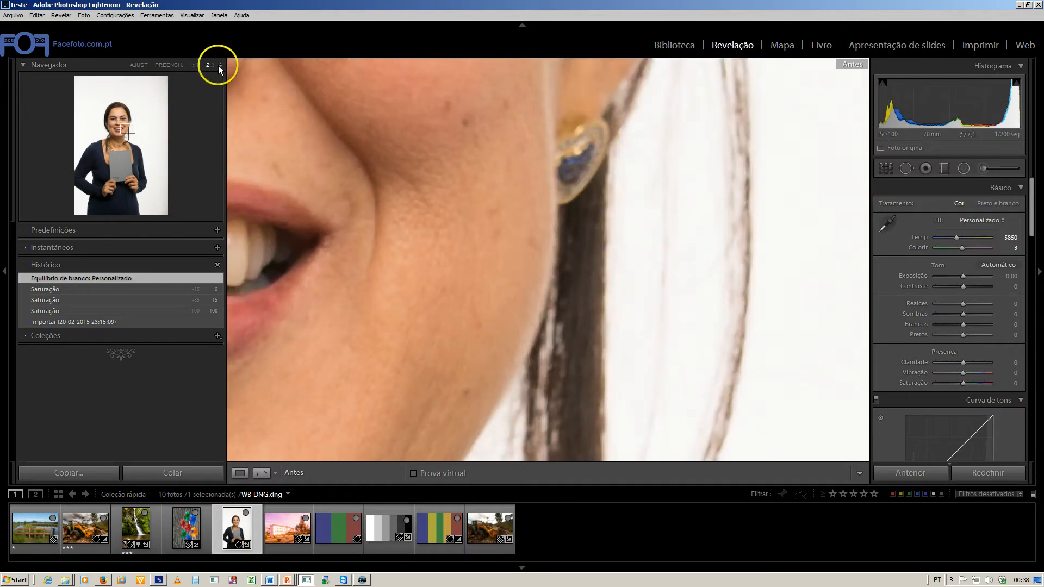
{"action": "left_click", "coordinate": [220, 66]}
{"action": "left_click", "coordinate": [206, 112]}
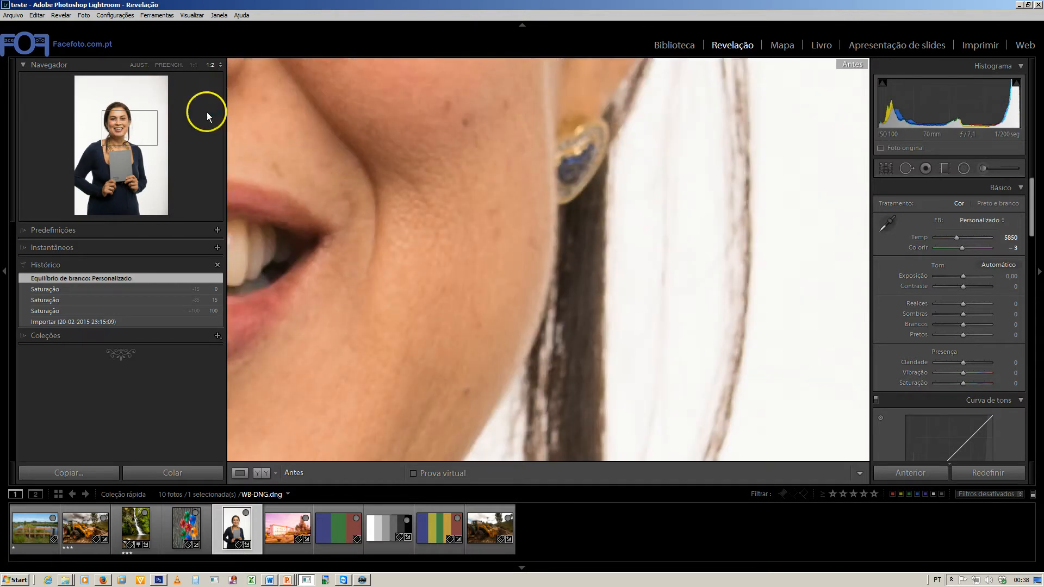
{"action": "left_click", "coordinate": [430, 188]}
Step: Toggle repeatedly between the before and after versions to compare the portrait's skin tones and background
{"action": "key", "text": "backslash"}
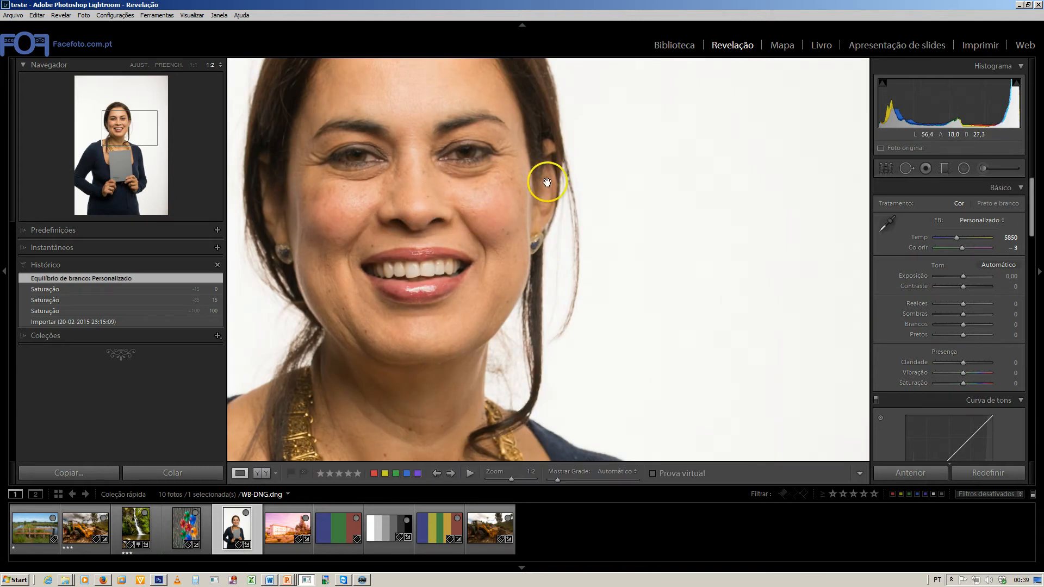
{"action": "key", "text": "backslash"}
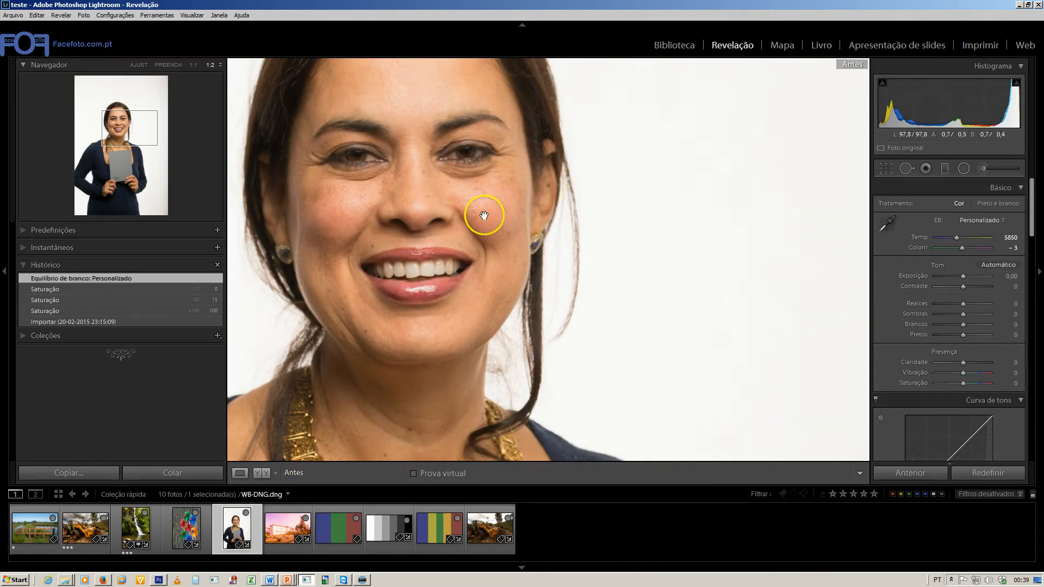
{"action": "key", "text": "backslash"}
{"action": "key", "text": "backslash"}
{"action": "key", "text": "backslash"}
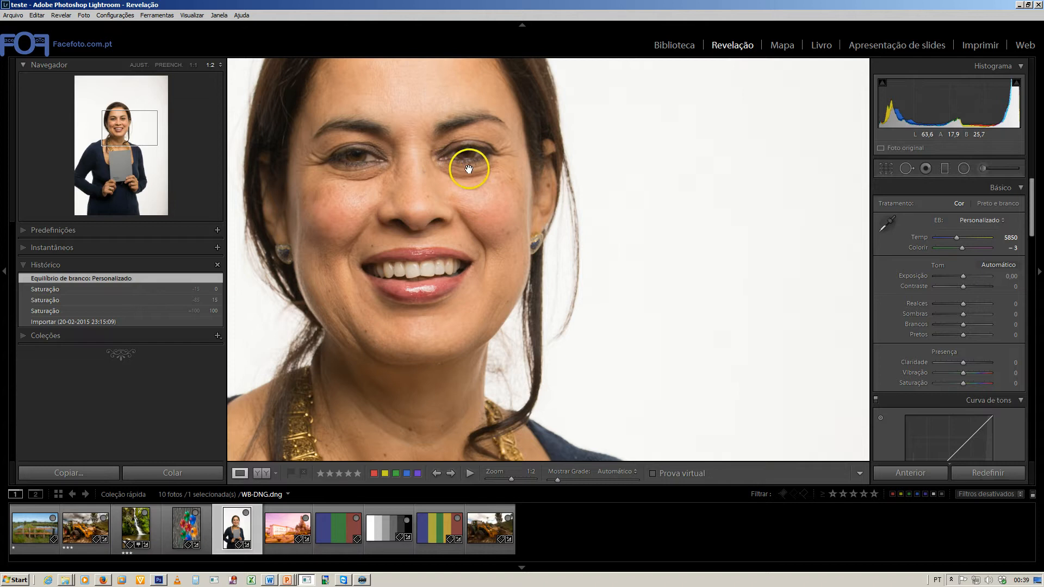
{"action": "key", "text": "backslash"}
{"action": "key", "text": "backslash"}
{"action": "key", "text": "backslash"}
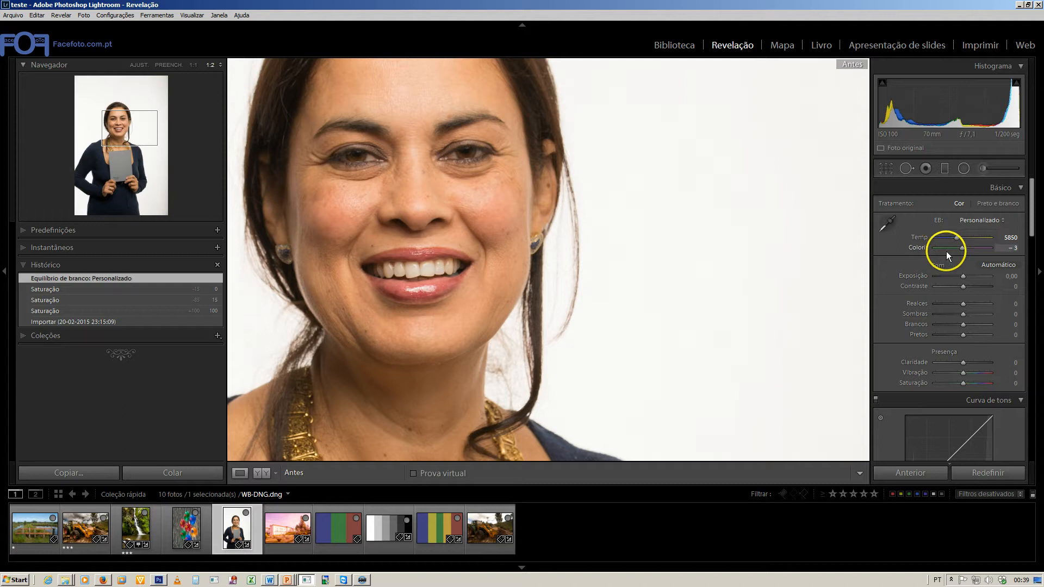
{"action": "key", "text": "backslash"}
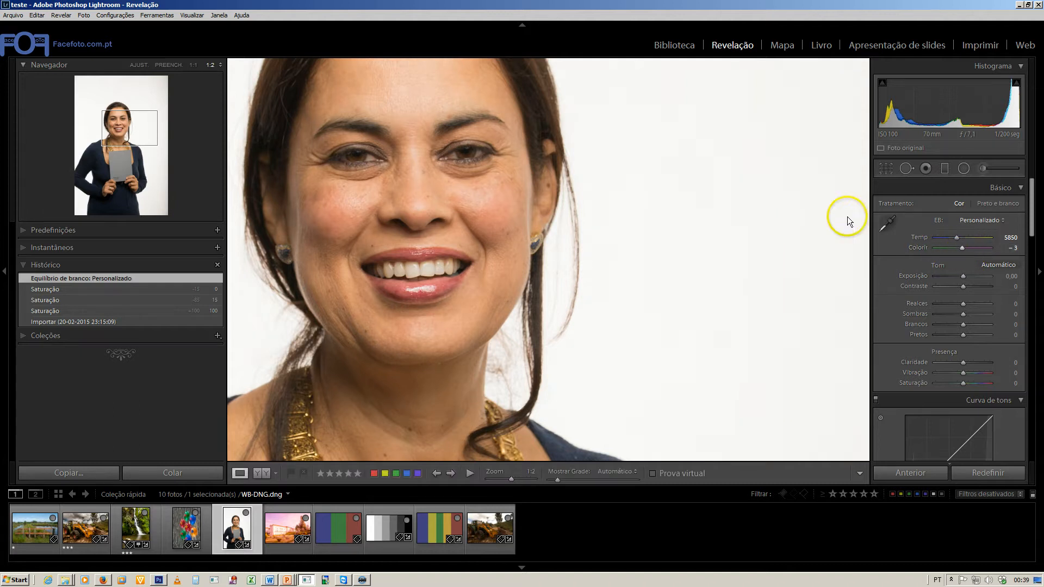
Step: Fit the portrait in view, open the greyscale bands image Tonal.jpg, and switch to the PowerPoint presentation Exposicao.pptx
{"action": "left_click", "coordinate": [507, 234]}
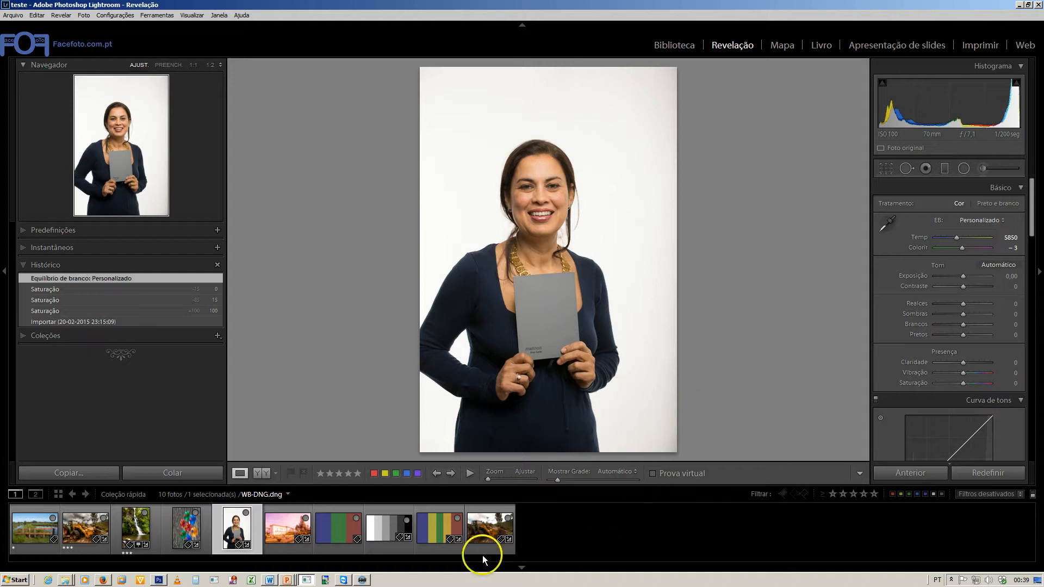
{"action": "left_click", "coordinate": [390, 527]}
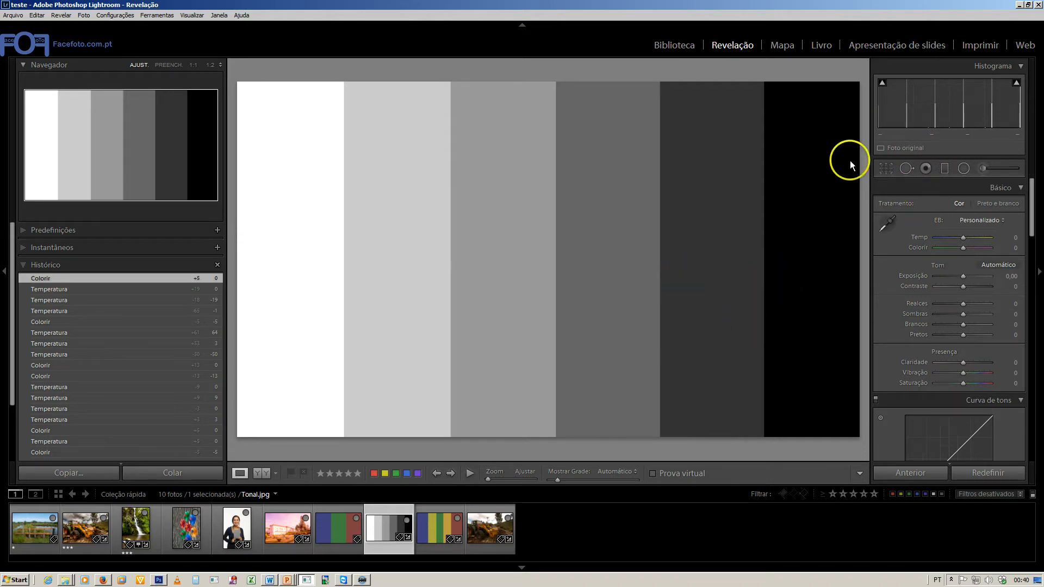
{"action": "key", "text": "alt+Tab"}
{"action": "key", "text": "alt+Tab"}
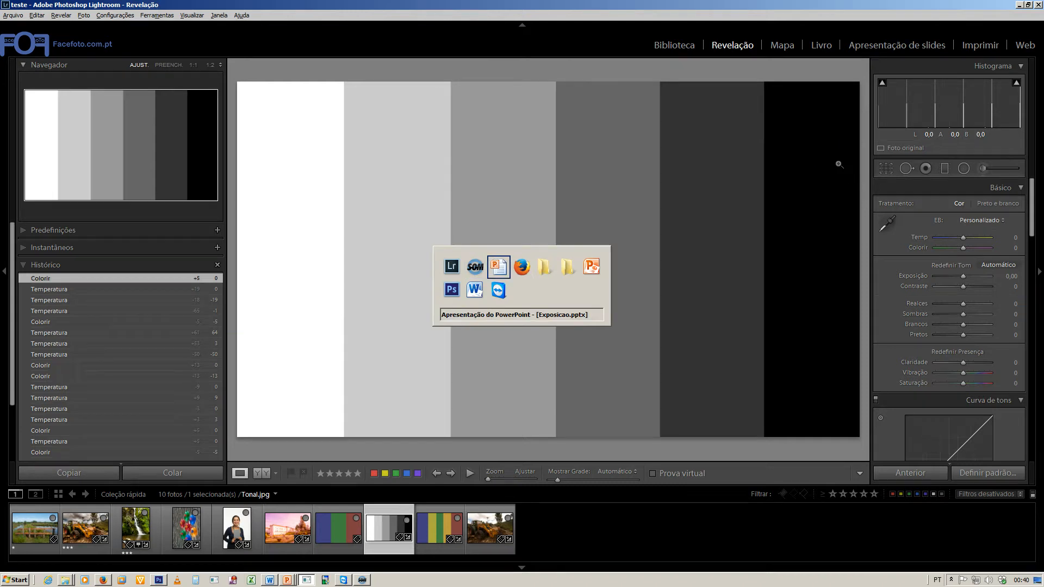
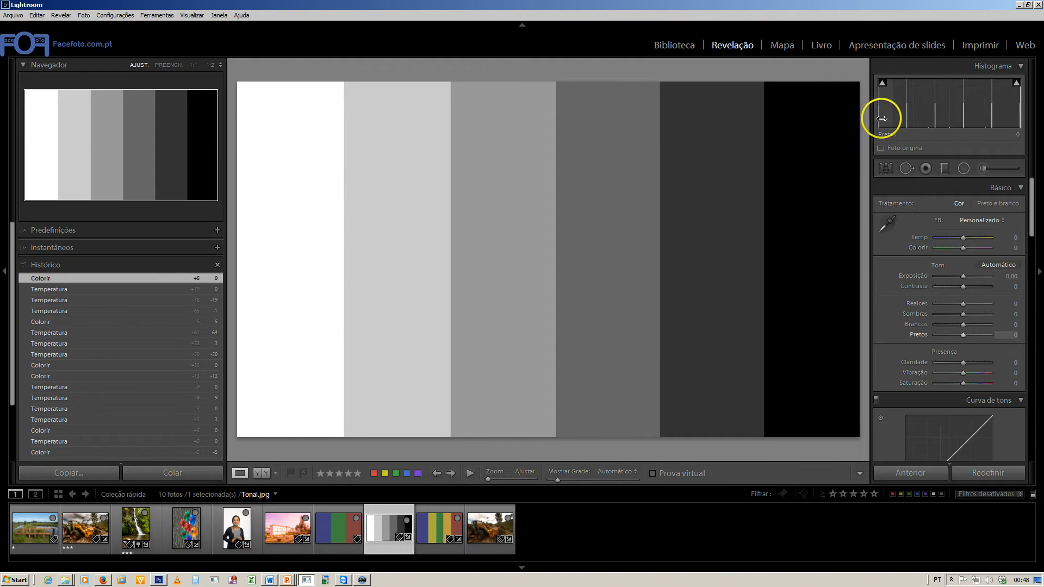
Step: Preview the shadow and highlight clipping of Tonal.jpg and examine the tonal ranges in its histogram
{"action": "mouse_move", "coordinate": [882, 85]}
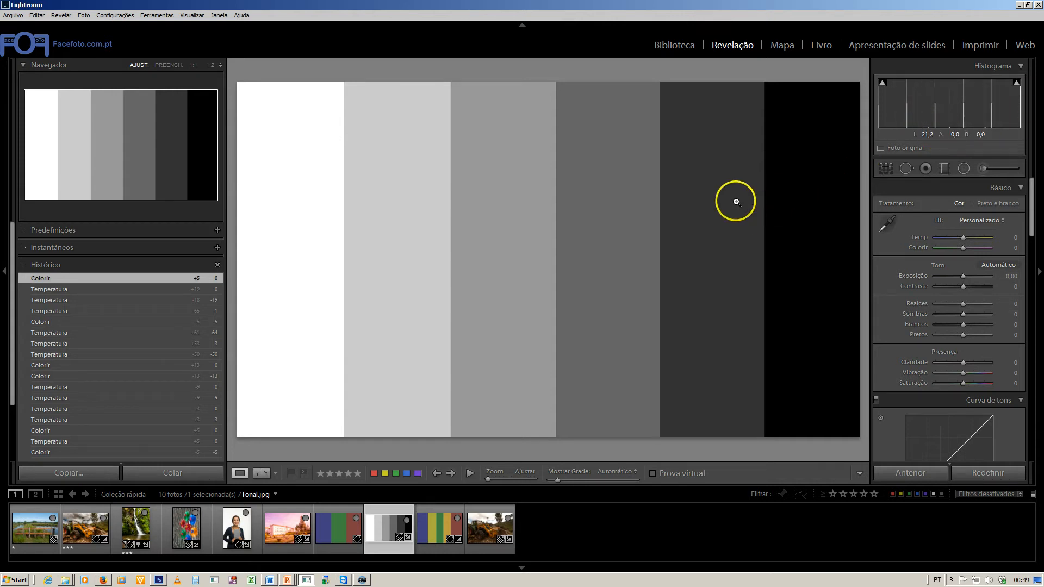
{"action": "left_click", "coordinate": [881, 85]}
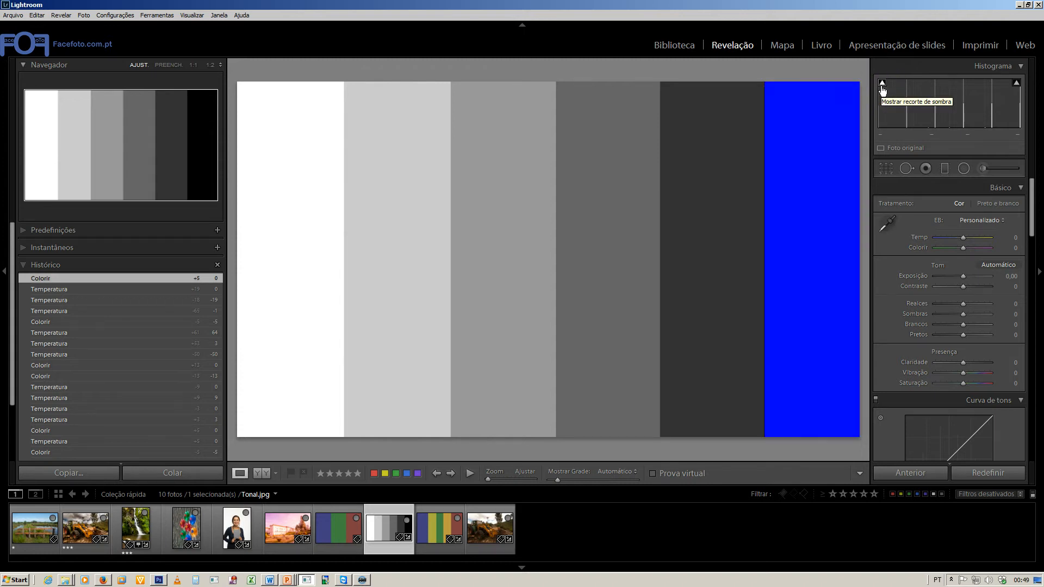
{"action": "mouse_move", "coordinate": [1017, 89]}
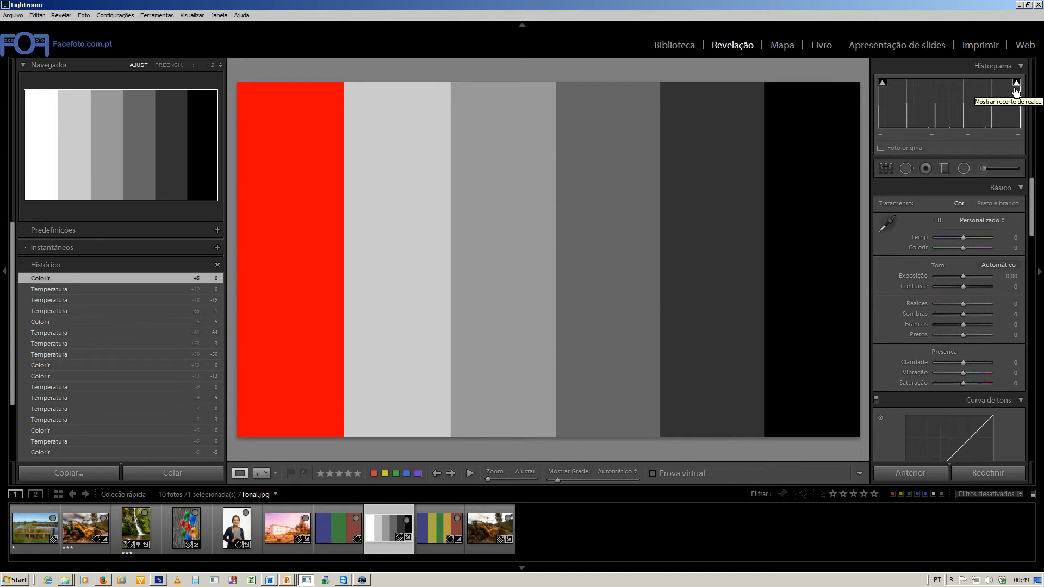
{"action": "left_click", "coordinate": [969, 106]}
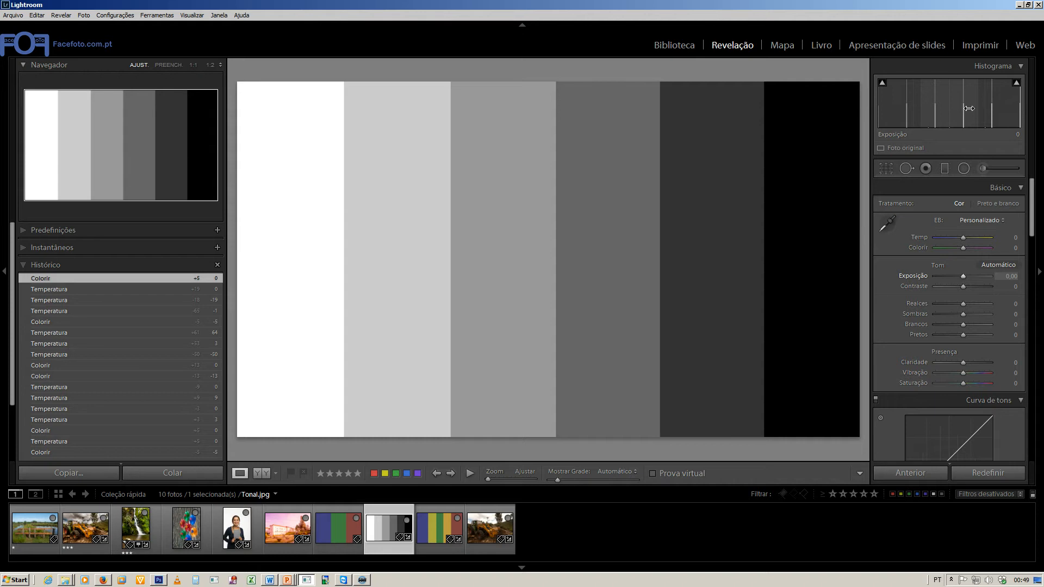
{"action": "left_click", "coordinate": [941, 111]}
{"action": "left_click", "coordinate": [939, 111]}
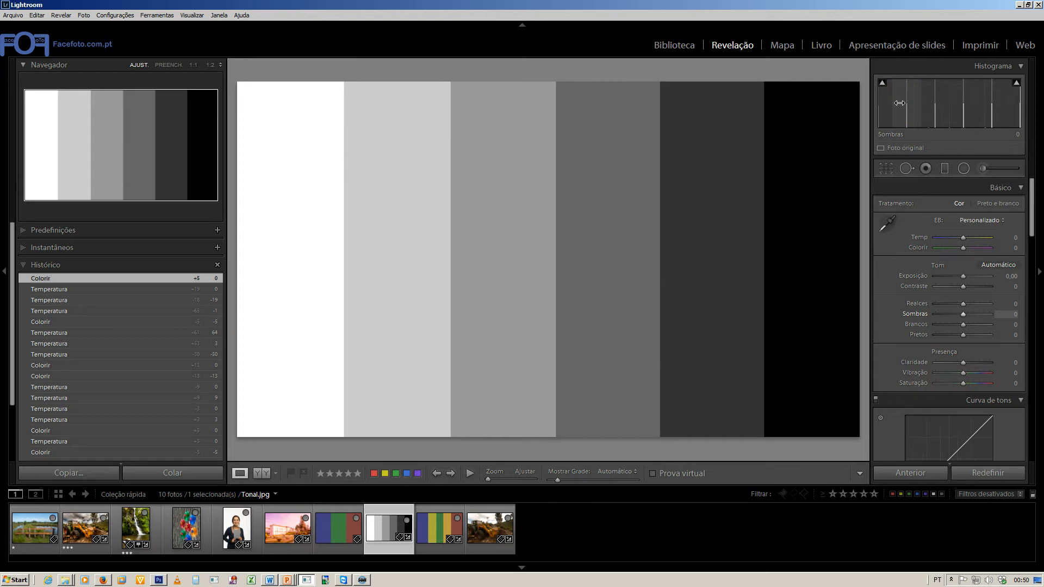
{"action": "mouse_move", "coordinate": [882, 84]}
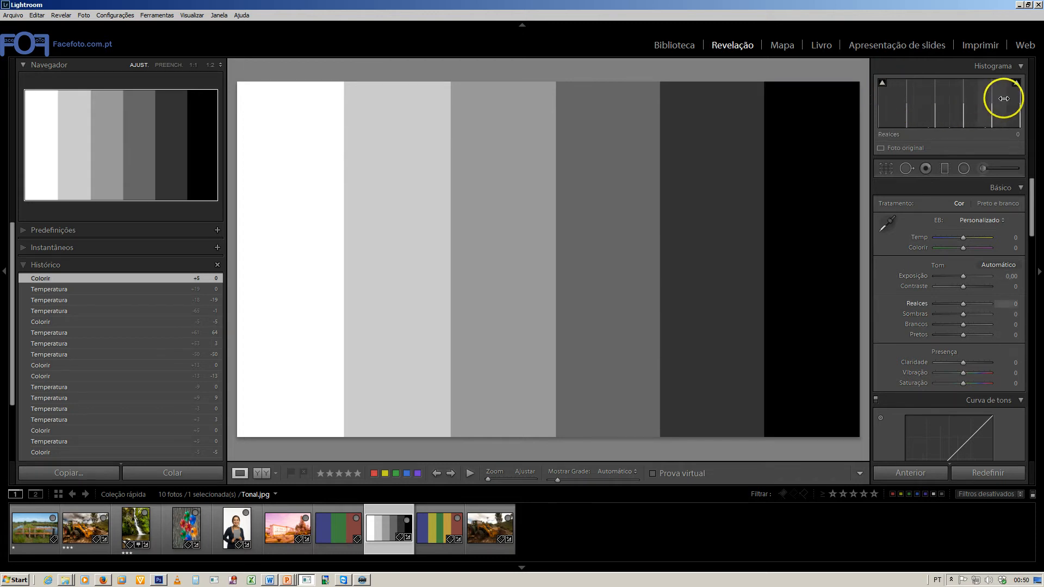
{"action": "mouse_move", "coordinate": [1016, 88]}
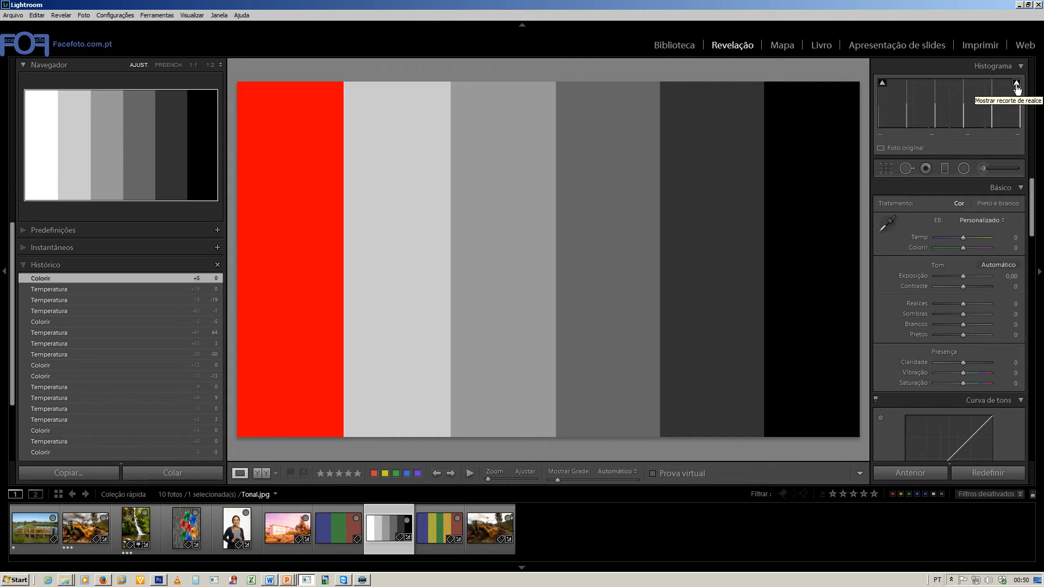
Step: Toggle the shadow and highlight clipping warnings on to examine the pure black and white bands, and turn both off again
{"action": "left_click", "coordinate": [882, 85]}
{"action": "left_click", "coordinate": [882, 85]}
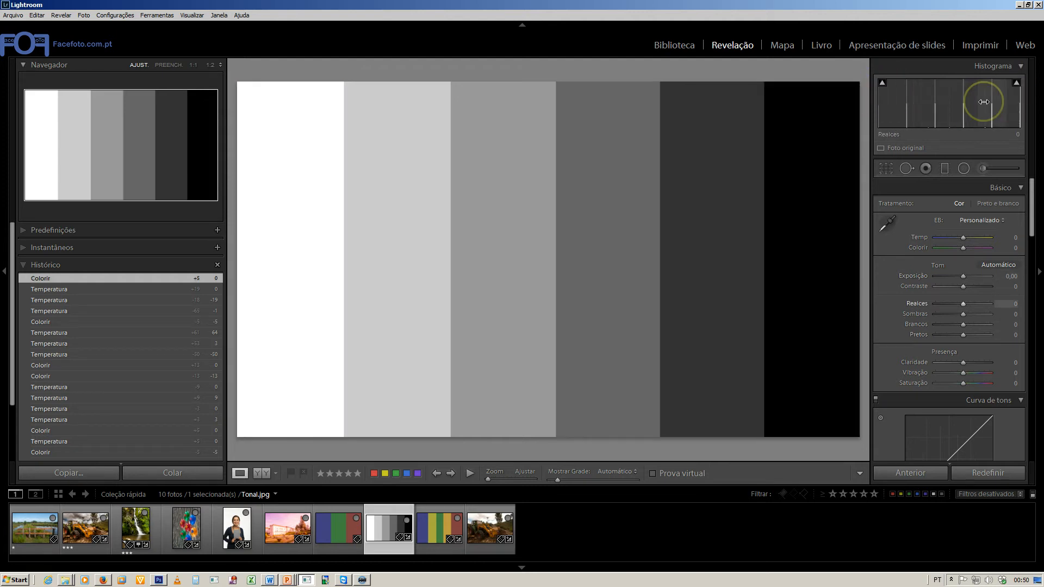
{"action": "left_click", "coordinate": [1016, 86]}
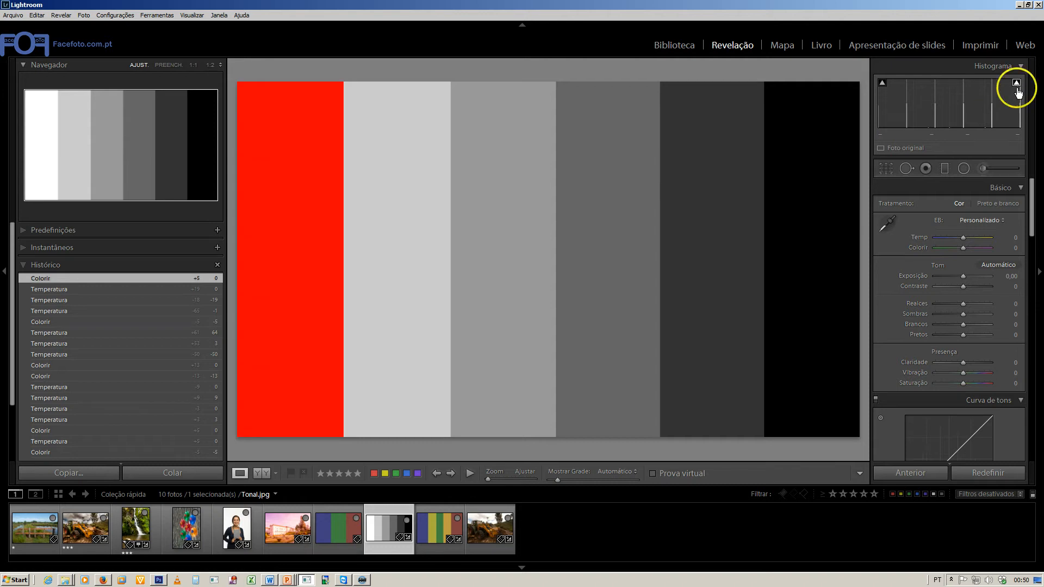
{"action": "mouse_move", "coordinate": [883, 86]}
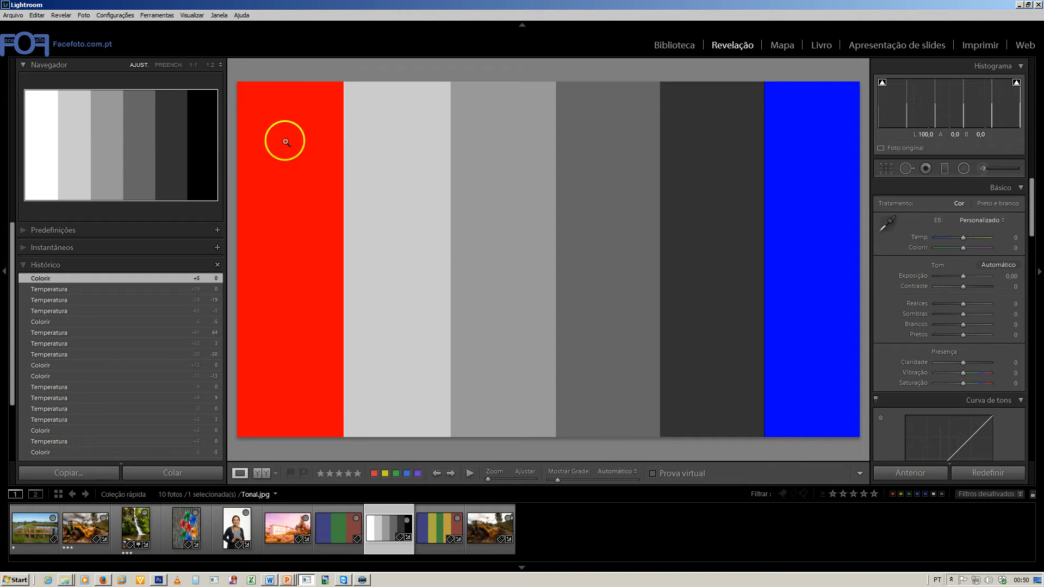
{"action": "left_click", "coordinate": [851, 228]}
{"action": "left_click", "coordinate": [881, 84]}
{"action": "left_click", "coordinate": [1015, 83]}
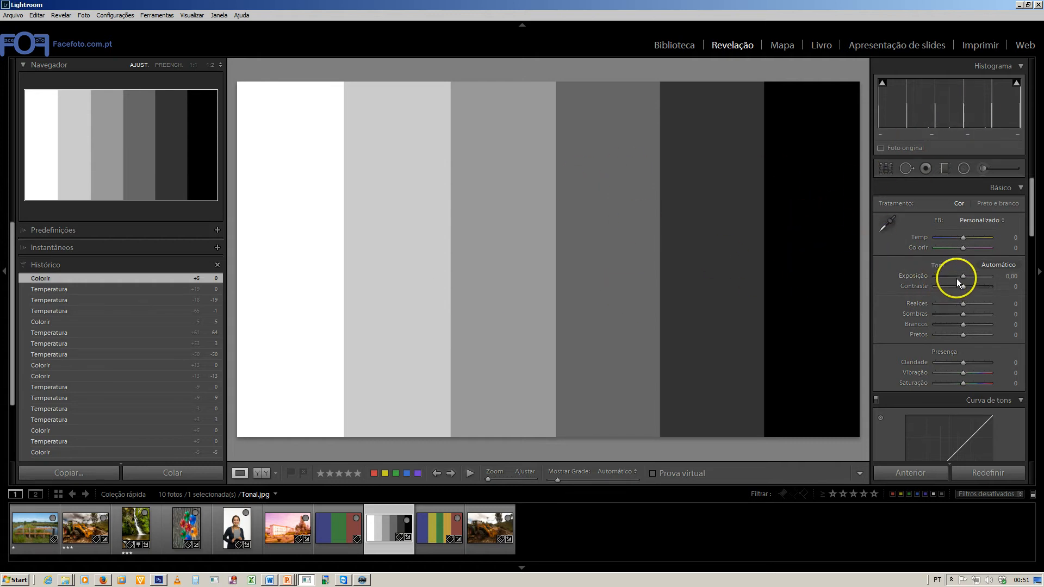
Step: Raise Exposição to +5,00 to examine its effect on the grey bands, lower it to +0,25 and reset it to 0
{"action": "left_click_drag", "start_coordinate": [963, 276], "coordinate": [995, 275]}
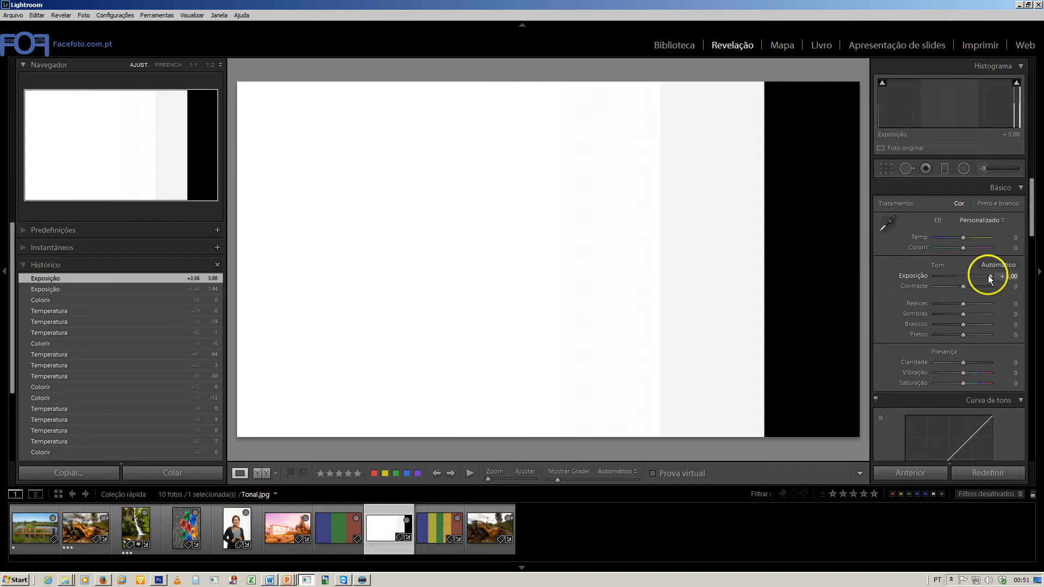
{"action": "left_click_drag", "start_coordinate": [987, 275], "coordinate": [963, 279]}
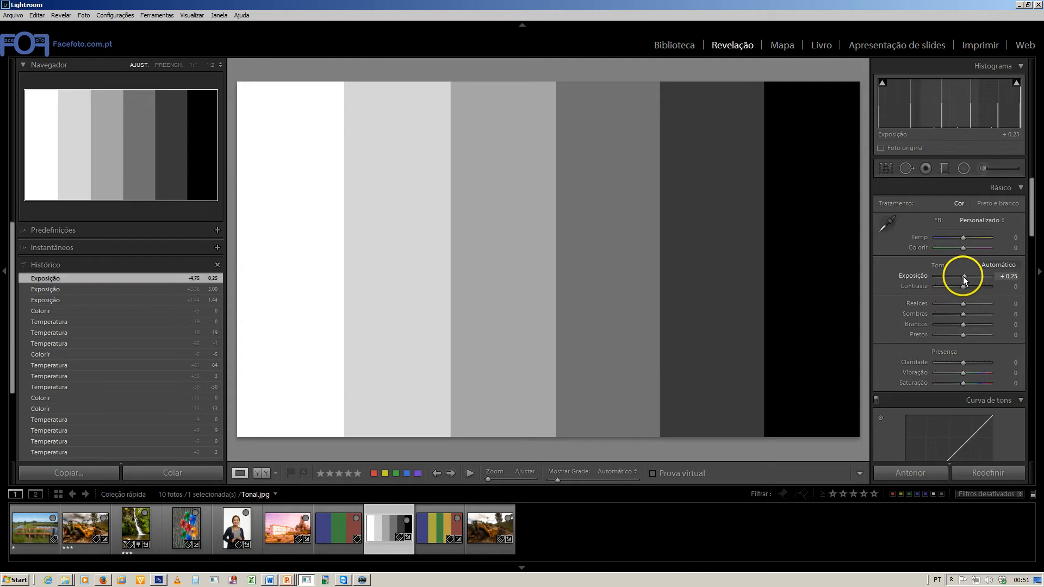
{"action": "double_click", "coordinate": [918, 279]}
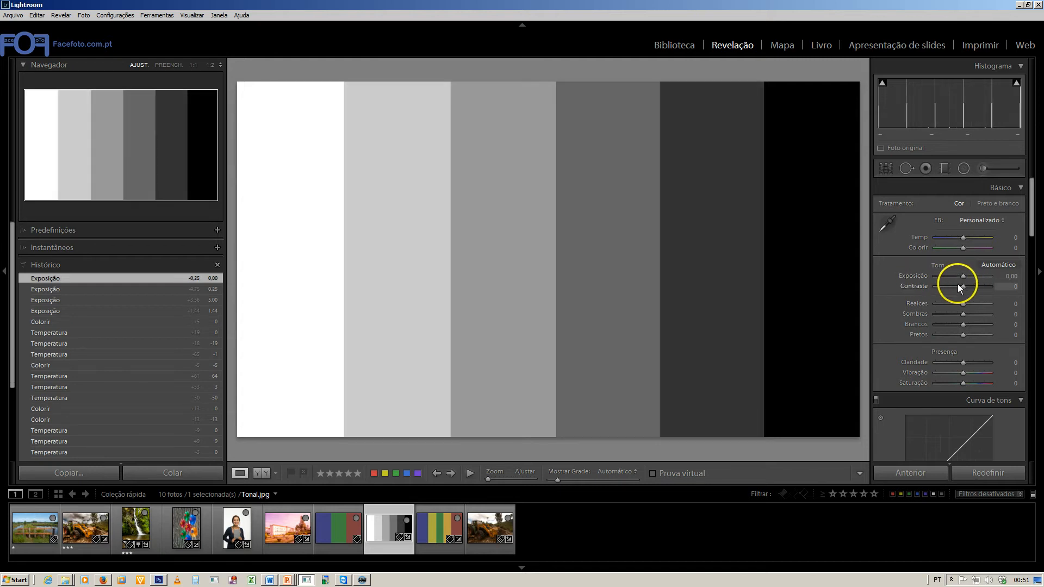
Step: Try Contraste at +100, +35 and −21 to compare the spread of the grey bands, and reset it to 0
{"action": "left_click_drag", "start_coordinate": [962, 286], "coordinate": [993, 286]}
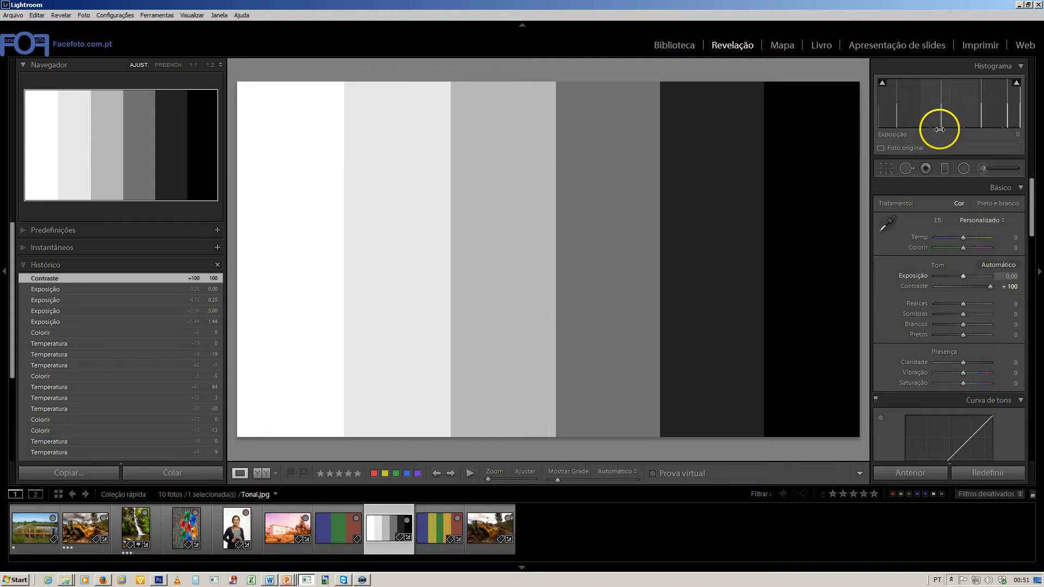
{"action": "mouse_move", "coordinate": [986, 287]}
{"action": "left_mouse_down"}
{"action": "mouse_move", "coordinate": [927, 286]}
{"action": "mouse_move", "coordinate": [980, 288]}
{"action": "mouse_move", "coordinate": [971, 288]}
{"action": "left_mouse_up"}
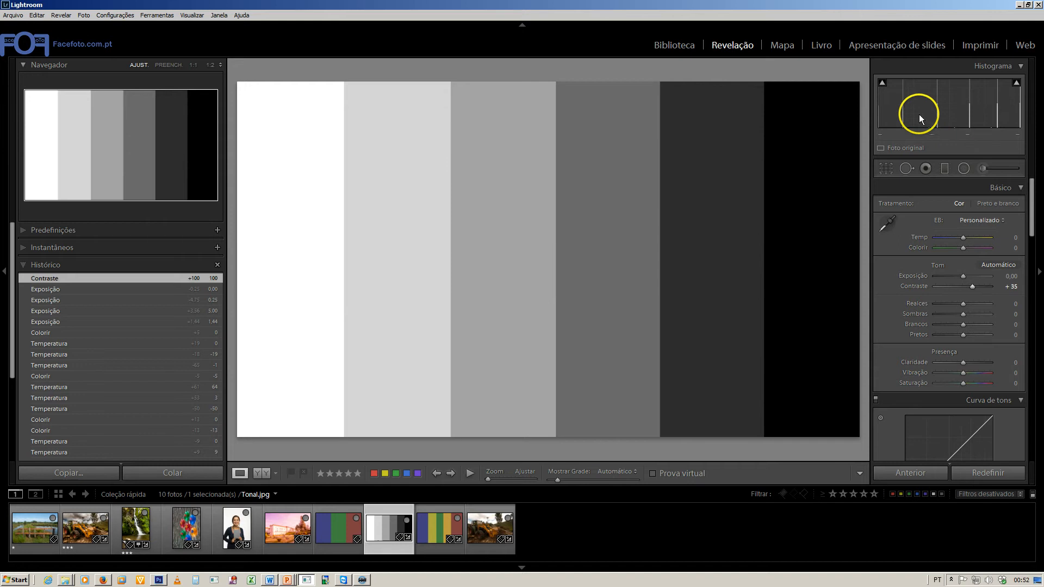
{"action": "left_click_drag", "start_coordinate": [969, 287], "coordinate": [955, 288]}
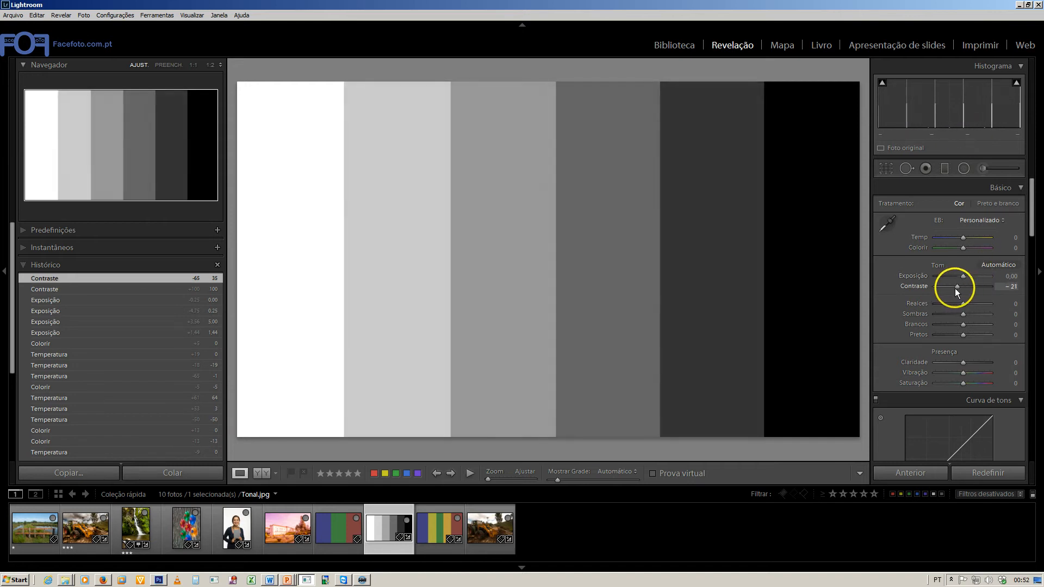
{"action": "double_click", "coordinate": [914, 287]}
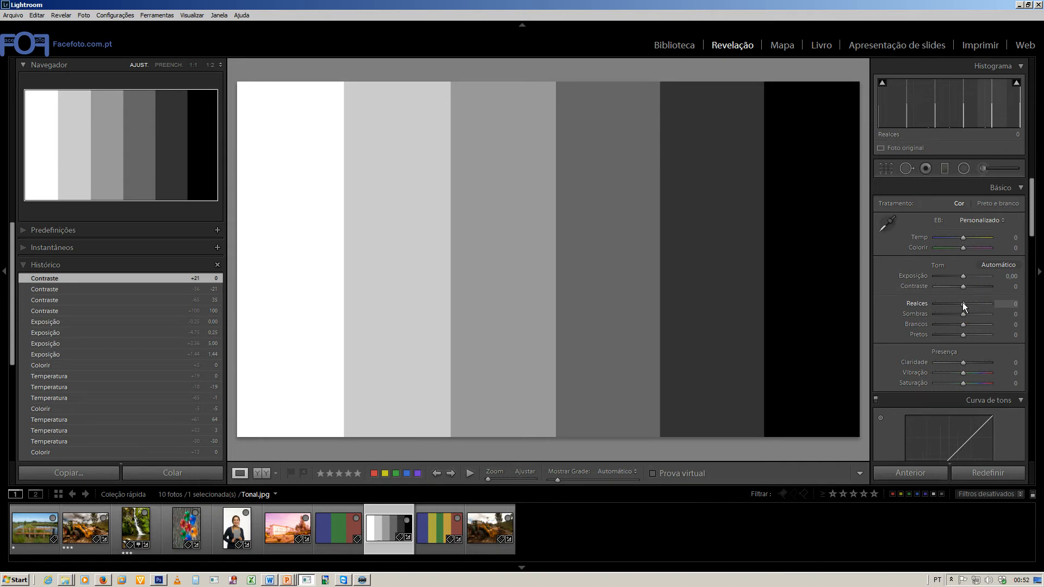
Step: Lower Realces to −100, try raising Sombras to +28 directly in the histogram, and undo the Sombras change
{"action": "left_click_drag", "start_coordinate": [962, 302], "coordinate": [930, 302]}
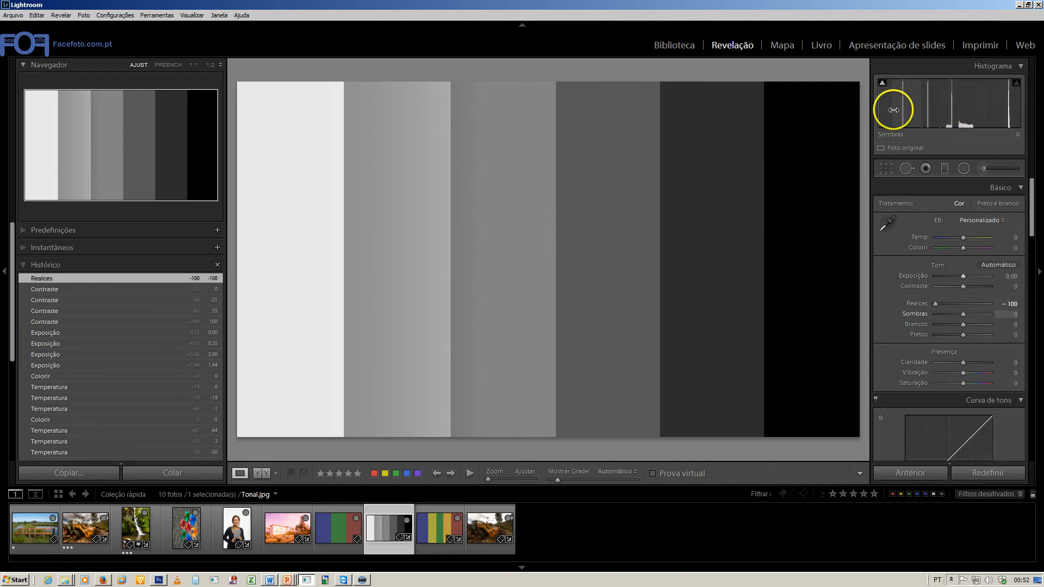
{"action": "left_click_drag", "start_coordinate": [893, 110], "coordinate": [899, 118]}
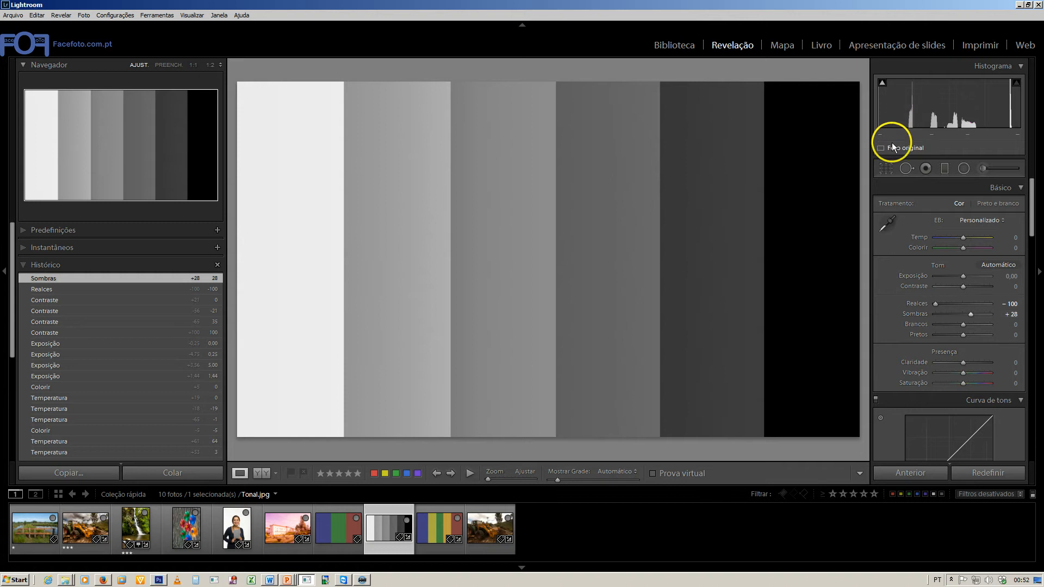
{"action": "key", "text": "ctrl+z"}
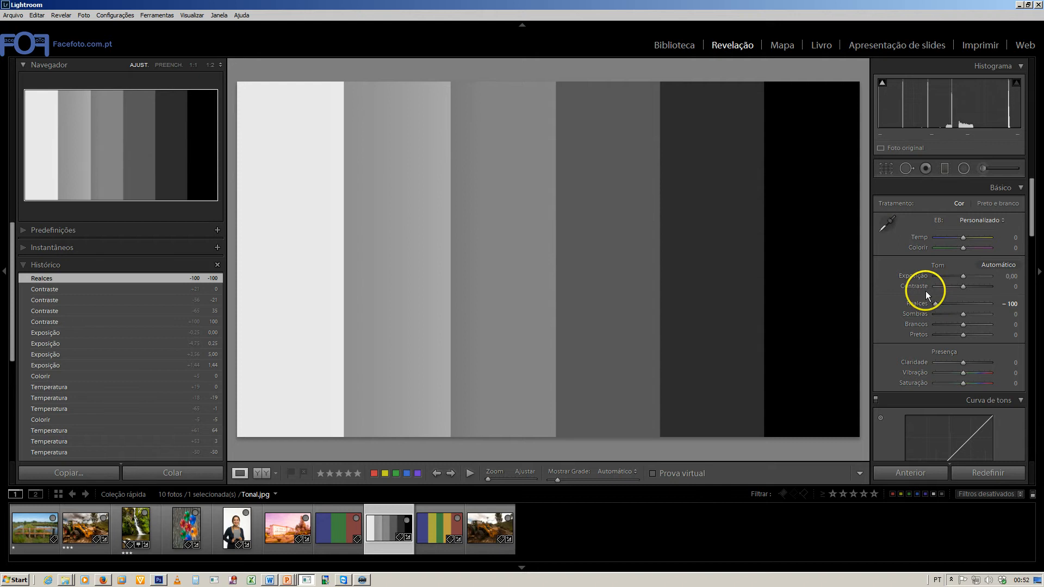
Step: Try Realces at −35, +64, −9, −15 and −19 to compare the lighter bands, and reset it to 0
{"action": "mouse_move", "coordinate": [933, 304]}
{"action": "left_mouse_down"}
{"action": "mouse_move", "coordinate": [948, 305]}
{"action": "mouse_move", "coordinate": [932, 305]}
{"action": "left_mouse_up"}
{"action": "left_click_drag", "start_coordinate": [936, 304], "coordinate": [954, 304]}
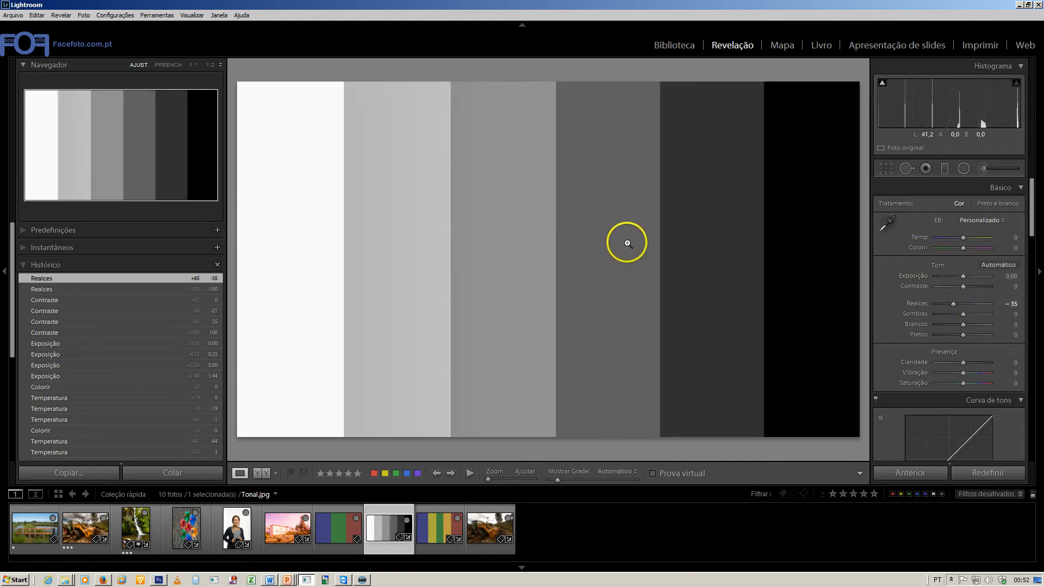
{"action": "mouse_move", "coordinate": [973, 305]}
{"action": "left_mouse_down"}
{"action": "mouse_move", "coordinate": [943, 305]}
{"action": "mouse_move", "coordinate": [989, 305]}
{"action": "mouse_move", "coordinate": [981, 304]}
{"action": "left_mouse_up"}
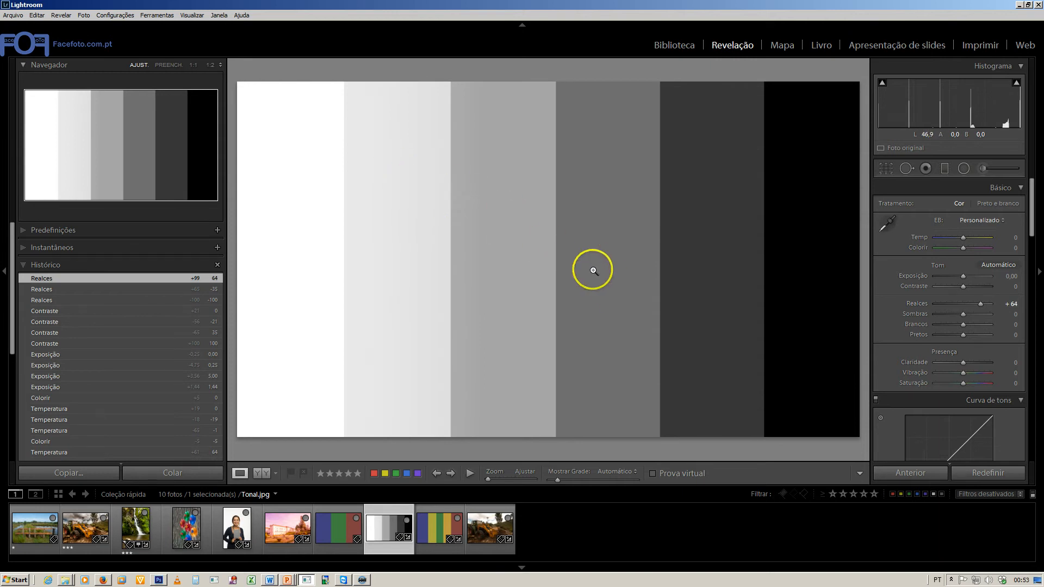
{"action": "mouse_move", "coordinate": [980, 305]}
{"action": "left_mouse_down"}
{"action": "mouse_move", "coordinate": [990, 305]}
{"action": "mouse_move", "coordinate": [940, 305]}
{"action": "mouse_move", "coordinate": [960, 305]}
{"action": "left_mouse_up"}
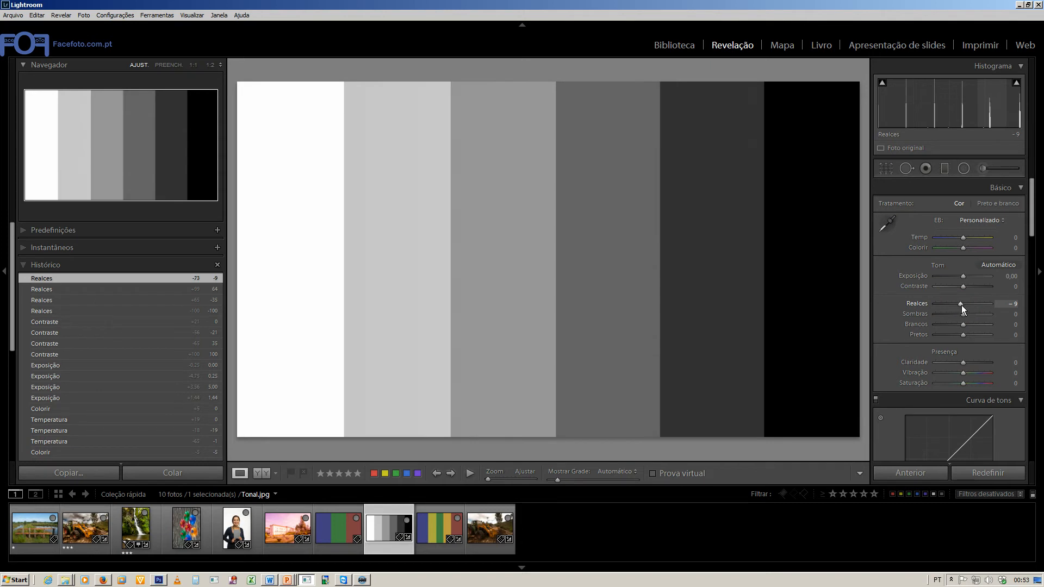
{"action": "left_click_drag", "start_coordinate": [965, 304], "coordinate": [958, 305]}
{"action": "double_click", "coordinate": [918, 303]}
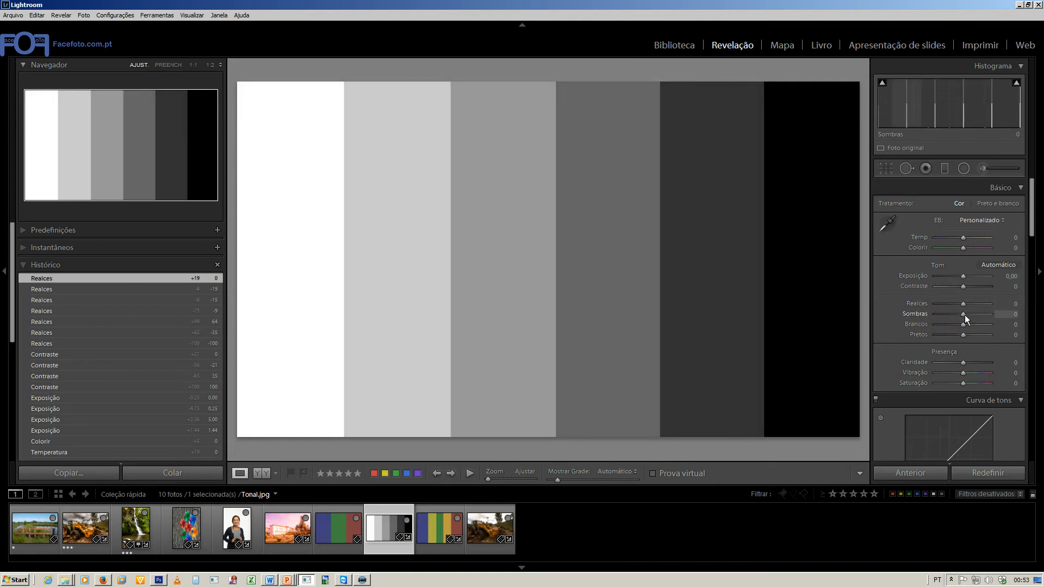
Step: Try Sombras at −1, −39 and +50 to compare the darker bands, and reset it to 0
{"action": "mouse_move", "coordinate": [962, 315]}
{"action": "left_mouse_down"}
{"action": "mouse_move", "coordinate": [942, 315]}
{"action": "mouse_move", "coordinate": [979, 314]}
{"action": "mouse_move", "coordinate": [962, 314]}
{"action": "left_mouse_up"}
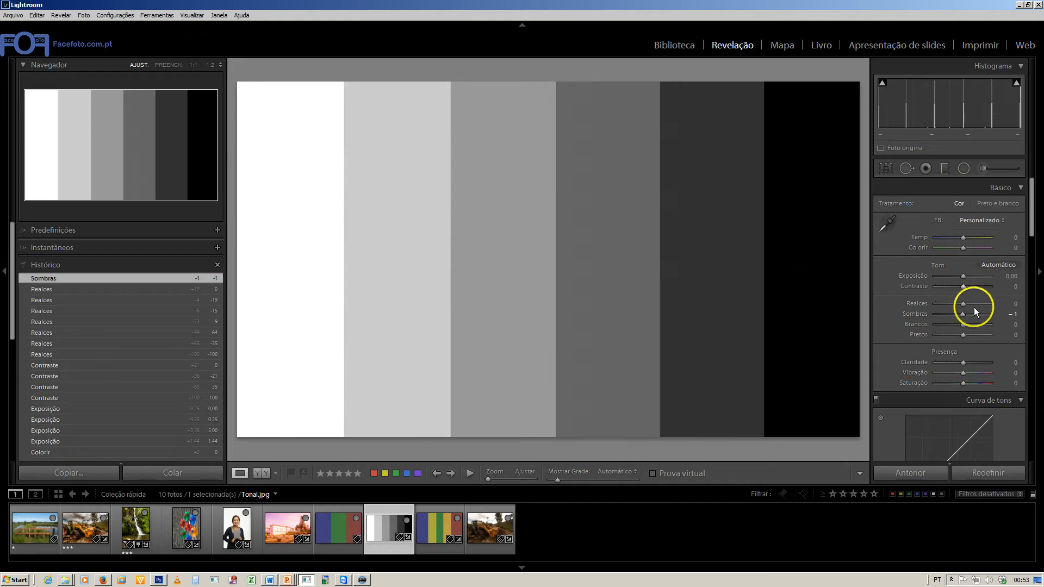
{"action": "mouse_move", "coordinate": [964, 315]}
{"action": "left_mouse_down"}
{"action": "mouse_move", "coordinate": [994, 314]}
{"action": "mouse_move", "coordinate": [952, 314]}
{"action": "left_mouse_up"}
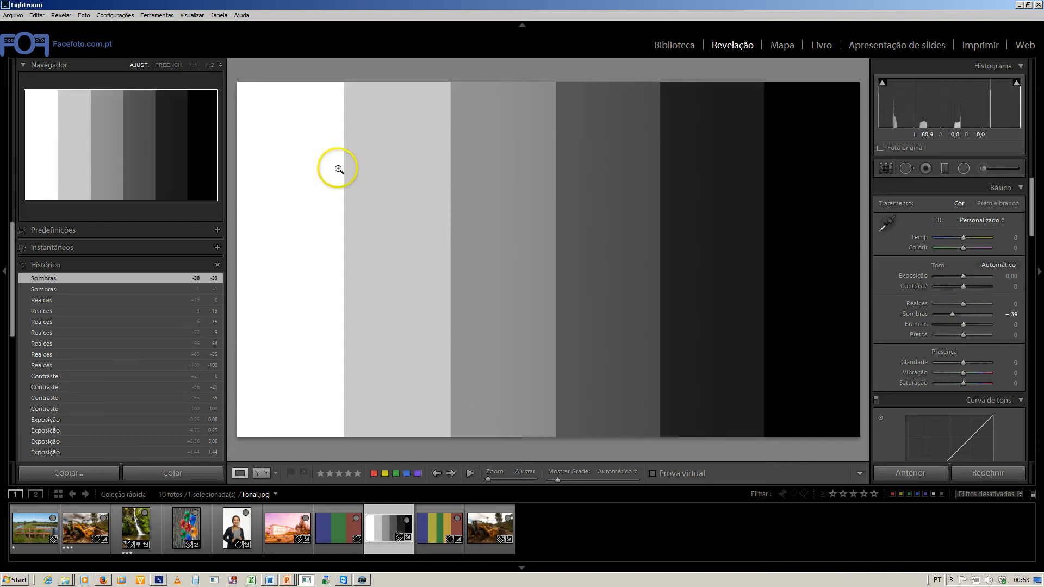
{"action": "left_click_drag", "start_coordinate": [952, 314], "coordinate": [976, 315]}
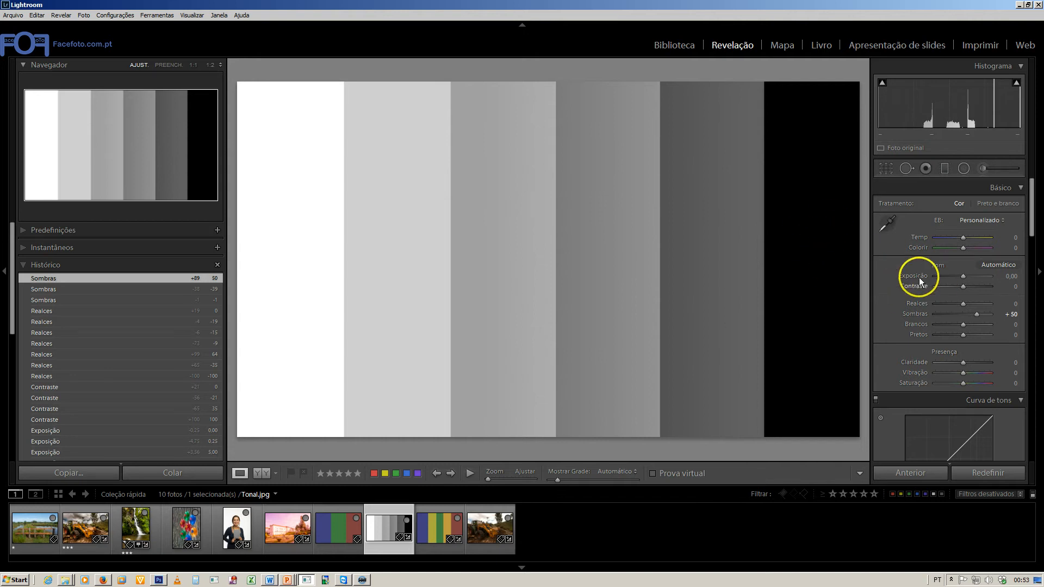
{"action": "double_click", "coordinate": [917, 313]}
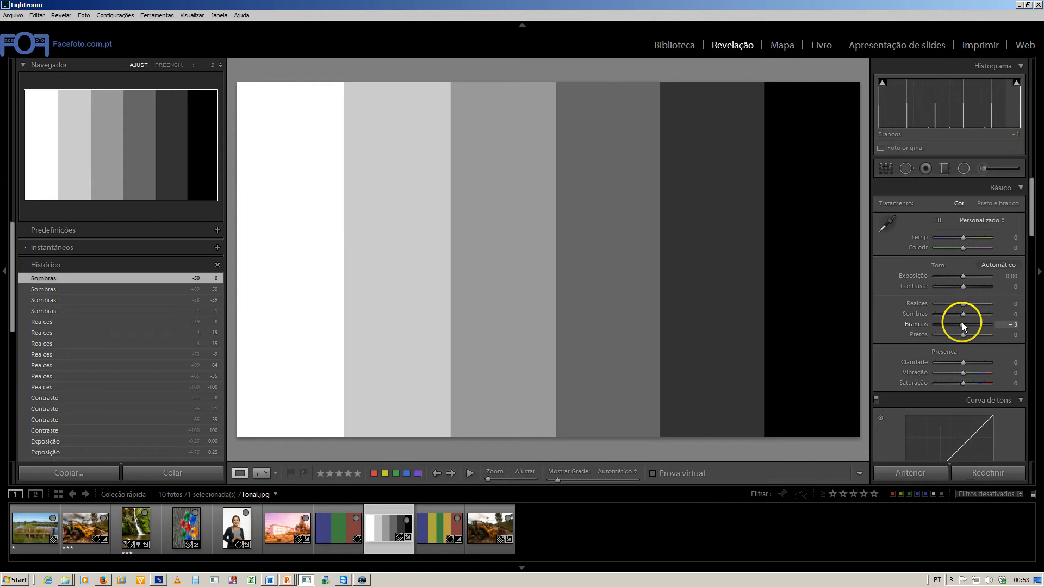
Step: Lower Brancos to −27, and raise it to +48 directly in the histogram
{"action": "left_click_drag", "start_coordinate": [961, 324], "coordinate": [955, 323]}
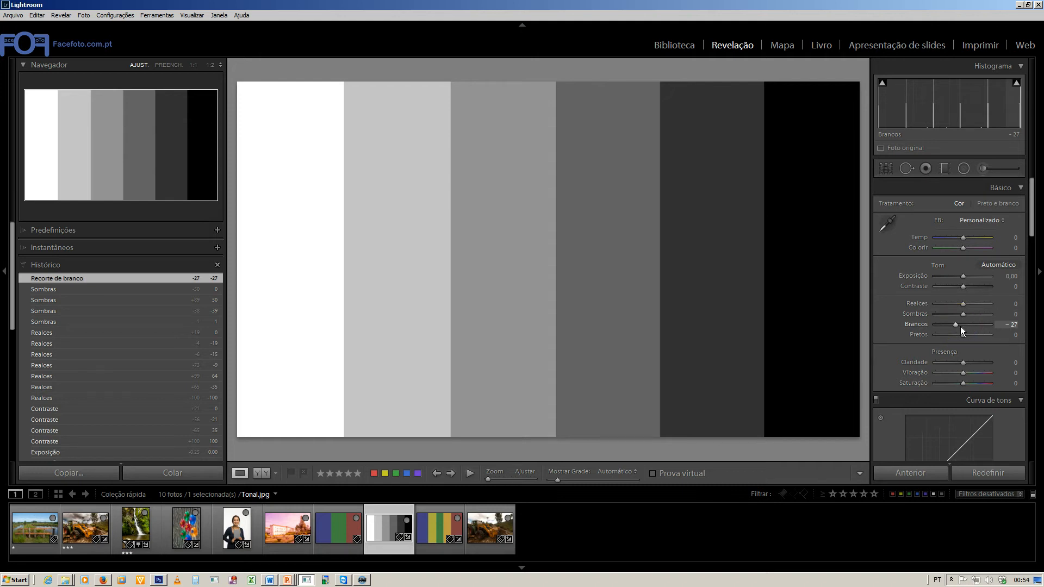
{"action": "left_click_drag", "start_coordinate": [961, 332], "coordinate": [960, 333]}
{"action": "left_click_drag", "start_coordinate": [1008, 111], "coordinate": [1031, 107]}
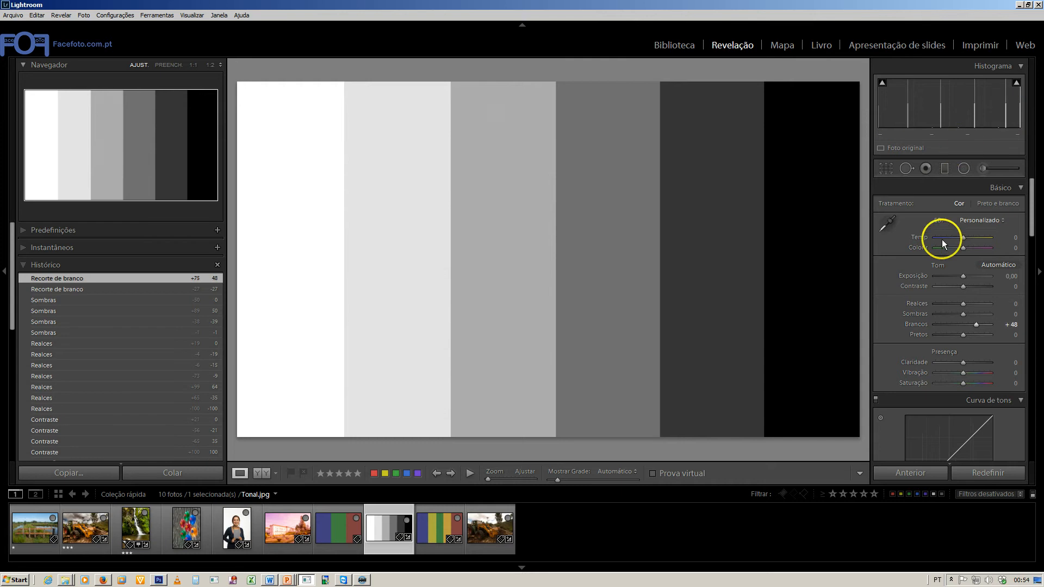
Step: Reset Brancos to 0, then try Pretos at −47 and +100 to compare the dark bands, and reset Pretos to 0
{"action": "double_click", "coordinate": [921, 324]}
{"action": "mouse_move", "coordinate": [963, 334]}
{"action": "left_mouse_down"}
{"action": "mouse_move", "coordinate": [940, 334]}
{"action": "mouse_move", "coordinate": [950, 334]}
{"action": "left_mouse_up"}
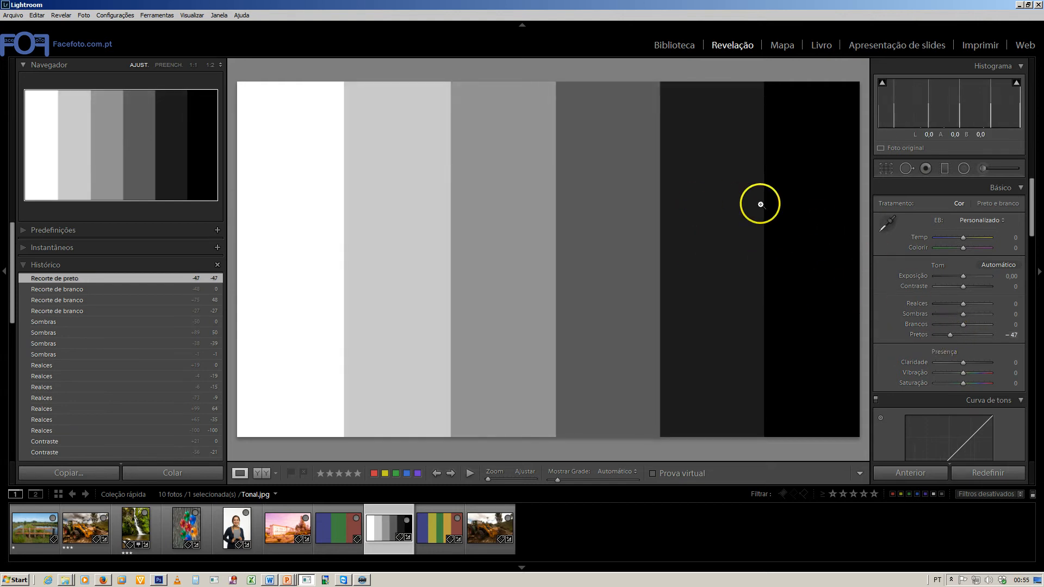
{"action": "left_click_drag", "start_coordinate": [950, 335], "coordinate": [1015, 334]}
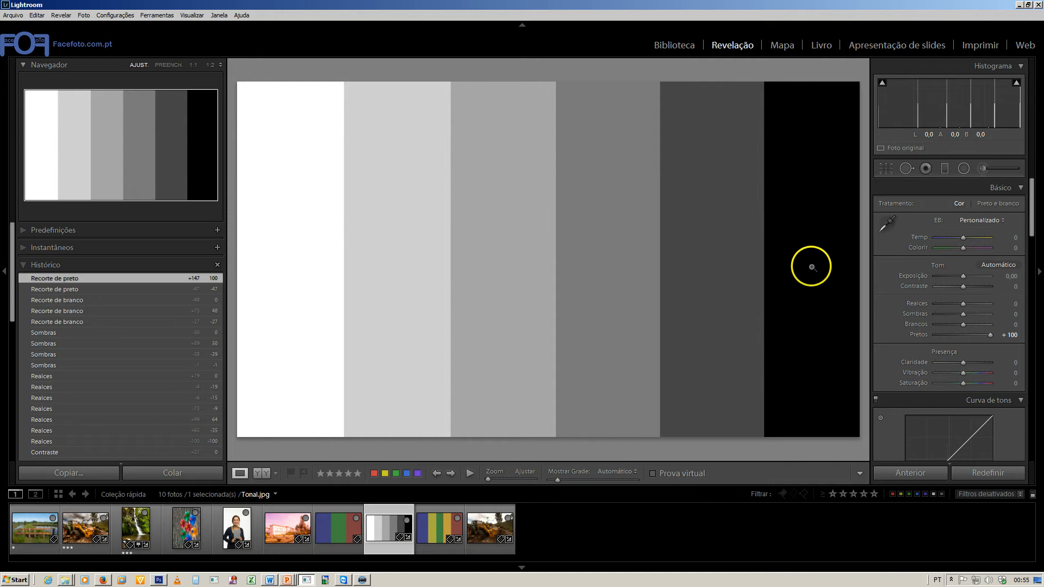
{"action": "double_click", "coordinate": [920, 335]}
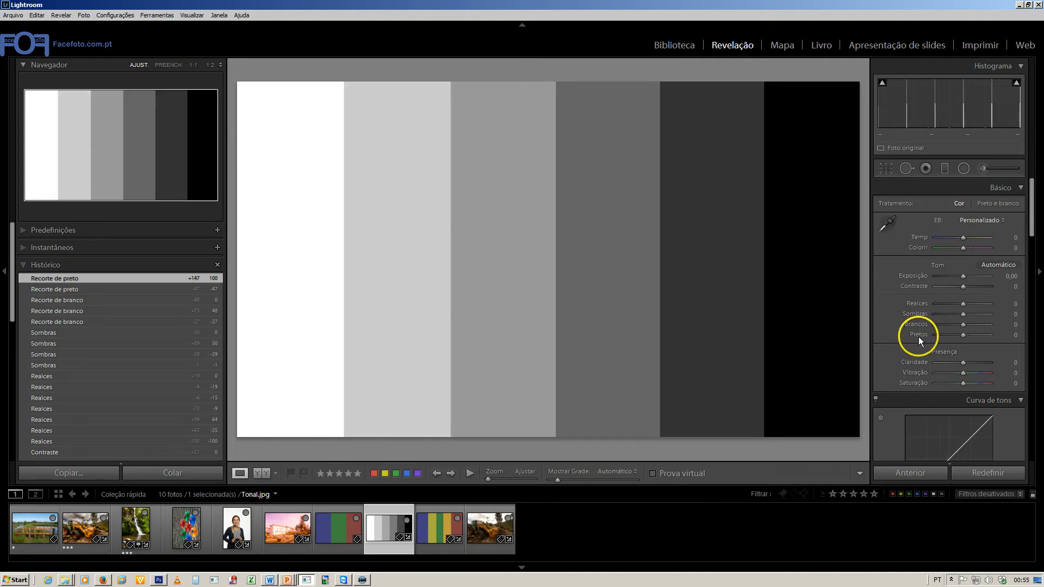
{"action": "key", "text": "ctrl+z"}
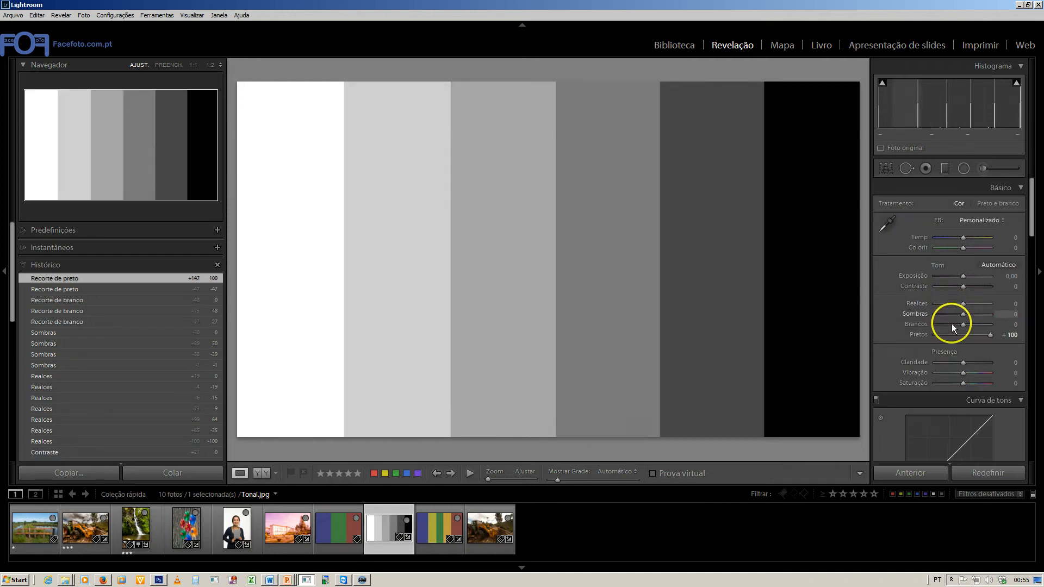
{"action": "double_click", "coordinate": [919, 335]}
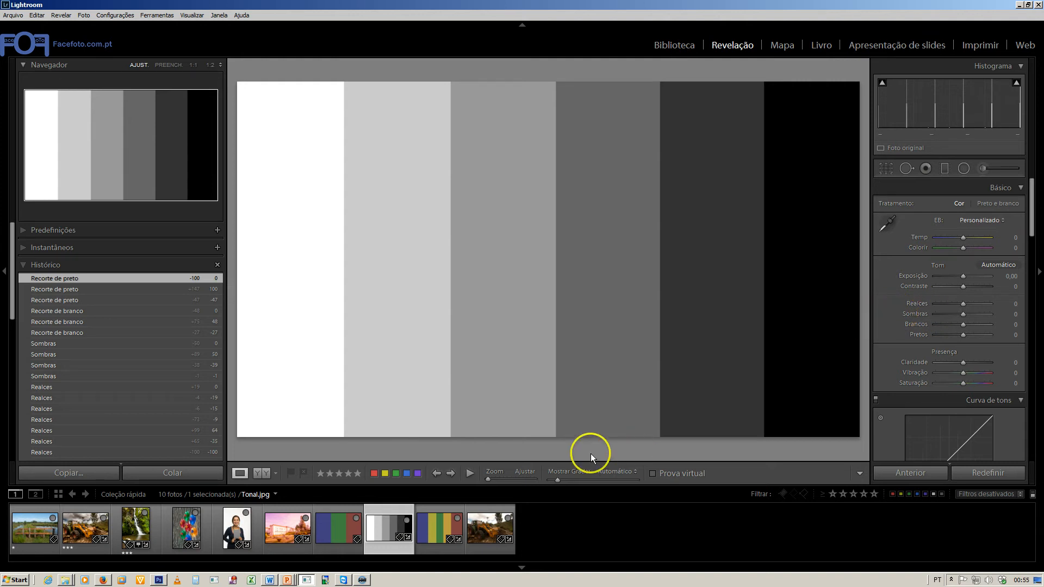
Step: Open Escavadora-0039.jpg at its imported history state and show both highlight and shadow clipping on the photo
{"action": "left_click", "coordinate": [486, 531]}
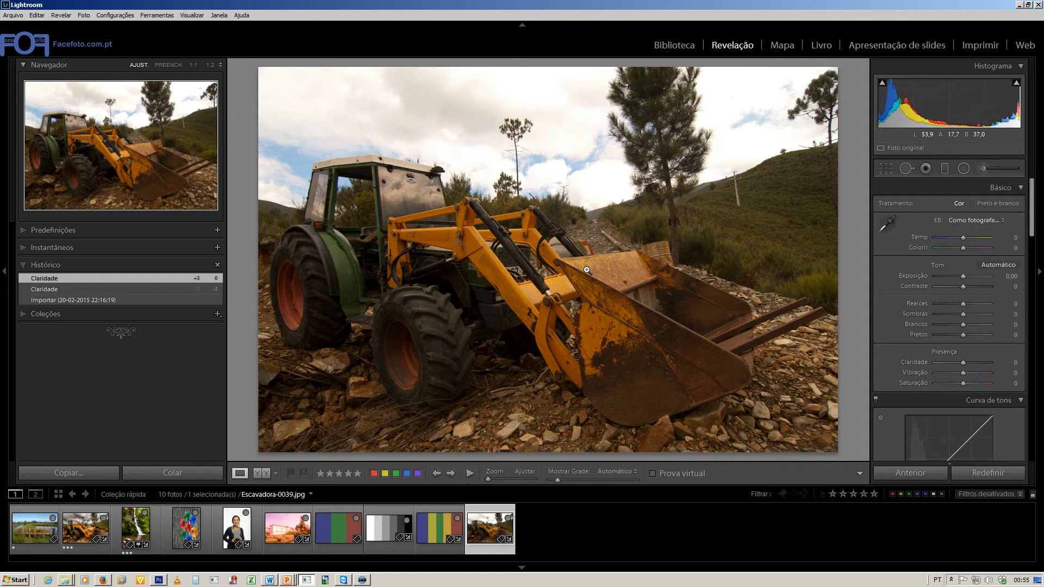
{"action": "left_click", "coordinate": [110, 300]}
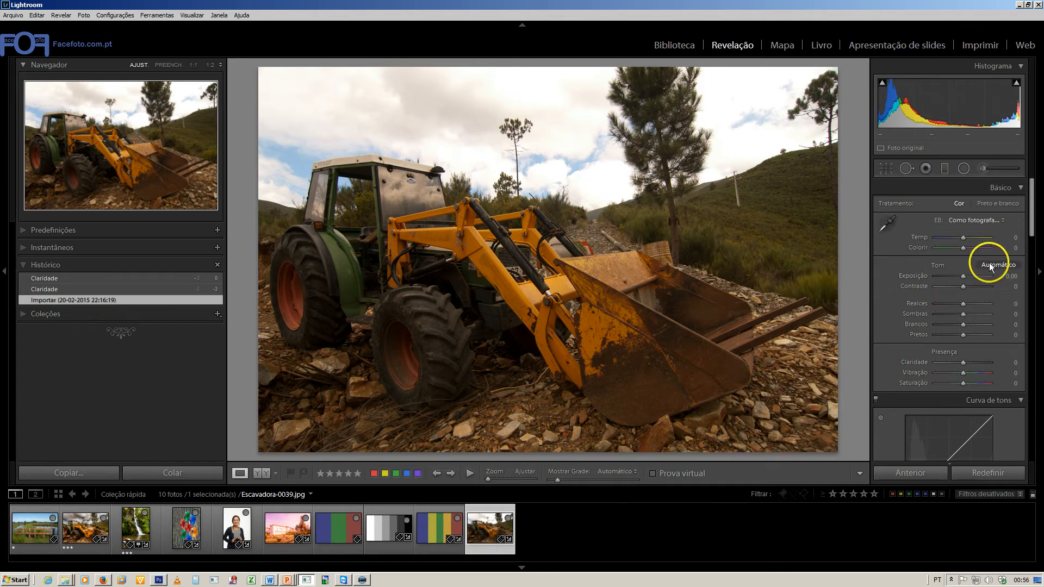
{"action": "left_click", "coordinate": [1015, 83]}
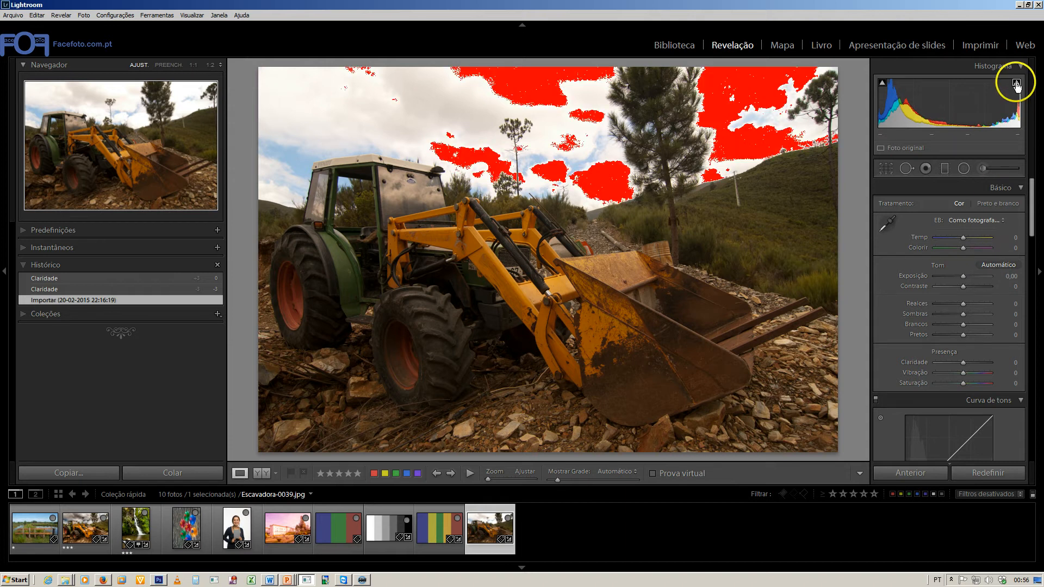
{"action": "left_click", "coordinate": [881, 82]}
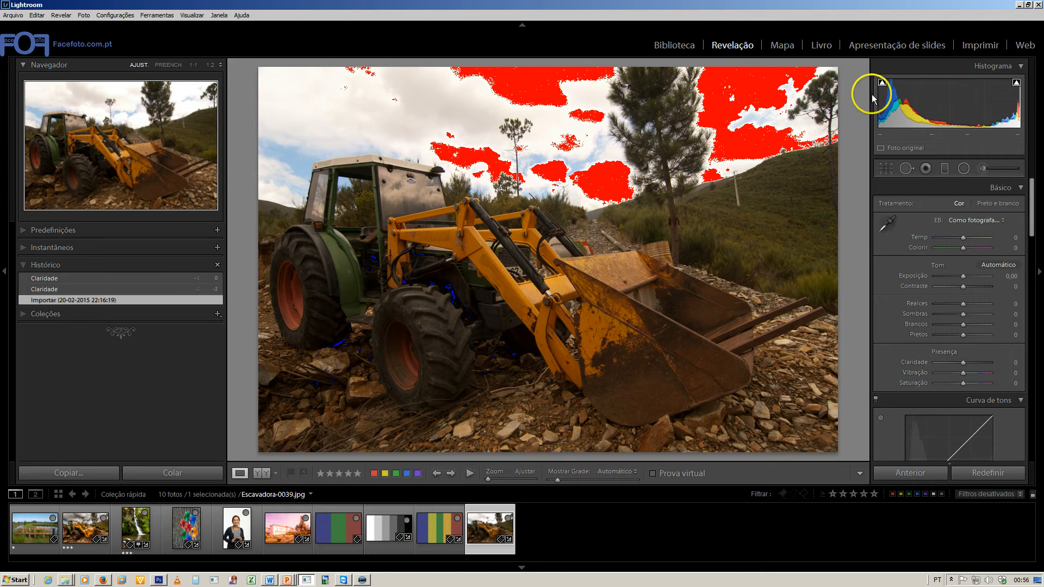
Step: Try automatic tone on the tractor photo, compare it repeatedly with the before version, and undo the automatic tone
{"action": "left_click", "coordinate": [997, 265]}
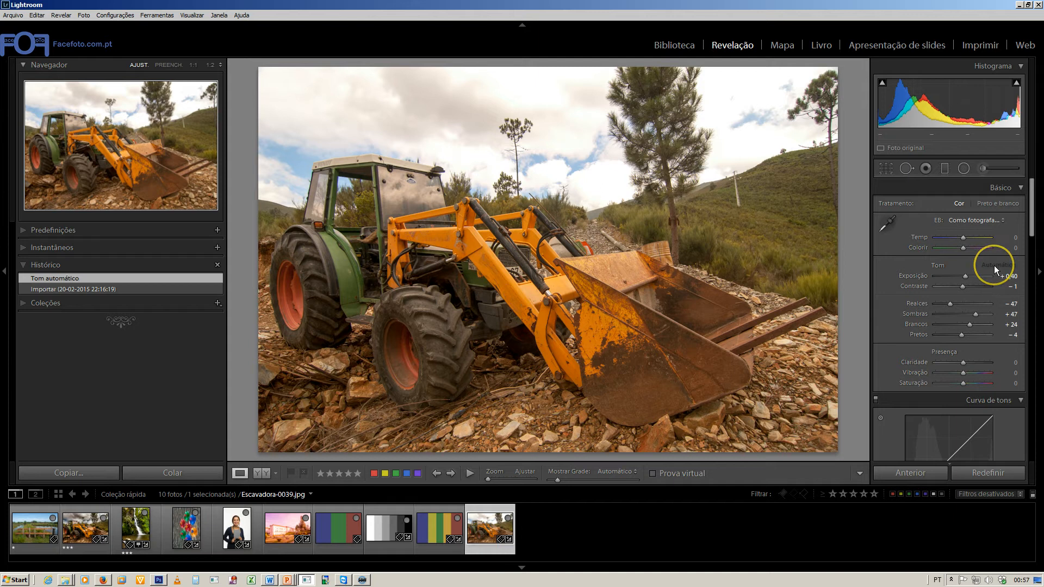
{"action": "key", "text": "backslash"}
{"action": "key", "text": "backslash"}
{"action": "key", "text": "backslash"}
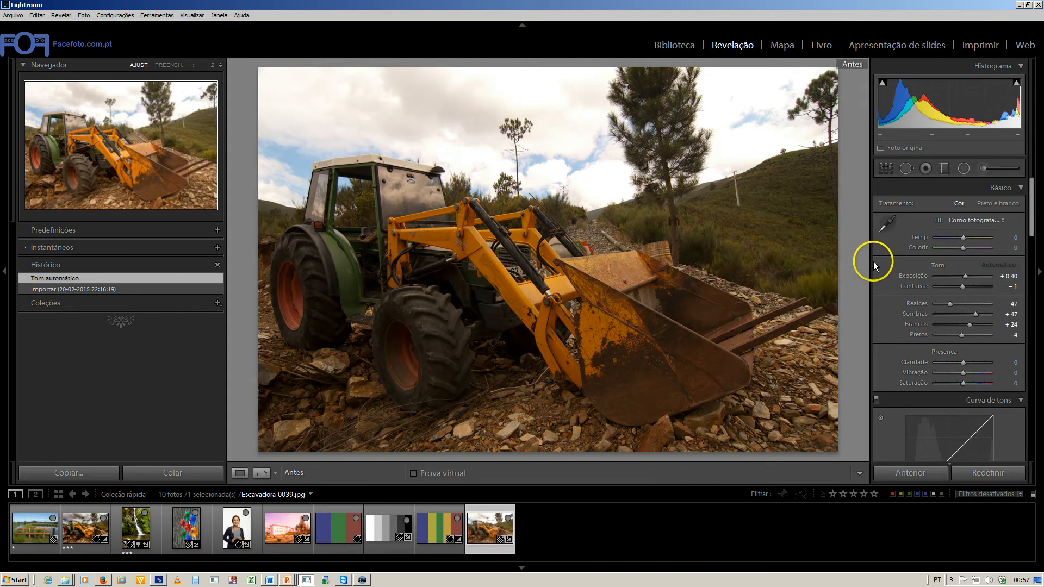
{"action": "key", "text": "backslash"}
{"action": "key", "text": "backslash"}
{"action": "key", "text": "backslash"}
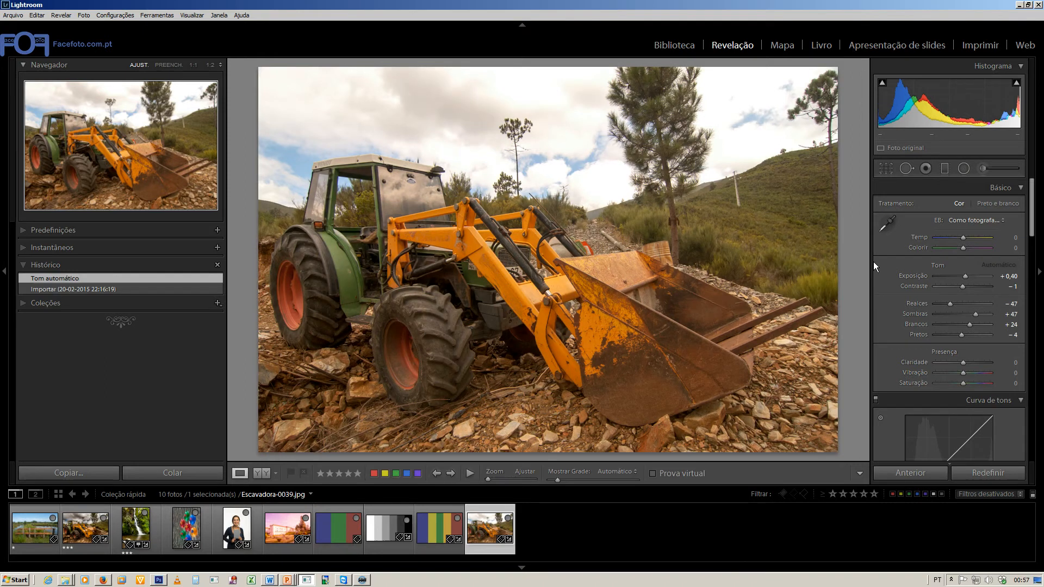
{"action": "key", "text": "backslash"}
{"action": "key", "text": "backslash"}
{"action": "key", "text": "backslash"}
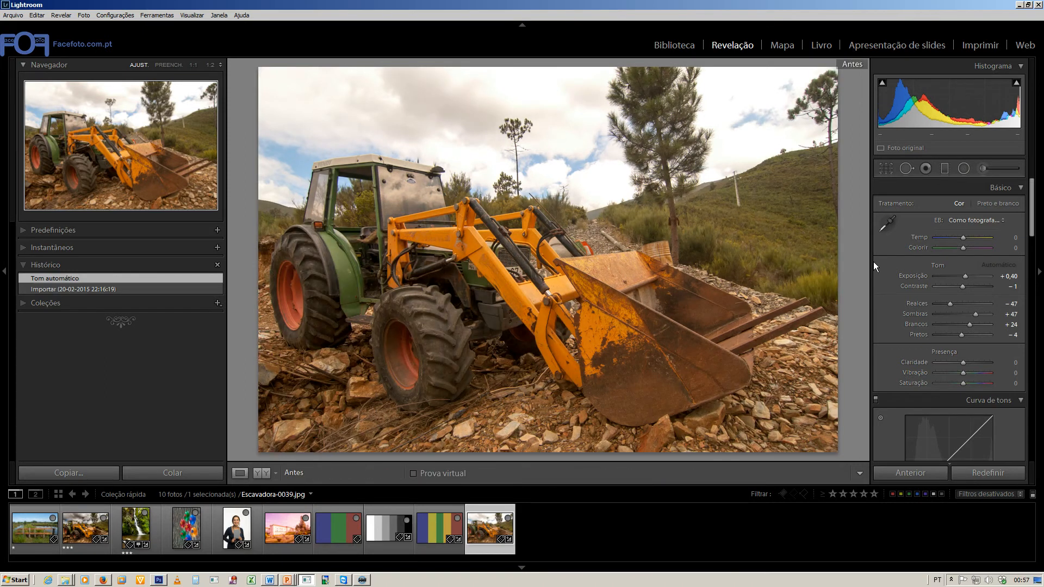
{"action": "key", "text": "backslash"}
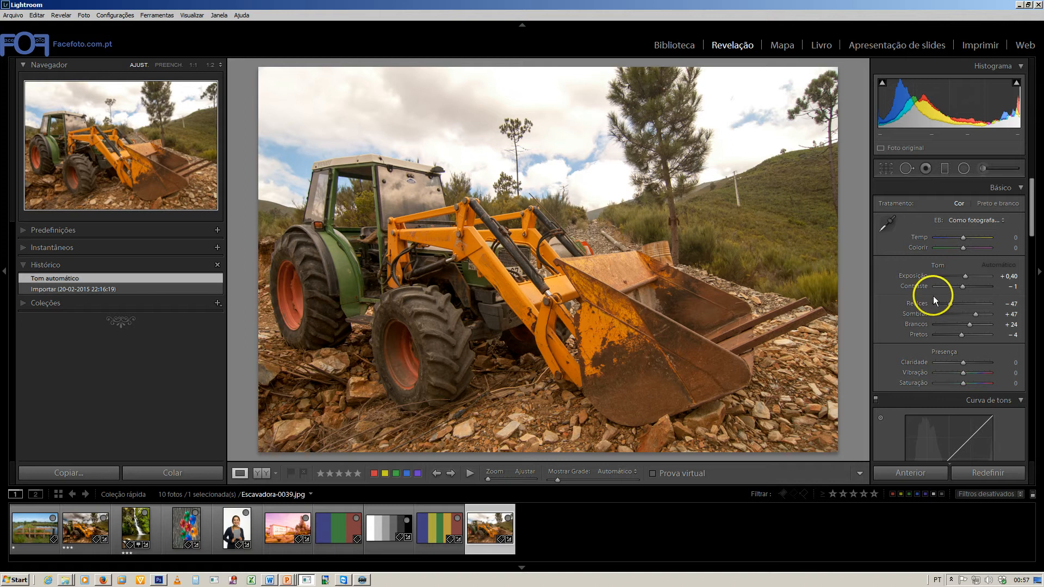
{"action": "key", "text": "backslash"}
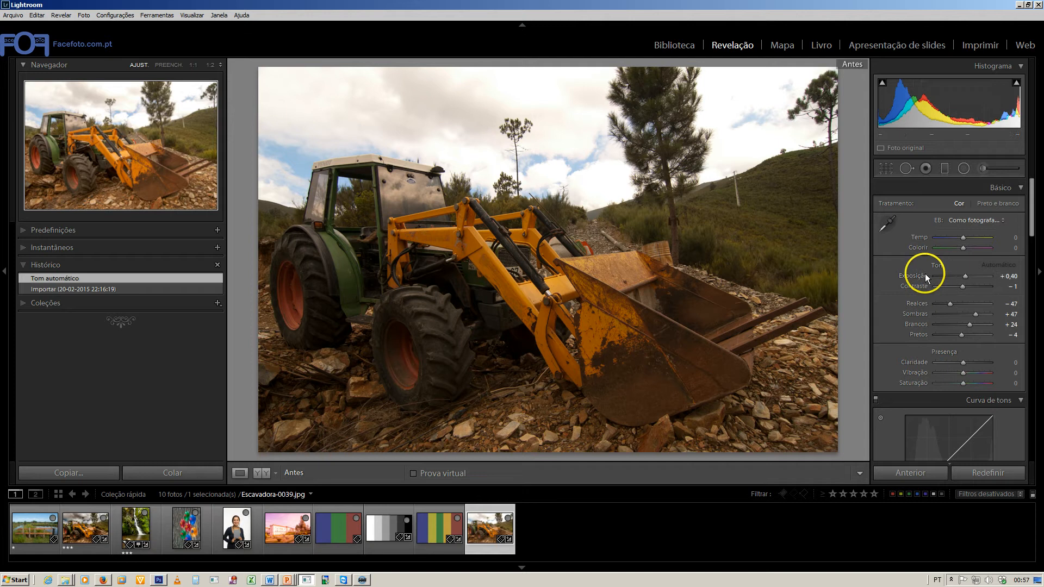
{"action": "key", "text": "ctrl+z"}
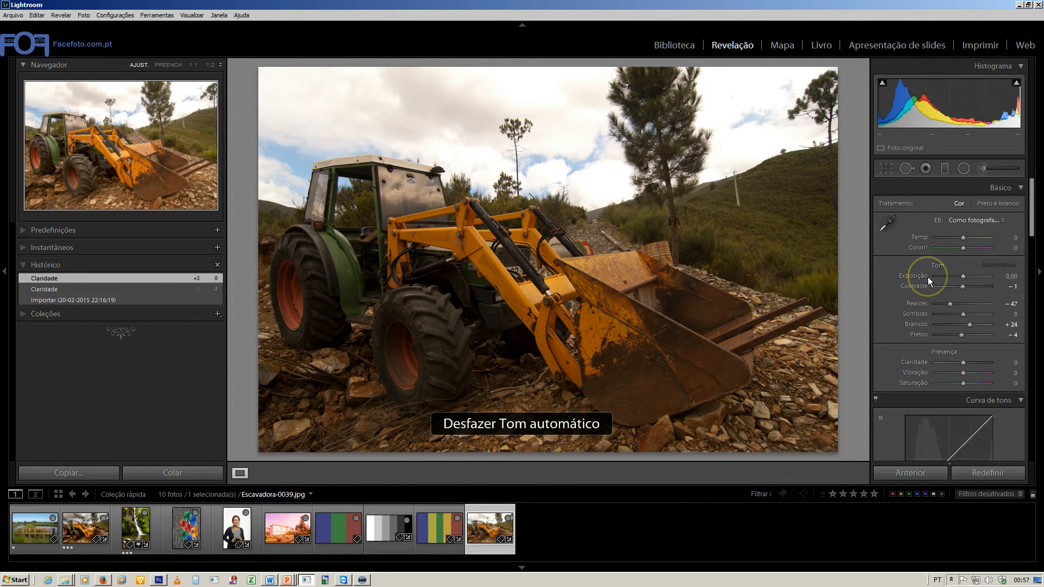
{"action": "key", "text": "backslash"}
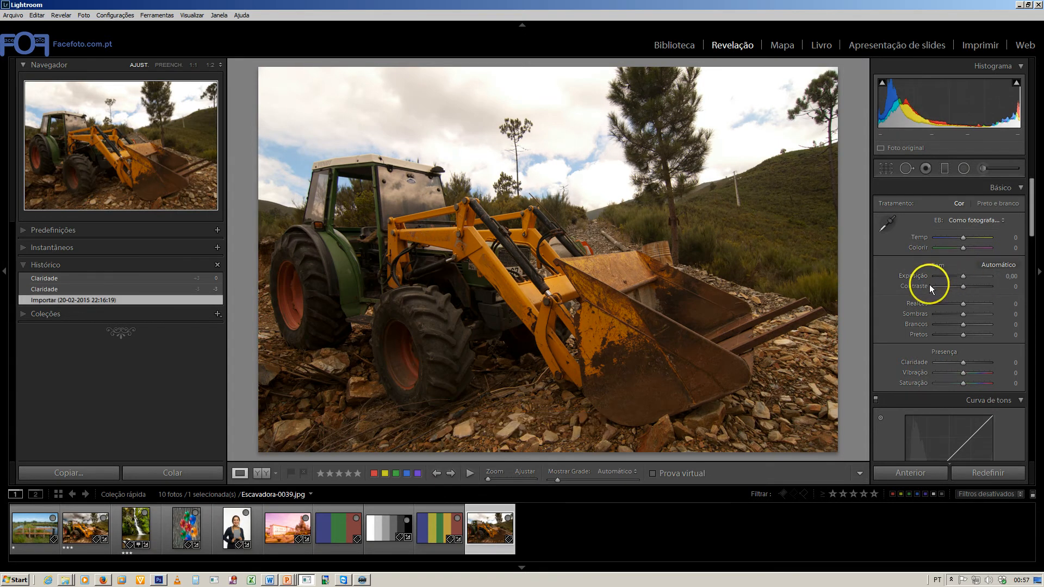
Step: Show highlight and shadow clipping, and lower Realces to −17 and Brancos to −21 to recover the sky
{"action": "left_click", "coordinate": [1016, 83]}
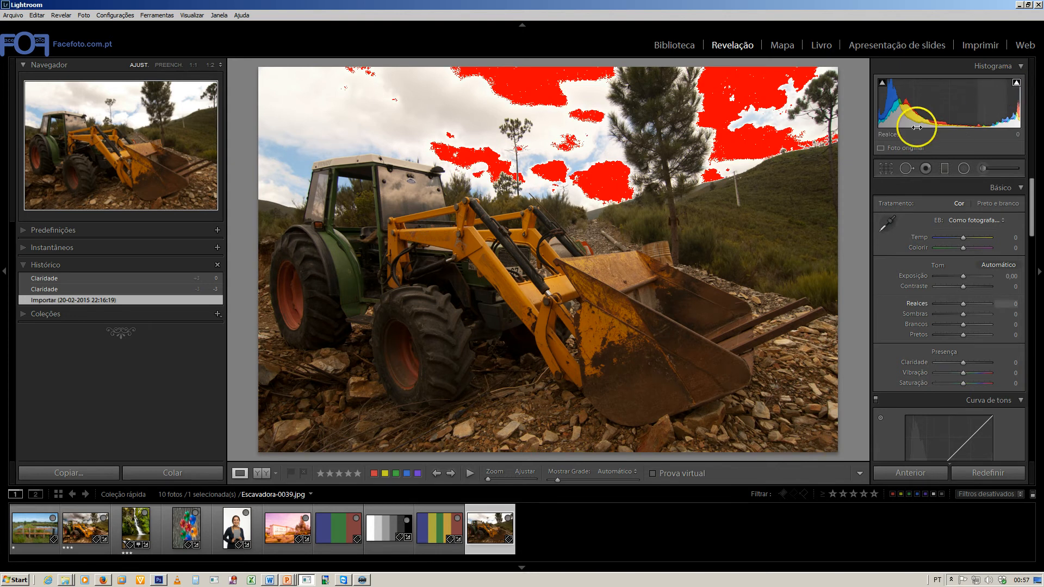
{"action": "left_click", "coordinate": [883, 83]}
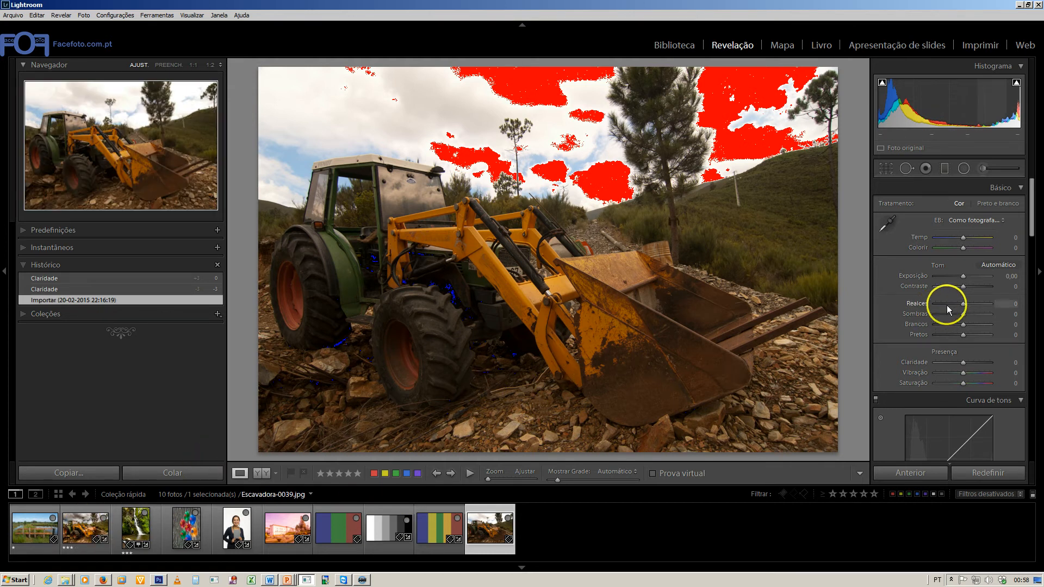
{"action": "mouse_move", "coordinate": [960, 303]}
{"action": "left_mouse_down"}
{"action": "mouse_move", "coordinate": [957, 322]}
{"action": "mouse_move", "coordinate": [959, 306]}
{"action": "left_mouse_up"}
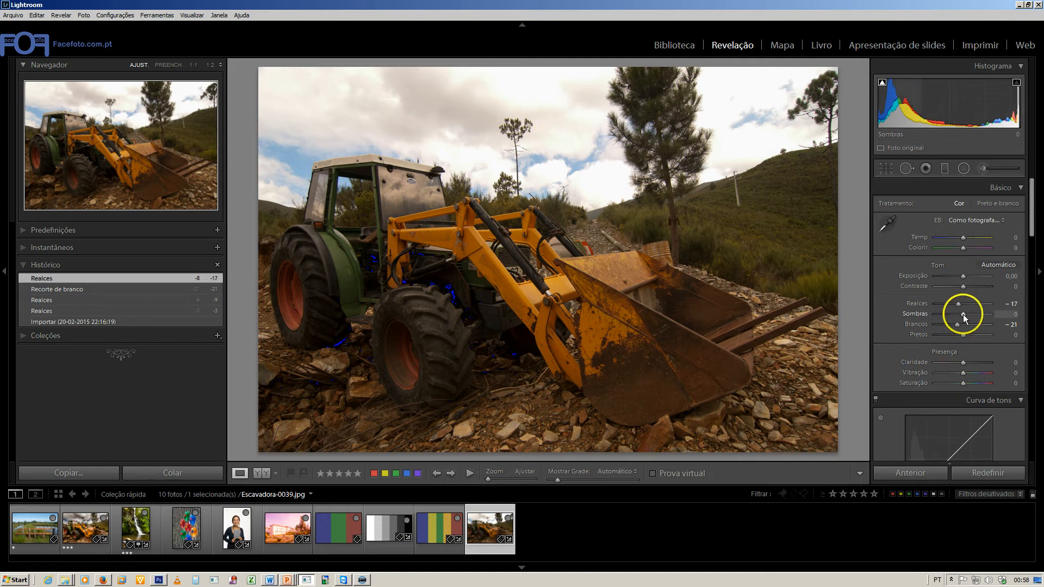
Step: Raise Sombras to +37 to lighten the tractor's dark areas, and compare the photo with its before version
{"action": "left_click_drag", "start_coordinate": [963, 314], "coordinate": [967, 314]}
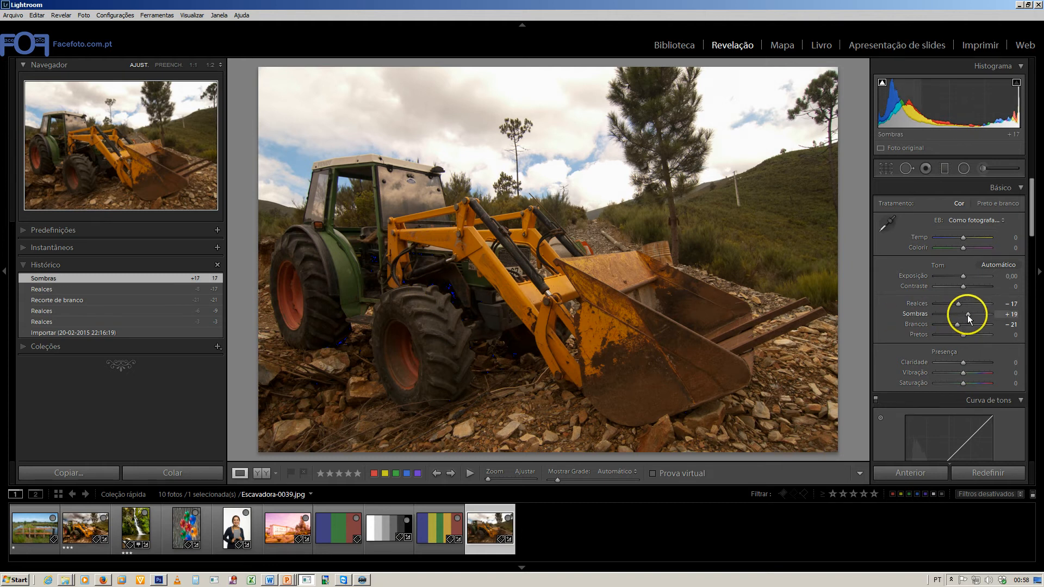
{"action": "left_click_drag", "start_coordinate": [967, 314], "coordinate": [972, 314]}
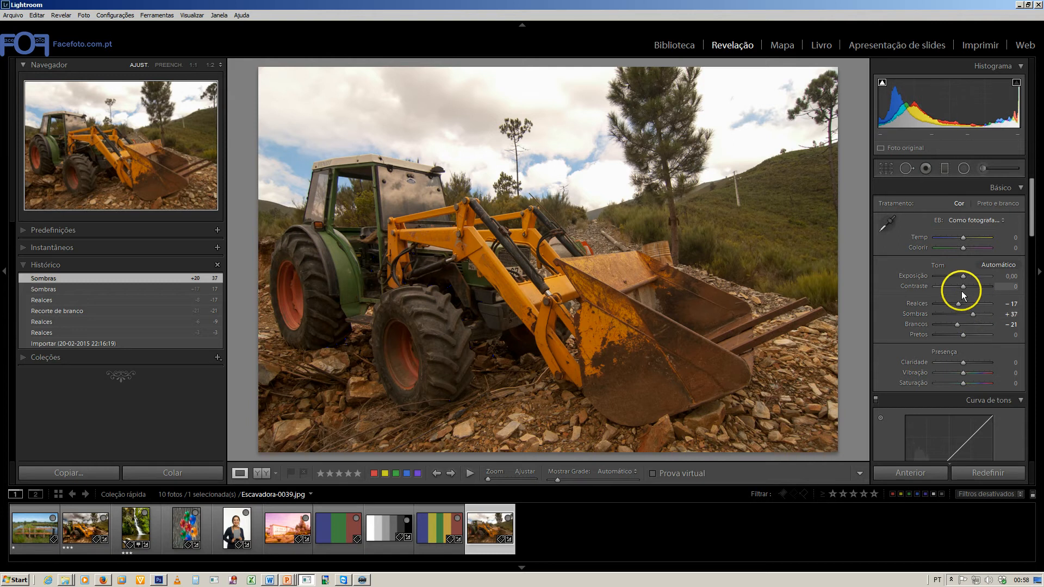
{"action": "left_click_drag", "start_coordinate": [961, 278], "coordinate": [962, 277]}
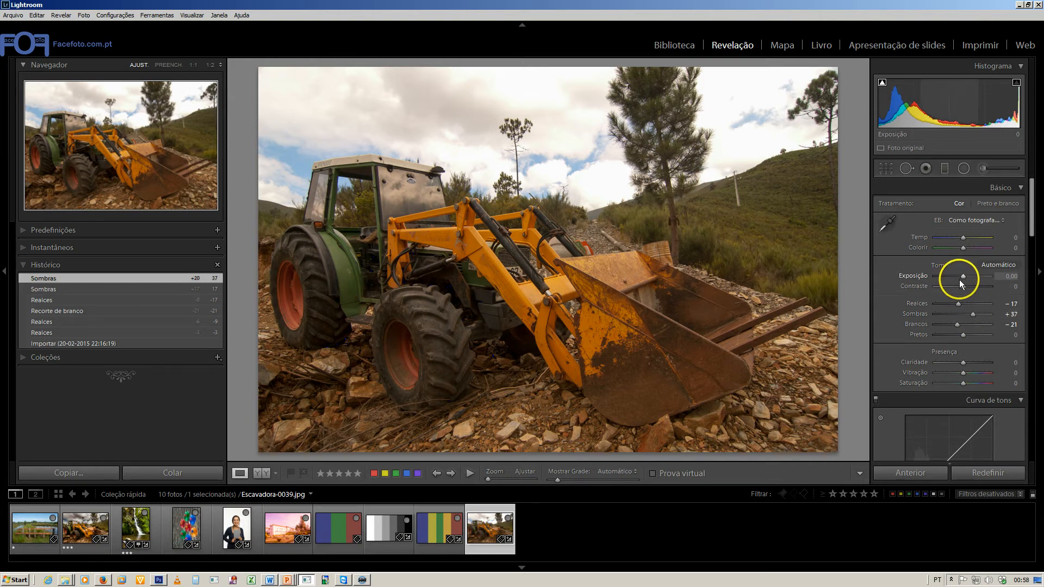
{"action": "left_click_drag", "start_coordinate": [959, 279], "coordinate": [955, 276]}
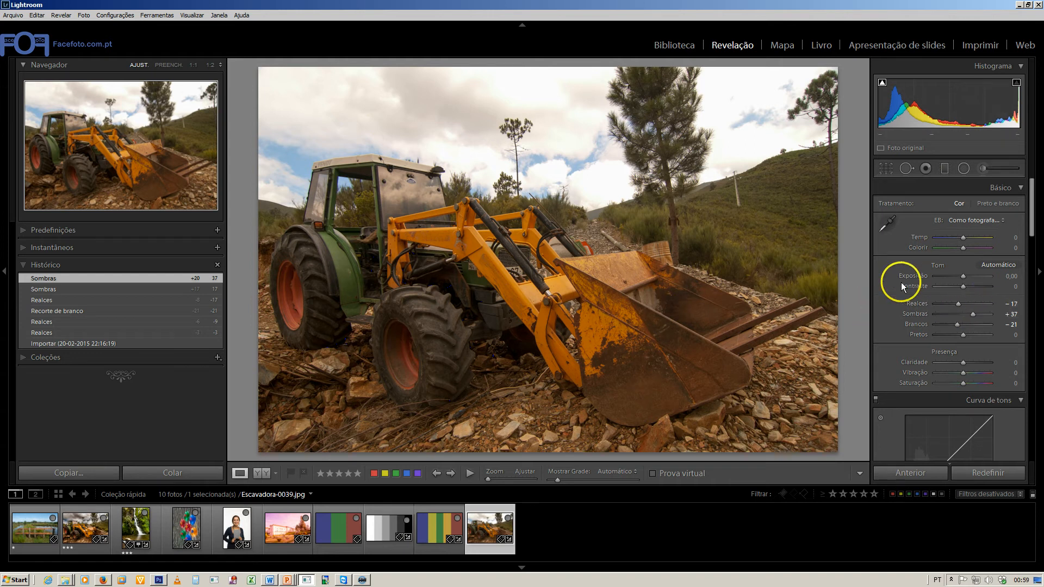
{"action": "key", "text": "backslash"}
{"action": "key", "text": "backslash"}
{"action": "key", "text": "backslash"}
{"action": "key", "text": "backslash"}
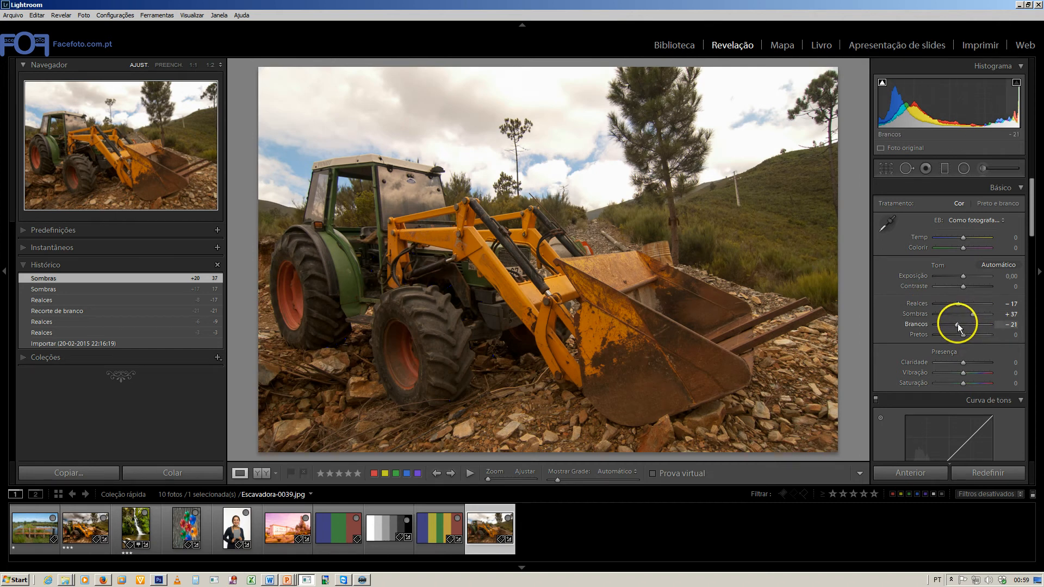
Step: Lower Brancos to −31 and Realces to −70, and inspect the cloud detail at 1:2 zoom
{"action": "left_click_drag", "start_coordinate": [957, 324], "coordinate": [943, 304]}
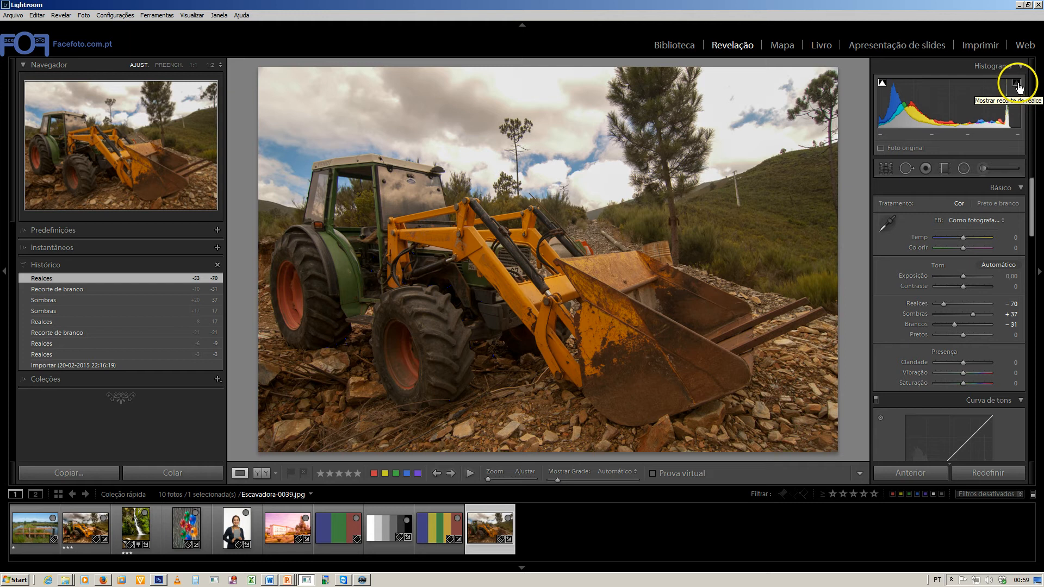
{"action": "left_click", "coordinate": [719, 112]}
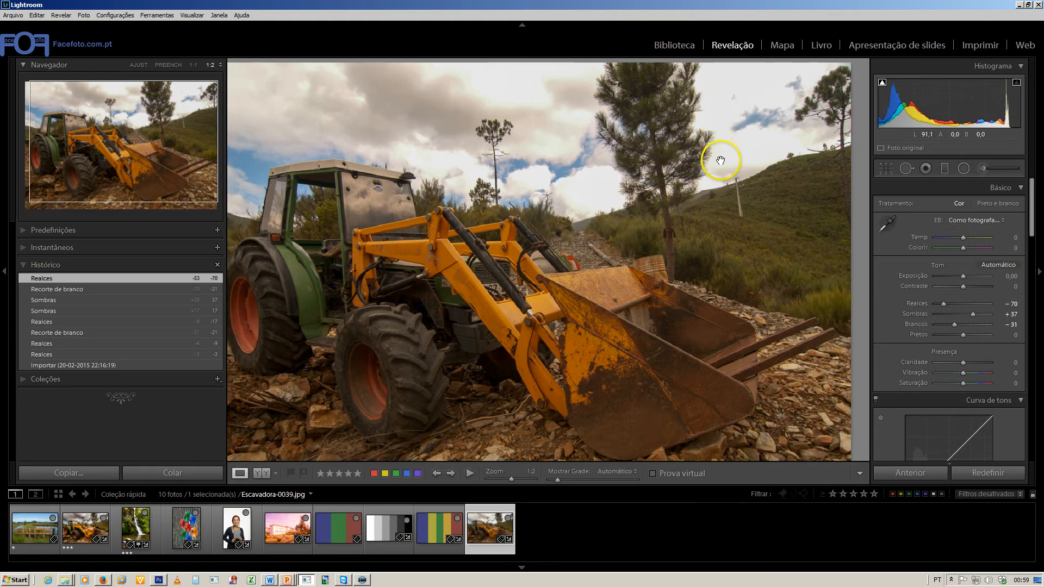
{"action": "left_click_drag", "start_coordinate": [734, 135], "coordinate": [668, 184]}
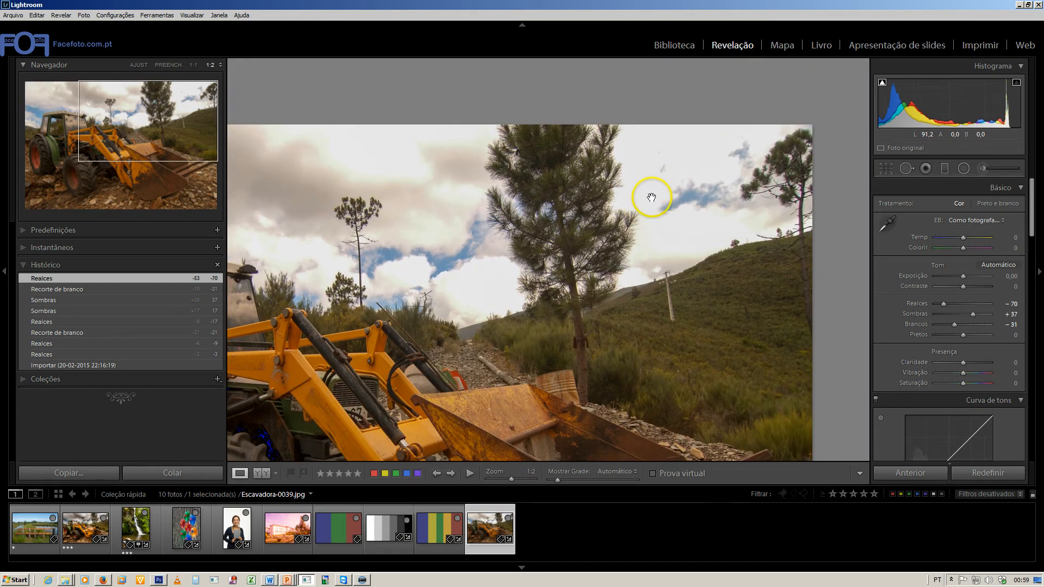
{"action": "left_click", "coordinate": [652, 198]}
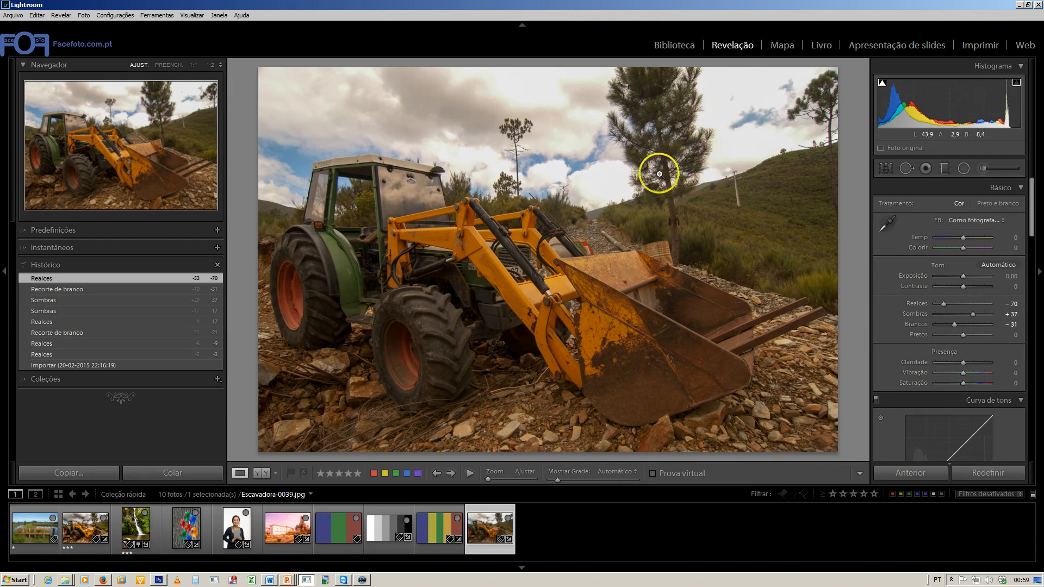
Step: Compare the before and after versions of the tractor photo, examining the sky, hillside and dark areas
{"action": "key", "text": "backslash"}
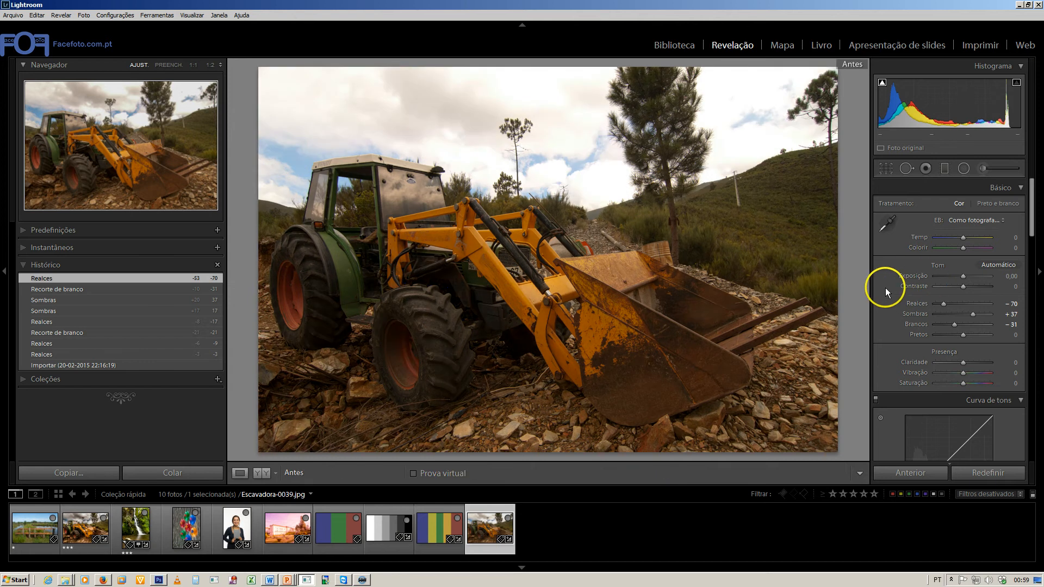
{"action": "key", "text": "backslash"}
{"action": "key", "text": "backslash"}
{"action": "key", "text": "backslash"}
{"action": "key", "text": "backslash"}
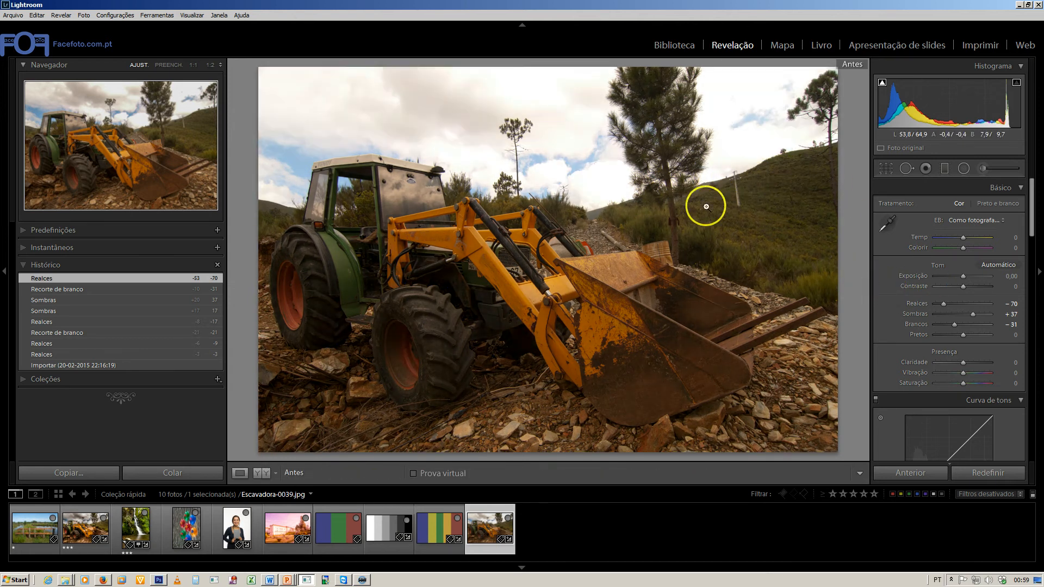
{"action": "key", "text": "backslash"}
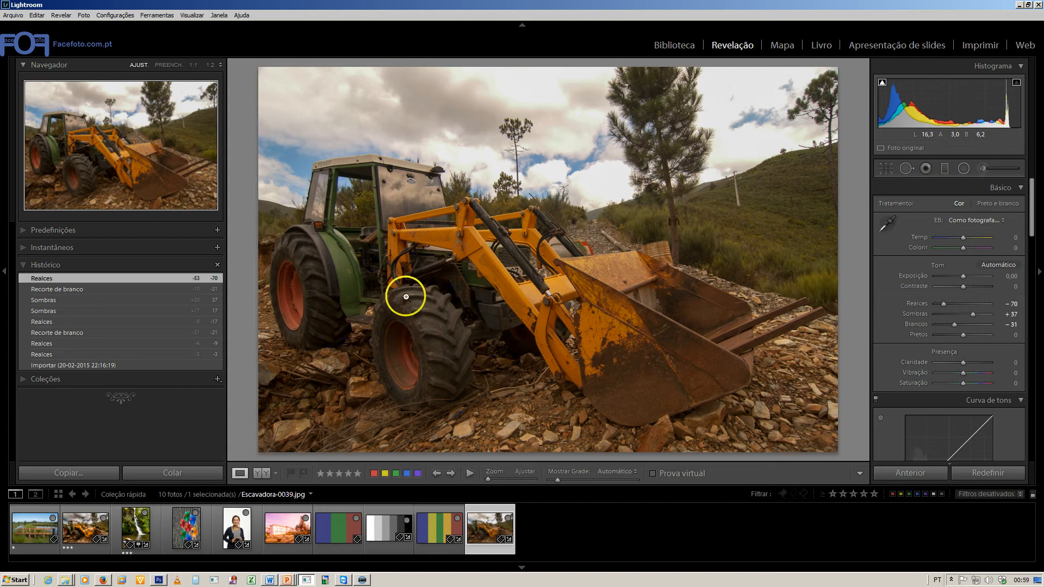
{"action": "key", "text": "backslash"}
{"action": "key", "text": "backslash"}
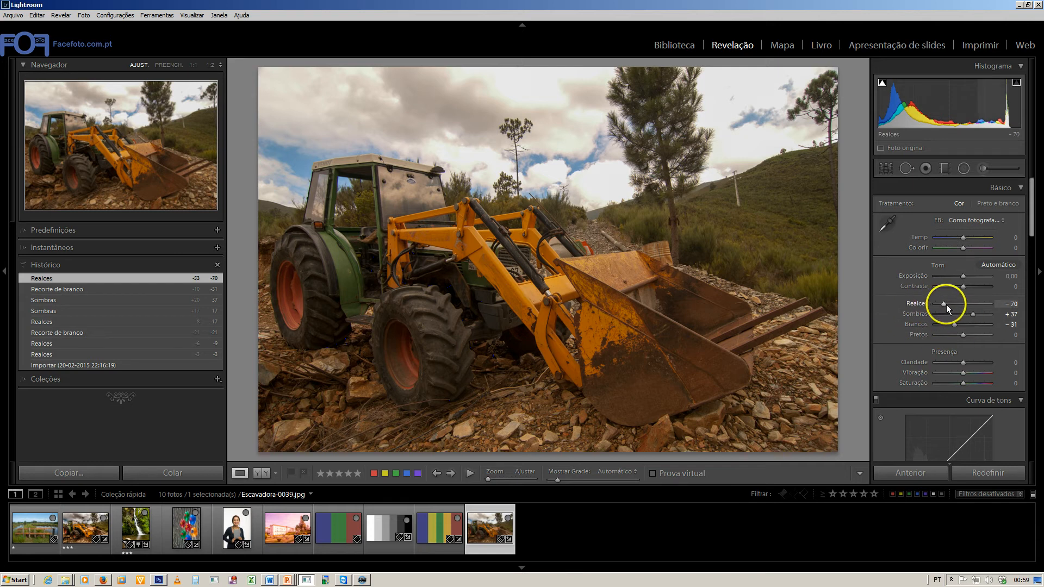
Step: Set the tonal sliders to Realces −39, Sombras +92, Brancos −19 and Pretos −70
{"action": "mouse_move", "coordinate": [950, 308]}
{"action": "left_mouse_down"}
{"action": "mouse_move", "coordinate": [938, 302]}
{"action": "mouse_move", "coordinate": [950, 307]}
{"action": "left_mouse_up"}
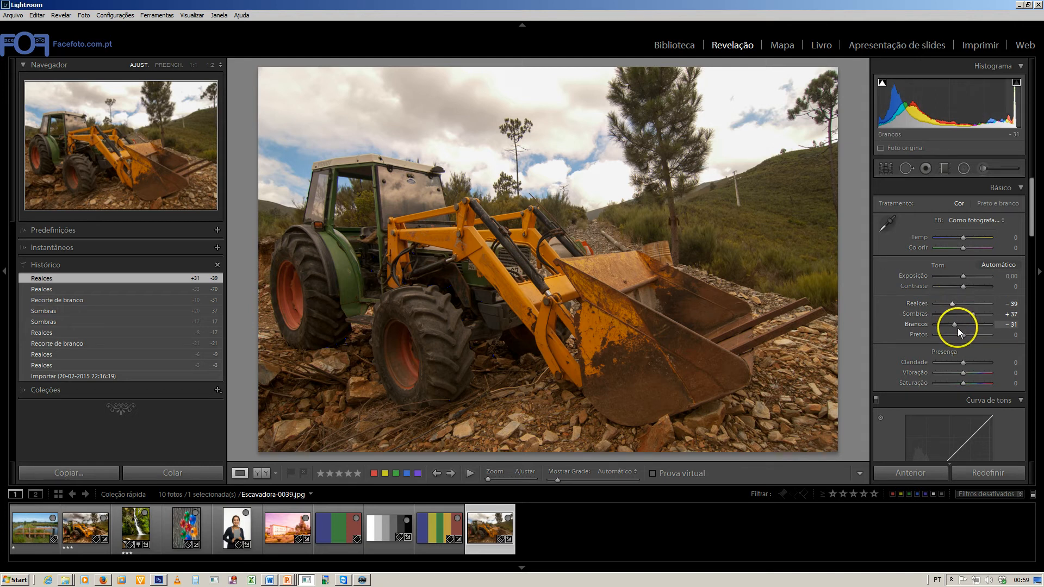
{"action": "mouse_move", "coordinate": [963, 337]}
{"action": "left_mouse_down"}
{"action": "mouse_move", "coordinate": [950, 335]}
{"action": "mouse_move", "coordinate": [994, 314]}
{"action": "mouse_move", "coordinate": [944, 337]}
{"action": "left_mouse_up"}
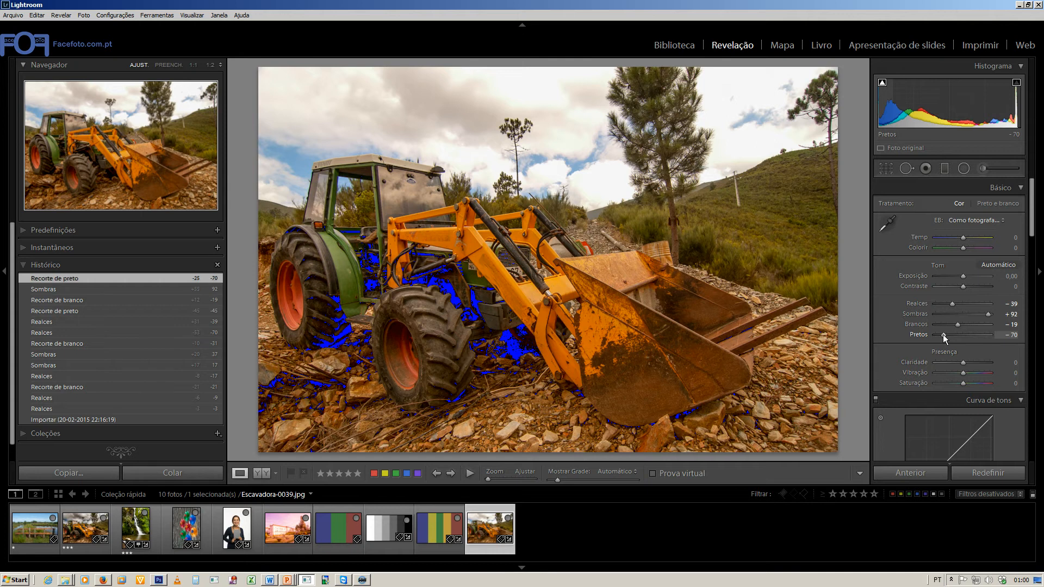
Step: Turn off the shadow clipping warning and compare the tractor photo with its before version
{"action": "left_click", "coordinate": [882, 84]}
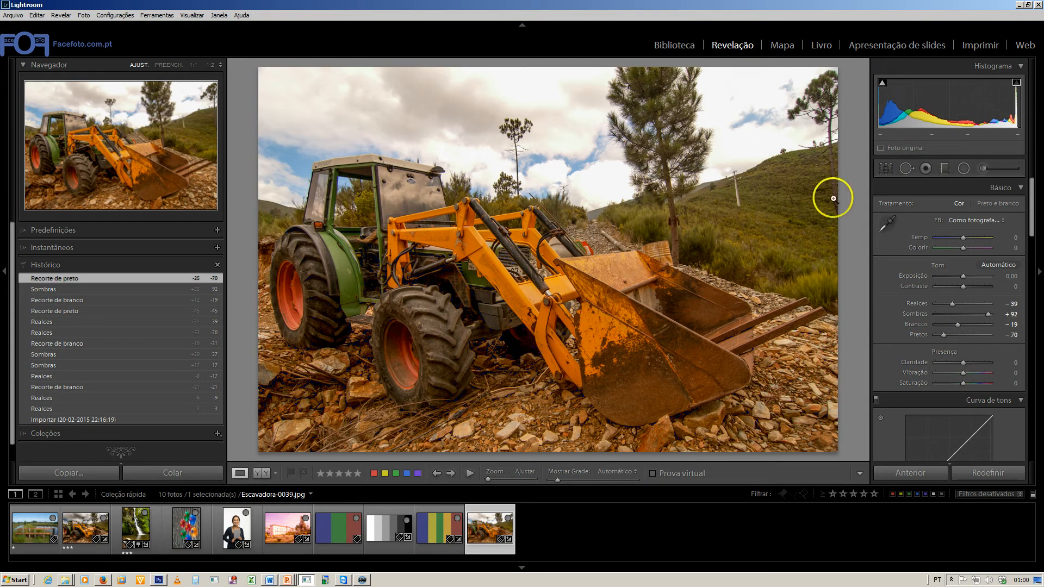
{"action": "key", "text": "backslash"}
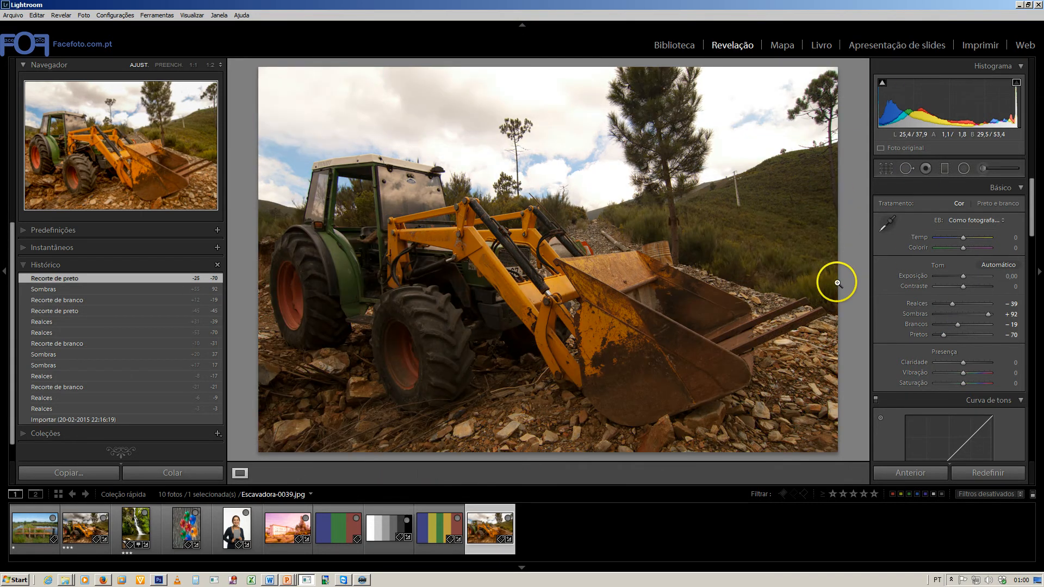
{"action": "key", "text": "backslash"}
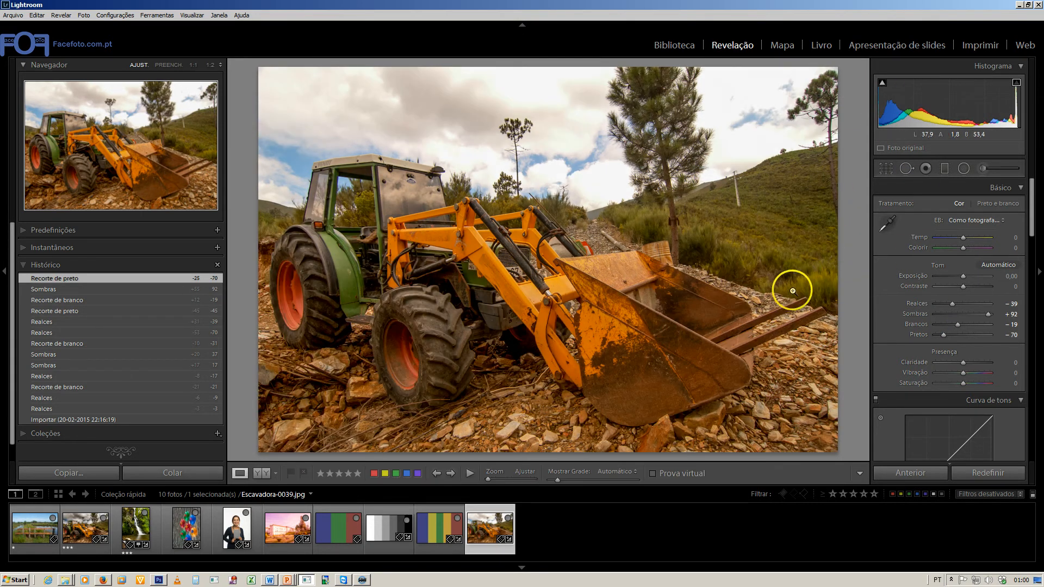
Step: Compare the earlier Realces −39 and first Pretos history states with the latest Pretos −70 state of the tractor photo
{"action": "left_click", "coordinate": [142, 319]}
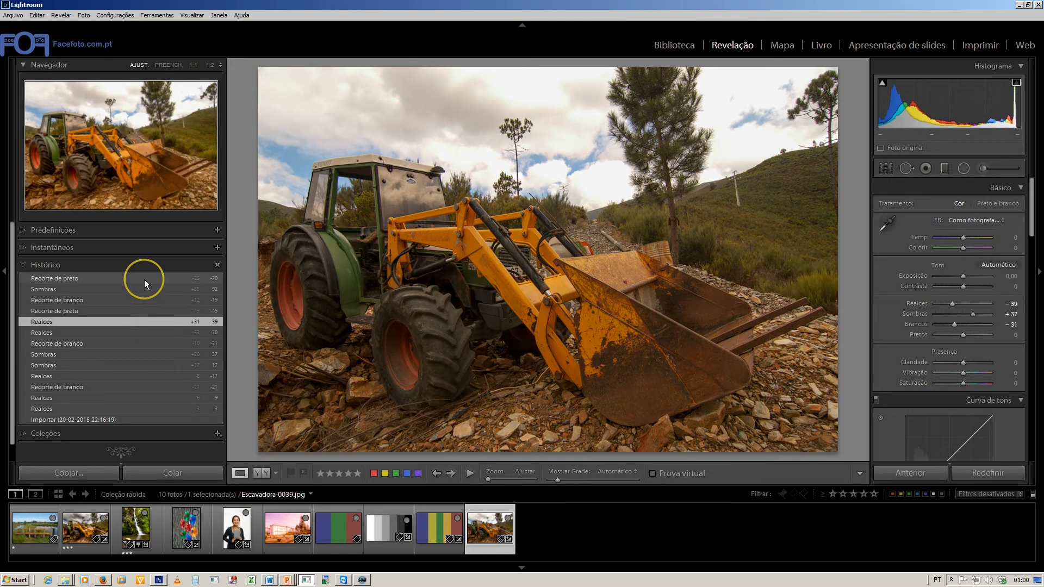
{"action": "left_click", "coordinate": [144, 279]}
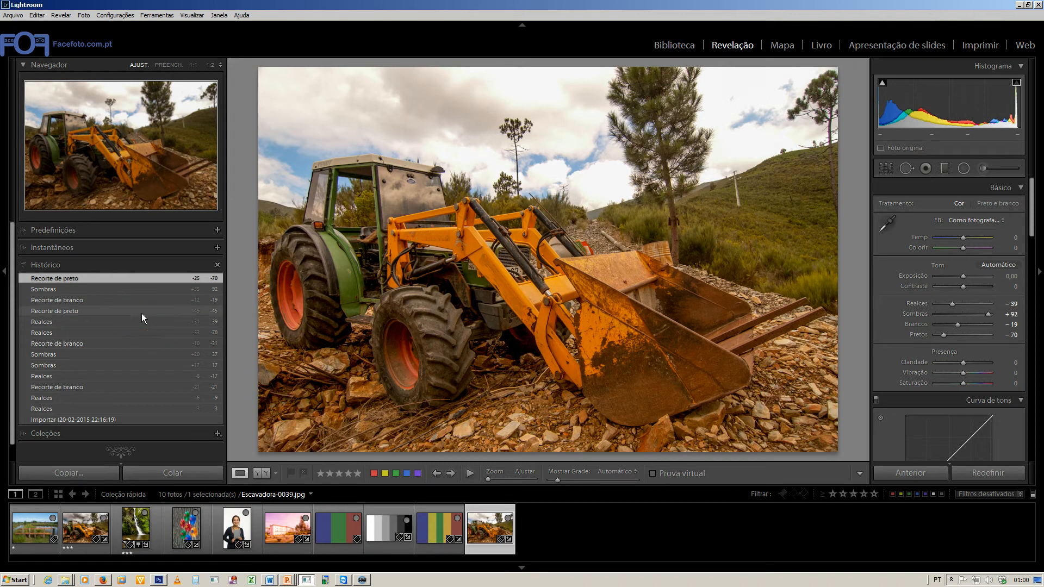
{"action": "left_click", "coordinate": [141, 313]}
{"action": "left_click", "coordinate": [152, 279]}
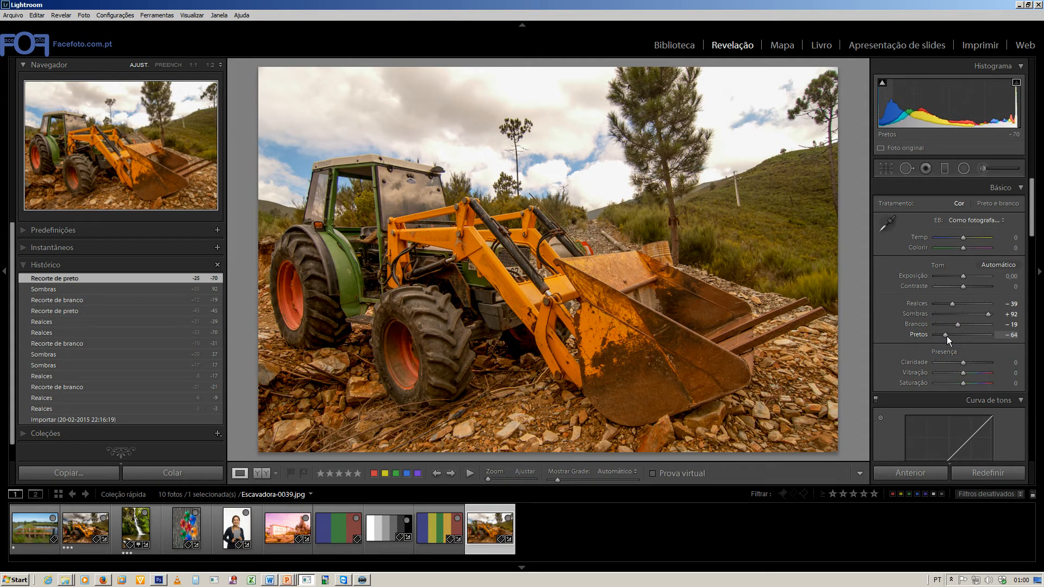
Step: Set Realces to −100 and Sombras to +100 on the tractor photo, with Pretos at −70
{"action": "left_click_drag", "start_coordinate": [946, 337], "coordinate": [944, 337]}
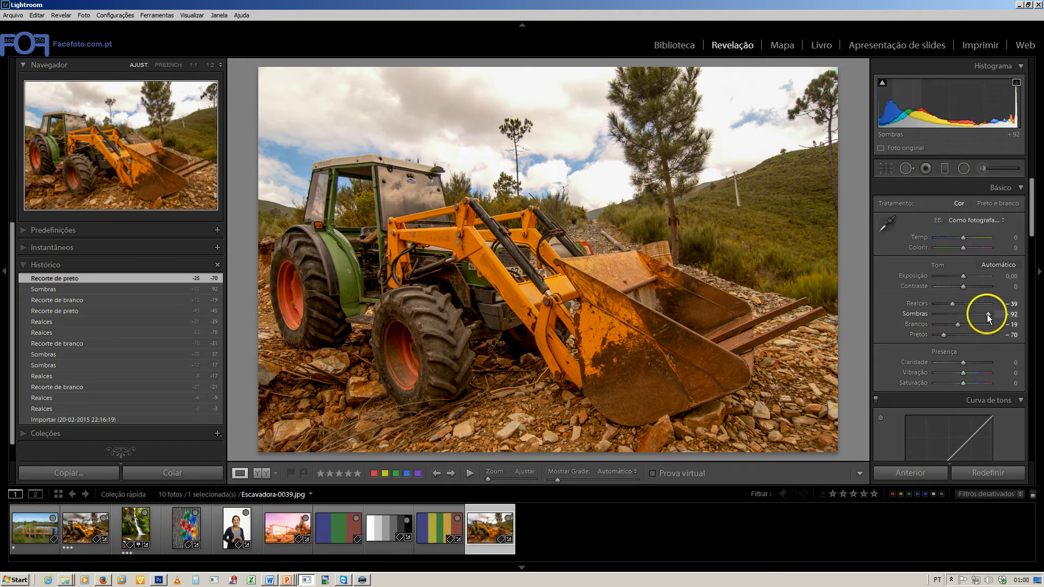
{"action": "left_click_drag", "start_coordinate": [988, 316], "coordinate": [907, 304]}
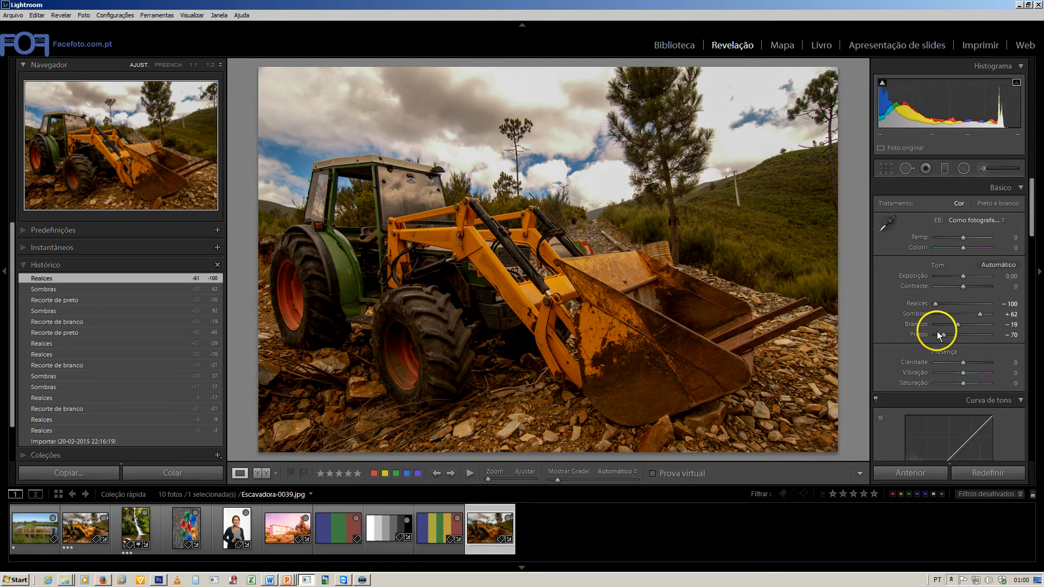
{"action": "left_click_drag", "start_coordinate": [979, 314], "coordinate": [1011, 320]}
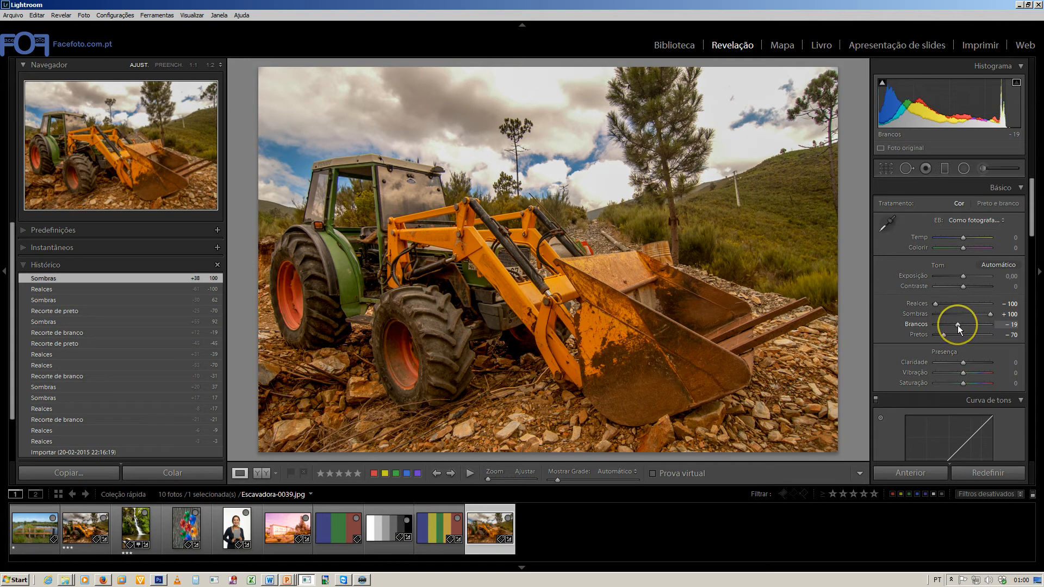
Step: Set Brancos to +39 and Pretos to −37 on the tractor photo, using the clipping preview as a guide
{"action": "key", "text": "alt"}
{"action": "mouse_move", "coordinate": [957, 325]}
{"action": "left_mouse_down"}
{"action": "mouse_move", "coordinate": [992, 326]}
{"action": "mouse_move", "coordinate": [962, 324]}
{"action": "left_mouse_up"}
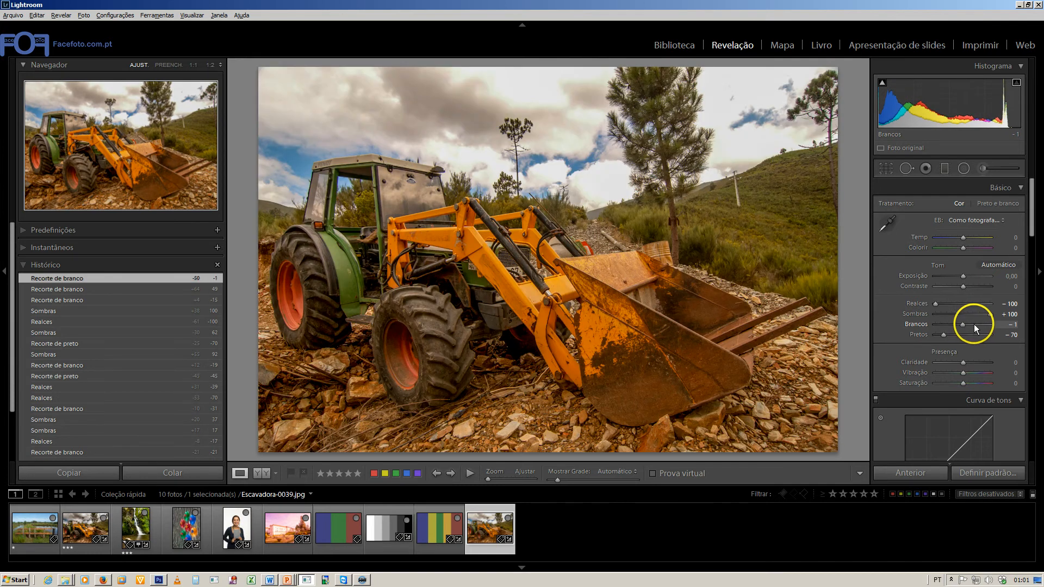
{"action": "left_click", "coordinate": [974, 324]}
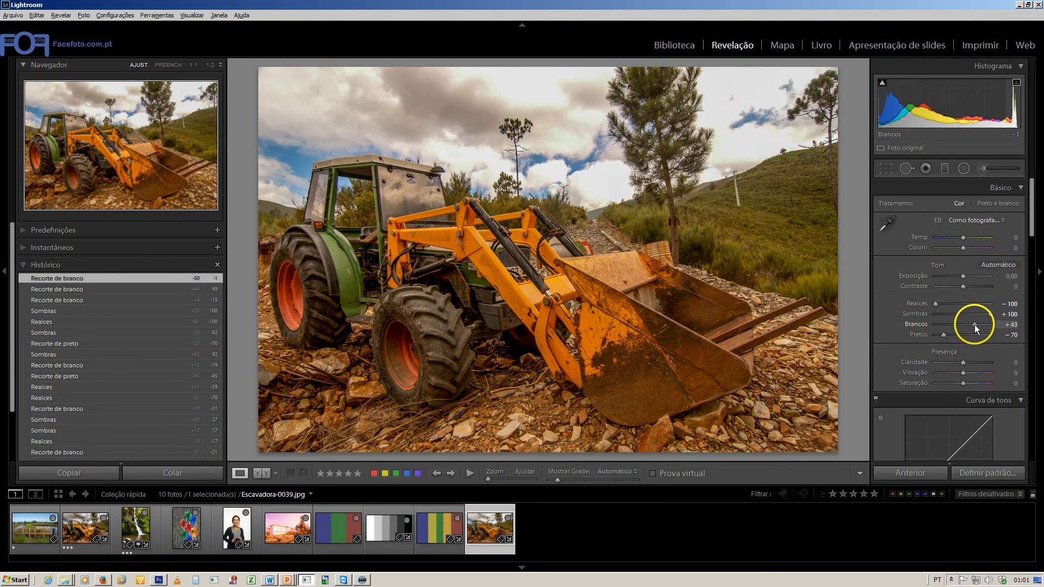
{"action": "mouse_move", "coordinate": [967, 325]}
{"action": "left_mouse_down"}
{"action": "mouse_move", "coordinate": [948, 334]}
{"action": "mouse_move", "coordinate": [956, 334]}
{"action": "left_mouse_up"}
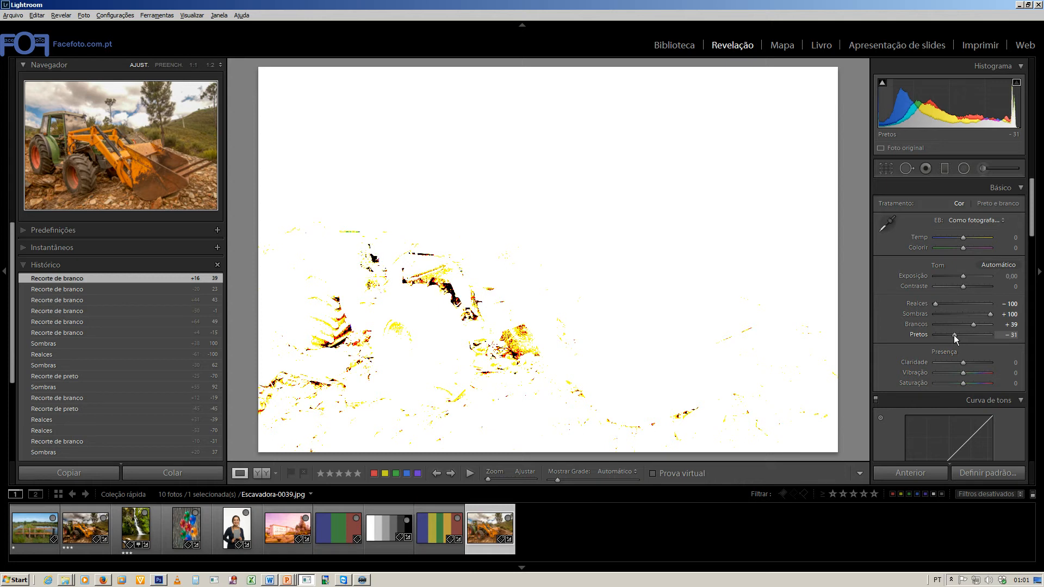
{"action": "left_click_drag", "start_coordinate": [954, 336], "coordinate": [952, 347]}
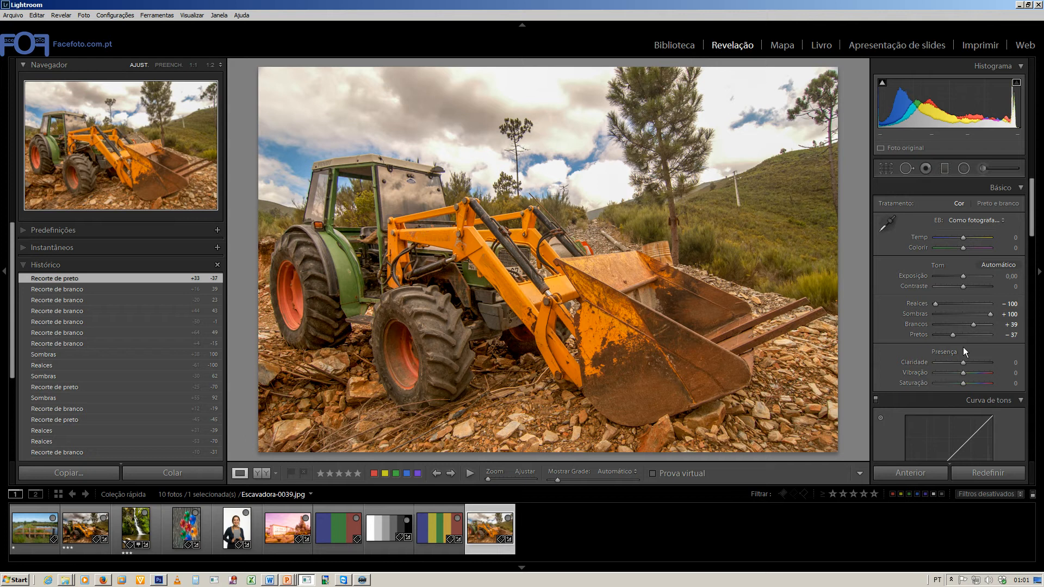
Step: Set Realces to −96 and compare the sky and dark areas of the tractor photo with the before version
{"action": "key", "text": "backslash"}
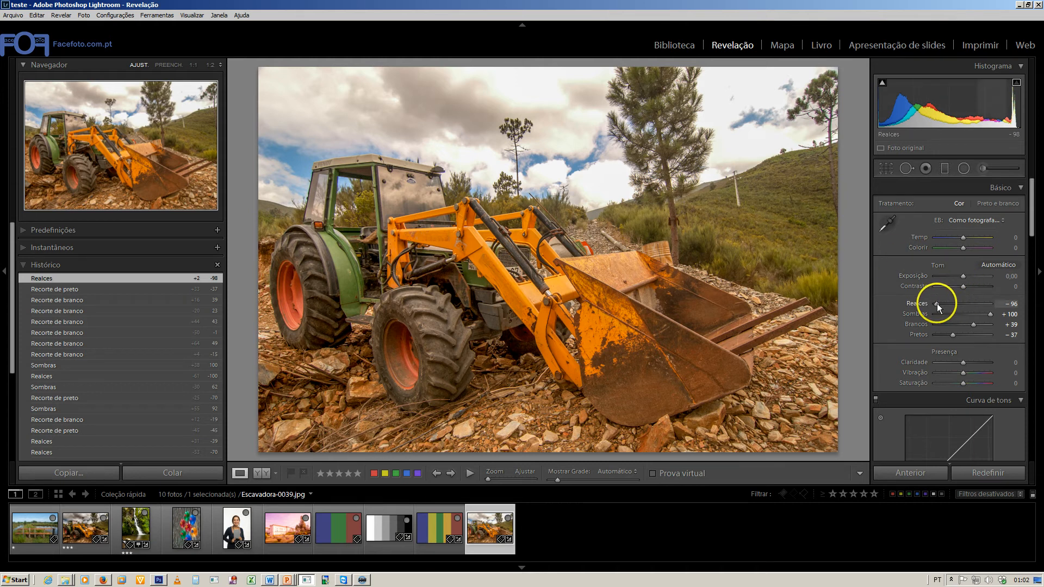
{"action": "left_click_drag", "start_coordinate": [936, 303], "coordinate": [937, 307]}
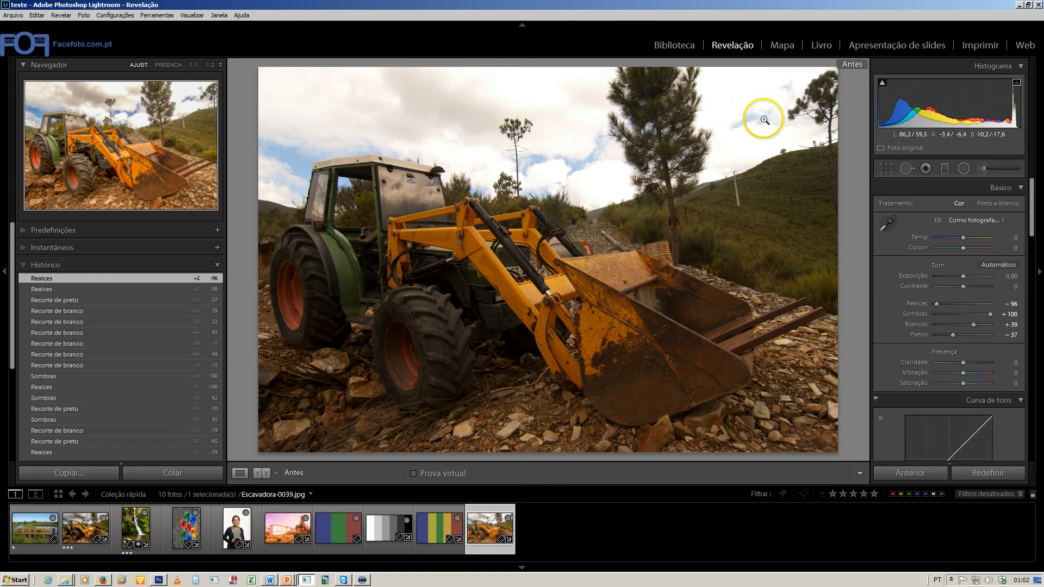
{"action": "key", "text": "backslash"}
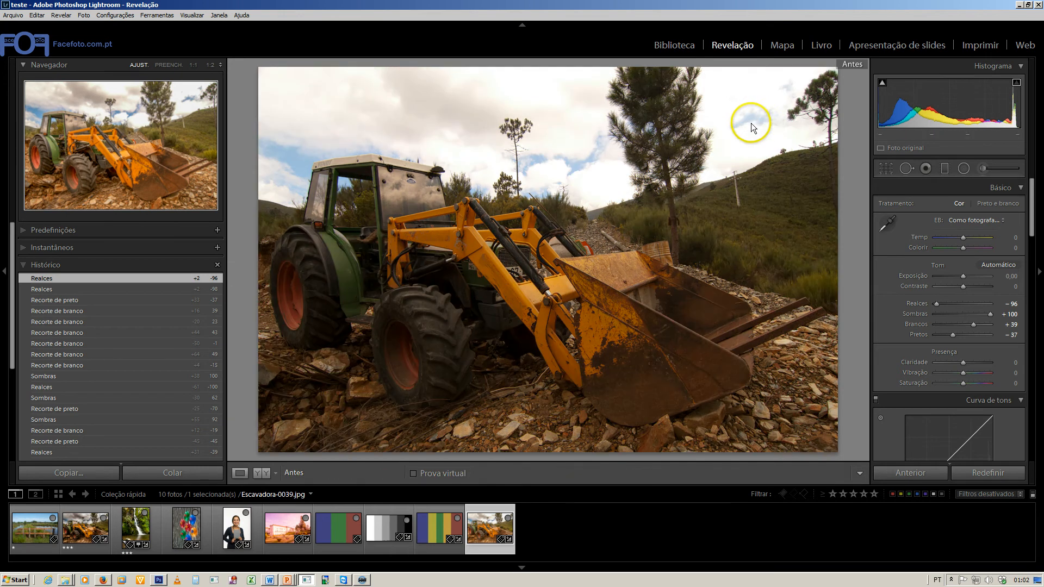
{"action": "key", "text": "backslash"}
{"action": "key", "text": "backslash"}
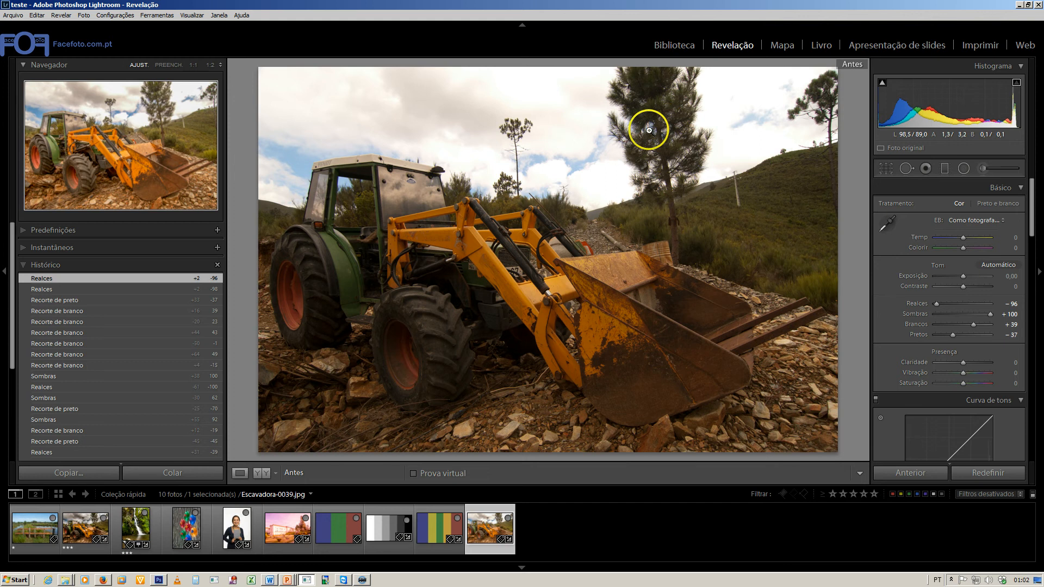
{"action": "key", "text": "backslash"}
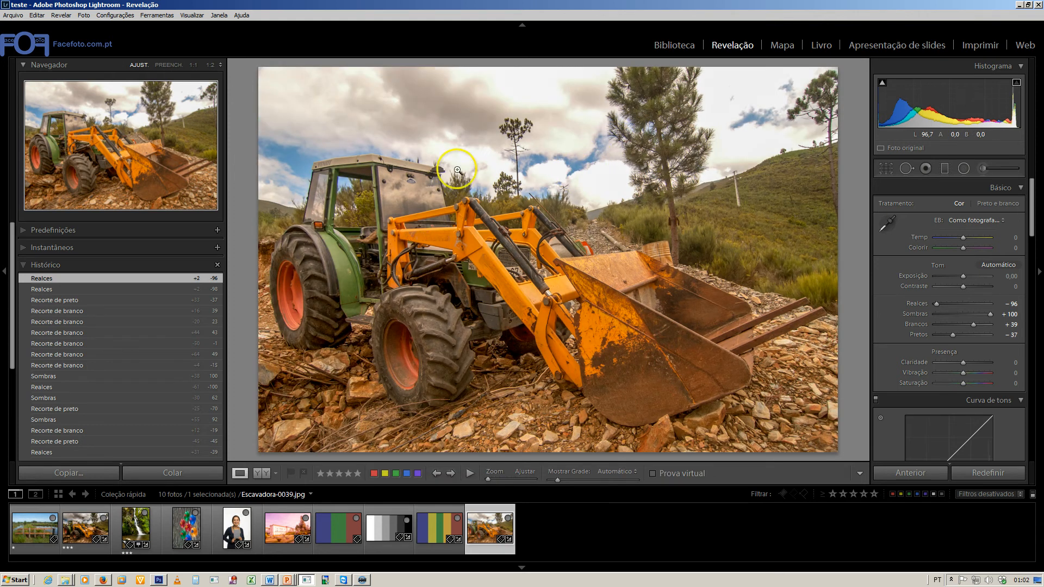
{"action": "key", "text": "backslash"}
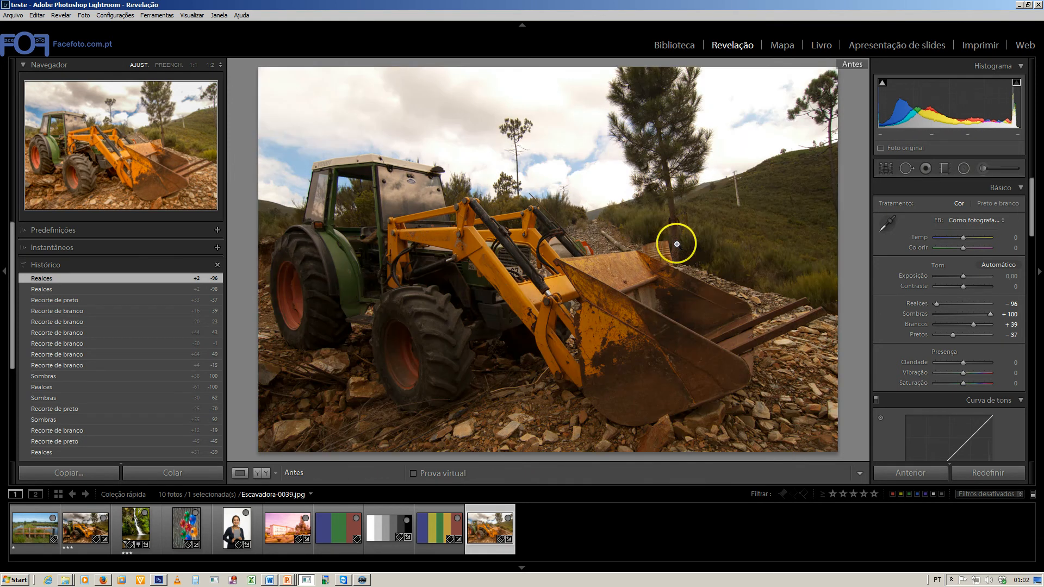
{"action": "key", "text": "backslash"}
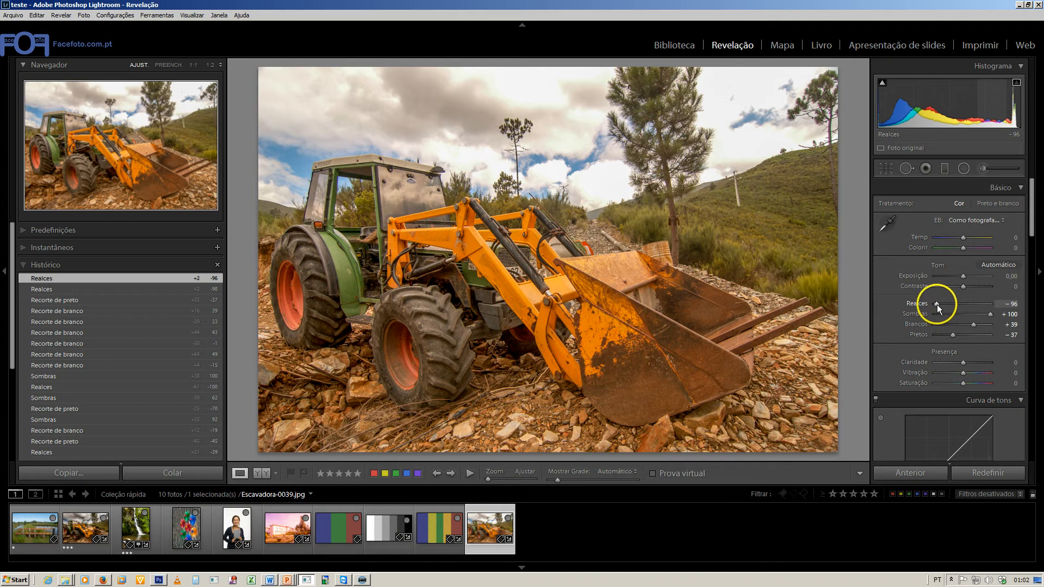
Step: Fine-tune Brancos to +37 and Pretos to −23, and compare the tractor photo with its before version
{"action": "left_click", "coordinate": [973, 324]}
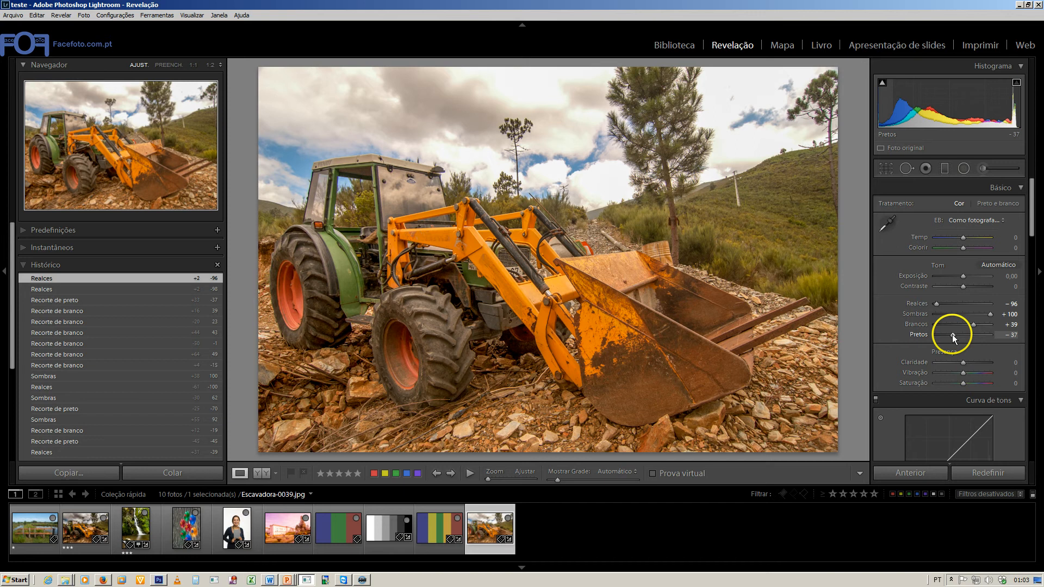
{"action": "left_click_drag", "start_coordinate": [953, 334], "coordinate": [972, 324]}
{"action": "left_click_drag", "start_coordinate": [953, 335], "coordinate": [955, 334]}
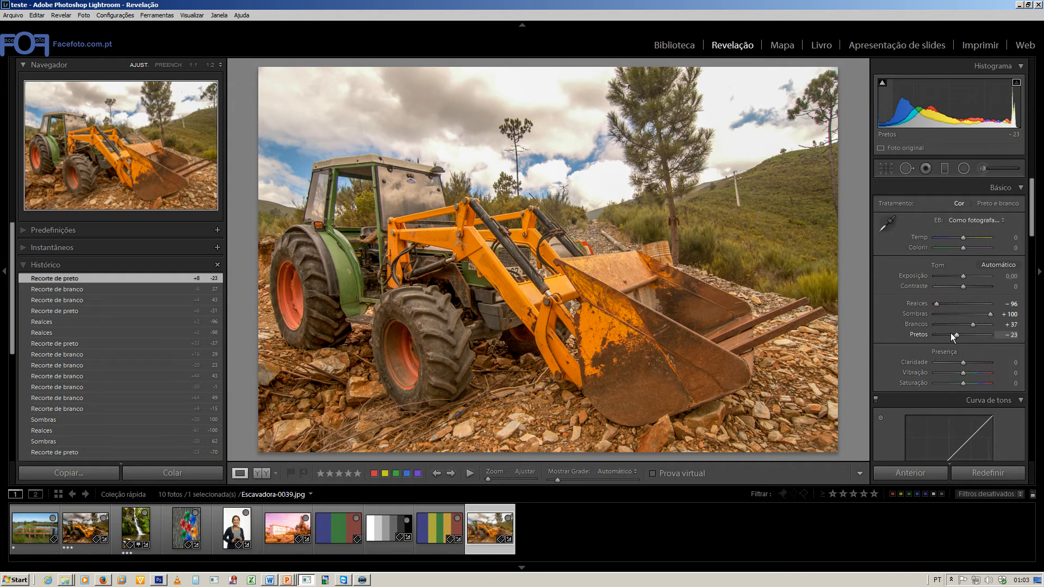
{"action": "key", "text": "backslash"}
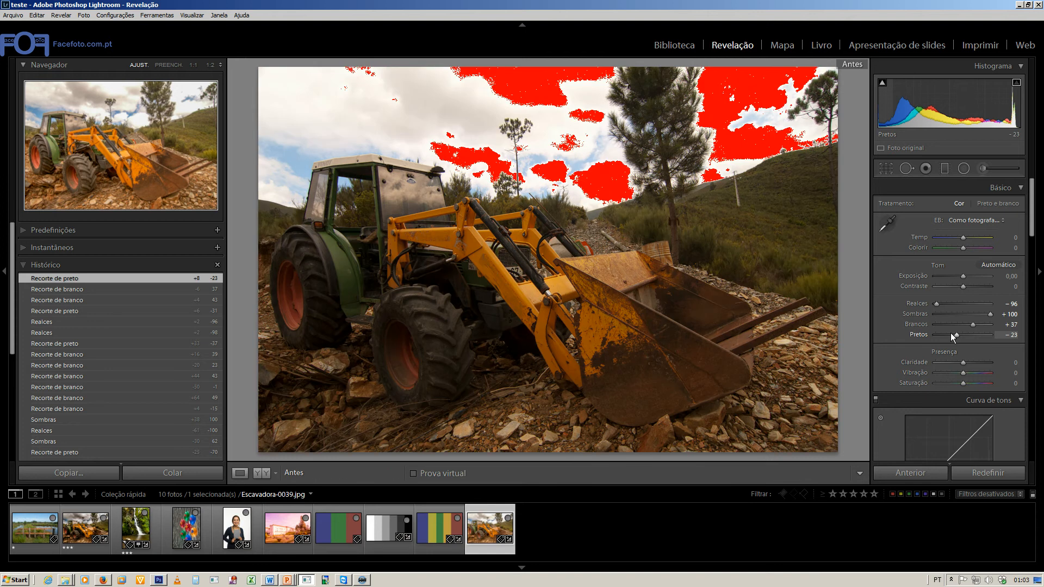
{"action": "key", "text": "backslash"}
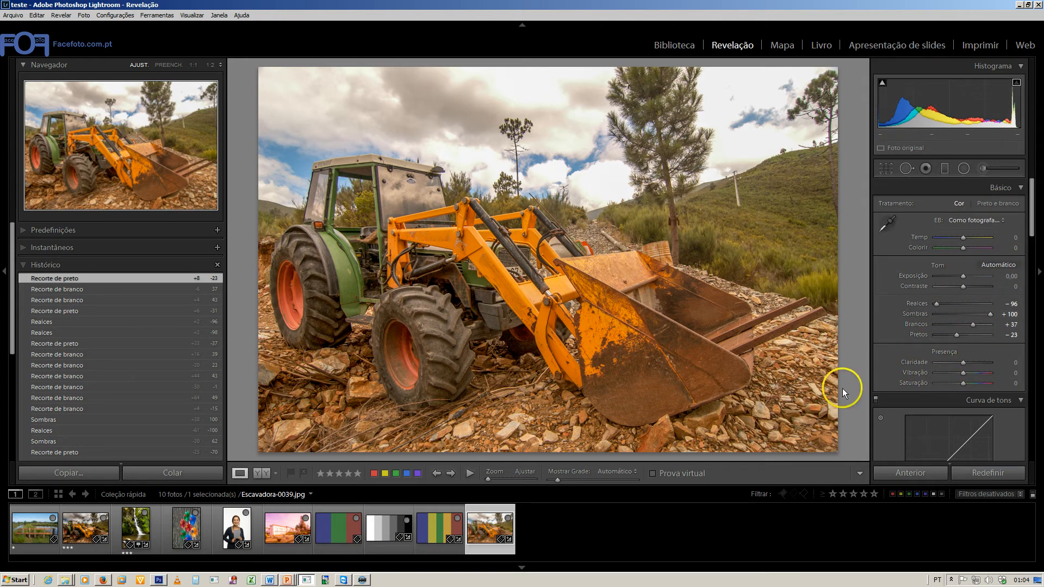
Step: Switch to the greyscale image Tonal.jpg, turning off the highlight clipping warning and showing the mid-grey bands at 1:1
{"action": "left_click", "coordinate": [391, 531]}
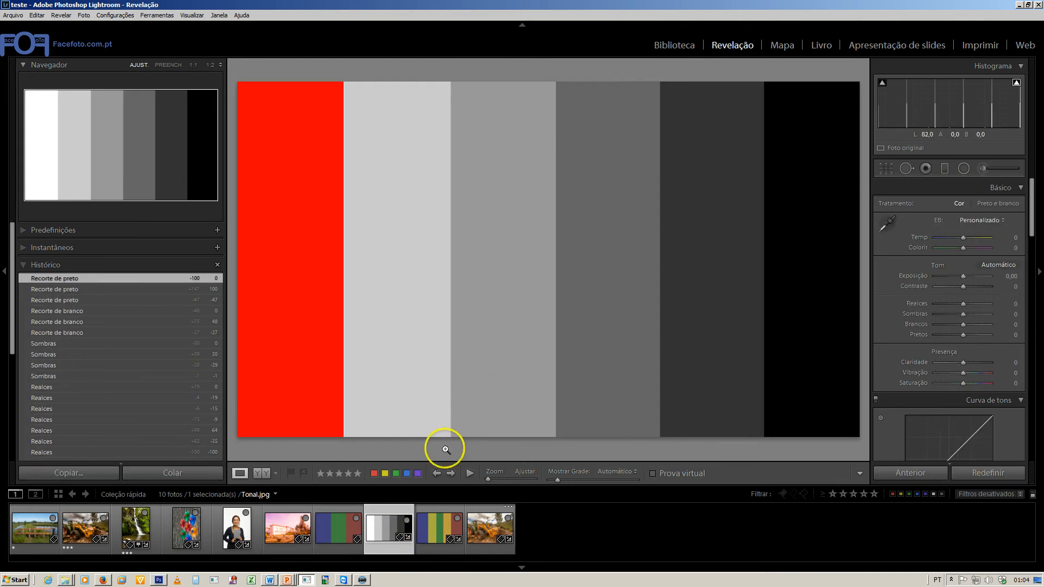
{"action": "left_click", "coordinate": [1016, 83]}
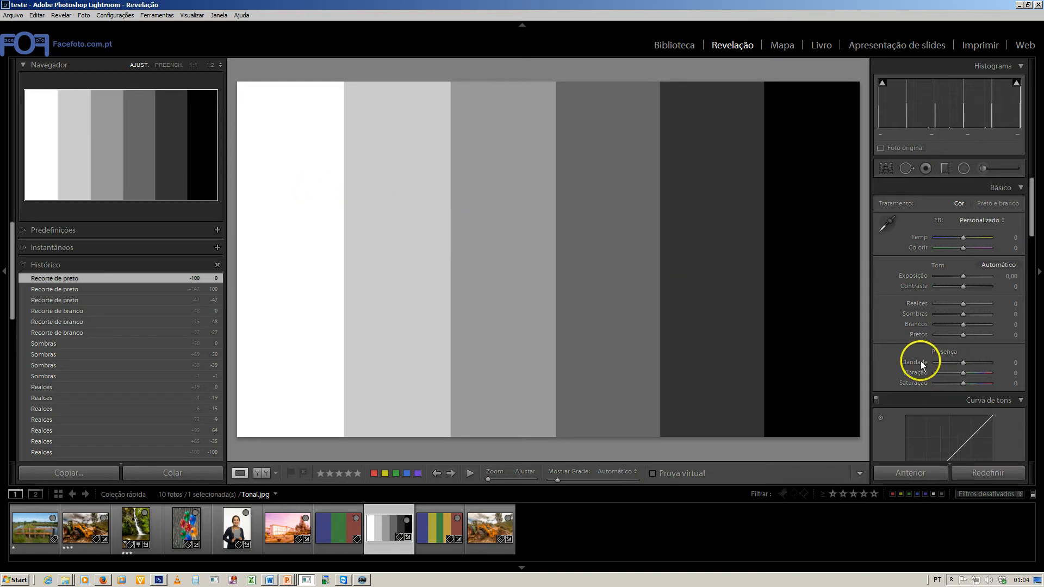
{"action": "left_click", "coordinate": [451, 241]}
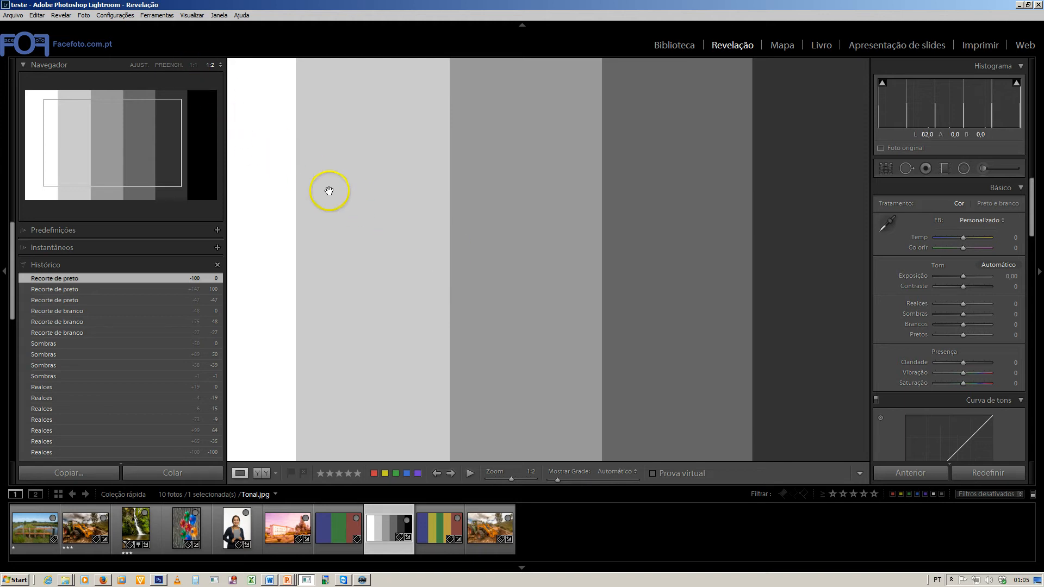
{"action": "left_click", "coordinate": [194, 64]}
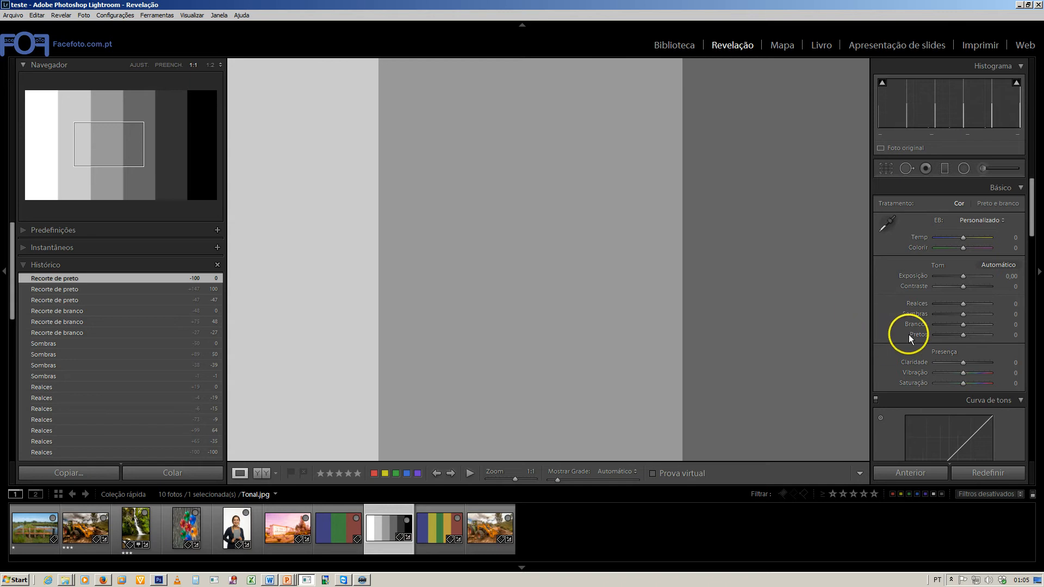
{"action": "left_click_drag", "start_coordinate": [555, 284], "coordinate": [578, 282]}
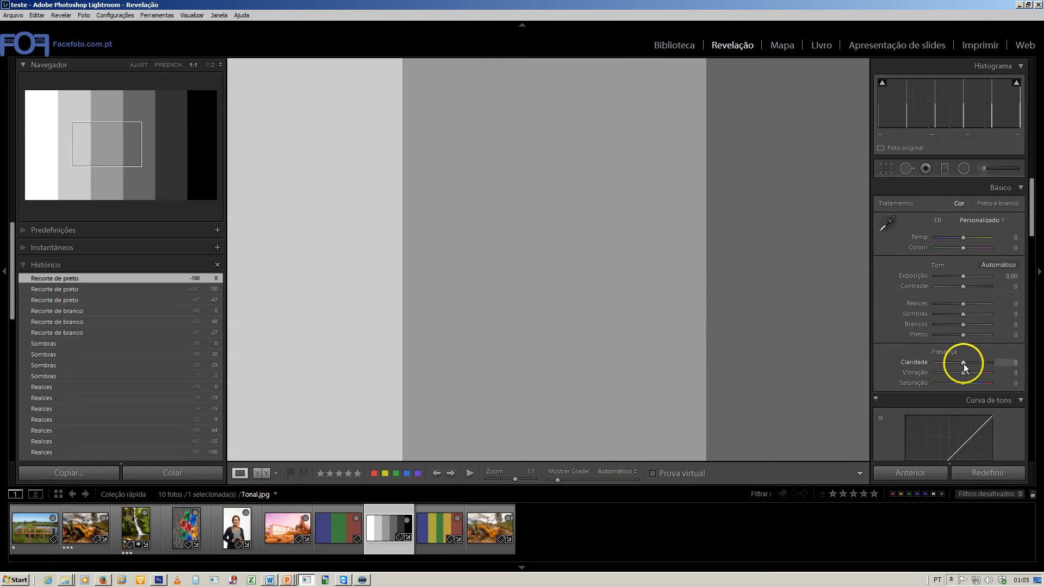
Step: Raise Claridade to +45 on the greyscale image and examine the transitions at the edges of the grey bands
{"action": "left_click_drag", "start_coordinate": [963, 363], "coordinate": [976, 363]}
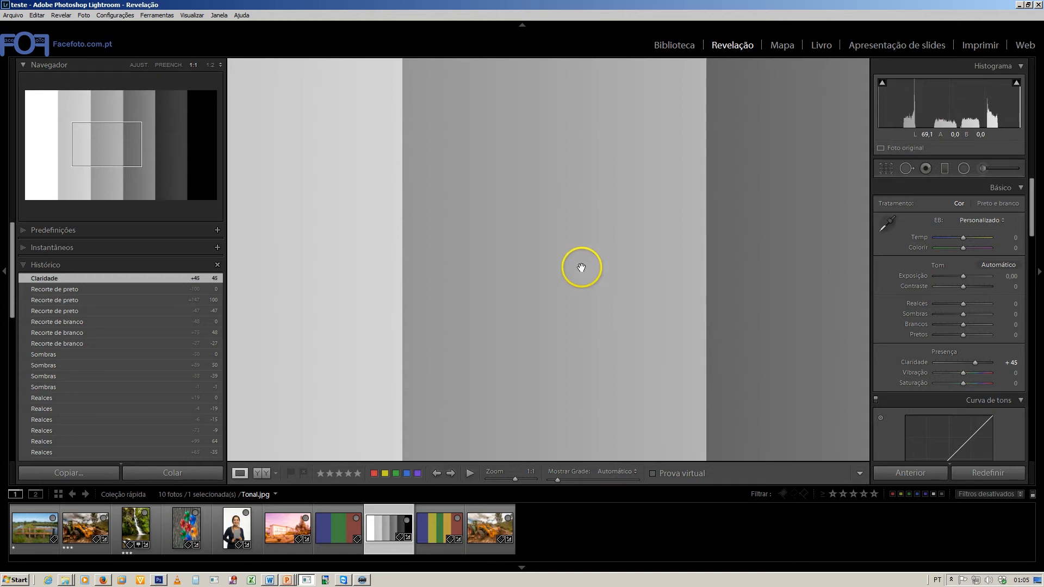
{"action": "left_click_drag", "start_coordinate": [579, 268], "coordinate": [608, 244]}
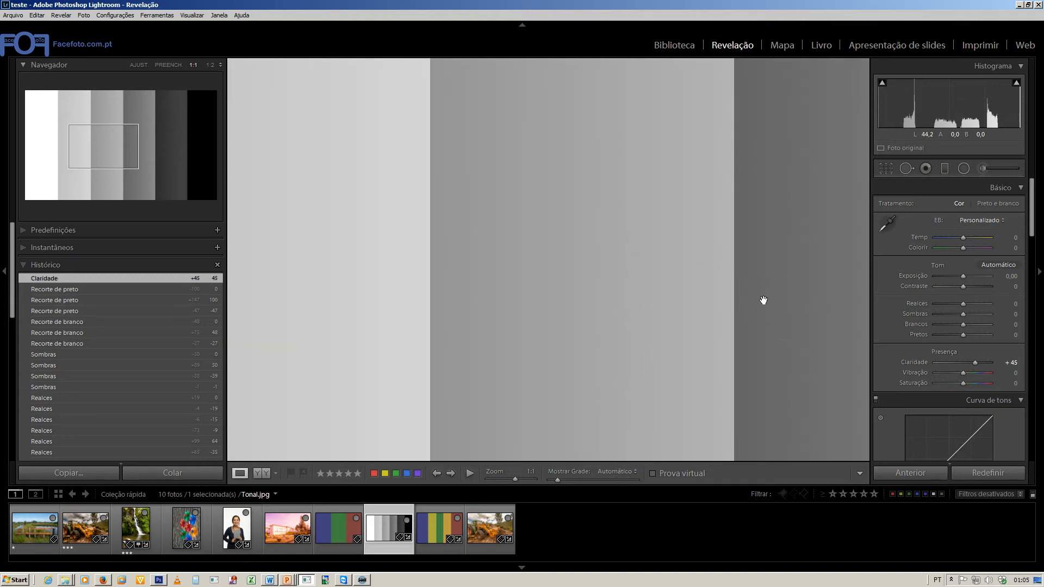
{"action": "left_click_drag", "start_coordinate": [762, 300], "coordinate": [719, 298]}
{"action": "left_click_drag", "start_coordinate": [718, 297], "coordinate": [564, 266]}
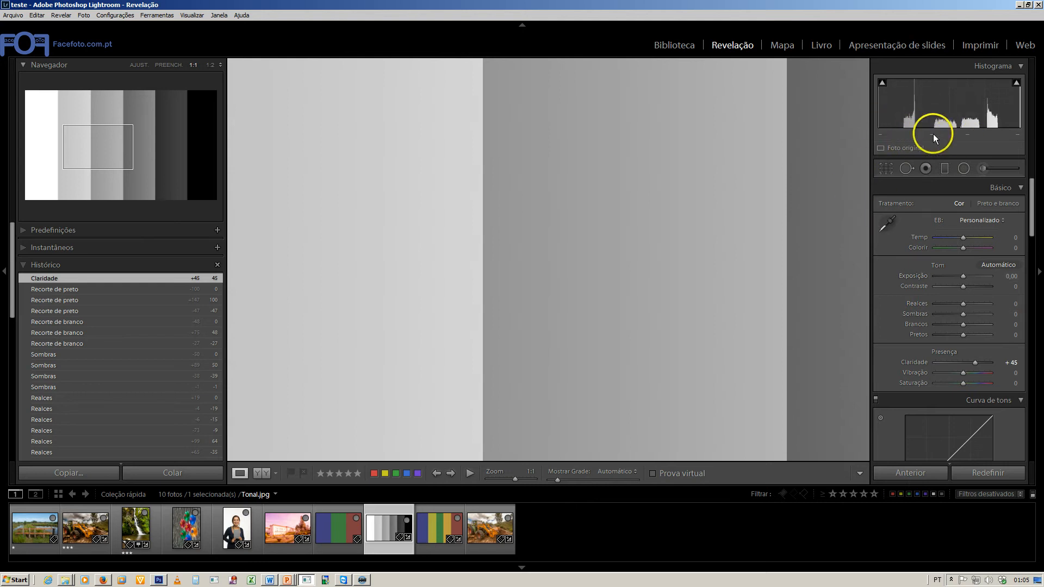
Step: Reset Claridade and raise it to +100, viewing the whole greyscale image and the dark band edges at 1:1
{"action": "left_click_drag", "start_coordinate": [970, 360], "coordinate": [970, 362]}
{"action": "double_click", "coordinate": [915, 362]}
{"action": "left_click", "coordinate": [553, 295]}
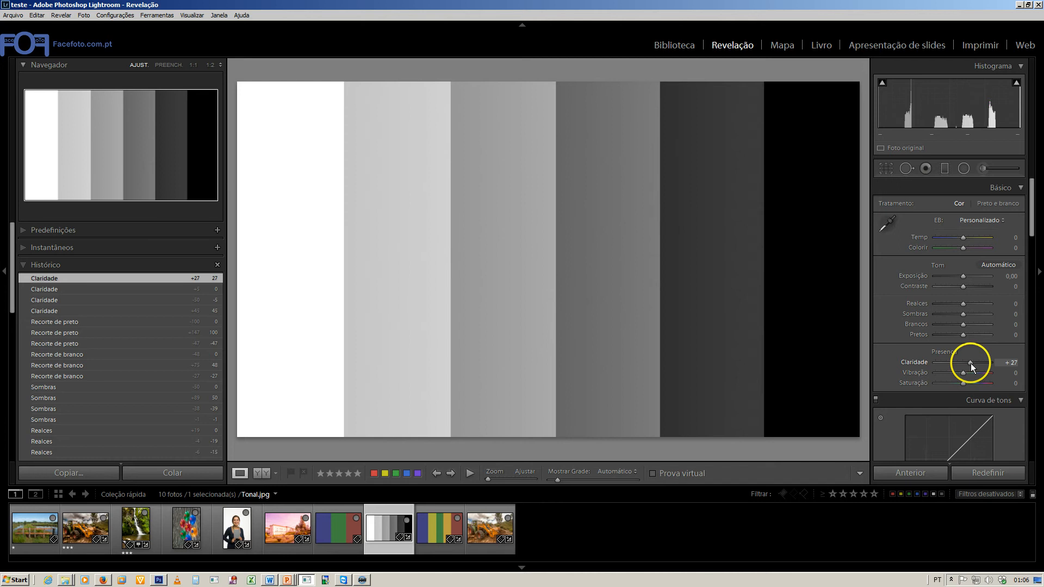
{"action": "left_click_drag", "start_coordinate": [970, 363], "coordinate": [991, 363]}
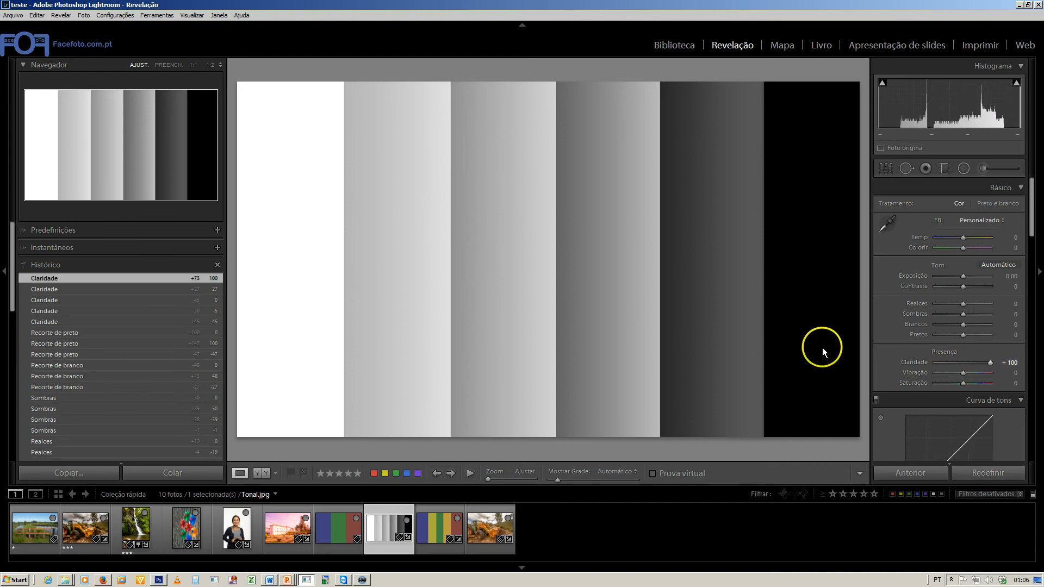
{"action": "left_click", "coordinate": [661, 277]}
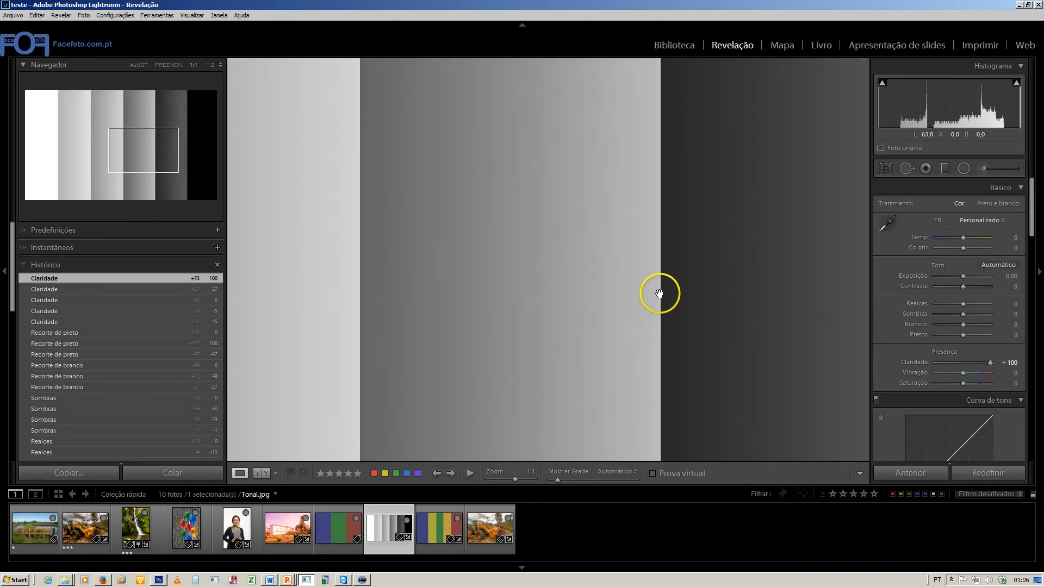
Step: Alternate Claridade between 0 and +100 on the greyscale image, comparing the bands in the whole view and at 1:1
{"action": "double_click", "coordinate": [921, 364]}
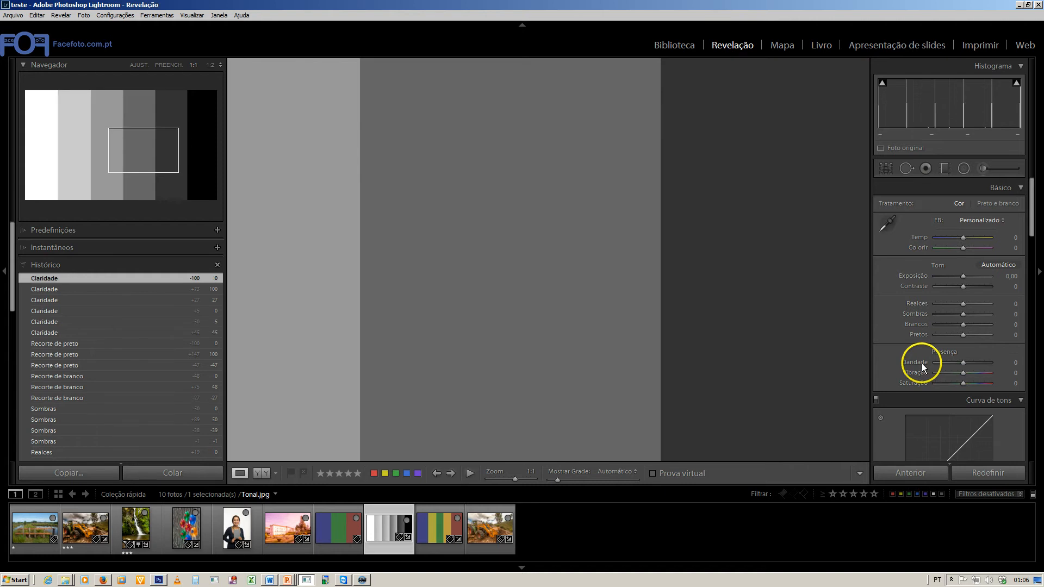
{"action": "left_click_drag", "start_coordinate": [964, 364], "coordinate": [1006, 362]}
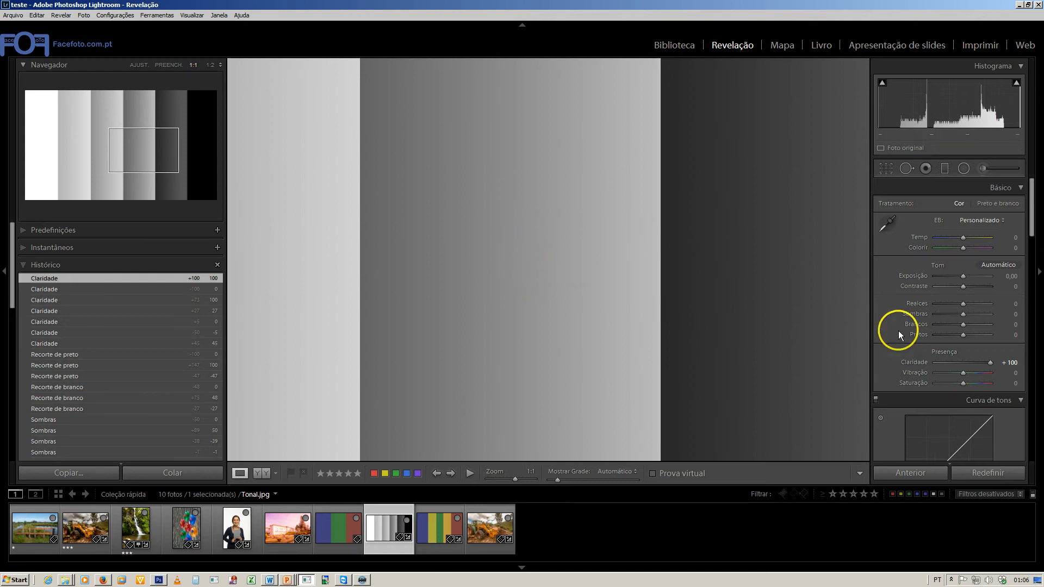
{"action": "mouse_move", "coordinate": [988, 363]}
{"action": "left_mouse_down"}
{"action": "mouse_move", "coordinate": [973, 363]}
{"action": "mouse_move", "coordinate": [990, 363]}
{"action": "left_mouse_up"}
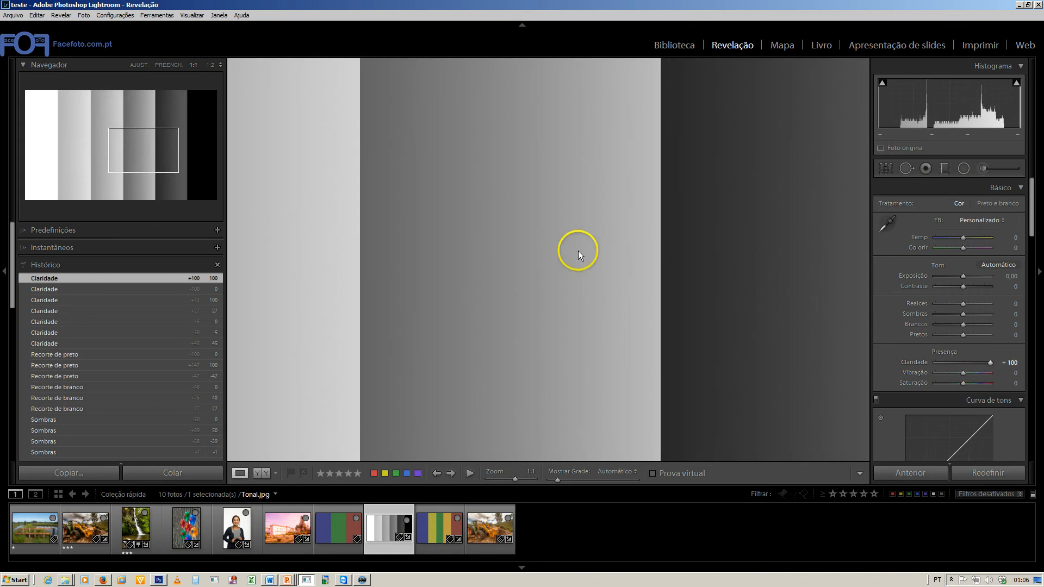
{"action": "left_click", "coordinate": [568, 248]}
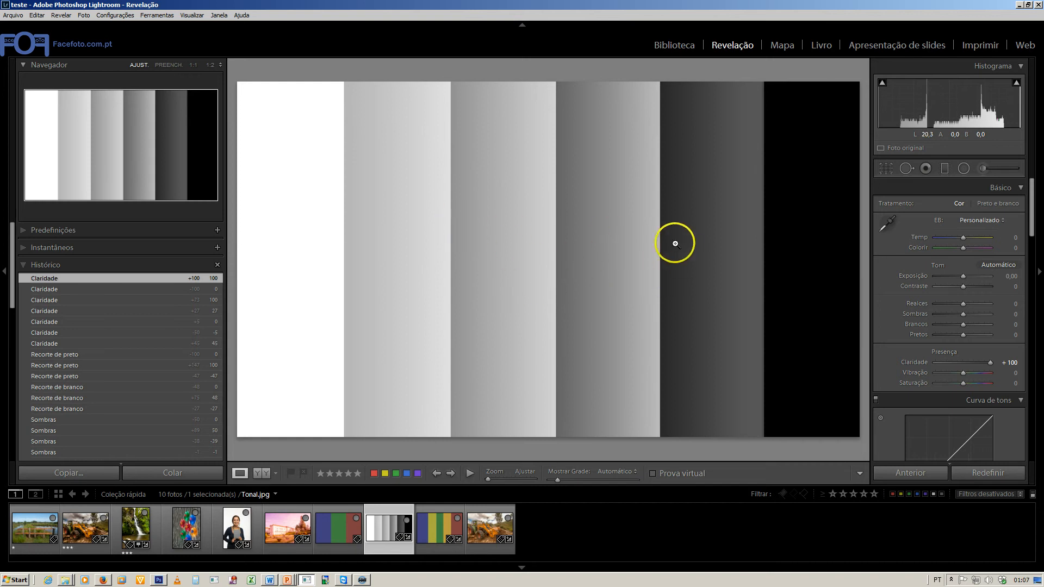
{"action": "double_click", "coordinate": [919, 363]}
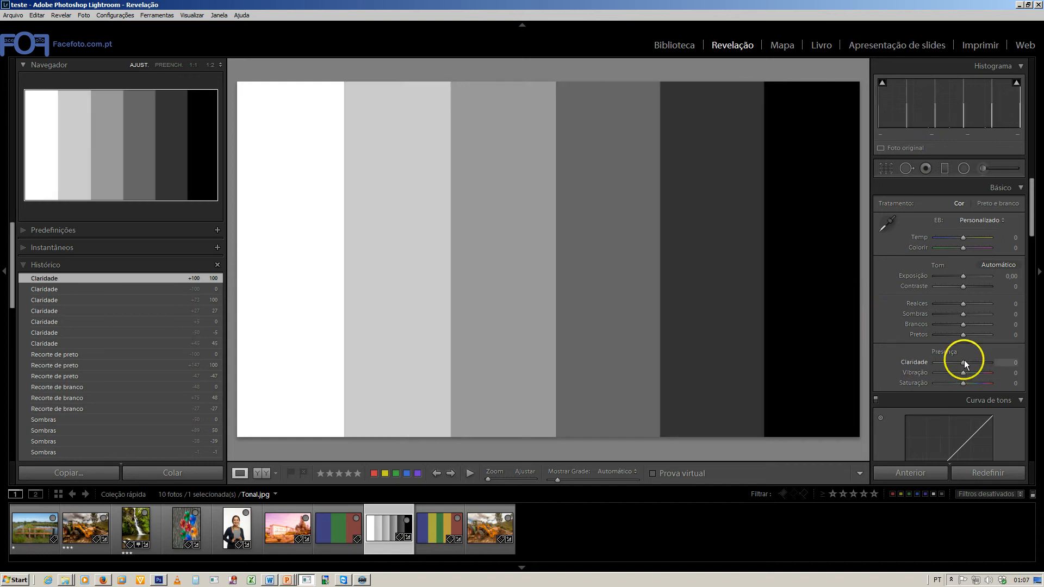
{"action": "left_click_drag", "start_coordinate": [963, 364], "coordinate": [996, 364]}
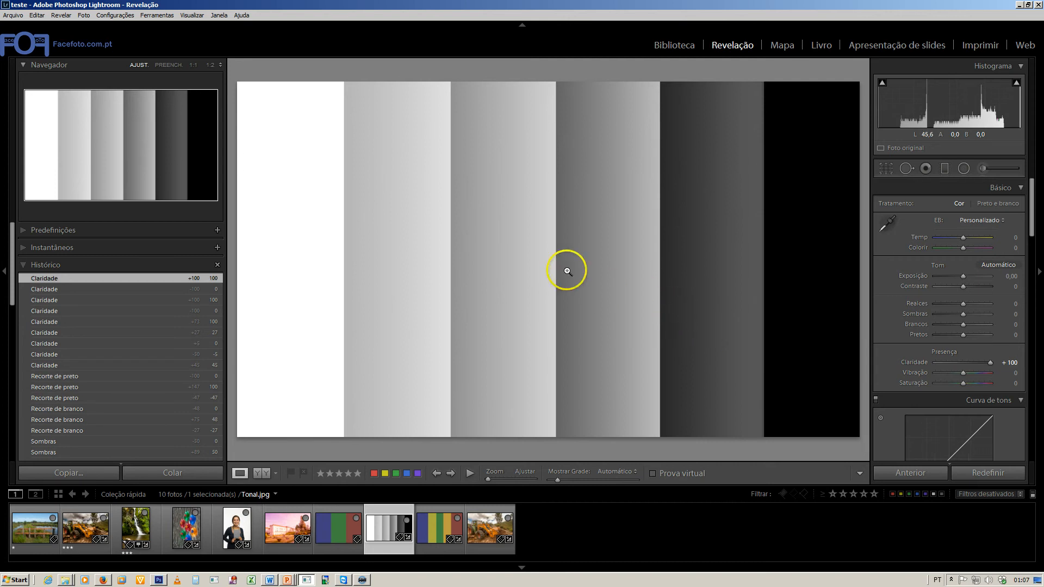
{"action": "left_click", "coordinate": [452, 246]}
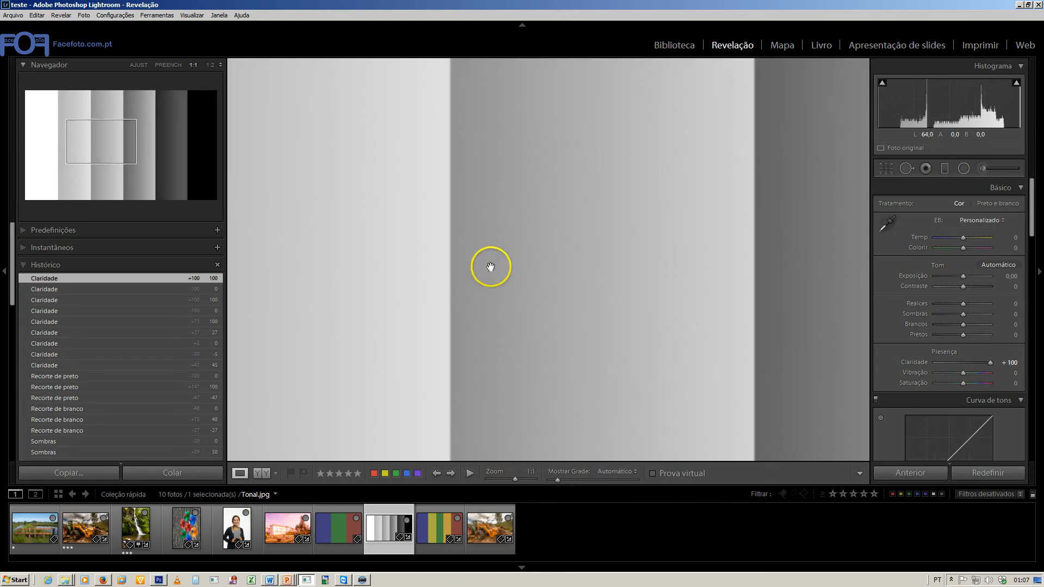
Step: Lower Claridade to +50 and +41, reset it to 0, and show the whole greyscale image
{"action": "left_click_drag", "start_coordinate": [997, 365], "coordinate": [974, 363]}
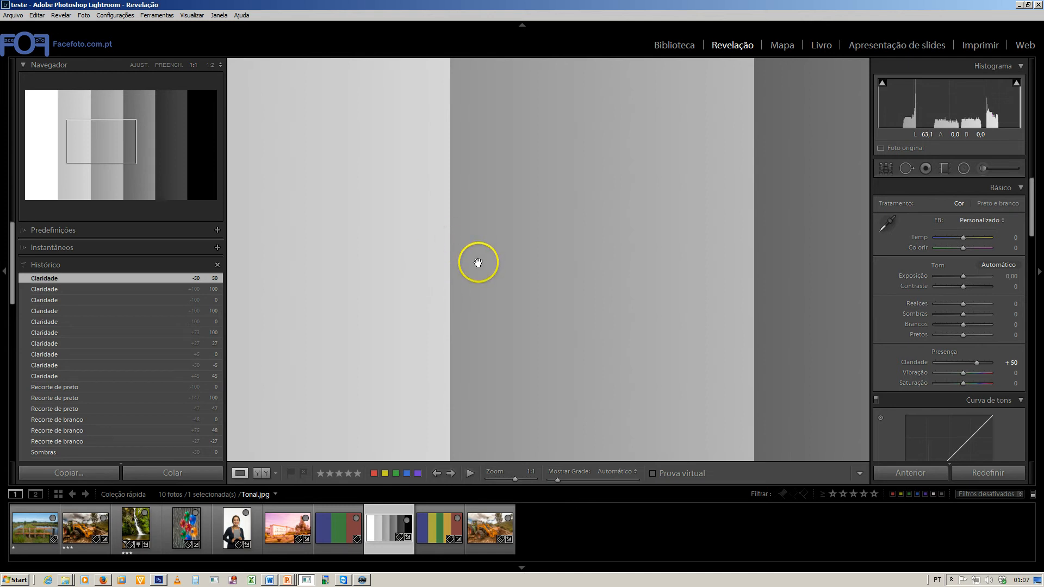
{"action": "left_click", "coordinate": [973, 362]}
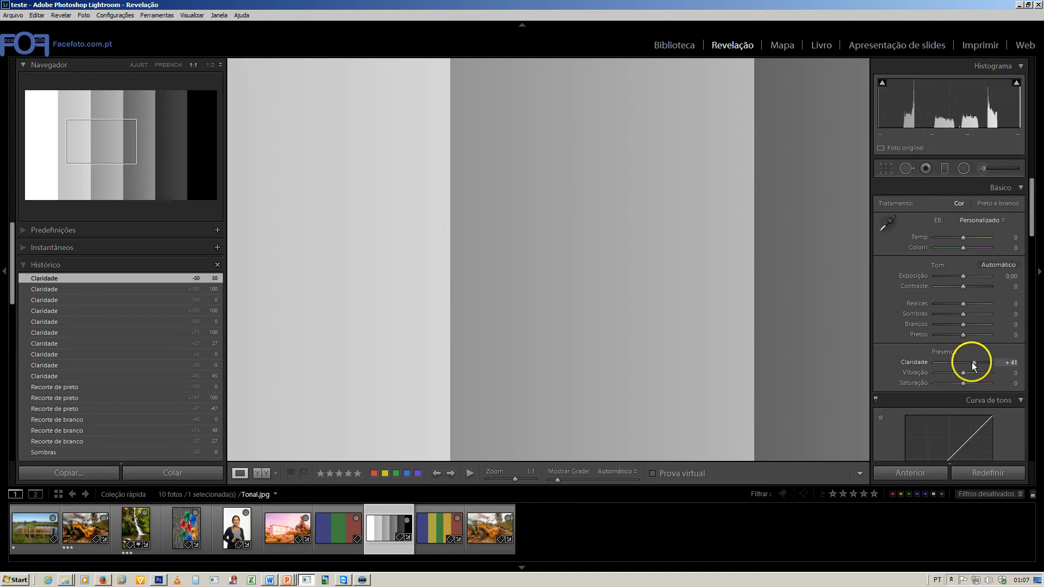
{"action": "double_click", "coordinate": [915, 360]}
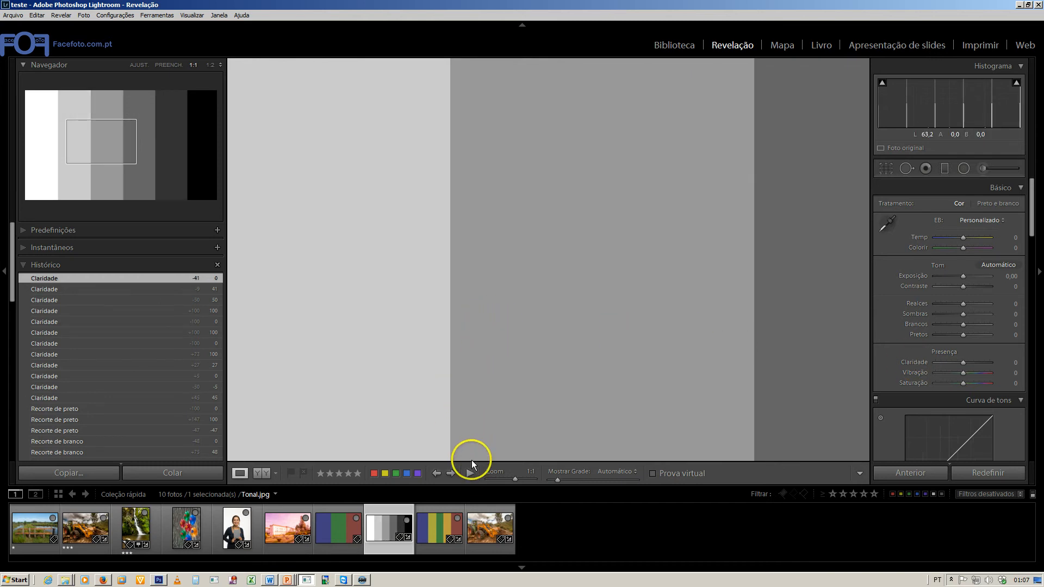
{"action": "left_click", "coordinate": [452, 362]}
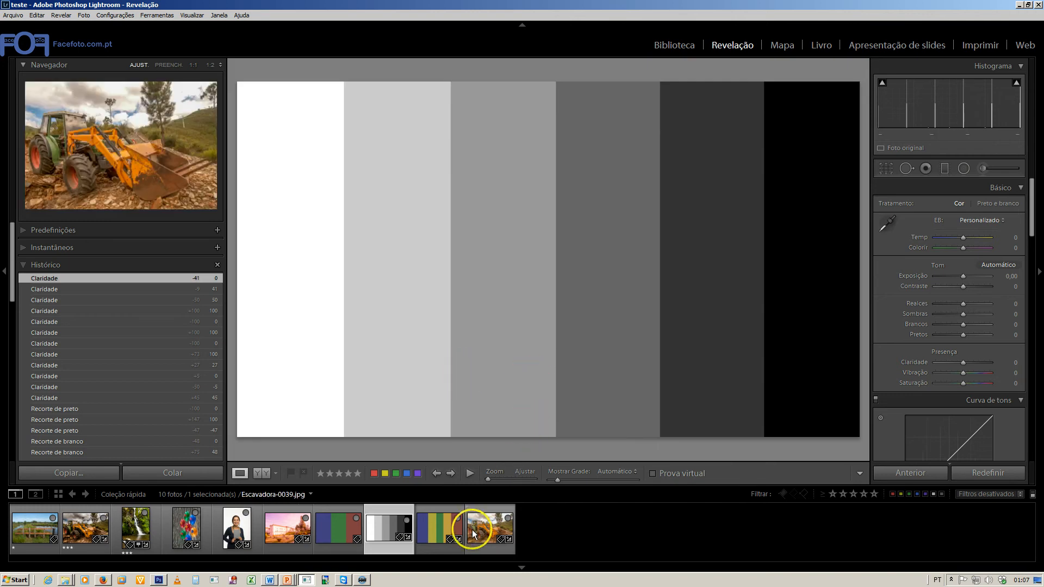
Step: Switch to the tractor photo Escavadora-0039.jpg, try Claridade at +21 and +100, and settle on +15
{"action": "left_click", "coordinate": [484, 530]}
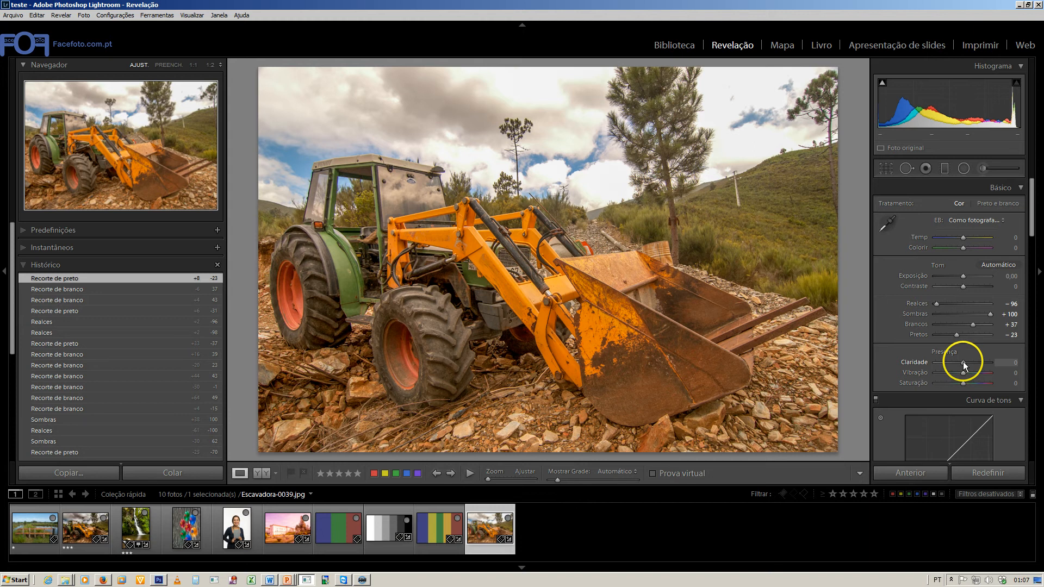
{"action": "left_click_drag", "start_coordinate": [963, 365], "coordinate": [969, 365]}
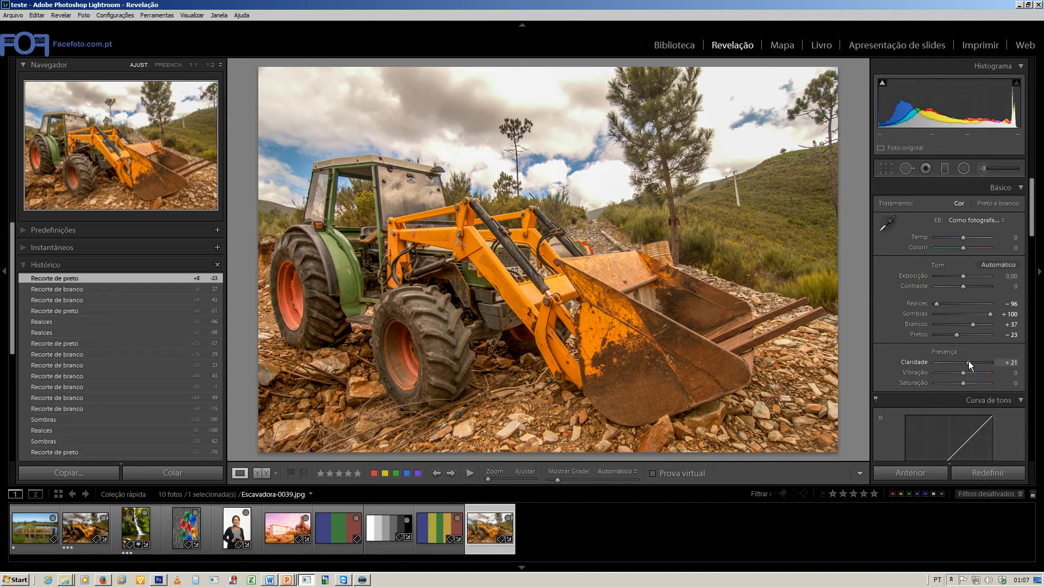
{"action": "left_click_drag", "start_coordinate": [966, 365], "coordinate": [966, 365]}
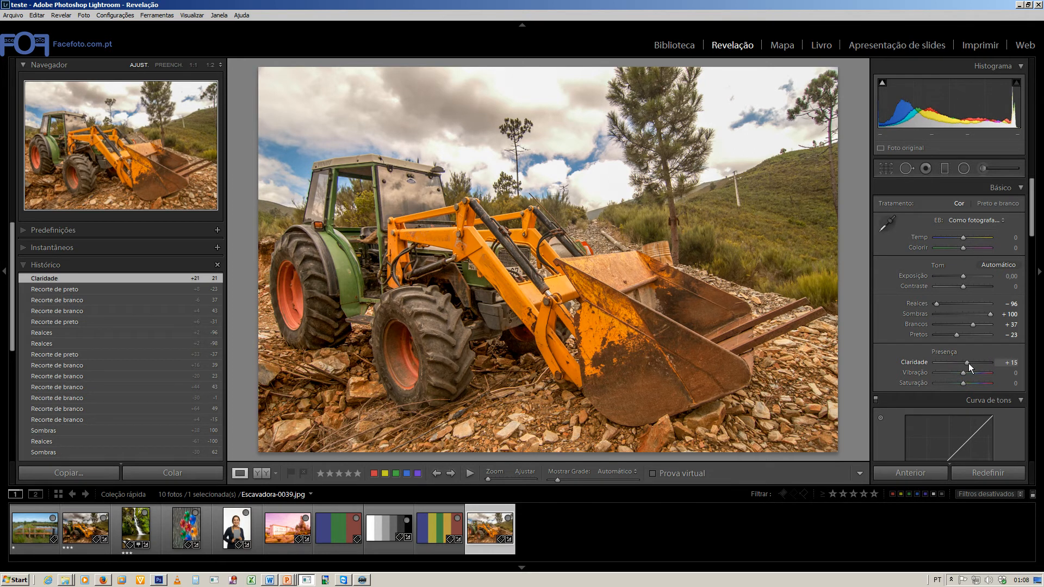
{"action": "left_click_drag", "start_coordinate": [972, 367], "coordinate": [999, 363]}
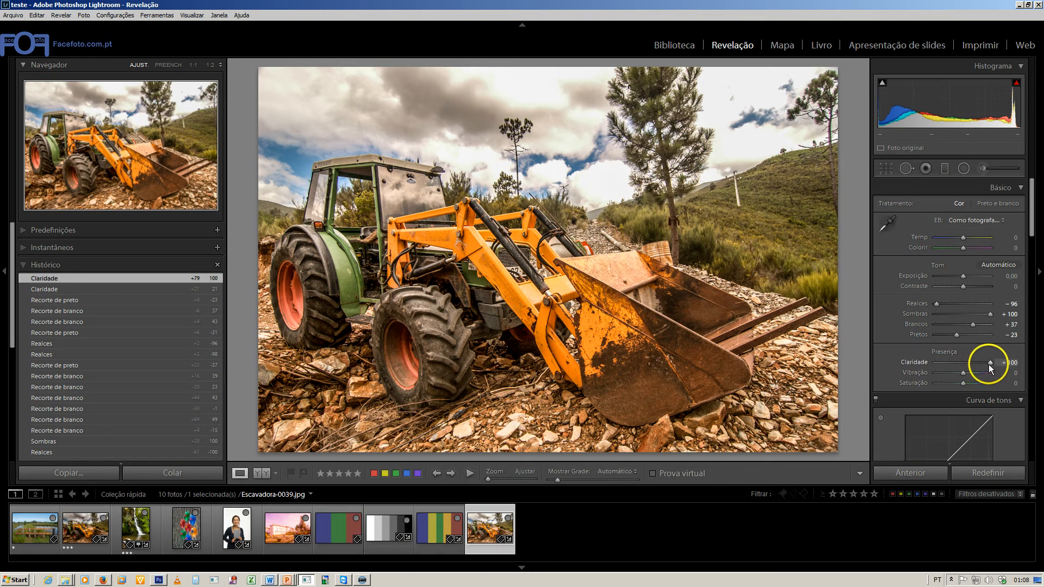
{"action": "left_click_drag", "start_coordinate": [985, 364], "coordinate": [966, 363]}
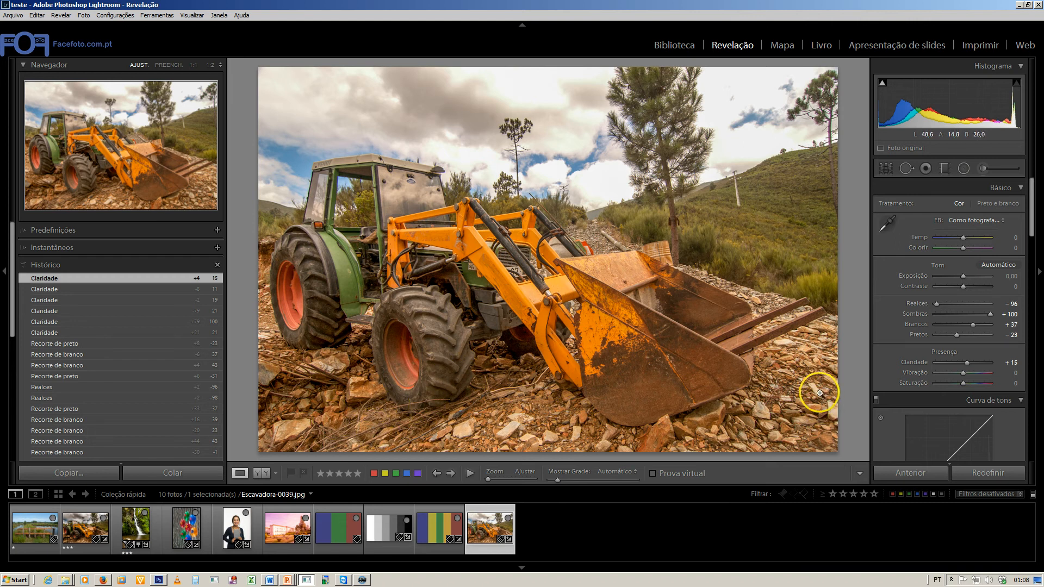
Step: Switch to the portrait WB-DNG.dng, lower Claridade to −31, and examine the face and necklace at 1:2
{"action": "left_click", "coordinate": [247, 531]}
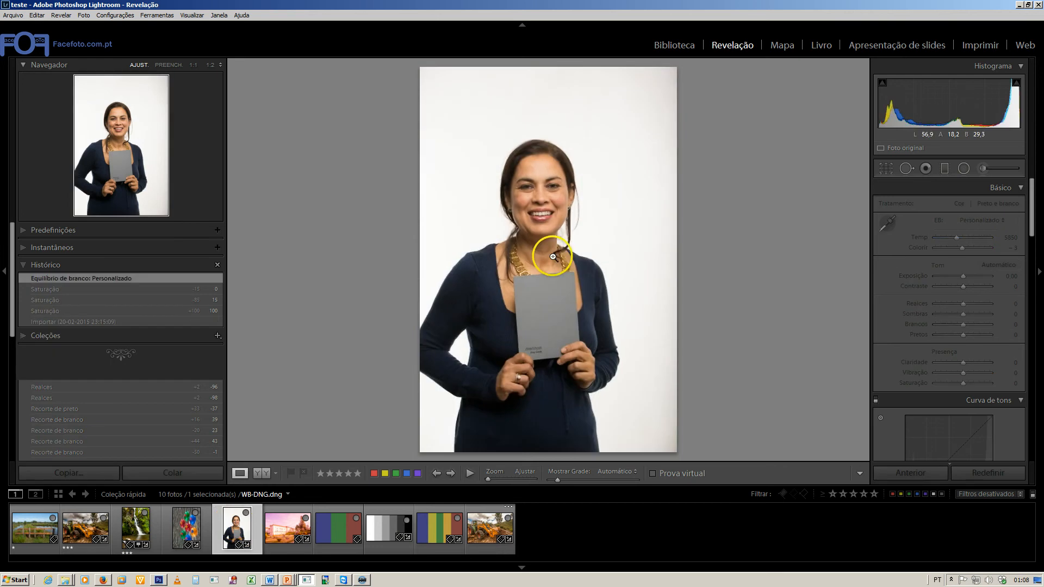
{"action": "left_click", "coordinate": [550, 205]}
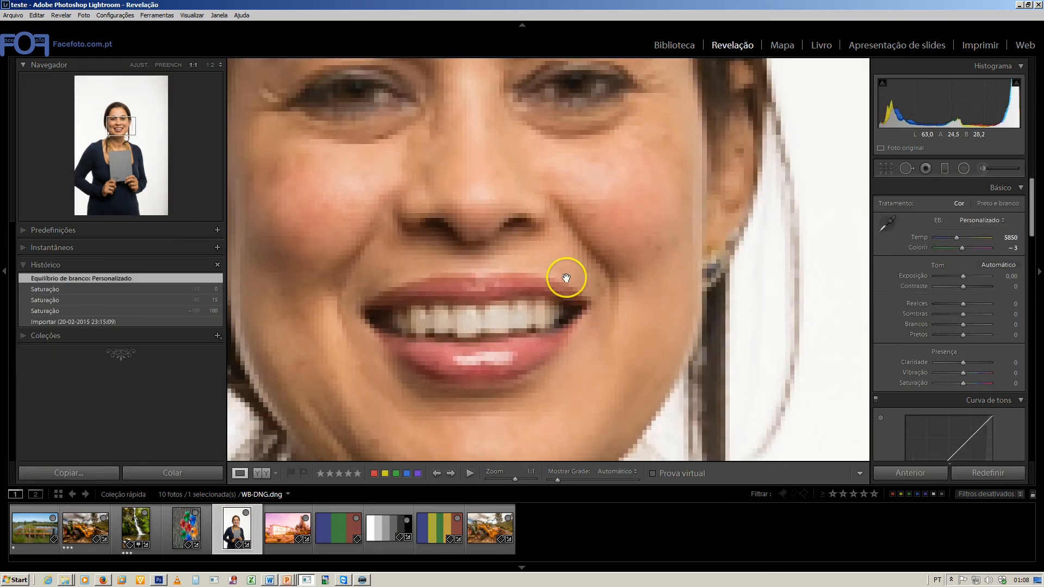
{"action": "left_click_drag", "start_coordinate": [541, 265], "coordinate": [567, 308]}
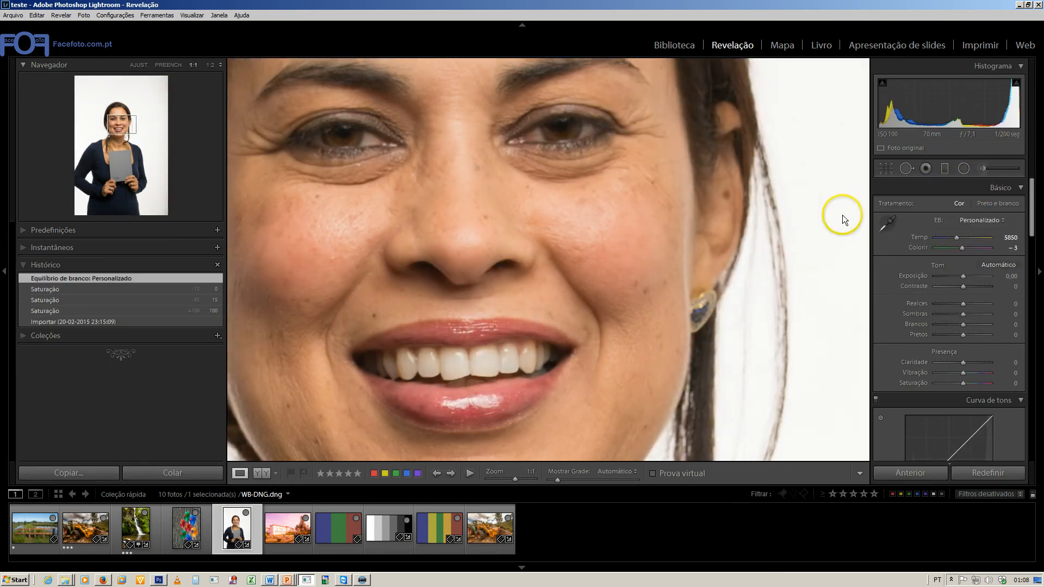
{"action": "left_click", "coordinate": [210, 65]}
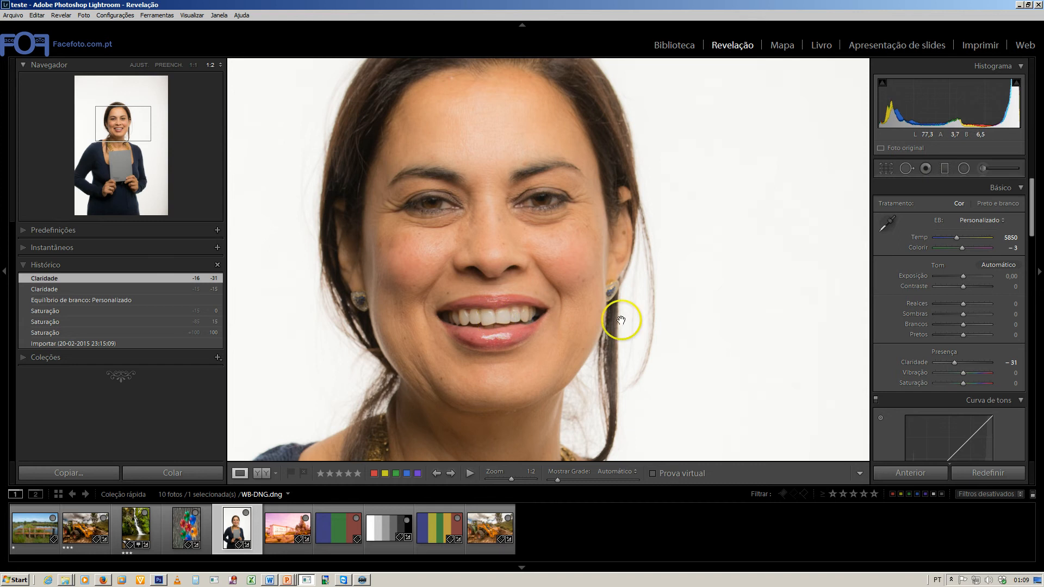
{"action": "scroll", "coordinate": [720, 333], "scroll_direction": "down", "scroll_amount": 4}
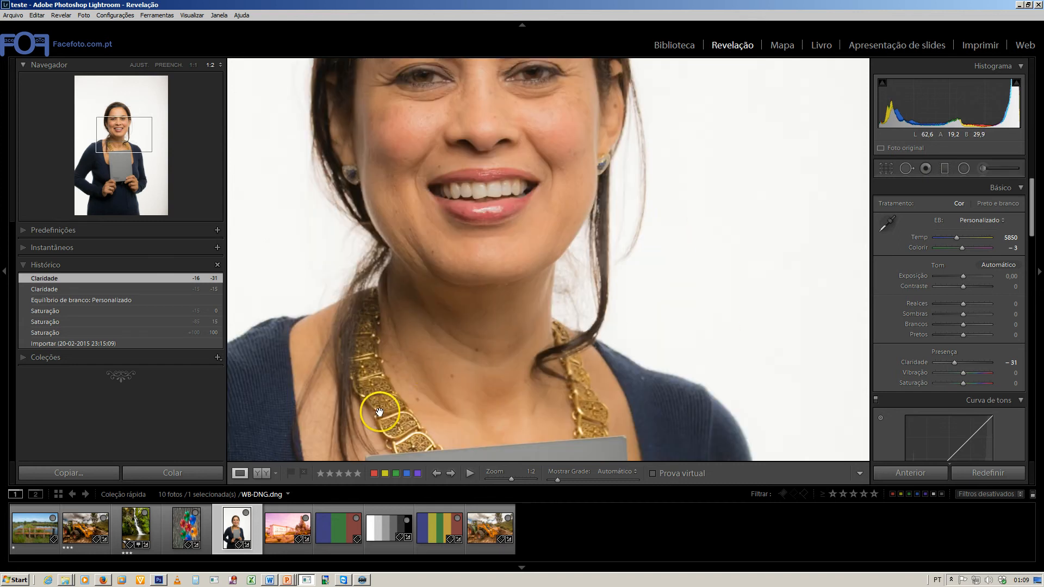
{"action": "scroll", "coordinate": [424, 289], "scroll_direction": "down", "scroll_amount": 4}
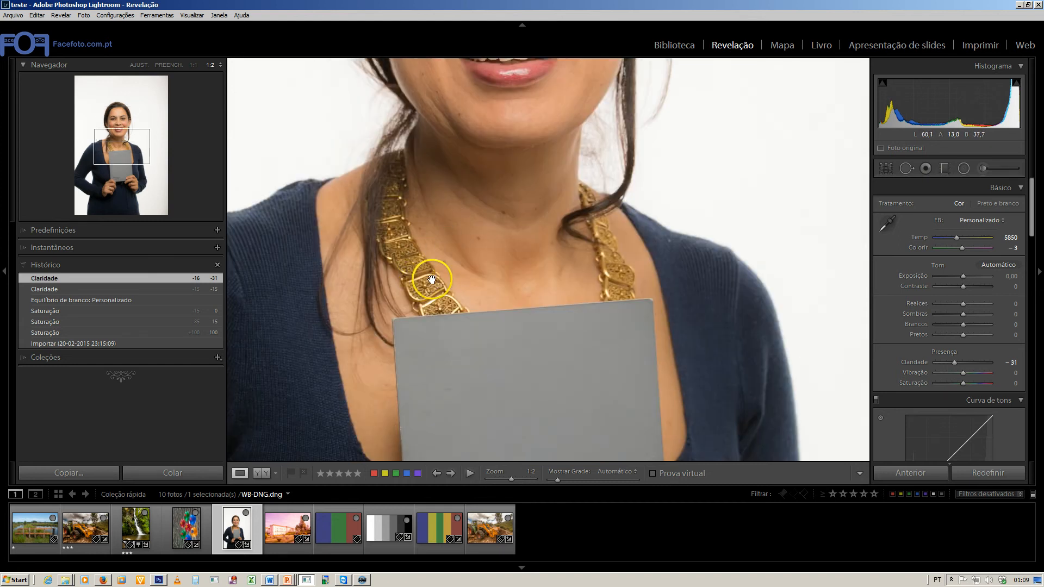
{"action": "scroll", "coordinate": [431, 279], "scroll_direction": "up", "scroll_amount": 2}
{"action": "scroll", "coordinate": [496, 341], "scroll_direction": "up", "scroll_amount": 5}
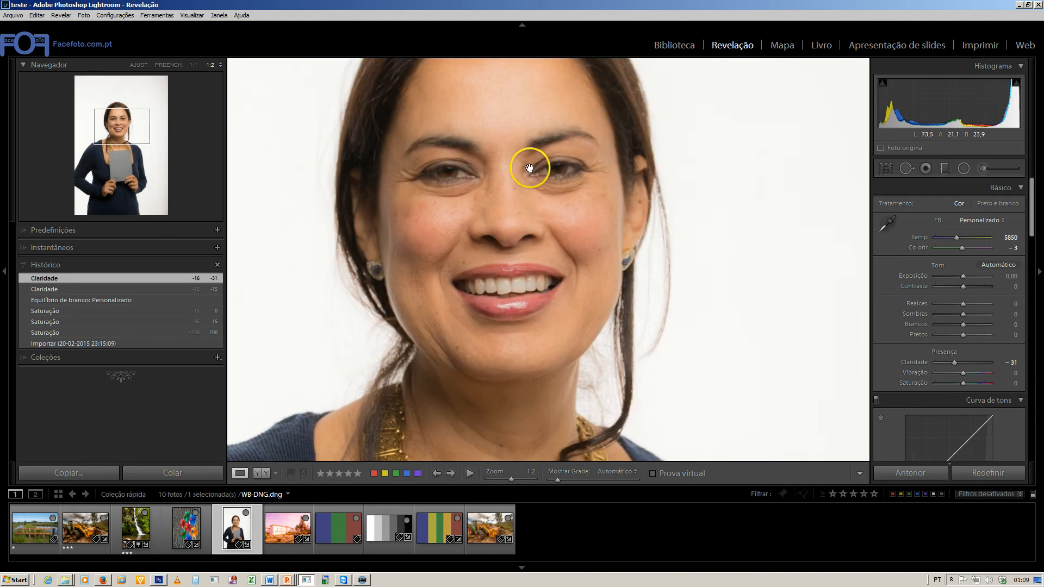
{"action": "scroll", "coordinate": [489, 285], "scroll_direction": "down", "scroll_amount": 2}
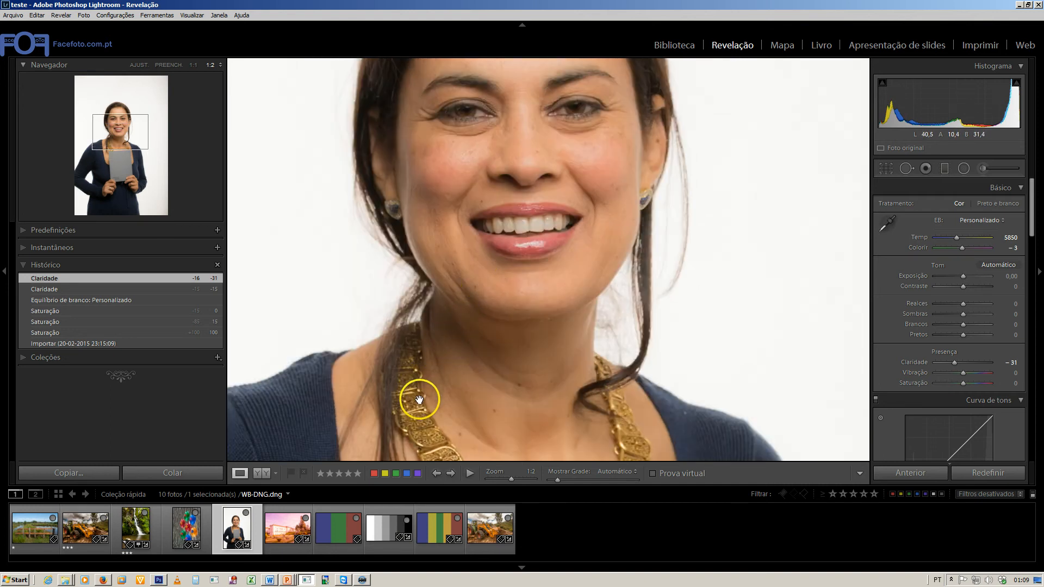
{"action": "scroll", "coordinate": [468, 353], "scroll_direction": "down", "scroll_amount": 1}
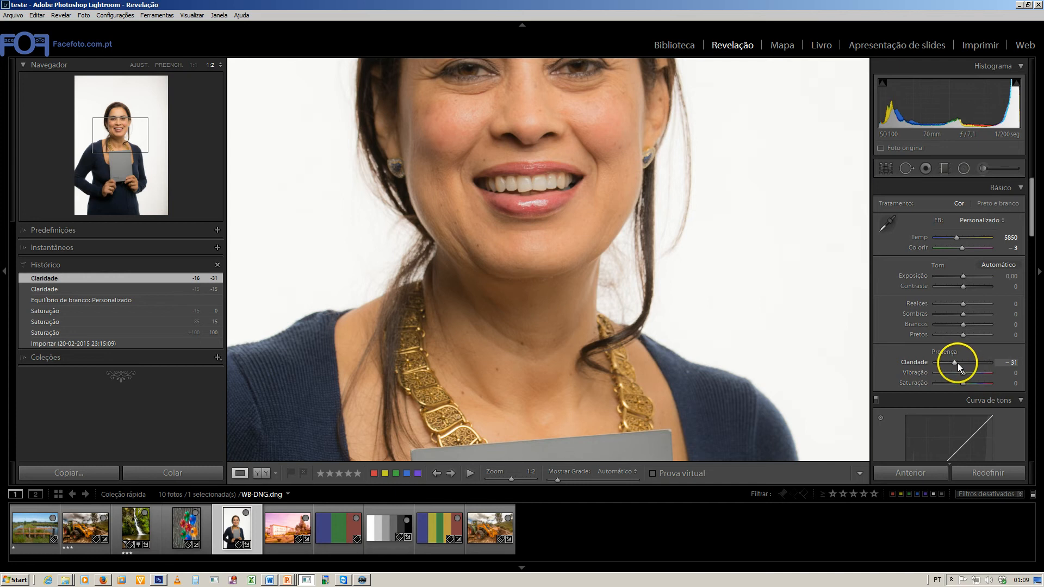
Step: Lower the portrait's Claridade to −82 and examine the softening on the skin, necklace and clothing
{"action": "left_click_drag", "start_coordinate": [957, 363], "coordinate": [943, 363]}
{"action": "left_click_drag", "start_coordinate": [701, 226], "coordinate": [718, 310]}
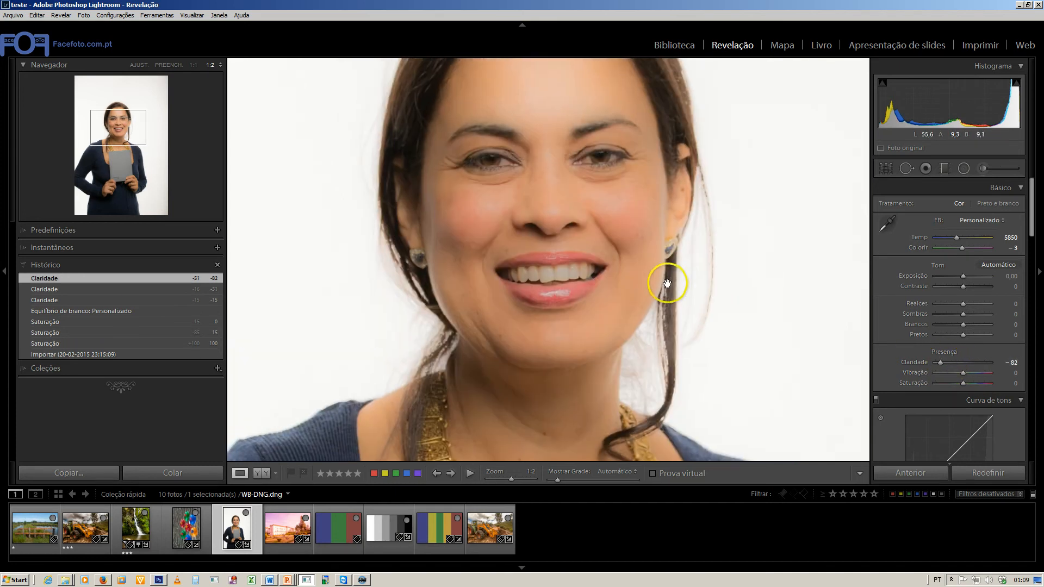
{"action": "left_click_drag", "start_coordinate": [570, 291], "coordinate": [584, 218]}
{"action": "left_click_drag", "start_coordinate": [533, 351], "coordinate": [546, 267]}
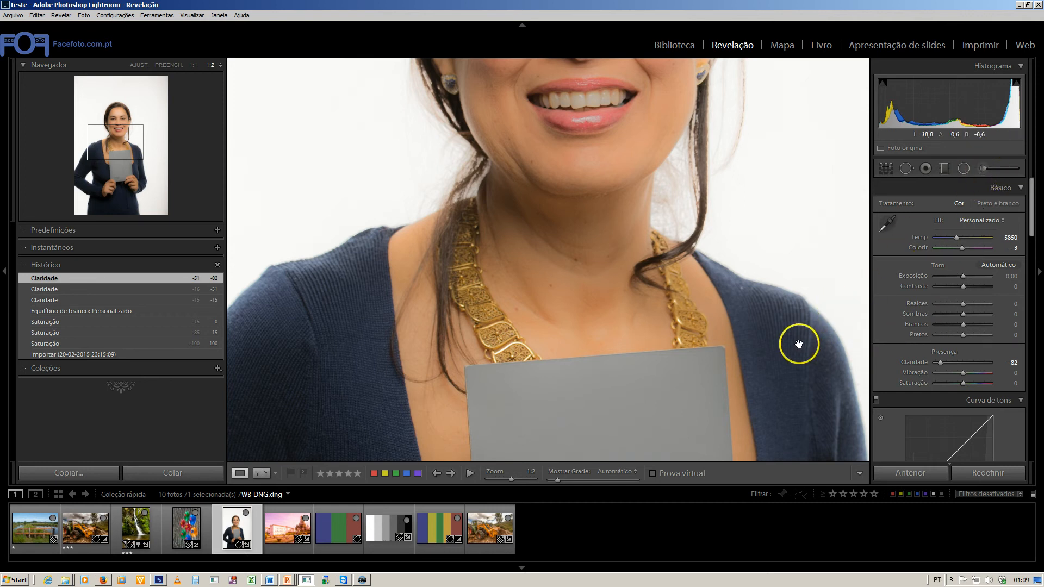
Step: Raise the portrait's Claridade to +84 and examine the effect on the face
{"action": "left_click_drag", "start_coordinate": [941, 362], "coordinate": [987, 362]}
{"action": "left_click_drag", "start_coordinate": [647, 158], "coordinate": [625, 256]}
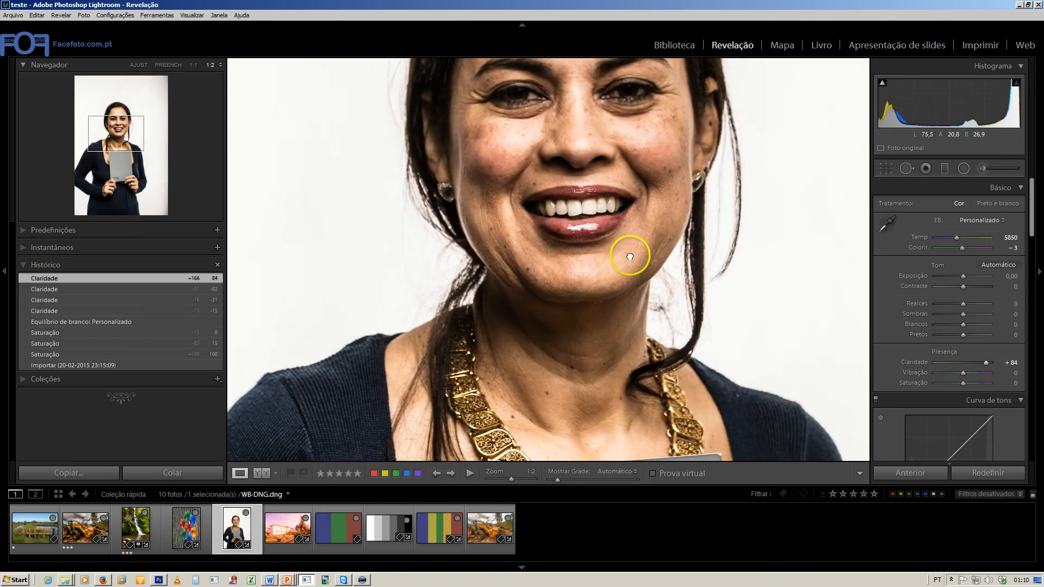
{"action": "left_click_drag", "start_coordinate": [652, 194], "coordinate": [621, 264]}
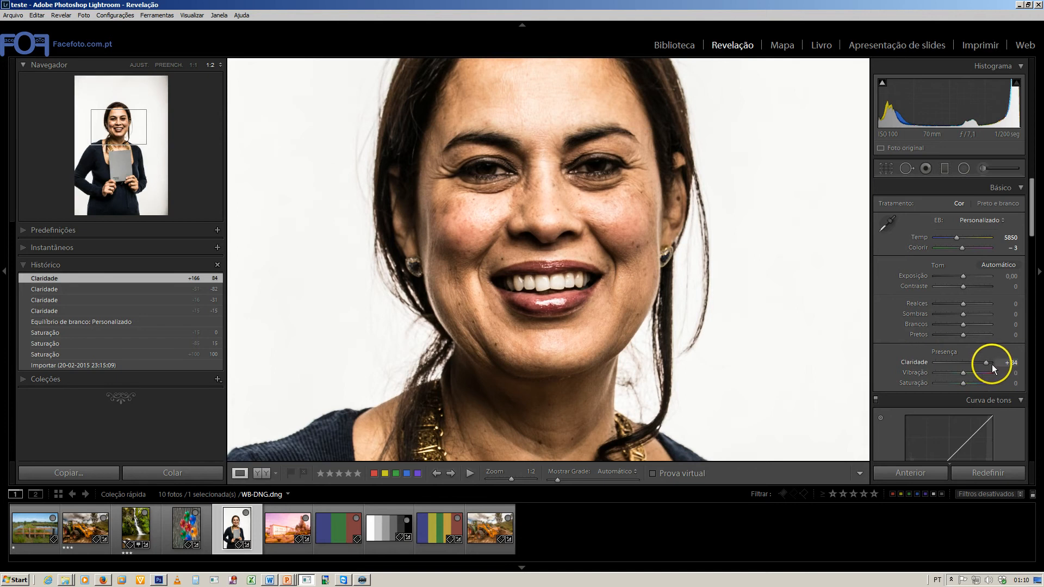
Step: Reduce the portrait's Claridade through +68, +47 and +37 to −21, and view the whole portrait
{"action": "left_click_drag", "start_coordinate": [991, 364], "coordinate": [981, 364]}
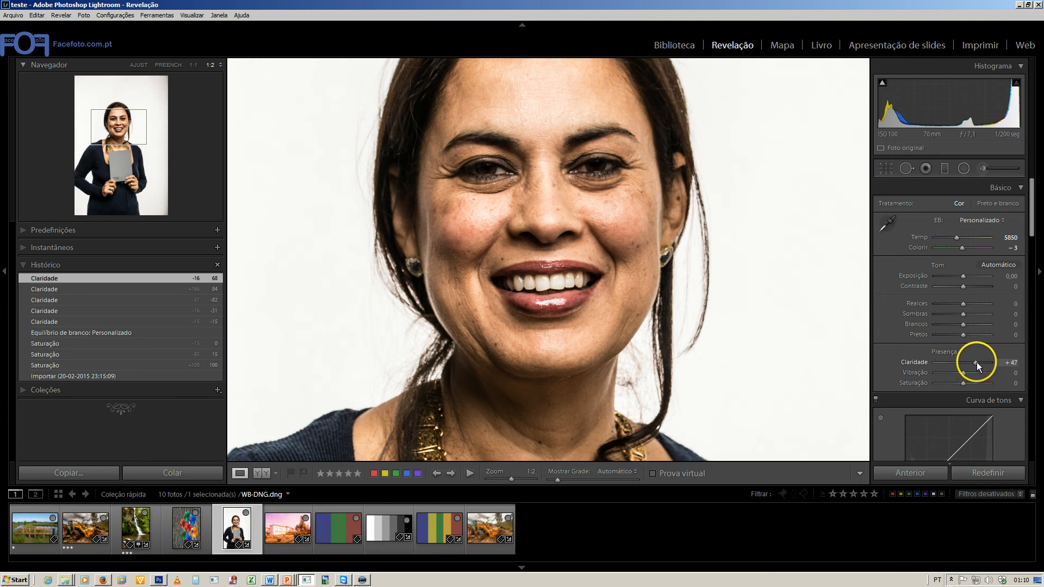
{"action": "mouse_move", "coordinate": [977, 362]}
{"action": "left_mouse_down"}
{"action": "mouse_move", "coordinate": [989, 363]}
{"action": "mouse_move", "coordinate": [964, 366]}
{"action": "mouse_move", "coordinate": [976, 366]}
{"action": "left_mouse_up"}
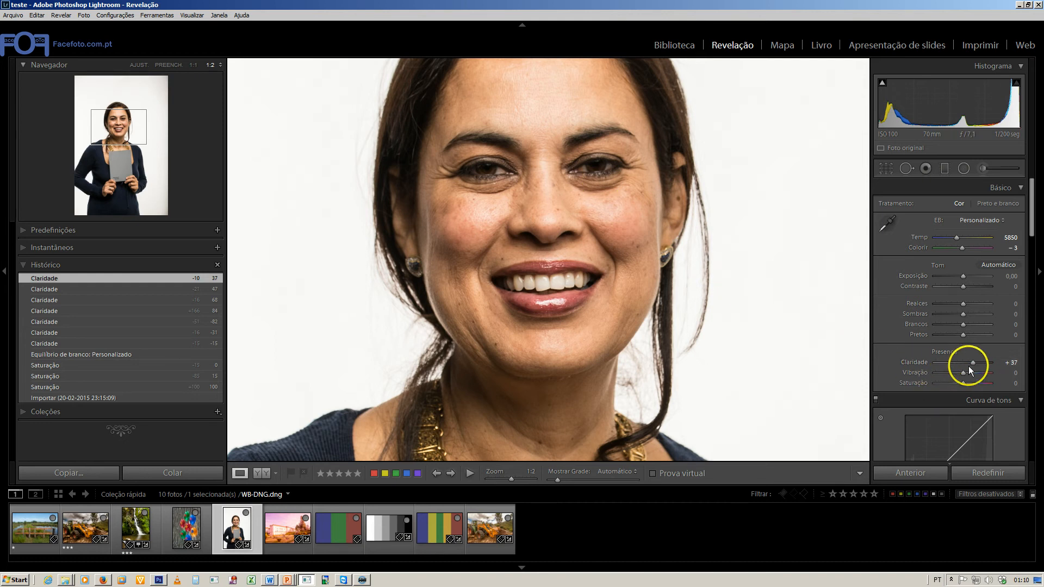
{"action": "left_click_drag", "start_coordinate": [970, 362], "coordinate": [957, 363]}
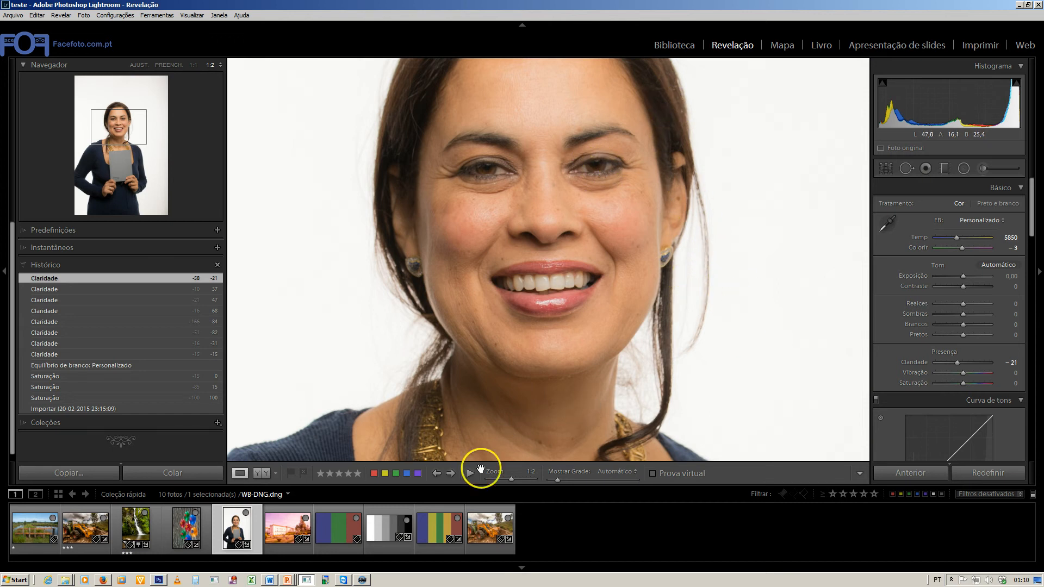
{"action": "left_click", "coordinate": [489, 350]}
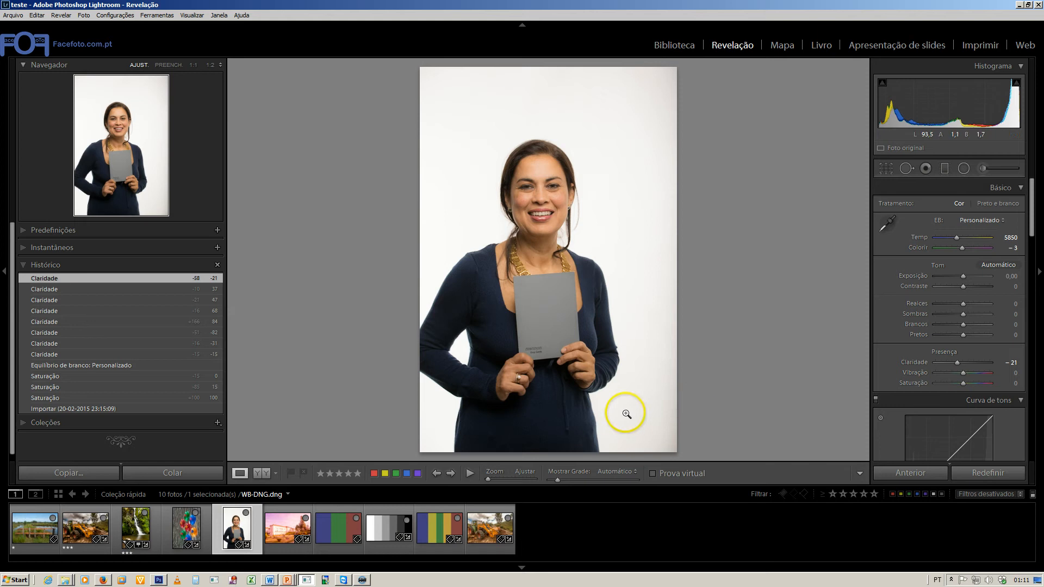
Step: Reset the portrait's Claridade, try +17, restore it to 0, and return to the tractor photo
{"action": "double_click", "coordinate": [921, 362]}
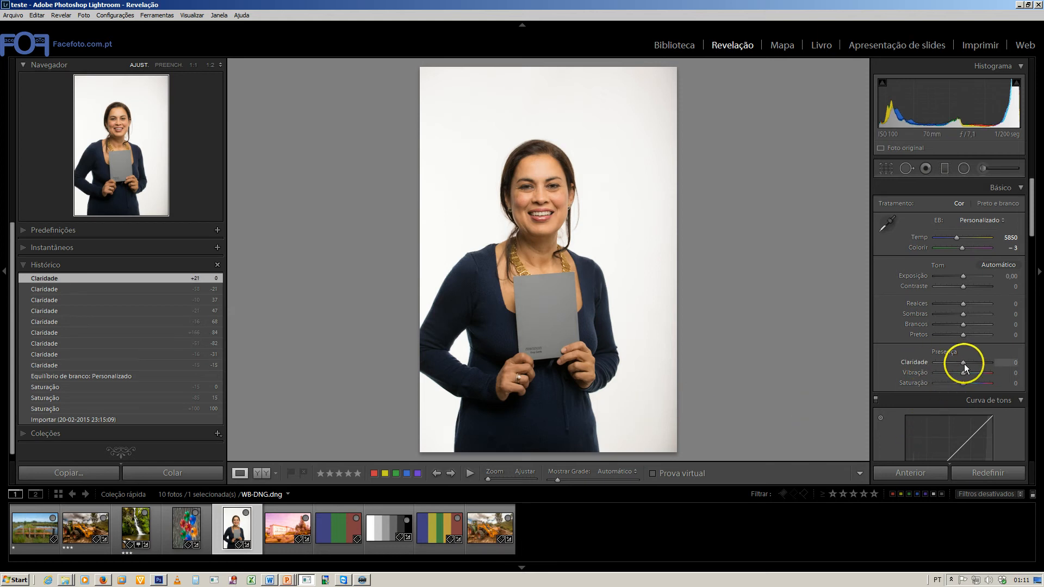
{"action": "left_click_drag", "start_coordinate": [963, 362], "coordinate": [966, 361]}
{"action": "left_click", "coordinate": [481, 525]}
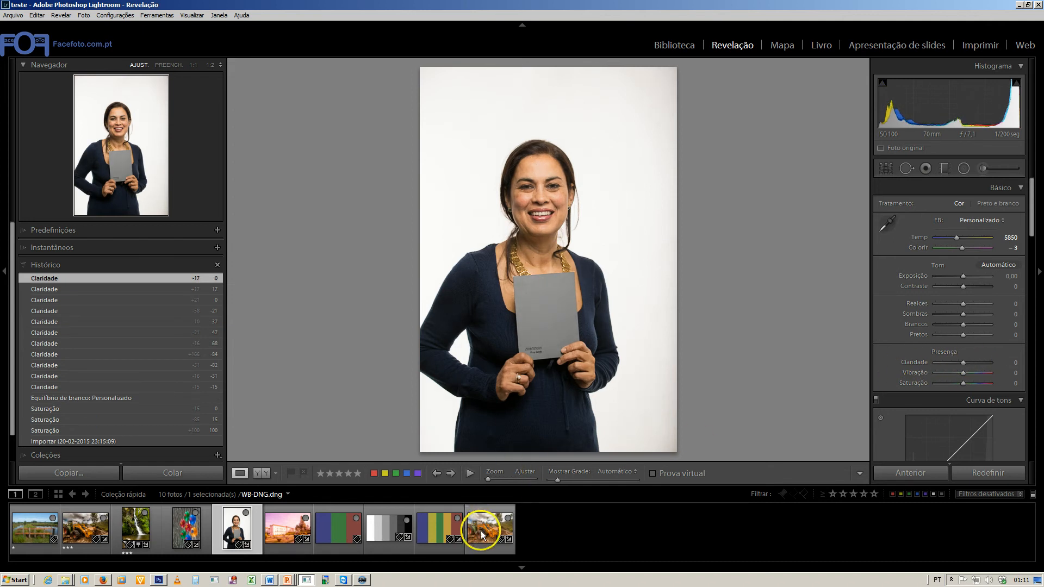
Step: Raise the tractor photo's Claridade to +56 and reset it to 0
{"action": "mouse_move", "coordinate": [967, 364]}
{"action": "left_mouse_down"}
{"action": "mouse_move", "coordinate": [985, 363]}
{"action": "mouse_move", "coordinate": [978, 364]}
{"action": "left_mouse_up"}
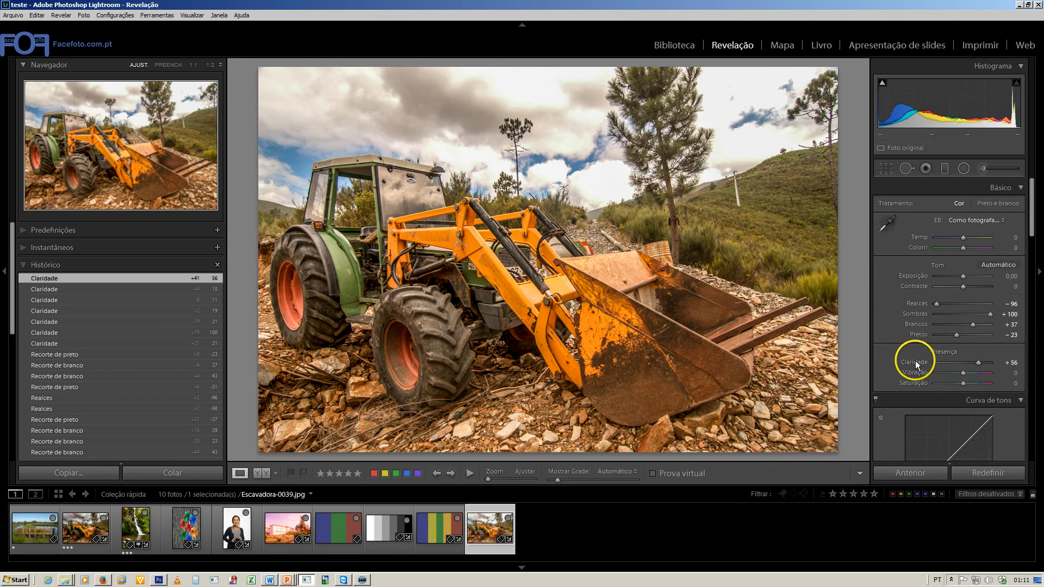
{"action": "scroll", "coordinate": [915, 362], "scroll_direction": "down", "scroll_amount": 3}
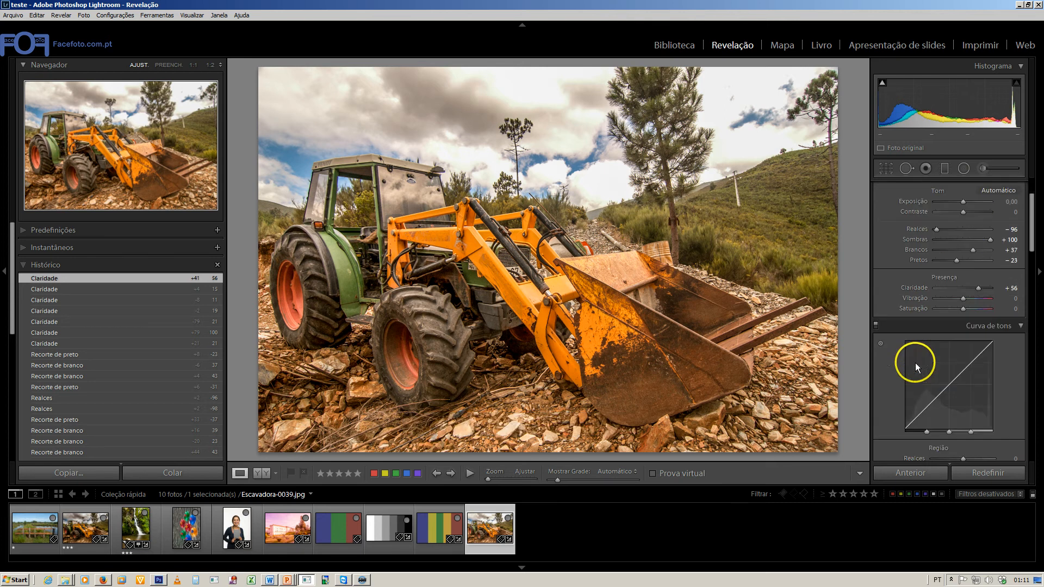
{"action": "double_click", "coordinate": [917, 290]}
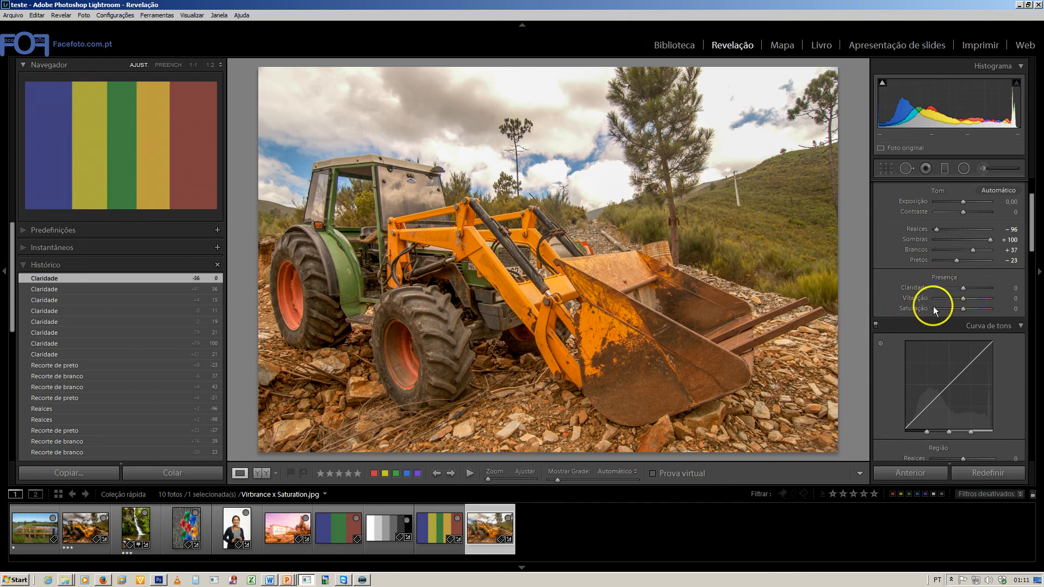
Step: Open the colour-stripe image Virbrance x Saturation.jpg, try Temp at +25 and reset it to 0
{"action": "left_click", "coordinate": [436, 530]}
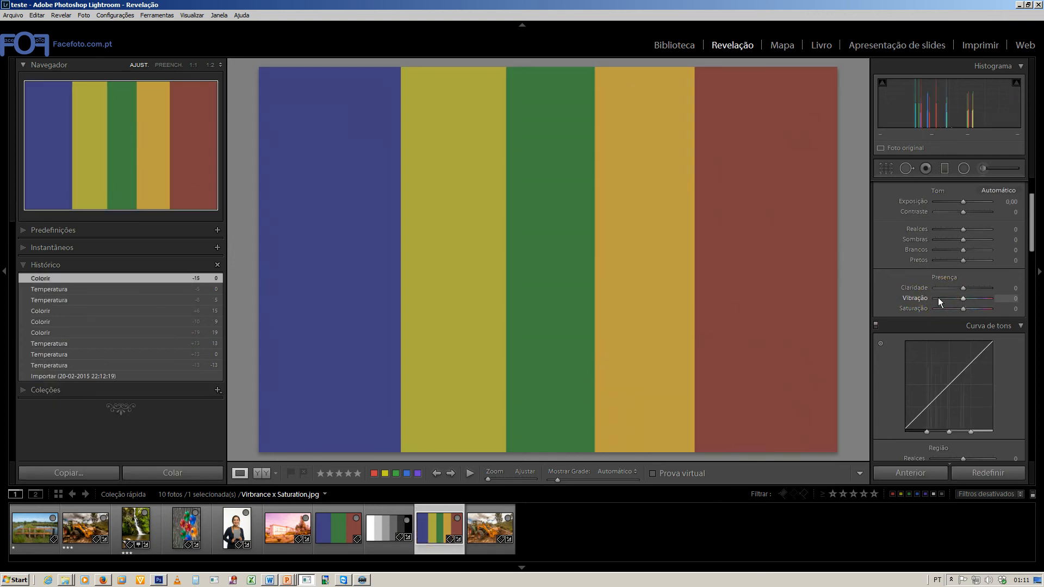
{"action": "left_click", "coordinate": [922, 298]}
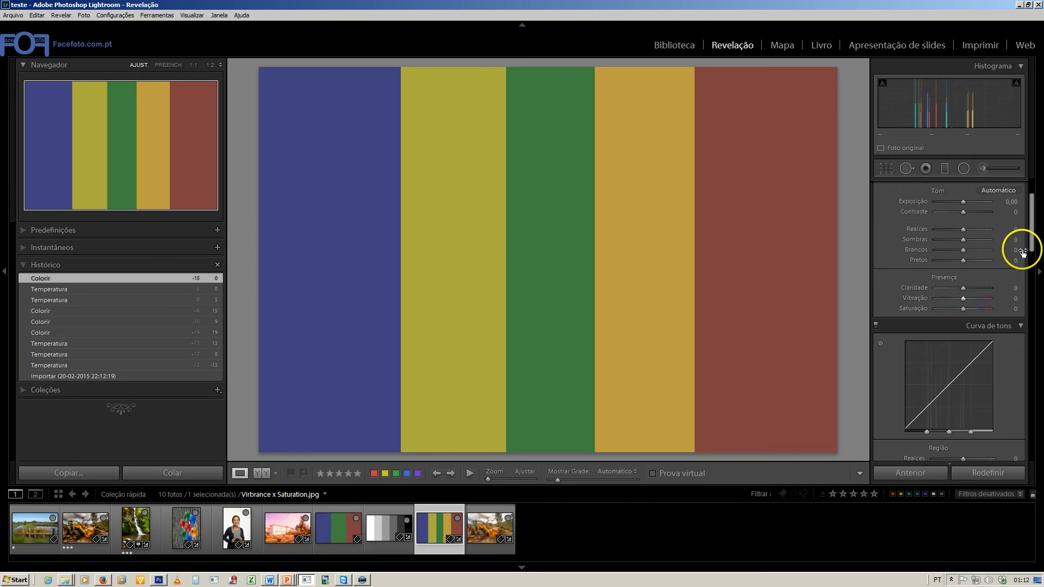
{"action": "left_click_drag", "start_coordinate": [1029, 240], "coordinate": [1029, 214]}
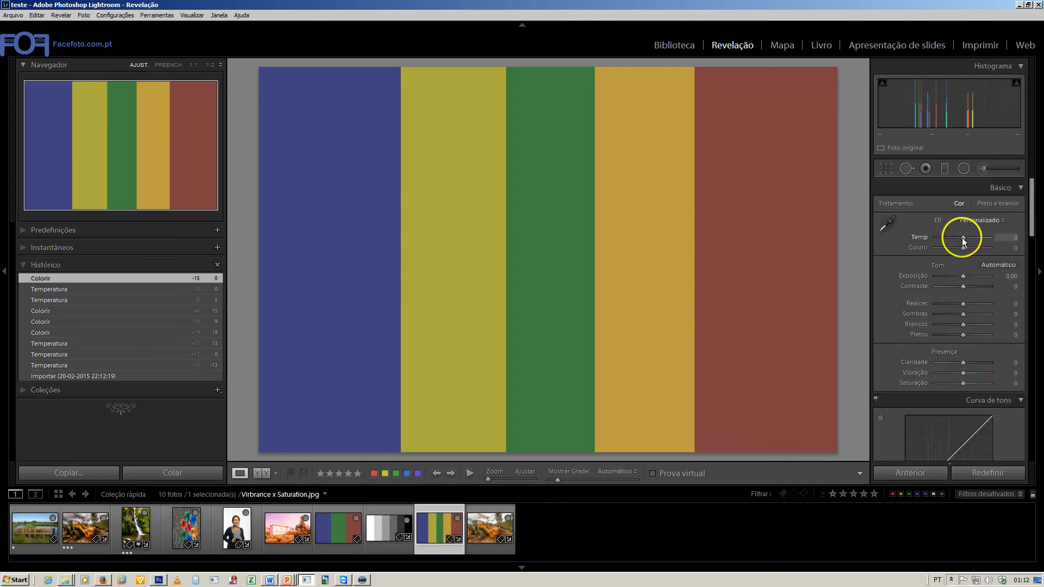
{"action": "mouse_move", "coordinate": [961, 239]}
{"action": "left_mouse_down"}
{"action": "mouse_move", "coordinate": [943, 239]}
{"action": "mouse_move", "coordinate": [987, 239]}
{"action": "mouse_move", "coordinate": [968, 237]}
{"action": "left_mouse_up"}
{"action": "double_click", "coordinate": [925, 237]}
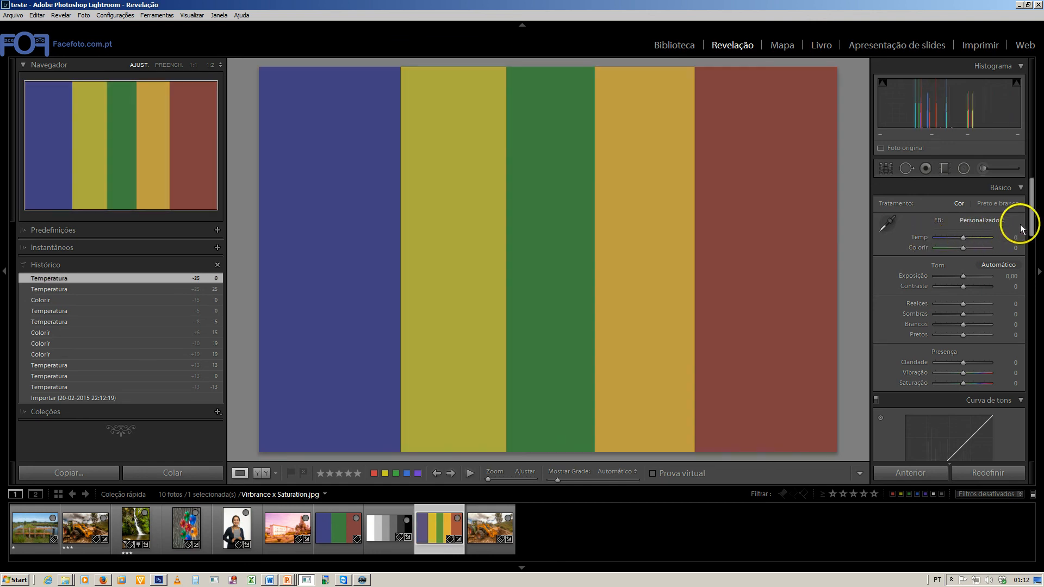
Step: Try the colour stripes' Vibração at +41, +31 and −3, and reset it to 0
{"action": "mouse_move", "coordinate": [1030, 218]}
{"action": "left_mouse_down"}
{"action": "mouse_move", "coordinate": [1029, 272]}
{"action": "mouse_move", "coordinate": [1027, 234]}
{"action": "left_mouse_up"}
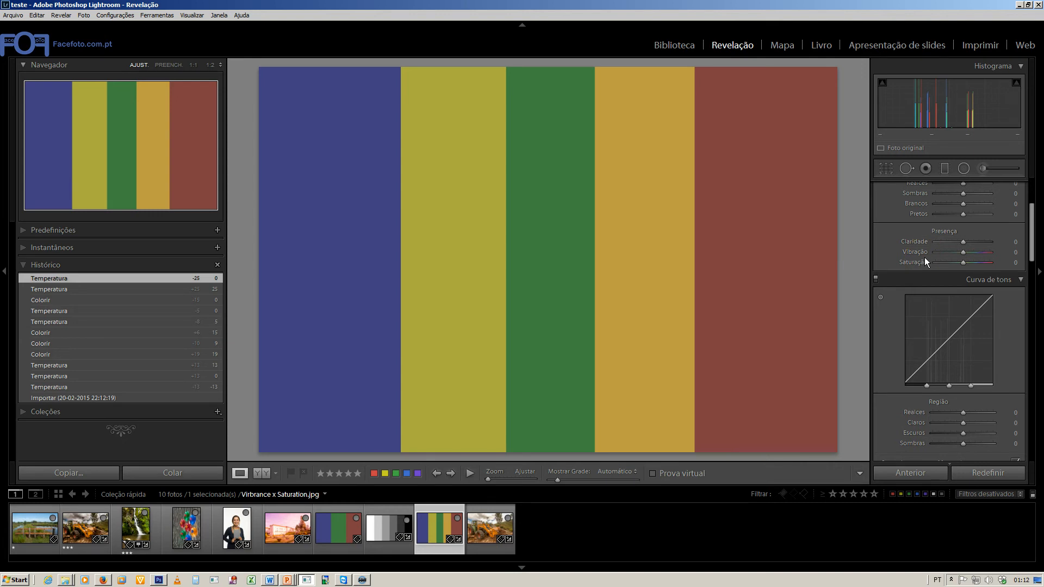
{"action": "left_click_drag", "start_coordinate": [953, 256], "coordinate": [972, 253]}
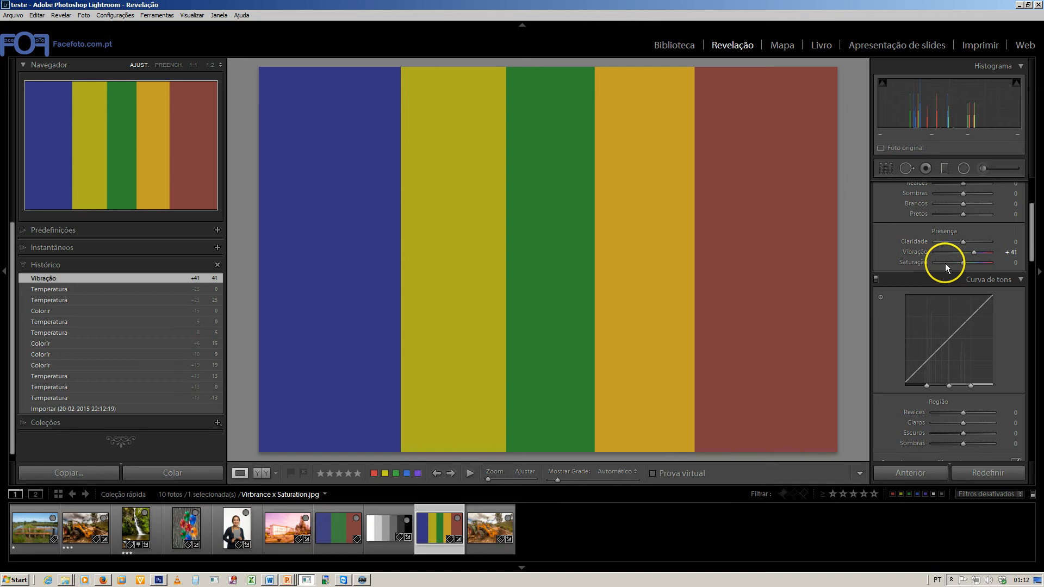
{"action": "left_click_drag", "start_coordinate": [976, 252], "coordinate": [894, 262]}
{"action": "double_click", "coordinate": [921, 251]}
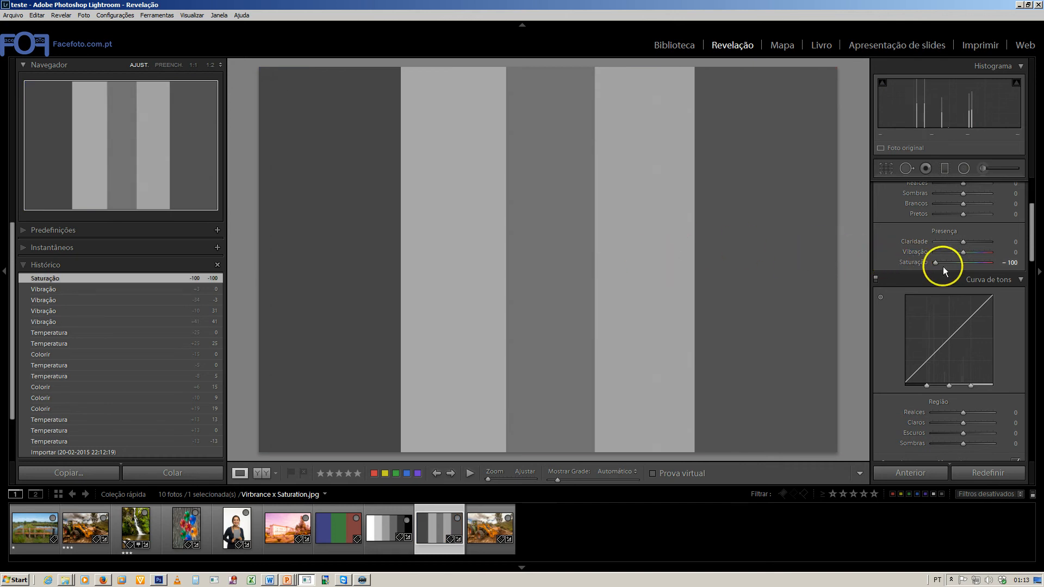
Step: Compare Saturação at −100 with Vibração at −100 on the colour stripes, resetting each to 0
{"action": "double_click", "coordinate": [912, 262]}
{"action": "left_click_drag", "start_coordinate": [962, 252], "coordinate": [914, 254]}
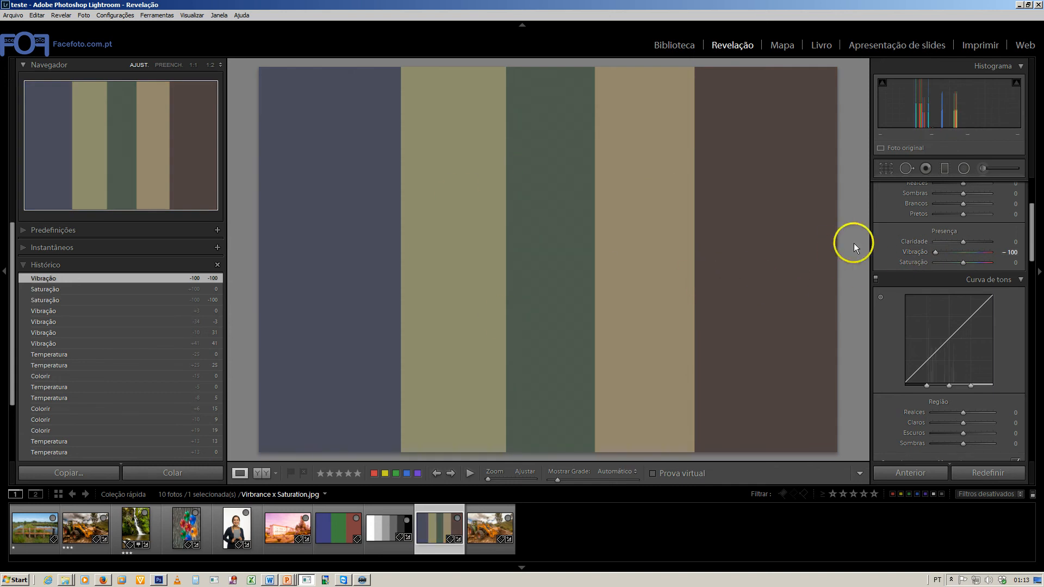
{"action": "double_click", "coordinate": [916, 252]}
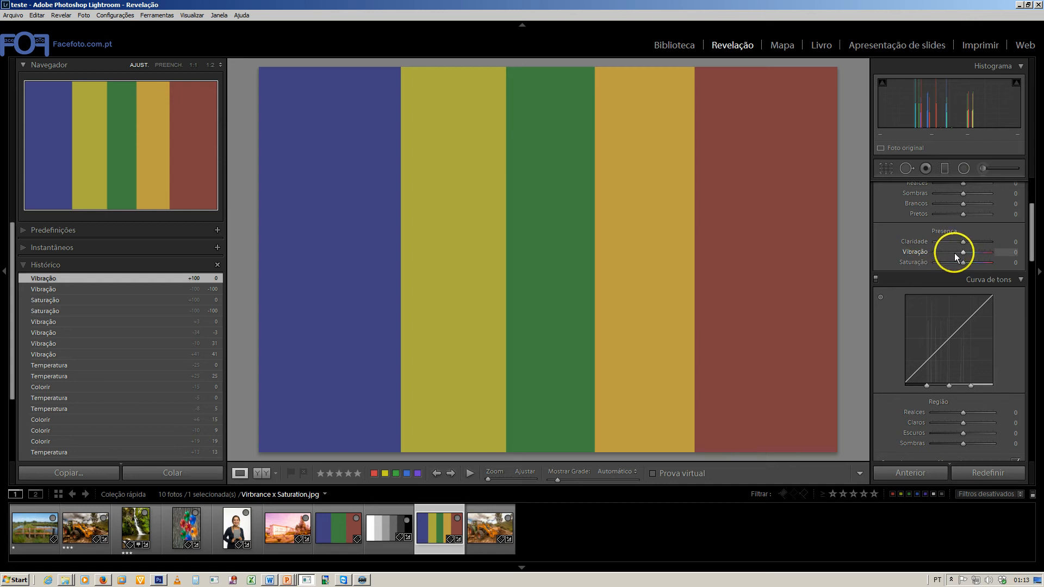
Step: Raise the stripes' Vibração through +3, +19 and +29 to +31, reset it, try −17 and restore it to 0
{"action": "left_click_drag", "start_coordinate": [962, 252], "coordinate": [968, 253]}
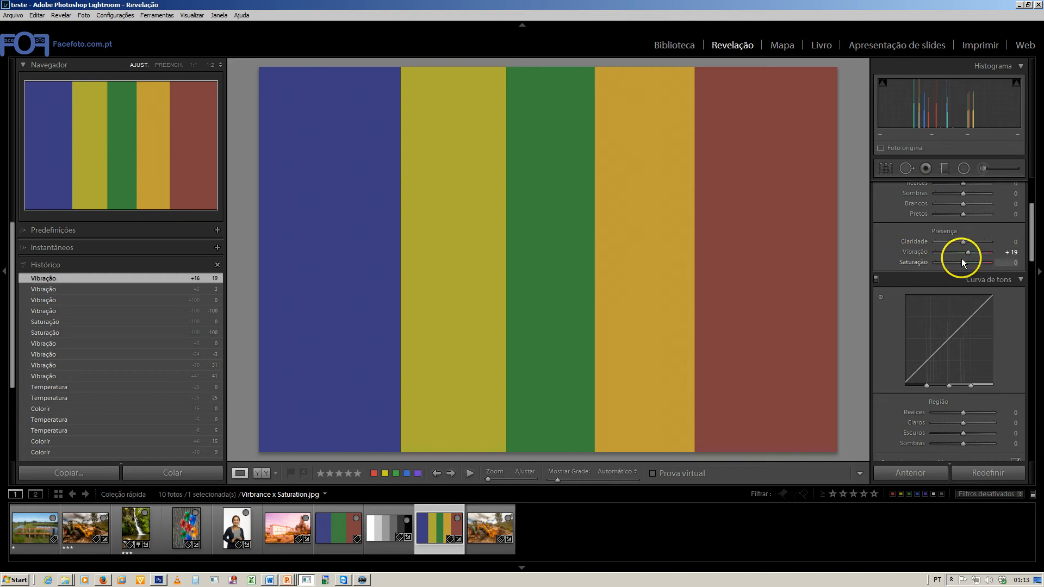
{"action": "left_click_drag", "start_coordinate": [967, 253], "coordinate": [970, 253]}
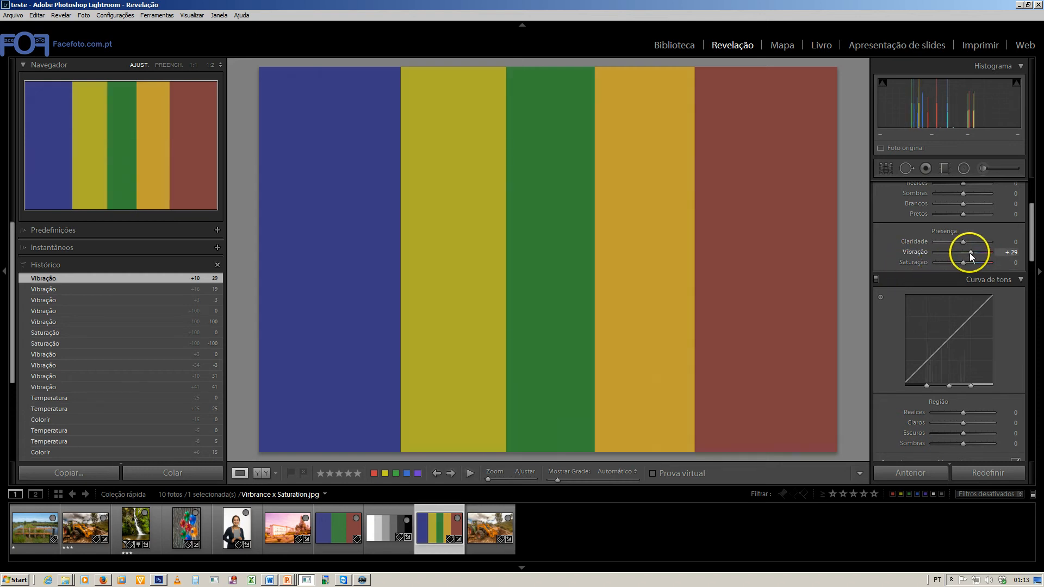
{"action": "left_click_drag", "start_coordinate": [969, 252], "coordinate": [970, 254]}
{"action": "double_click", "coordinate": [927, 253]}
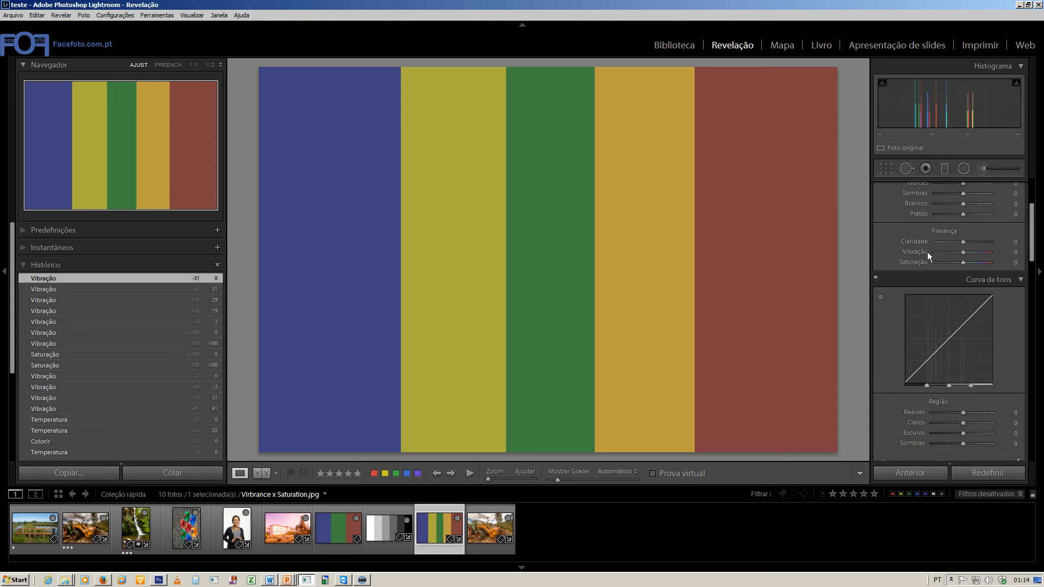
{"action": "mouse_move", "coordinate": [928, 252]}
{"action": "left_mouse_down"}
{"action": "mouse_move", "coordinate": [970, 252]}
{"action": "mouse_move", "coordinate": [924, 255]}
{"action": "left_mouse_up"}
{"action": "double_click", "coordinate": [920, 251]}
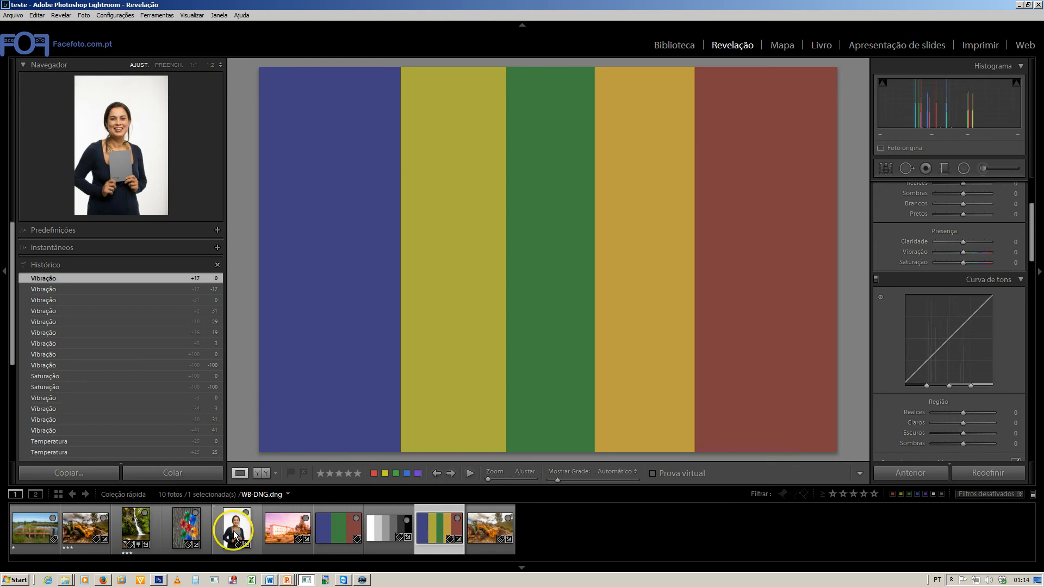
Step: Open the portrait WB-DNG.dng, try Vibração at +64 and reset it to 0
{"action": "left_click", "coordinate": [242, 526]}
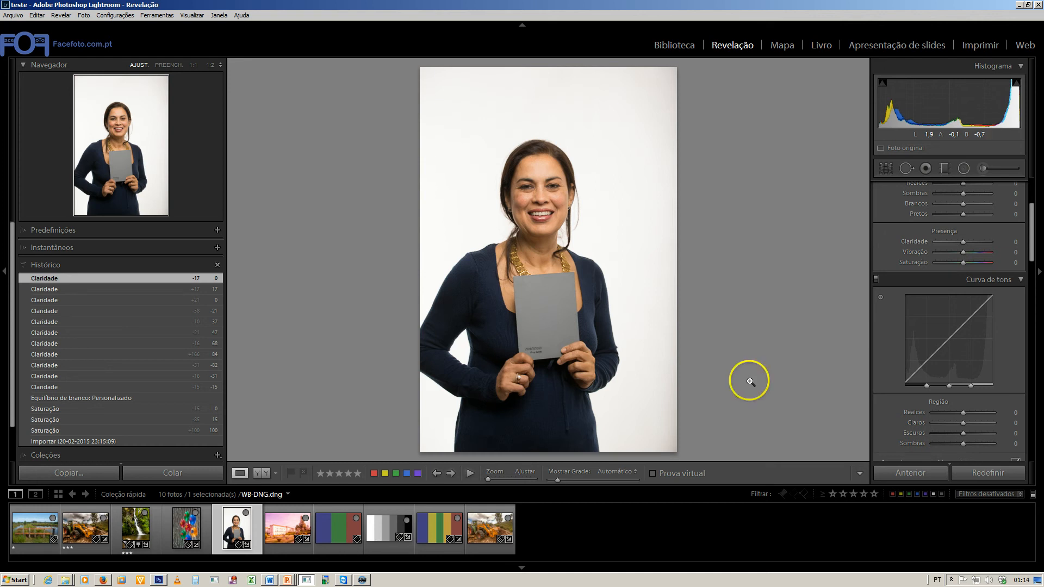
{"action": "left_click_drag", "start_coordinate": [963, 253], "coordinate": [981, 253]}
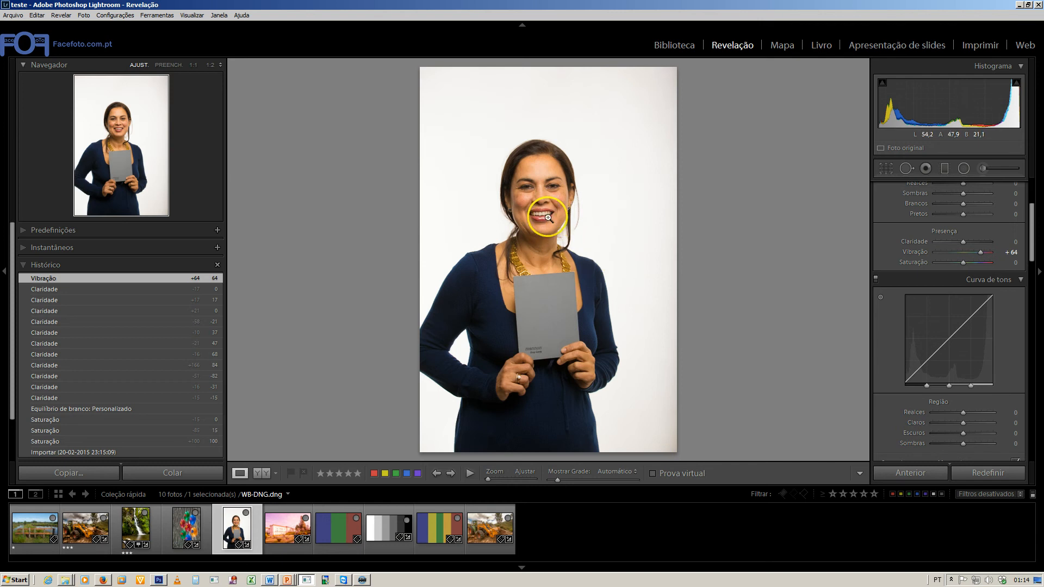
{"action": "double_click", "coordinate": [915, 252]}
Step: Raise the portrait's Saturação to +100, examine the skin tones, and reset it to 0
{"action": "left_click_drag", "start_coordinate": [961, 265], "coordinate": [964, 263]}
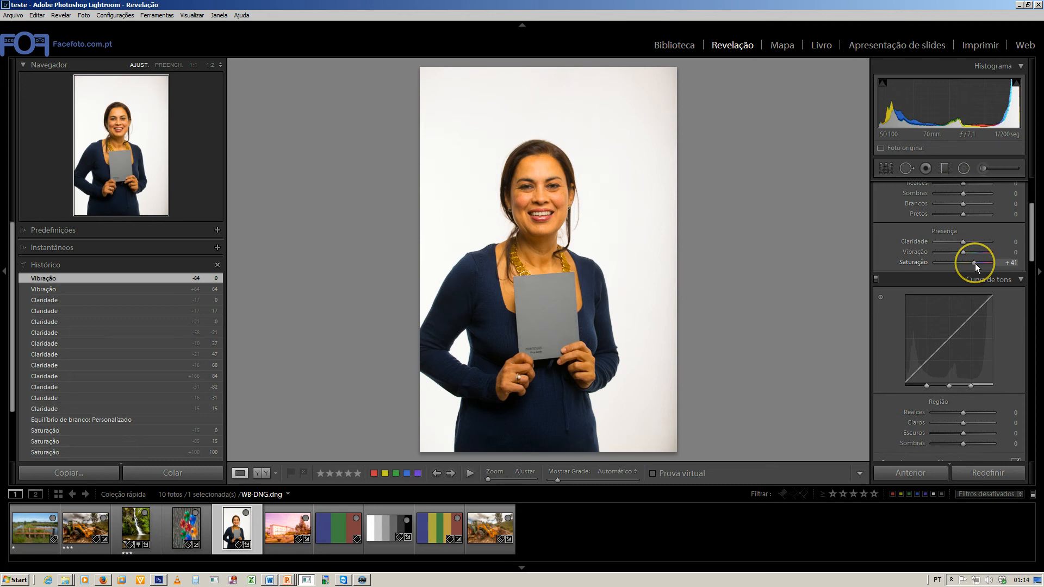
{"action": "left_click_drag", "start_coordinate": [975, 264], "coordinate": [972, 265]}
{"action": "left_click_drag", "start_coordinate": [972, 265], "coordinate": [996, 266]}
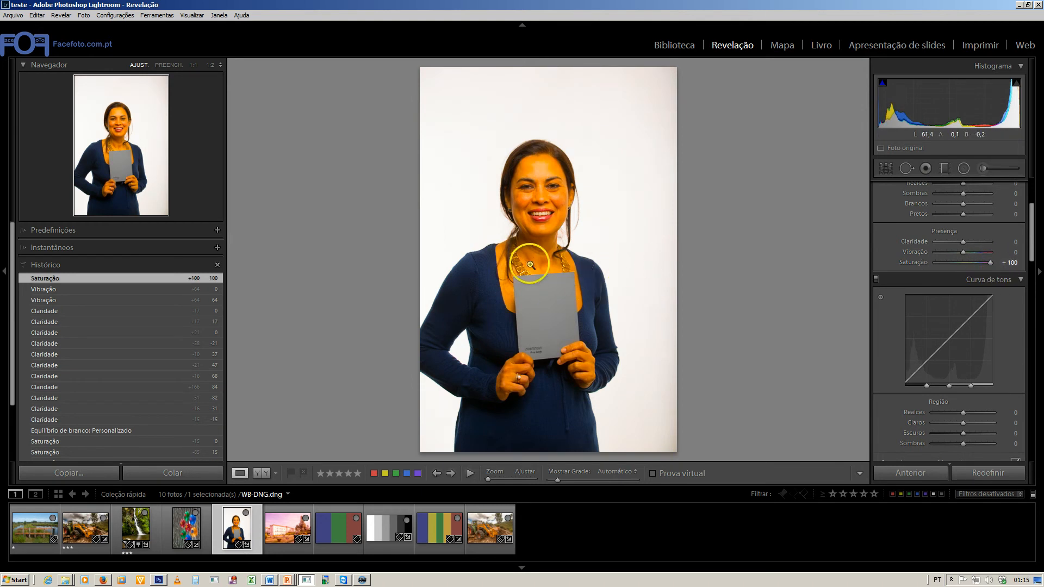
{"action": "double_click", "coordinate": [915, 262]}
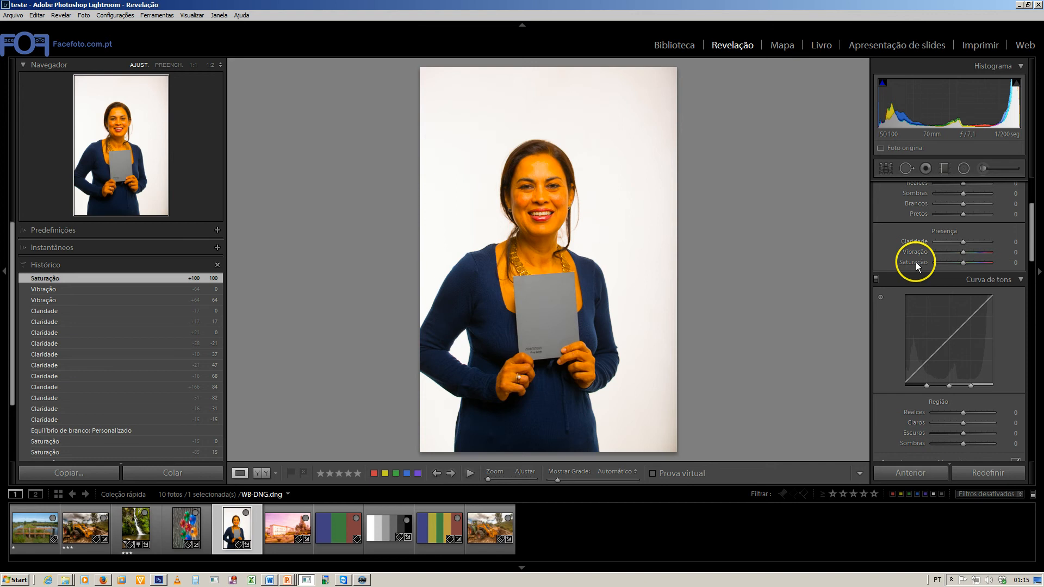
Step: Raise the portrait's Vibração to +88, lower it to +54, and examine the skin, necklace and clothing up close
{"action": "left_click_drag", "start_coordinate": [963, 253], "coordinate": [987, 253]}
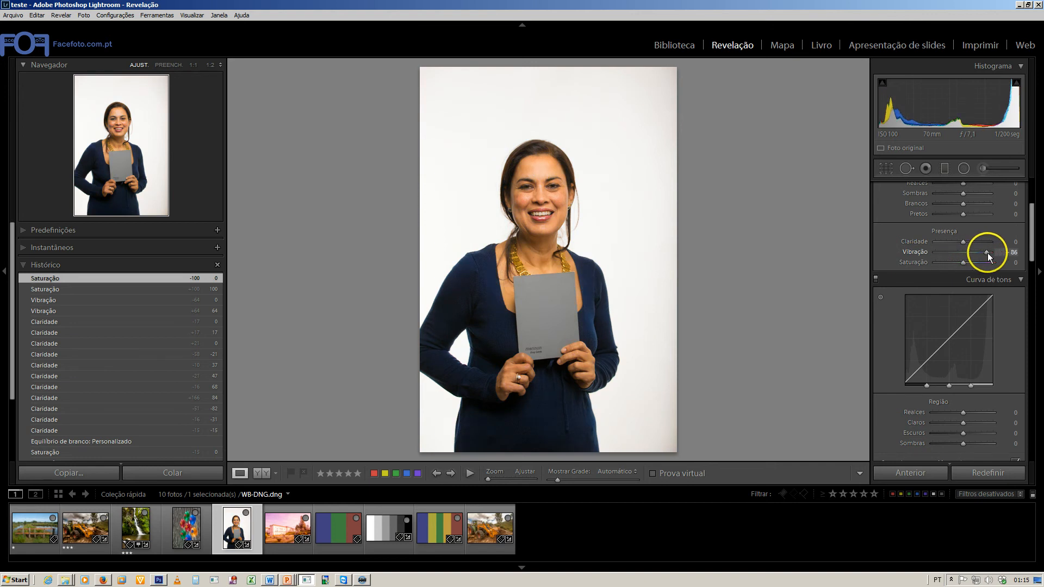
{"action": "left_click", "coordinate": [596, 325]}
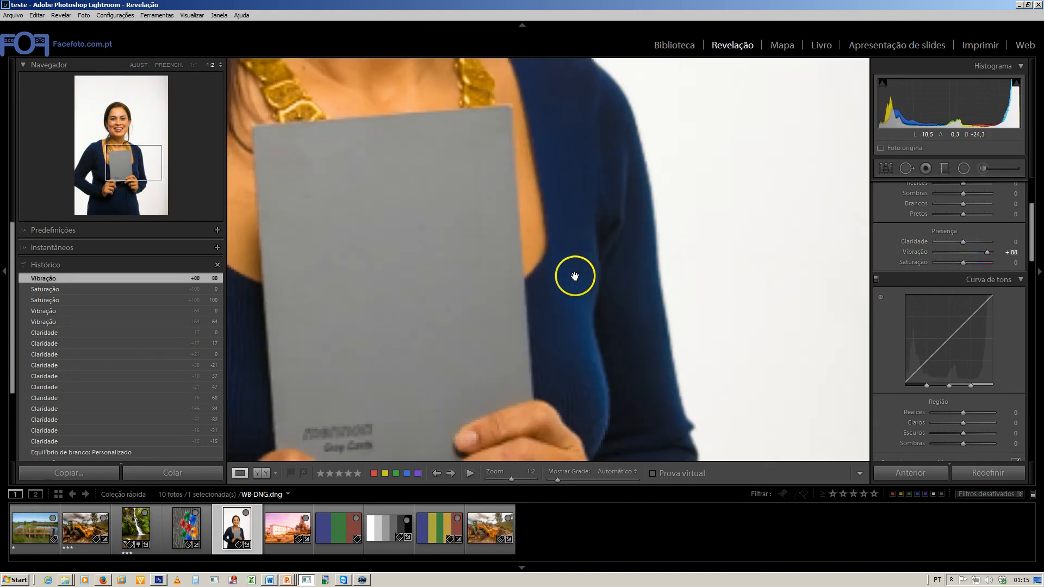
{"action": "left_click_drag", "start_coordinate": [573, 275], "coordinate": [585, 344]}
{"action": "mouse_move", "coordinate": [987, 253]}
{"action": "left_mouse_down"}
{"action": "mouse_move", "coordinate": [968, 251]}
{"action": "mouse_move", "coordinate": [999, 250]}
{"action": "mouse_move", "coordinate": [979, 250]}
{"action": "left_mouse_up"}
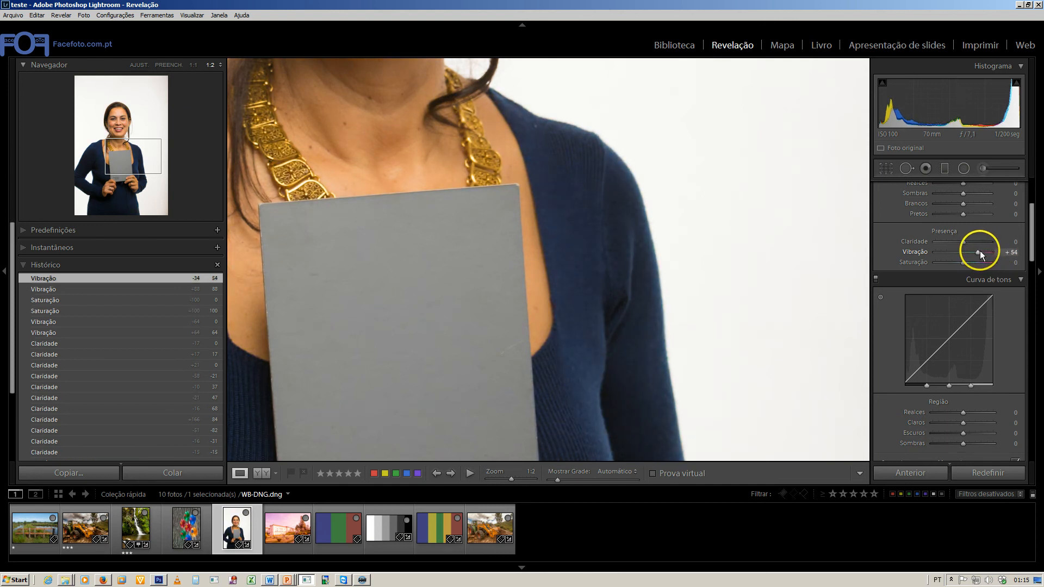
{"action": "left_click_drag", "start_coordinate": [538, 226], "coordinate": [632, 298]}
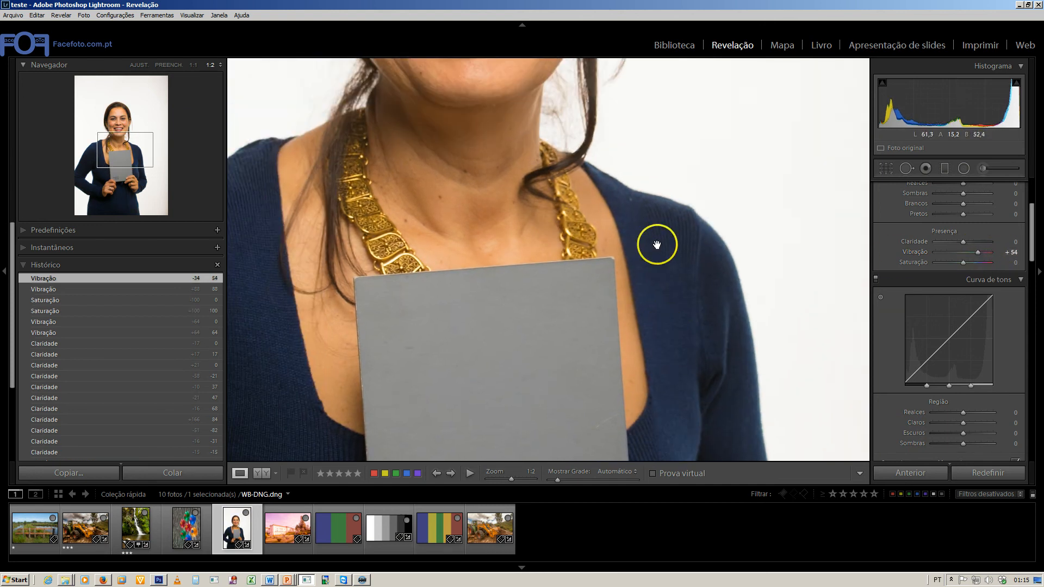
Step: Adjust the portrait's Vibração through −1 and +25 to +39, and view the whole photo
{"action": "mouse_move", "coordinate": [979, 254]}
{"action": "left_mouse_down"}
{"action": "mouse_move", "coordinate": [960, 253]}
{"action": "mouse_move", "coordinate": [973, 252]}
{"action": "left_mouse_up"}
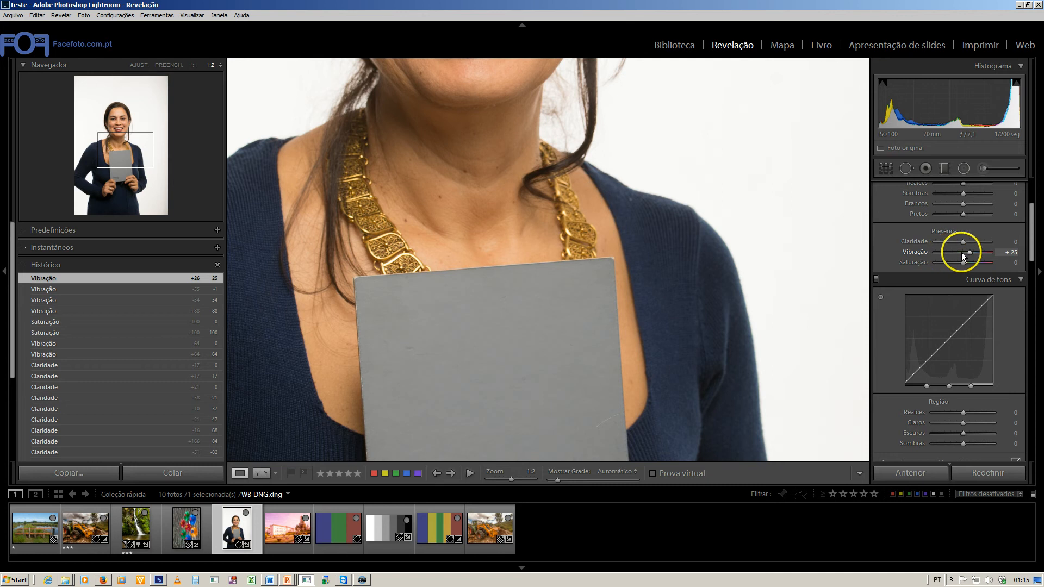
{"action": "left_click_drag", "start_coordinate": [970, 252], "coordinate": [973, 253]}
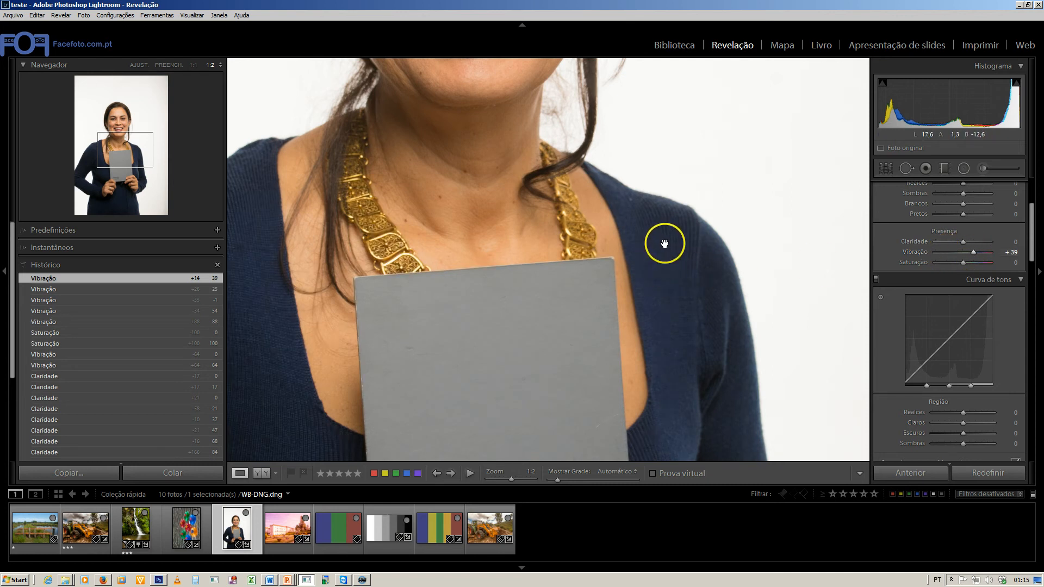
{"action": "left_click", "coordinate": [653, 259]}
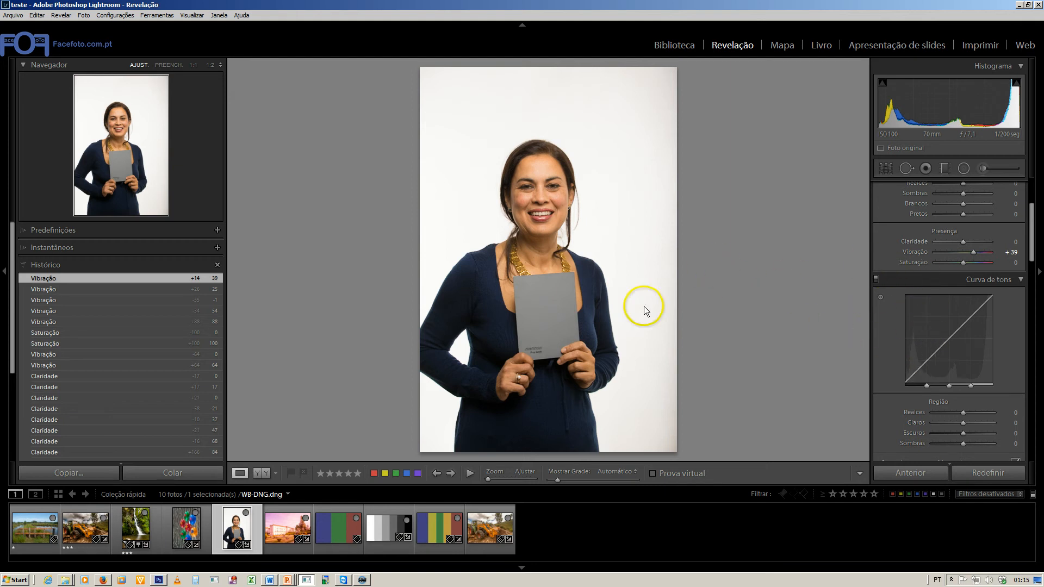
Step: Open the greyscale image Tonal.jpg, switch its tone curve to point editing, and bend it into a wavy shape with six custom points
{"action": "left_click", "coordinate": [386, 523]}
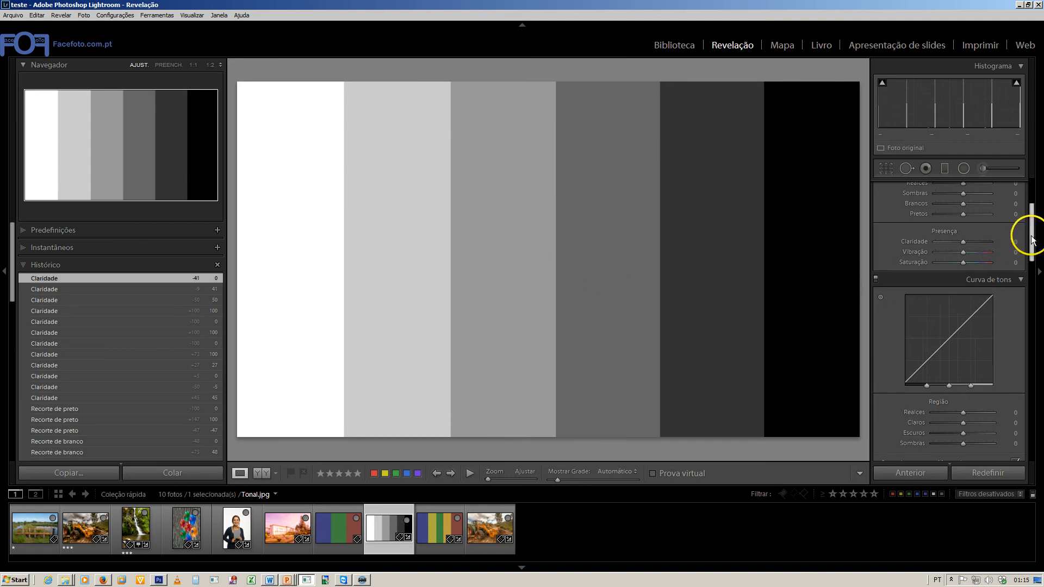
{"action": "left_click_drag", "start_coordinate": [1032, 240], "coordinate": [1032, 254]}
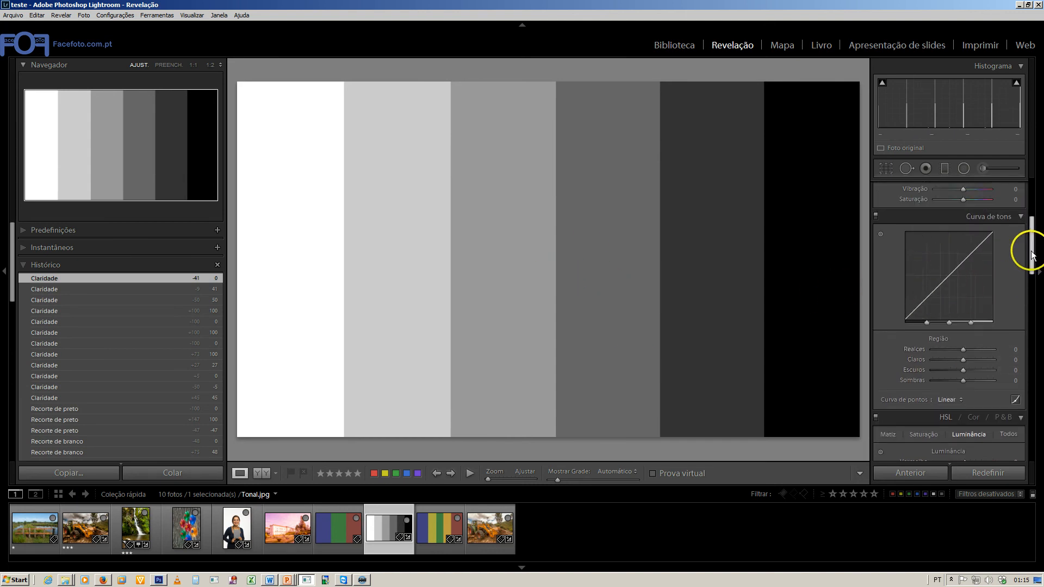
{"action": "left_click_drag", "start_coordinate": [1032, 255], "coordinate": [1032, 240]}
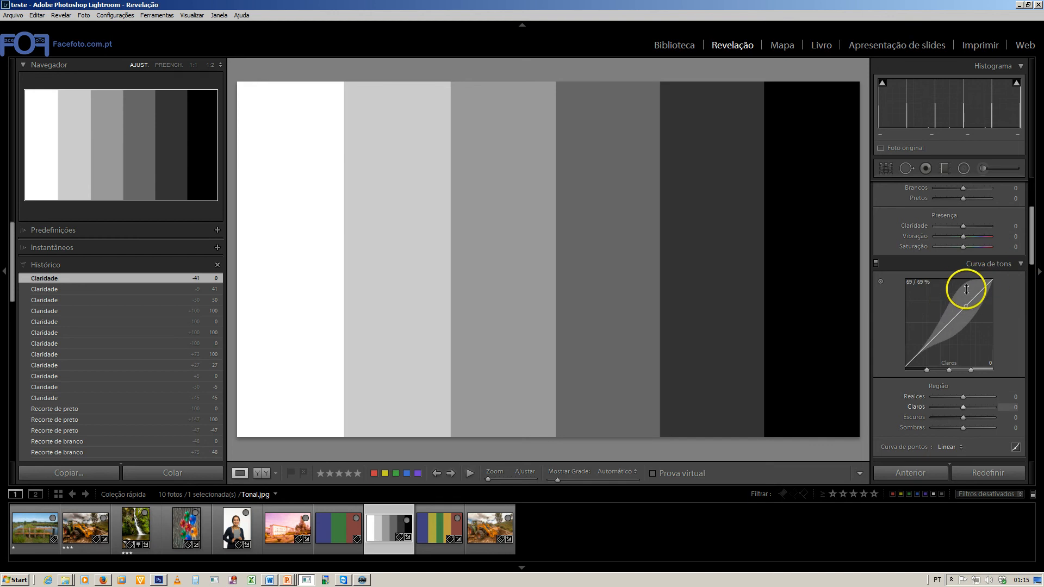
{"action": "left_click_drag", "start_coordinate": [1031, 244], "coordinate": [1032, 261]}
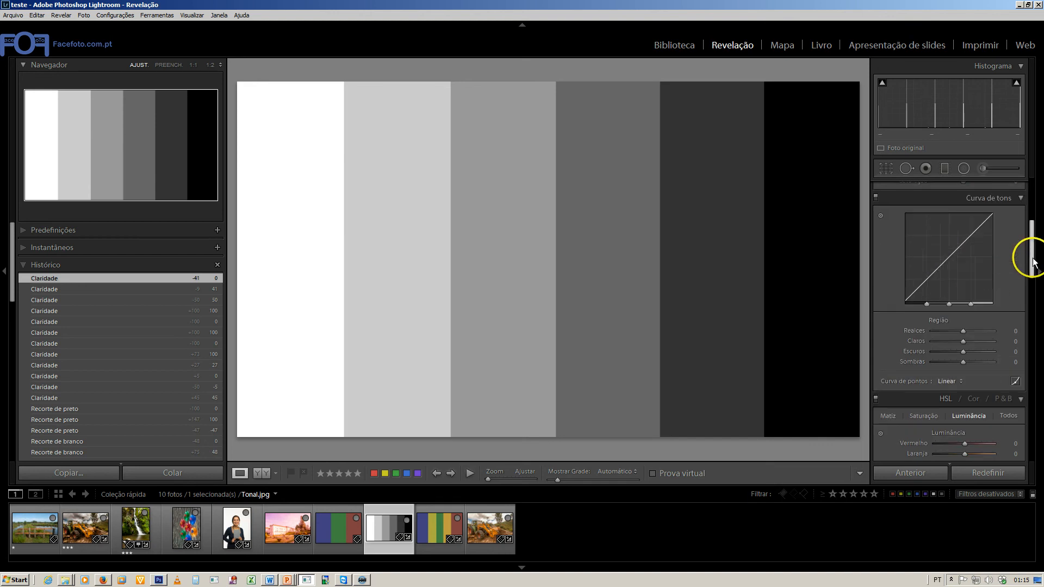
{"action": "left_click", "coordinate": [1015, 382]}
{"action": "left_click_drag", "start_coordinate": [974, 232], "coordinate": [917, 280]}
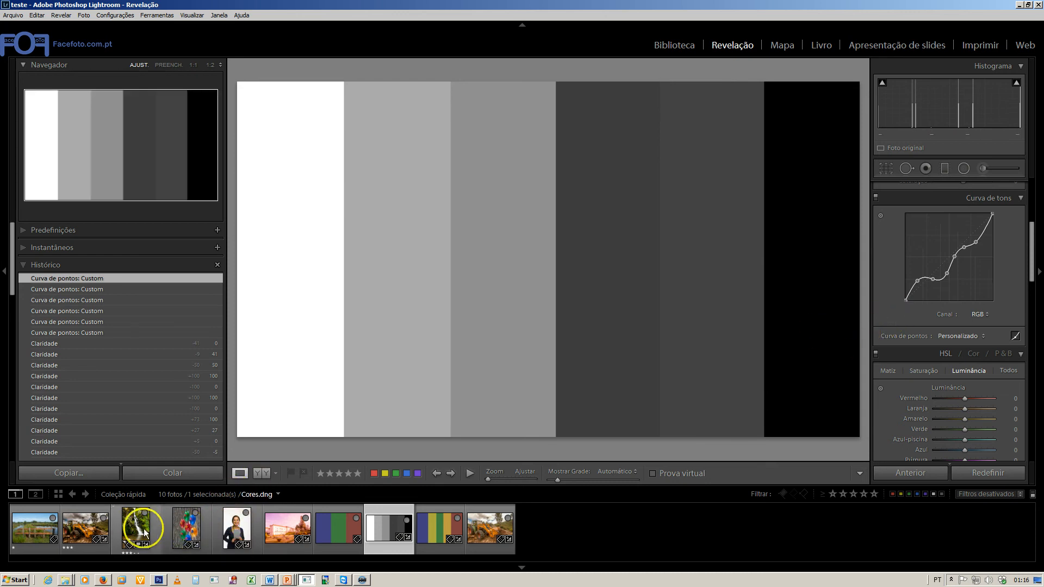
Step: Open the tractor photo Escavadora-0039.jpg, bend its tone curve with several custom points, and restore the curve to Linear
{"action": "left_click", "coordinate": [487, 528]}
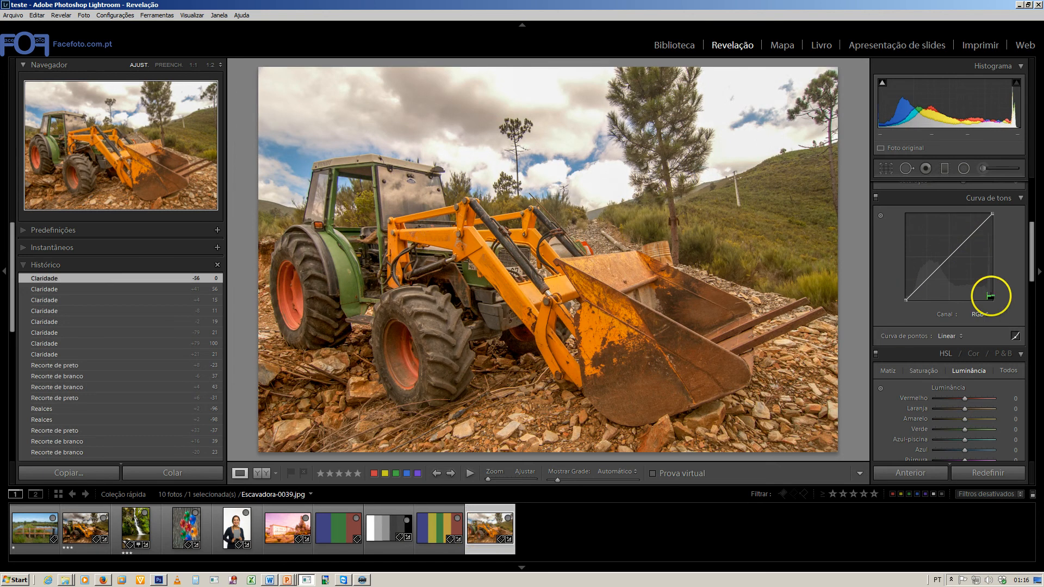
{"action": "left_click", "coordinate": [965, 232]}
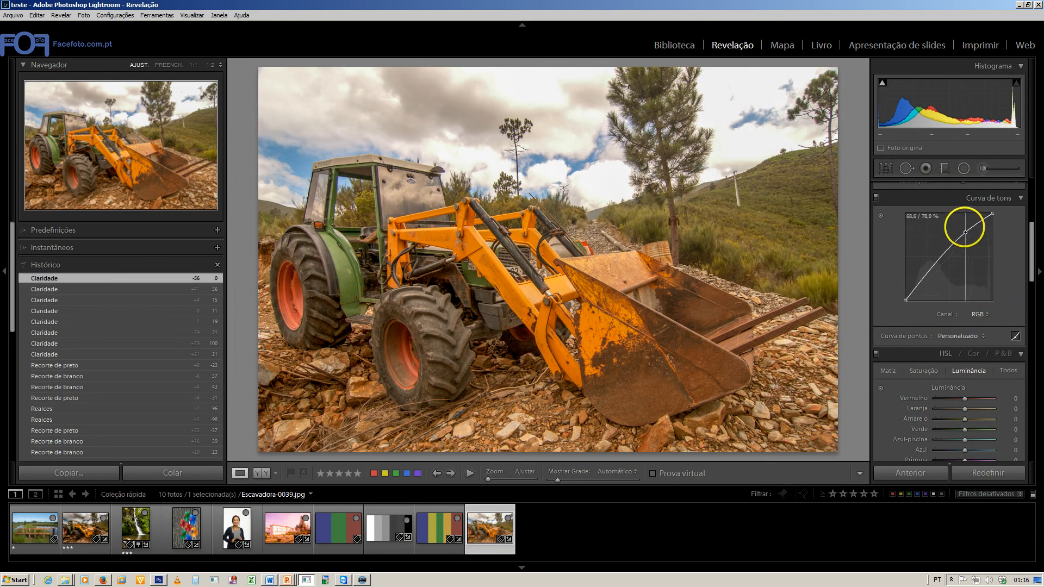
{"action": "left_click", "coordinate": [956, 248]}
{"action": "left_click", "coordinate": [944, 257]}
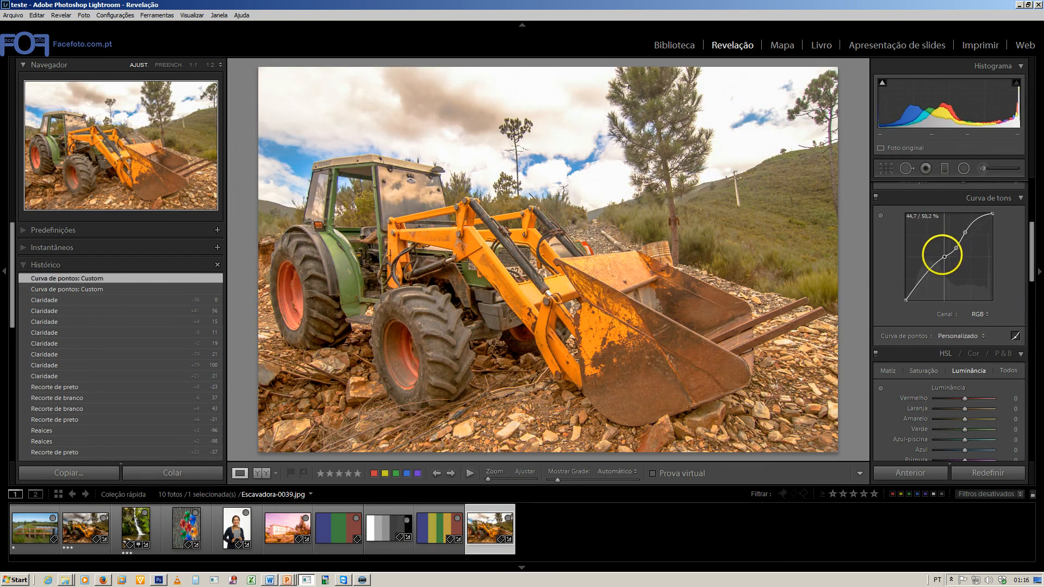
{"action": "left_click", "coordinate": [933, 269]}
{"action": "left_click", "coordinate": [919, 280]}
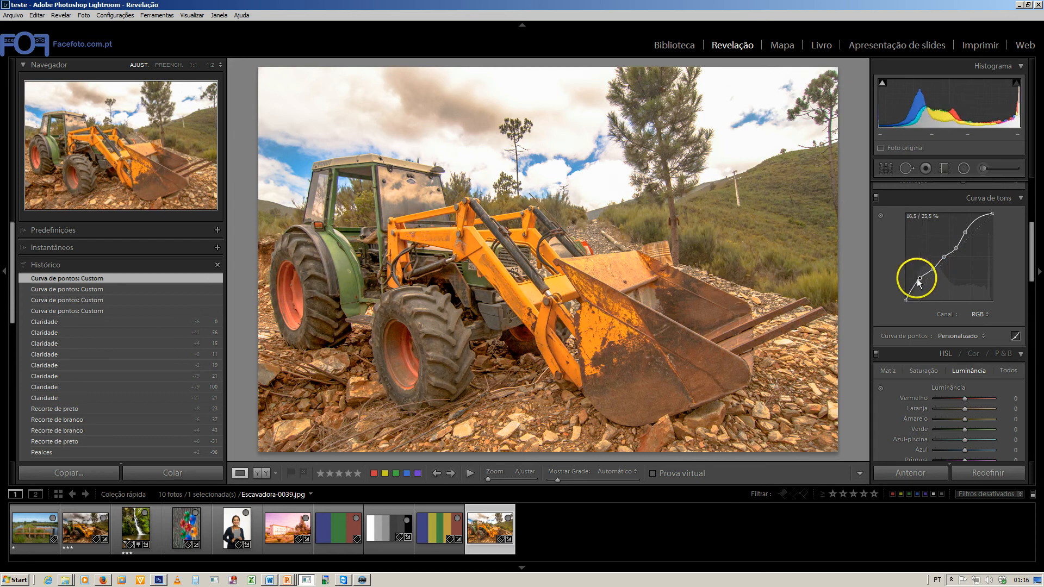
{"action": "left_click_drag", "start_coordinate": [913, 287], "coordinate": [918, 291]}
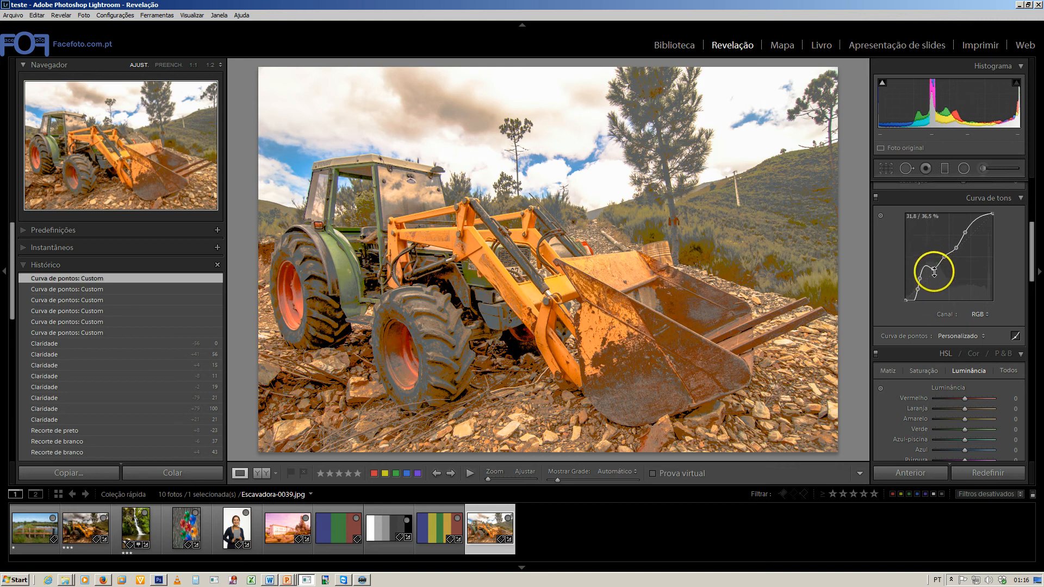
{"action": "left_click_drag", "start_coordinate": [933, 272], "coordinate": [915, 305]}
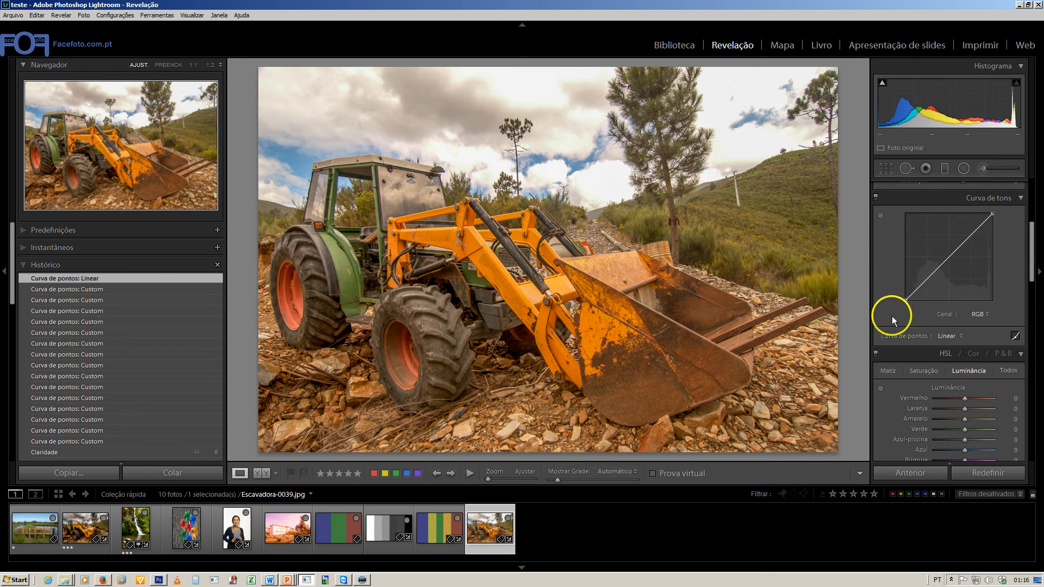
Step: Leave point editing, open Tonal.jpg, and raise its tone curve's Escuros region to +33 before resetting it to 0
{"action": "left_click", "coordinate": [1014, 336]}
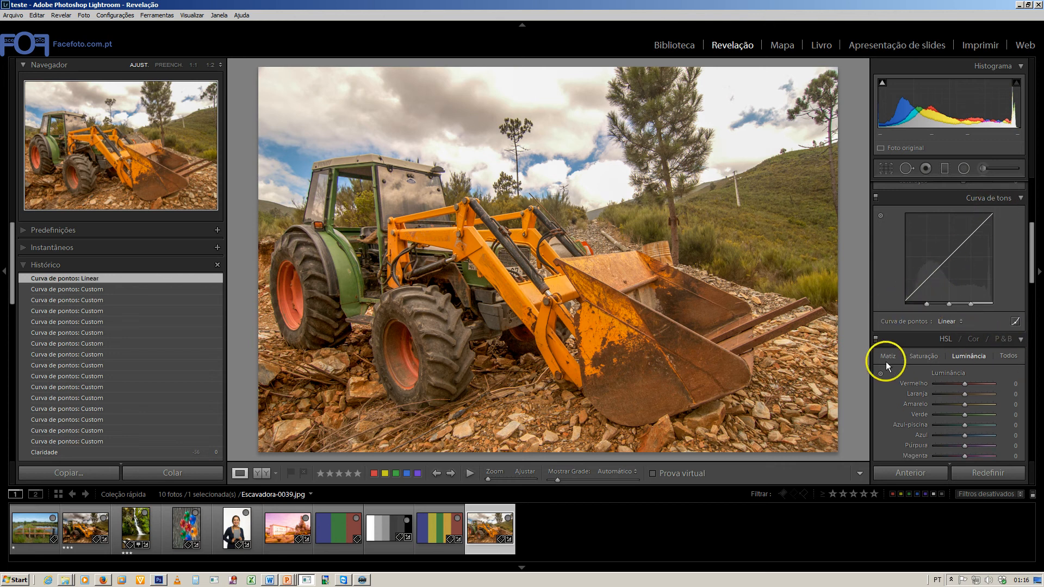
{"action": "left_click", "coordinate": [410, 526]}
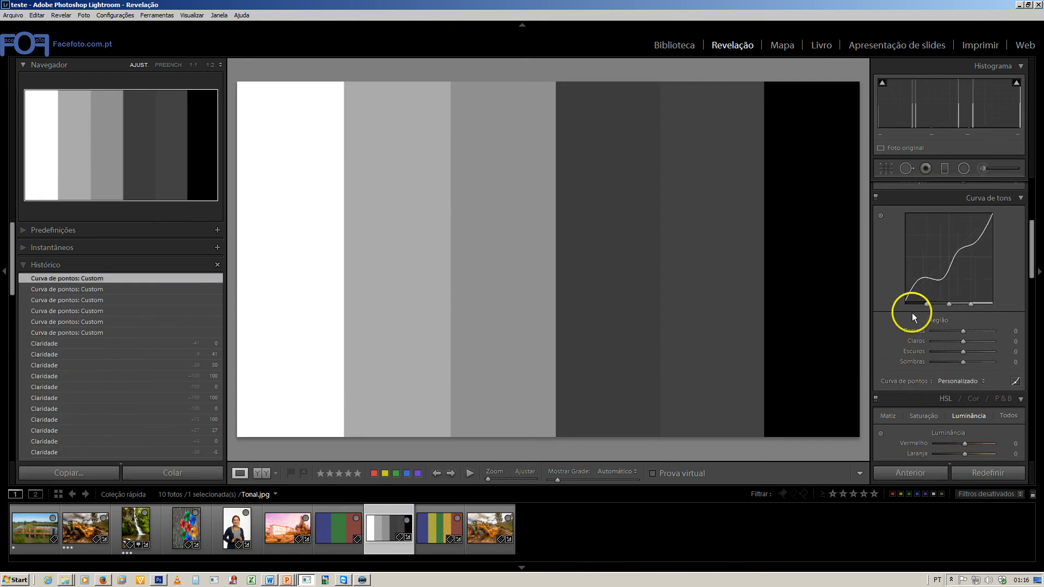
{"action": "mouse_move", "coordinate": [939, 275]}
{"action": "left_mouse_down"}
{"action": "mouse_move", "coordinate": [801, 256]}
{"action": "mouse_move", "coordinate": [1034, 275]}
{"action": "mouse_move", "coordinate": [934, 275]}
{"action": "left_mouse_up"}
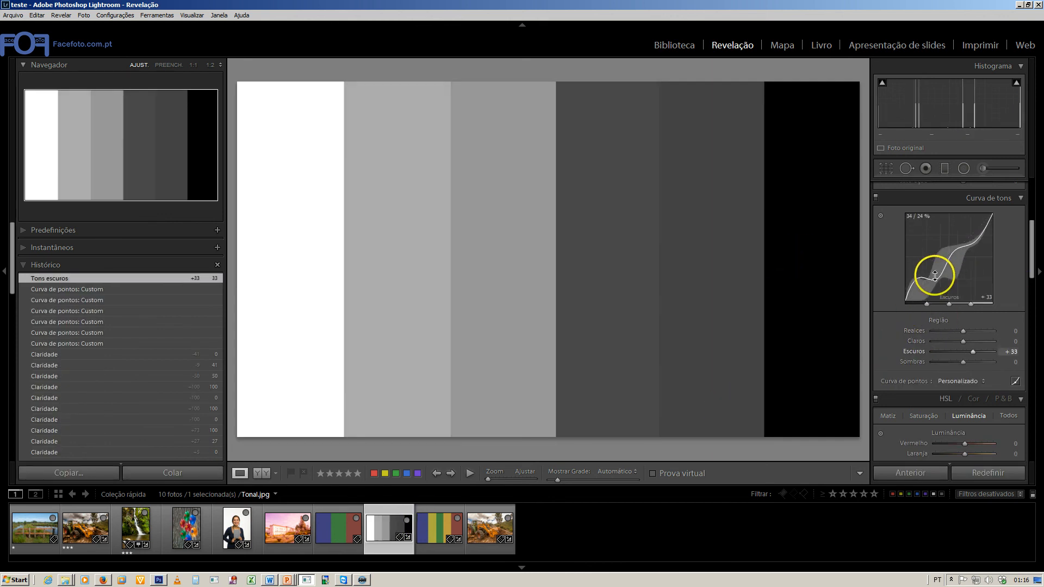
{"action": "double_click", "coordinate": [937, 279]}
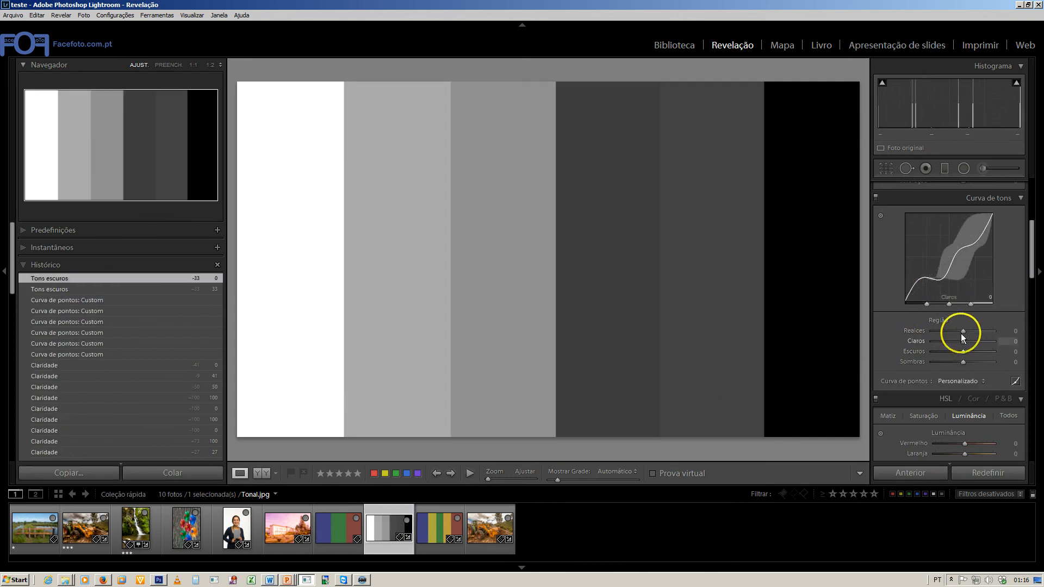
Step: Nudge a lower curve point in point editing, restore the Claridade 0 history state before the curve edits, and return to region editing
{"action": "left_click", "coordinate": [1014, 381]}
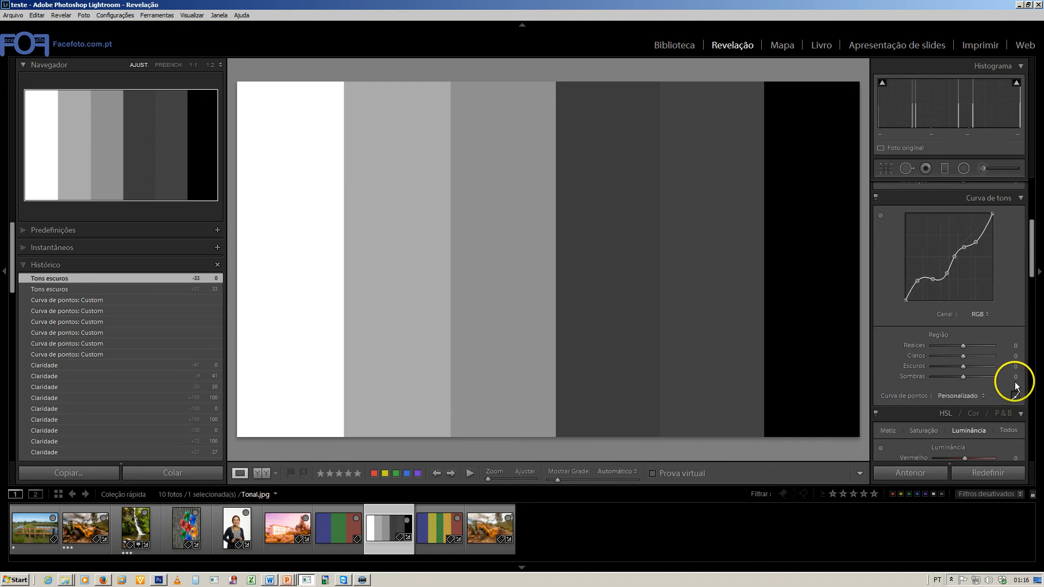
{"action": "left_click", "coordinate": [934, 279]}
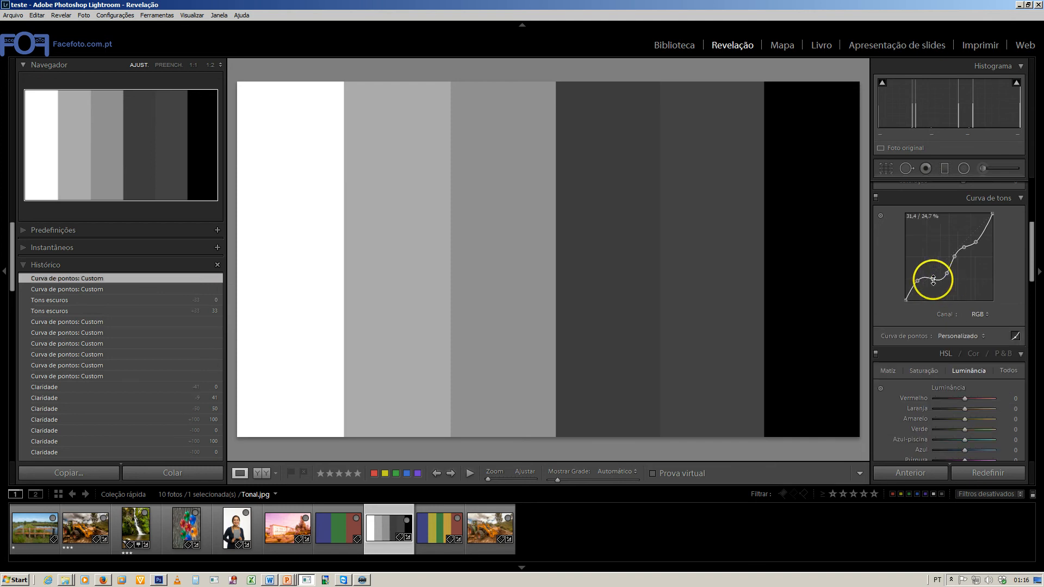
{"action": "left_click", "coordinate": [55, 387]}
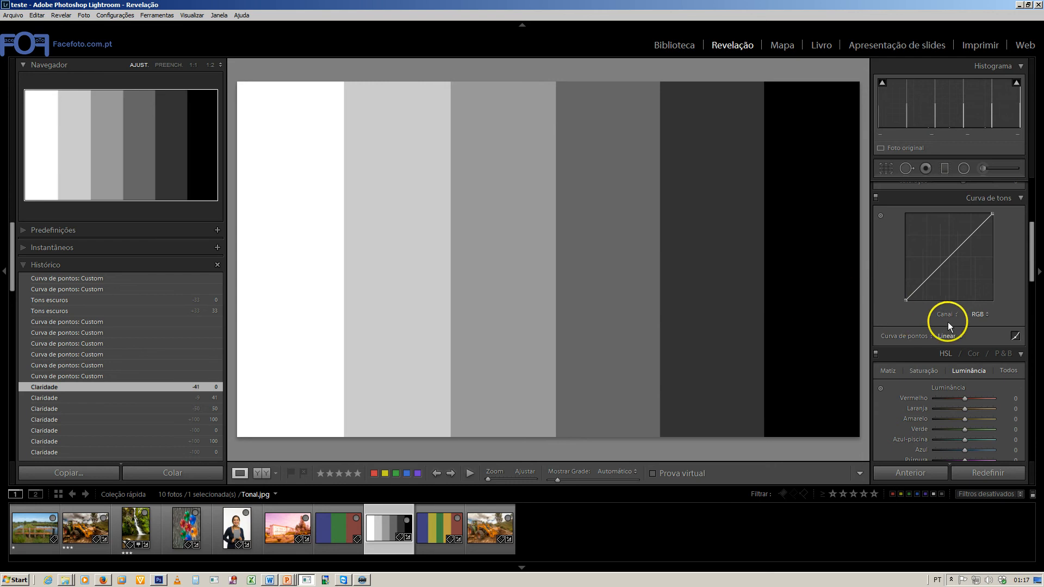
{"action": "left_click", "coordinate": [1014, 336]}
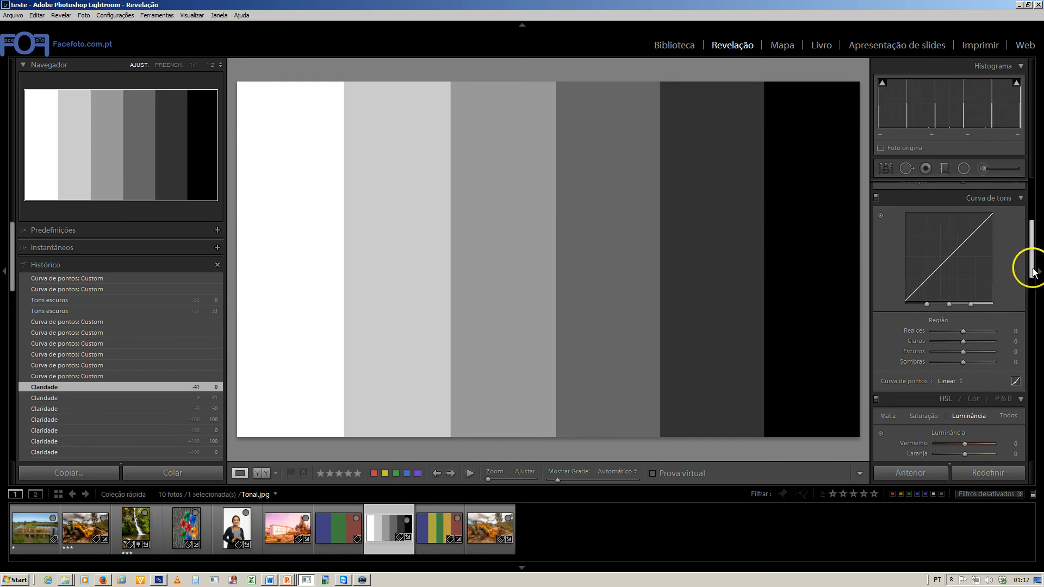
Step: Lower the tone curve's Realces on Tonal.jpg through −18 and −43 to −100, and reset it to 0
{"action": "left_click_drag", "start_coordinate": [1029, 263], "coordinate": [1029, 226]}
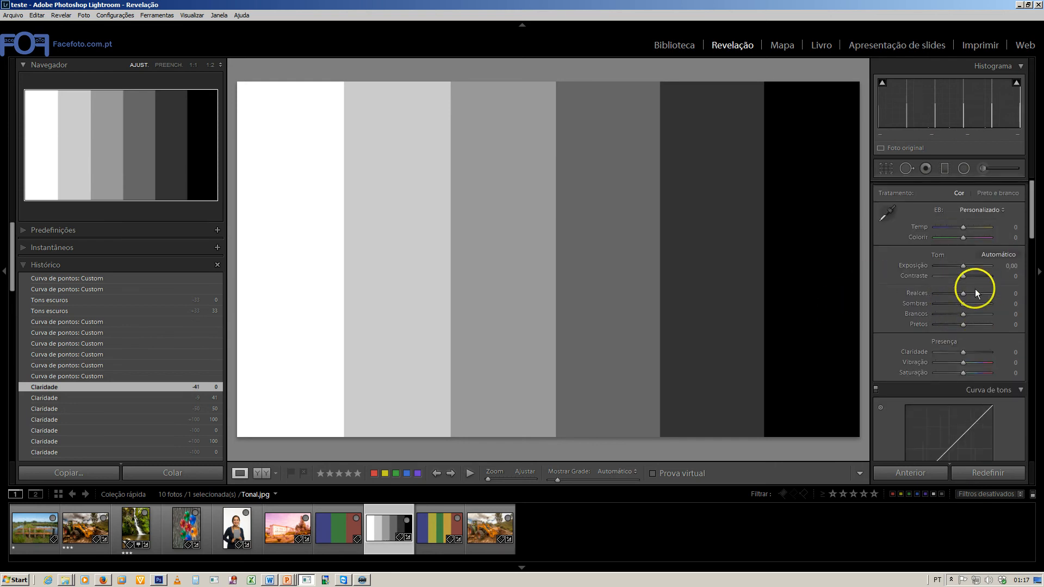
{"action": "left_click_drag", "start_coordinate": [1029, 240], "coordinate": [1029, 264]}
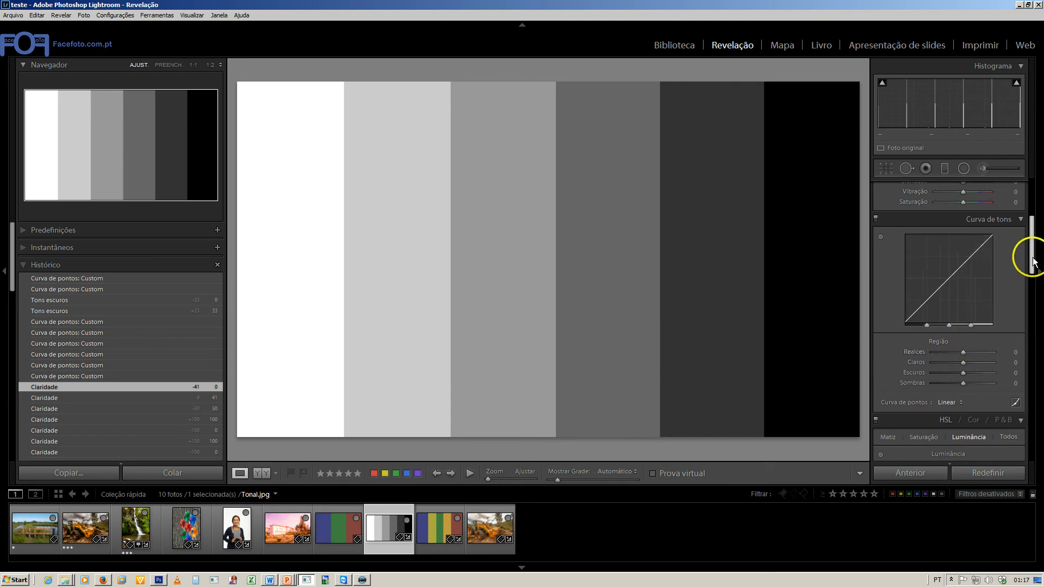
{"action": "left_click_drag", "start_coordinate": [1028, 256], "coordinate": [1032, 239]}
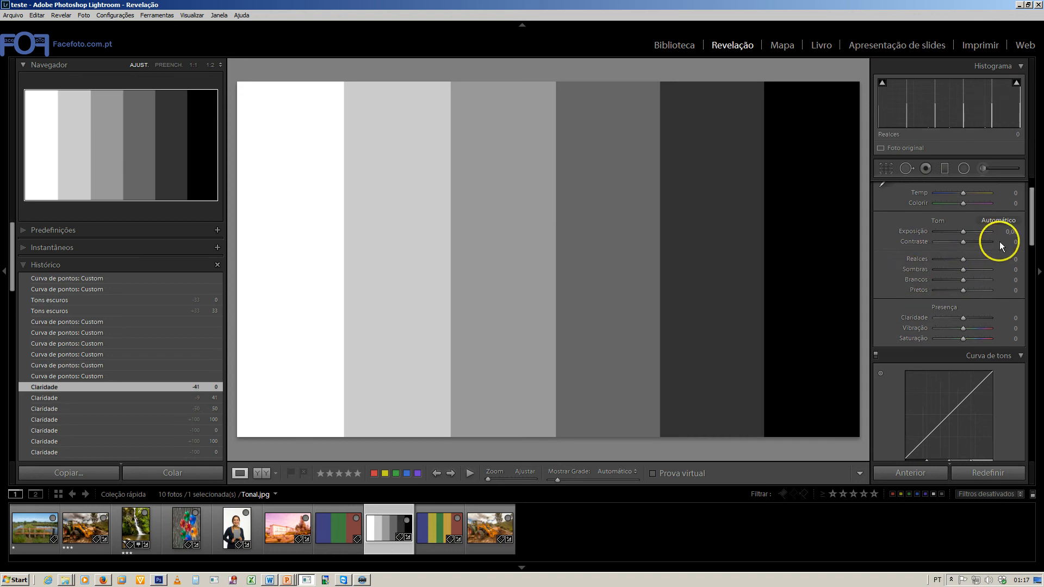
{"action": "left_click_drag", "start_coordinate": [1030, 226], "coordinate": [1030, 263]}
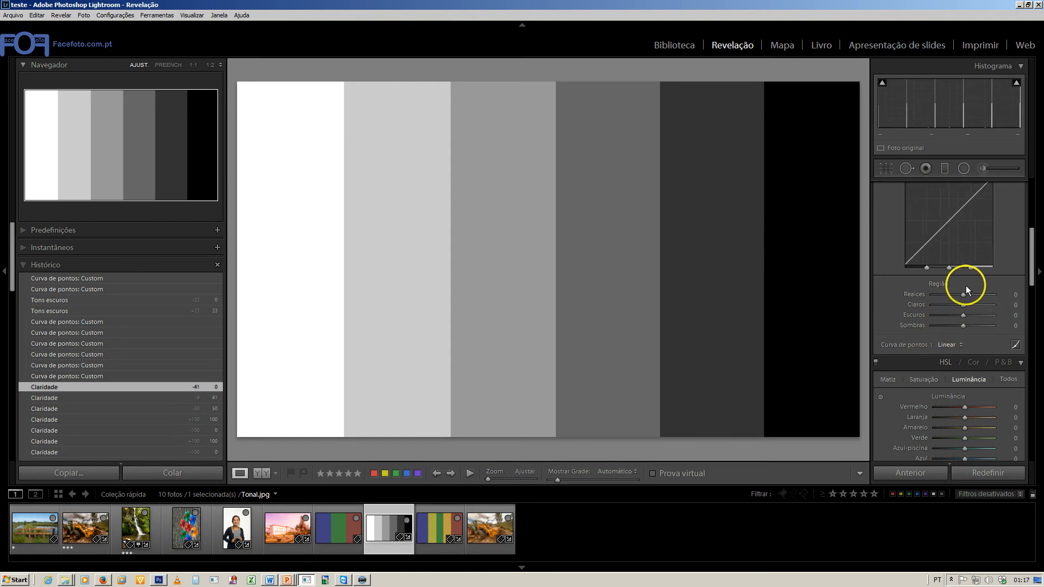
{"action": "mouse_move", "coordinate": [1031, 263]}
{"action": "left_mouse_down"}
{"action": "mouse_move", "coordinate": [1030, 228]}
{"action": "mouse_move", "coordinate": [1032, 294]}
{"action": "mouse_move", "coordinate": [1033, 262]}
{"action": "left_mouse_up"}
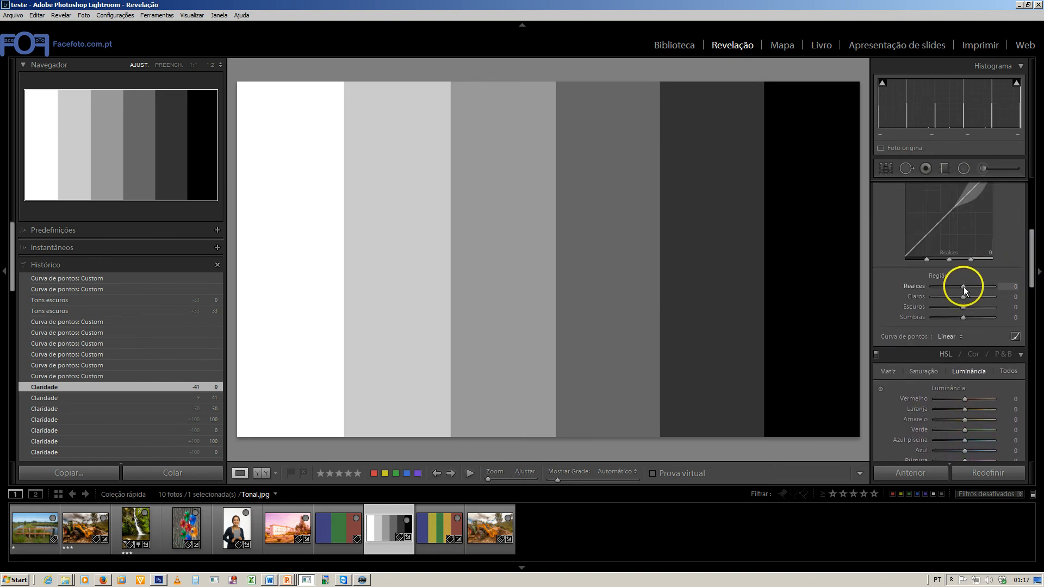
{"action": "left_click_drag", "start_coordinate": [963, 286], "coordinate": [958, 286]}
{"action": "left_click_drag", "start_coordinate": [1031, 269], "coordinate": [1030, 250]}
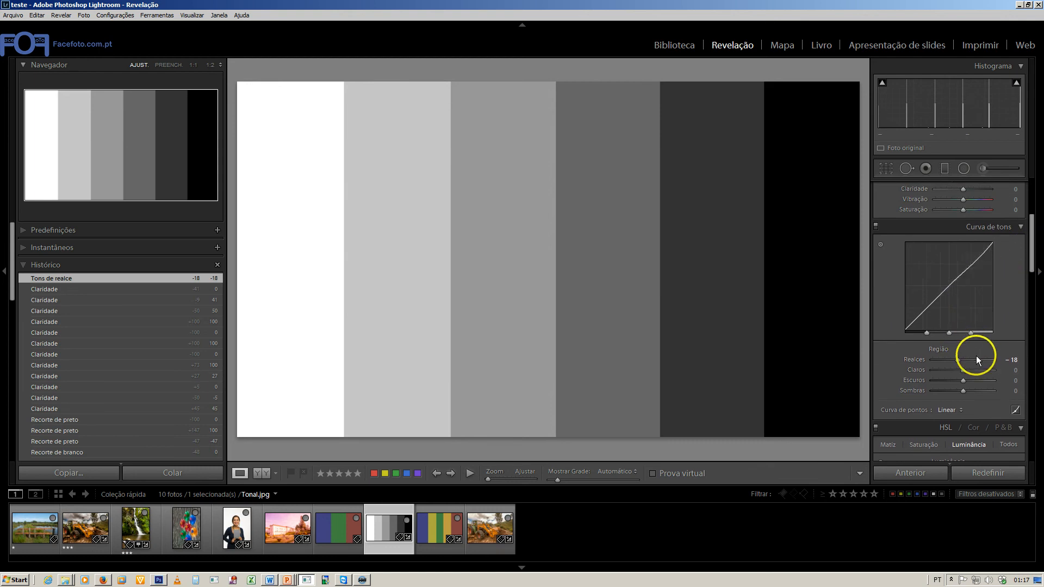
{"action": "left_click_drag", "start_coordinate": [967, 358], "coordinate": [949, 361]}
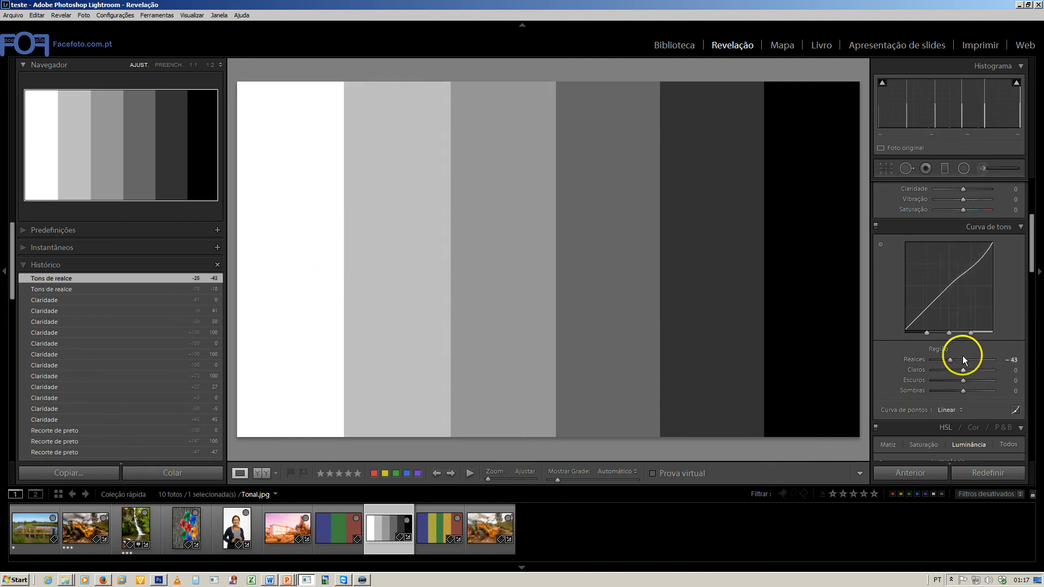
{"action": "left_click_drag", "start_coordinate": [962, 356], "coordinate": [931, 359]}
{"action": "double_click", "coordinate": [919, 360]}
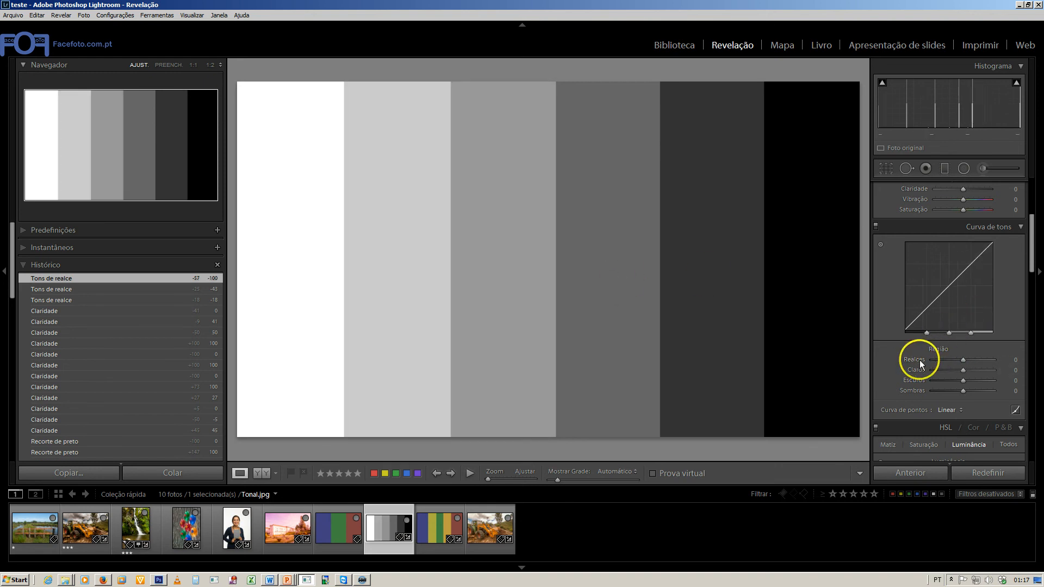
Step: Lower the basic Tom adjustment Realces to −100, compare its effect in the histogram, and reset it to 0
{"action": "left_click_drag", "start_coordinate": [1032, 272], "coordinate": [1025, 245]}
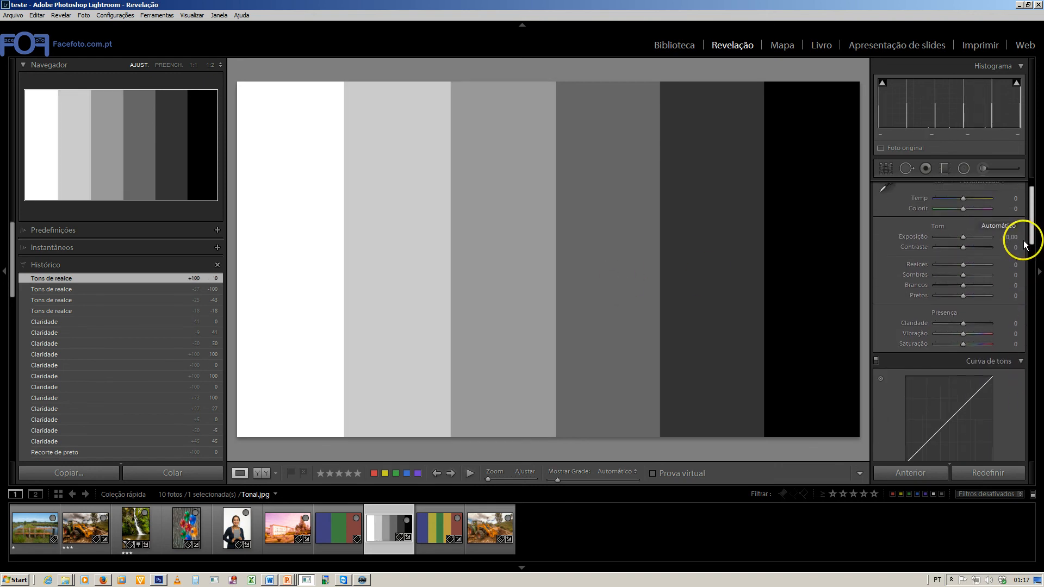
{"action": "left_click_drag", "start_coordinate": [962, 264], "coordinate": [920, 267]}
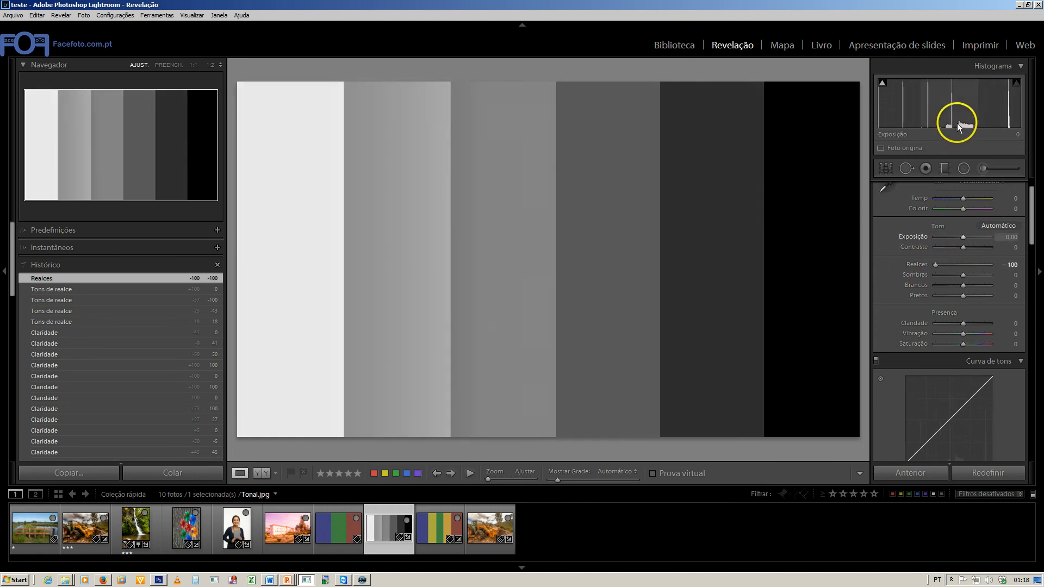
{"action": "mouse_move", "coordinate": [934, 264]}
{"action": "left_mouse_down"}
{"action": "mouse_move", "coordinate": [957, 263]}
{"action": "mouse_move", "coordinate": [928, 265]}
{"action": "left_mouse_up"}
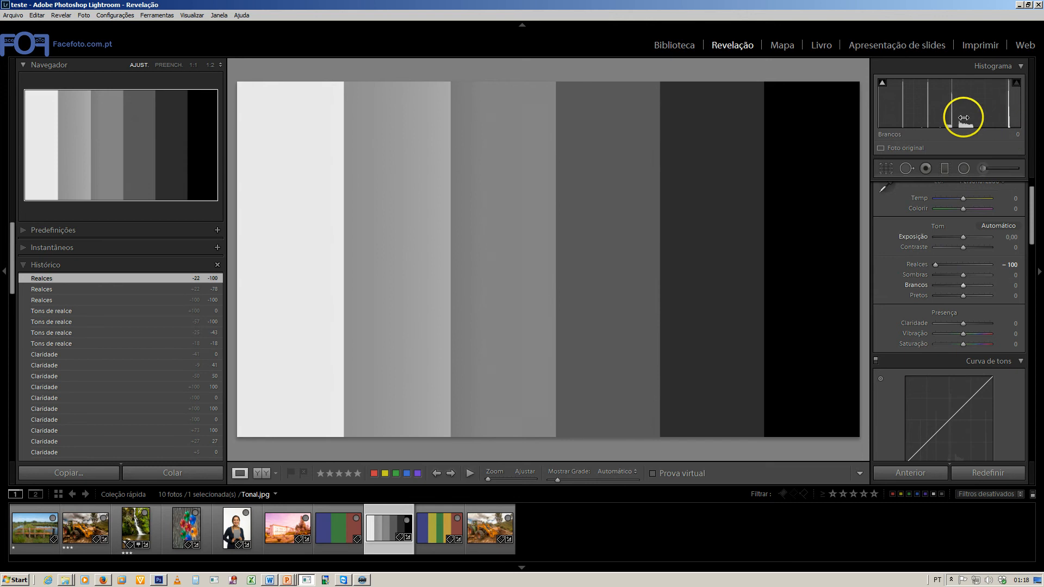
{"action": "double_click", "coordinate": [918, 265]}
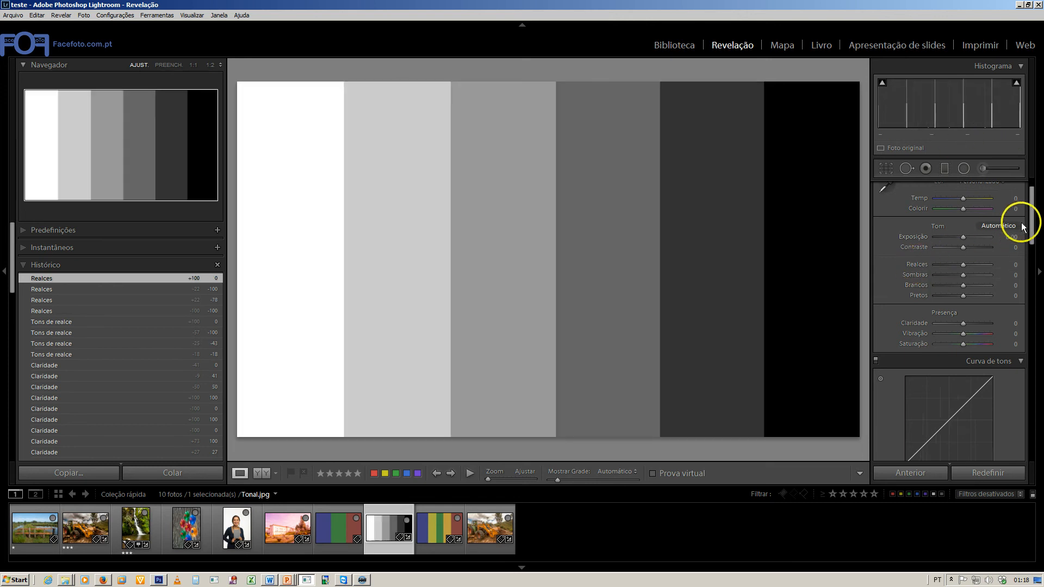
Step: Try the tone curve's Claros at −57 and Escuros at +18, resetting each to 0
{"action": "scroll", "coordinate": [1024, 239], "scroll_direction": "down", "scroll_amount": 4}
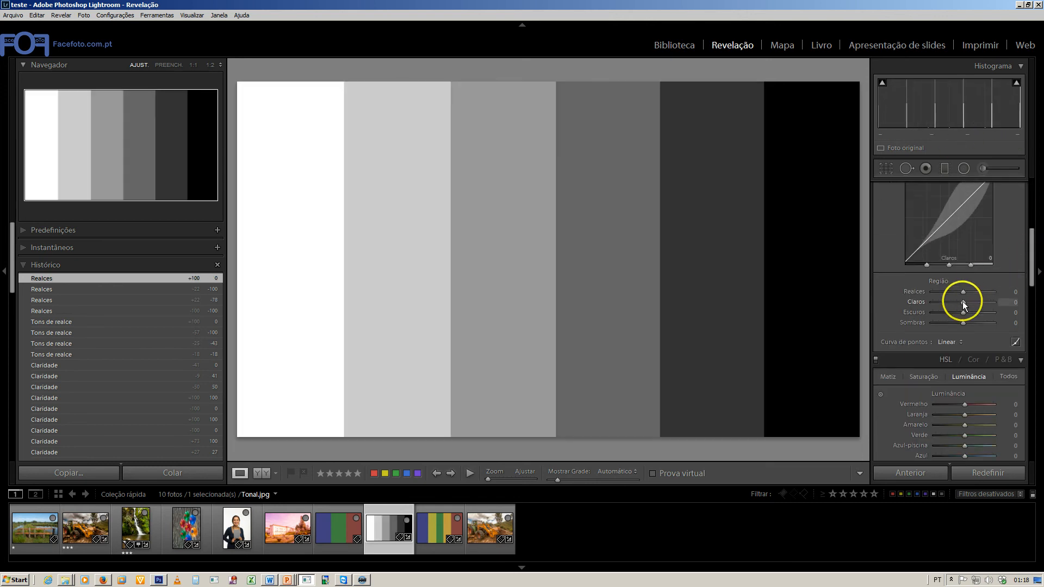
{"action": "left_click_drag", "start_coordinate": [962, 301], "coordinate": [931, 300]}
{"action": "mouse_move", "coordinate": [1027, 268]}
{"action": "left_mouse_down"}
{"action": "mouse_move", "coordinate": [1027, 233]}
{"action": "mouse_move", "coordinate": [1031, 271]}
{"action": "left_mouse_up"}
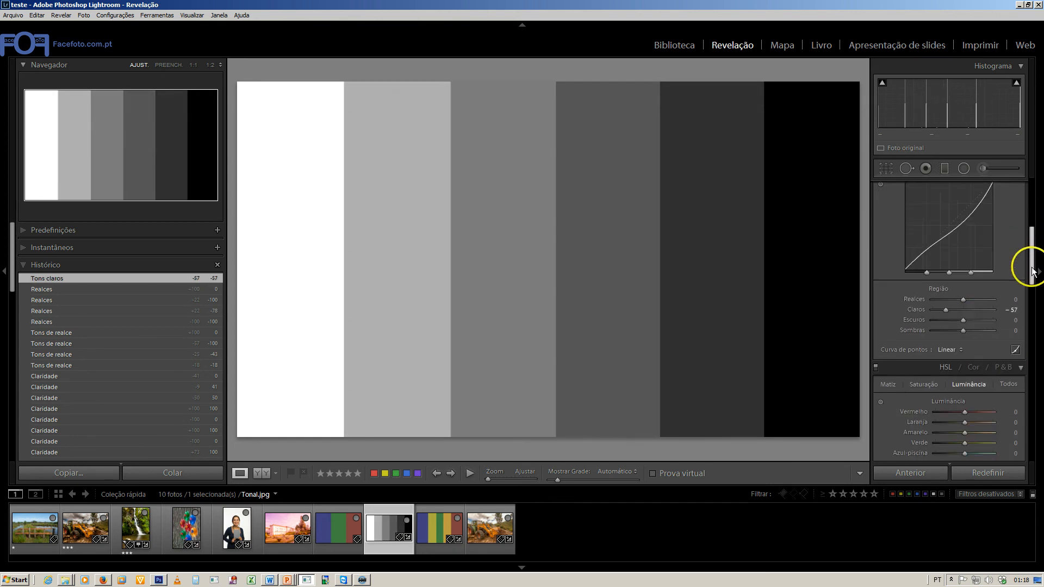
{"action": "double_click", "coordinate": [916, 309]}
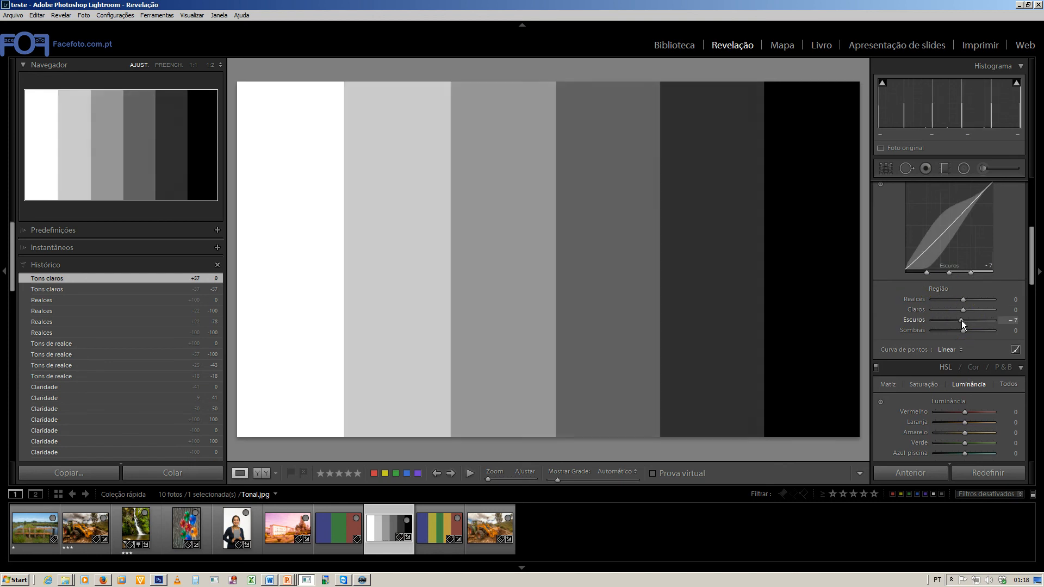
{"action": "mouse_move", "coordinate": [961, 321]}
{"action": "left_mouse_down"}
{"action": "mouse_move", "coordinate": [970, 320]}
{"action": "mouse_move", "coordinate": [947, 321]}
{"action": "mouse_move", "coordinate": [975, 321]}
{"action": "left_mouse_up"}
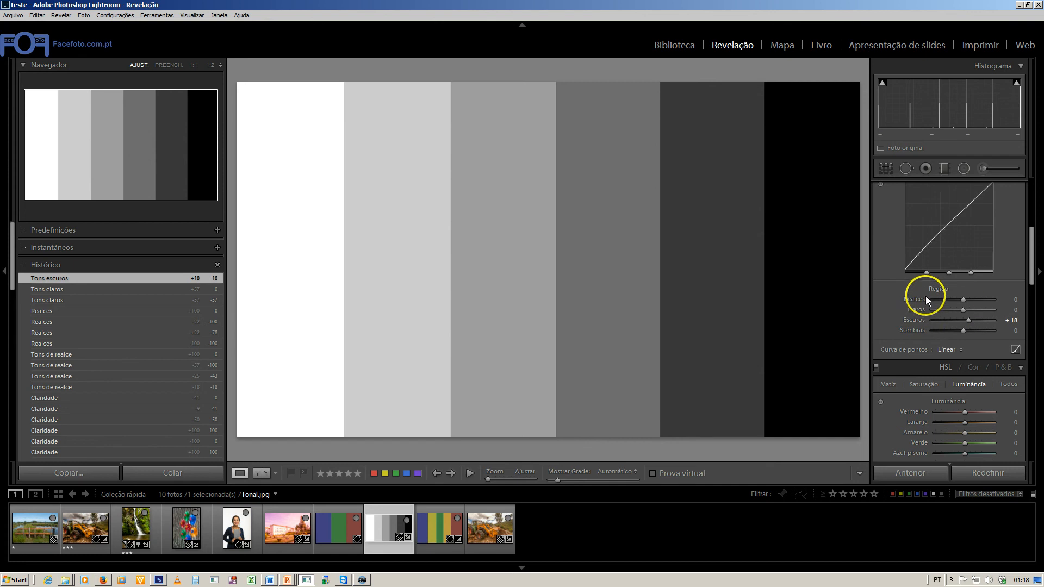
{"action": "double_click", "coordinate": [921, 318]}
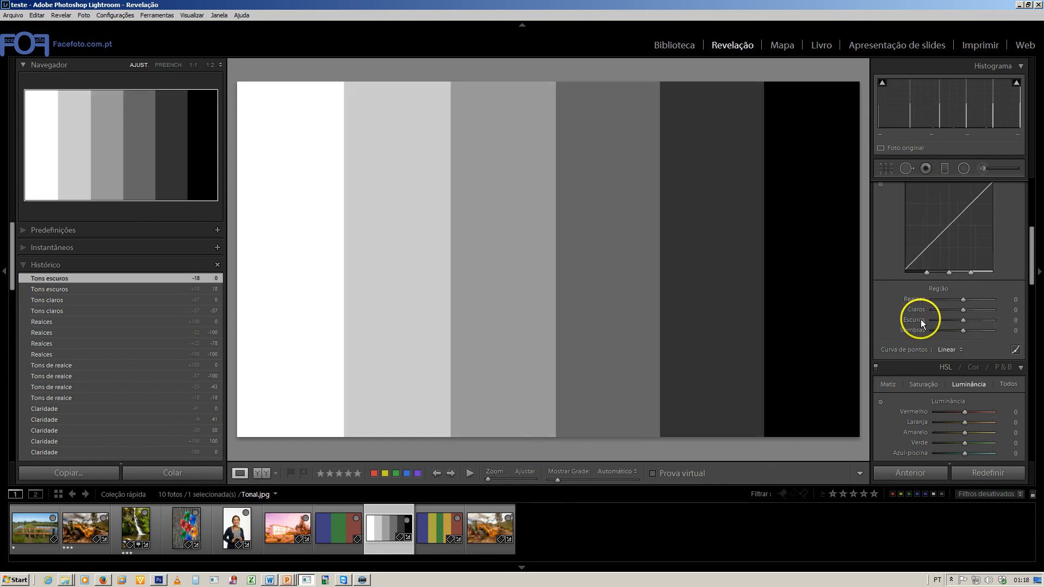
Step: Lower the tone curve's Sombras to −80, and move the shadow split down to 17 and back to 25
{"action": "left_click_drag", "start_coordinate": [963, 330], "coordinate": [944, 330]}
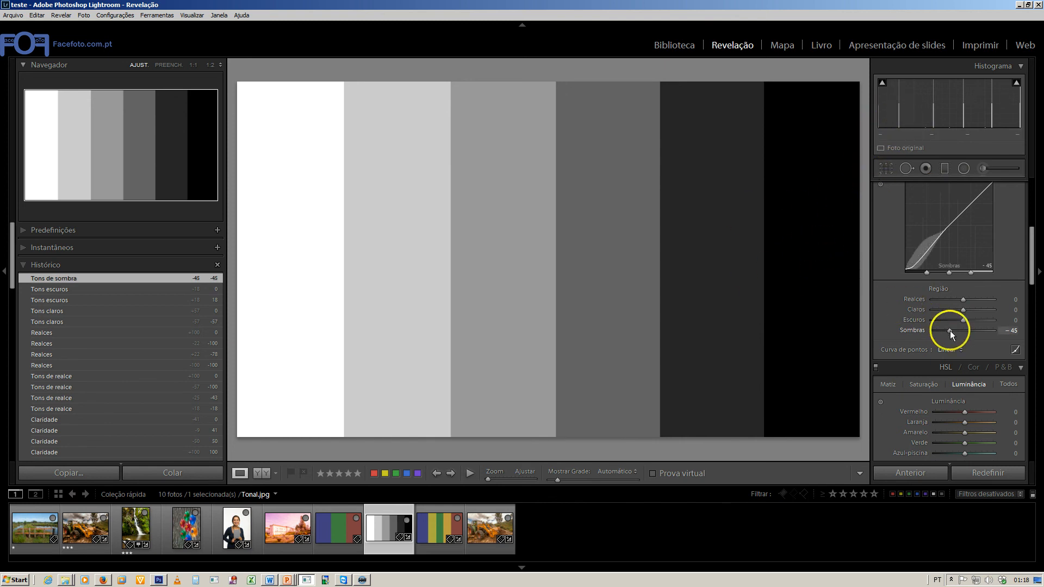
{"action": "mouse_move", "coordinate": [950, 331]}
{"action": "left_mouse_down"}
{"action": "mouse_move", "coordinate": [922, 325]}
{"action": "mouse_move", "coordinate": [938, 331]}
{"action": "left_mouse_up"}
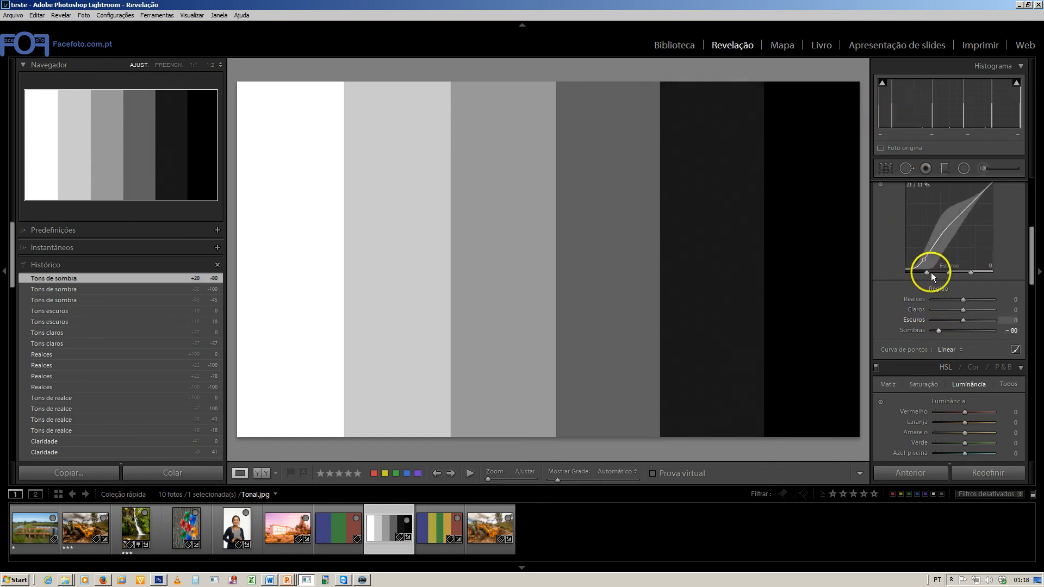
{"action": "left_click_drag", "start_coordinate": [930, 274], "coordinate": [918, 272]}
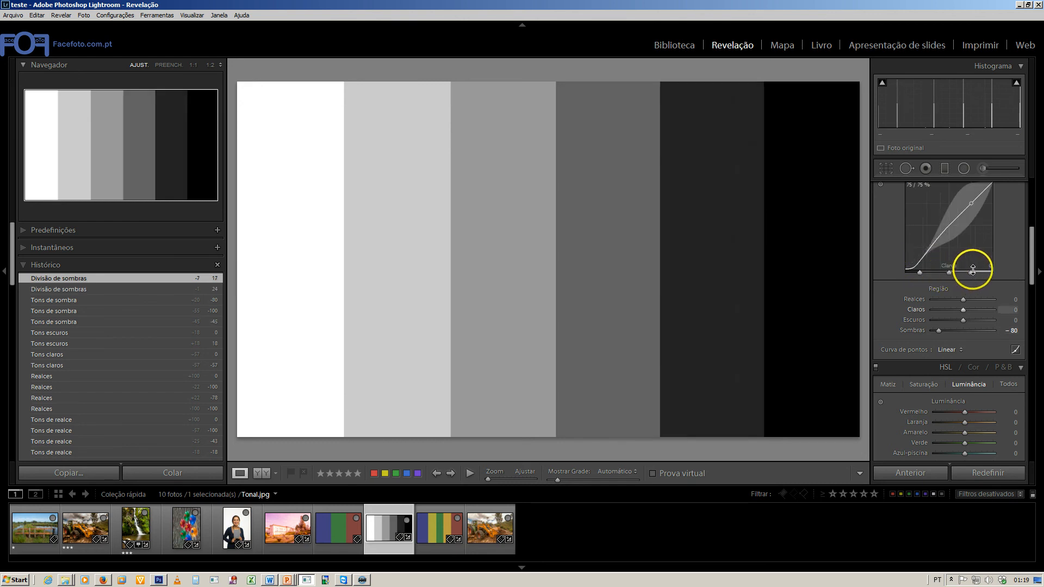
{"action": "left_click_drag", "start_coordinate": [919, 273], "coordinate": [927, 273]}
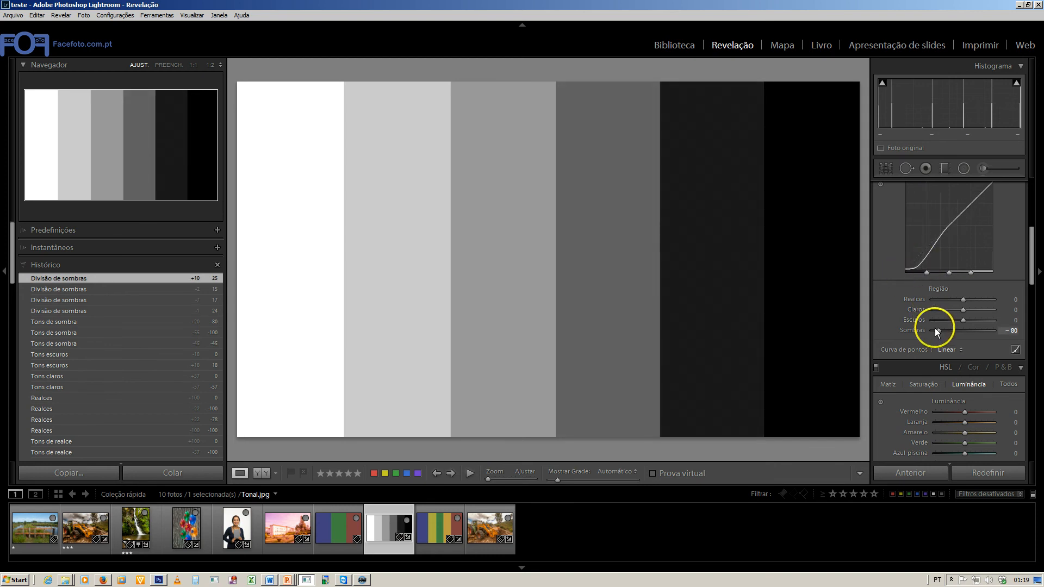
Step: Raise the tone curve's Sombras to −9 and reset it to 0
{"action": "left_click_drag", "start_coordinate": [935, 329], "coordinate": [958, 332]}
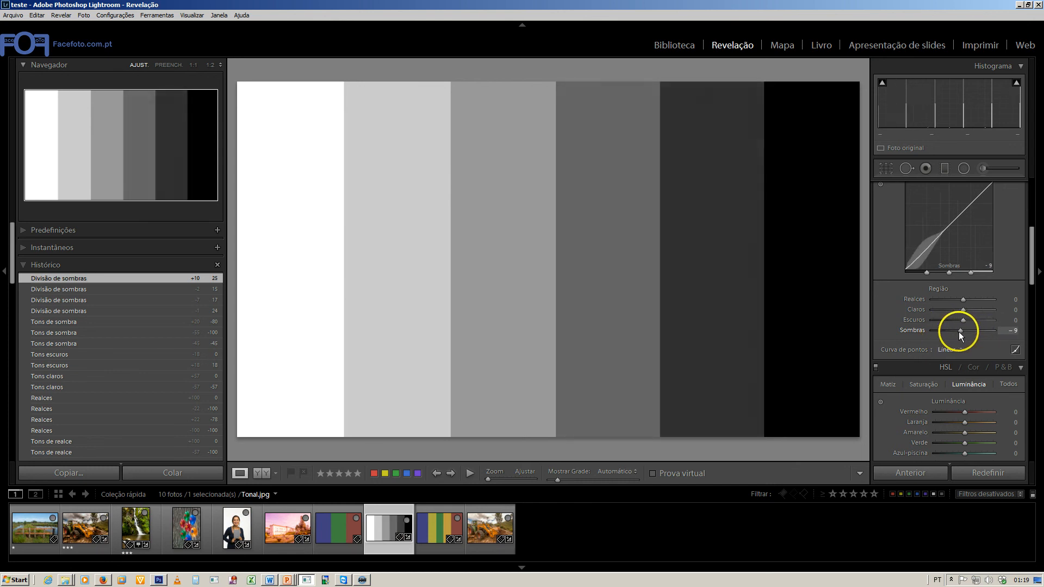
{"action": "double_click", "coordinate": [920, 330]}
Step: Try the basic Tom adjustment Pretos at +86 and reset it to 0
{"action": "left_click_drag", "start_coordinate": [1030, 260], "coordinate": [1033, 231]}
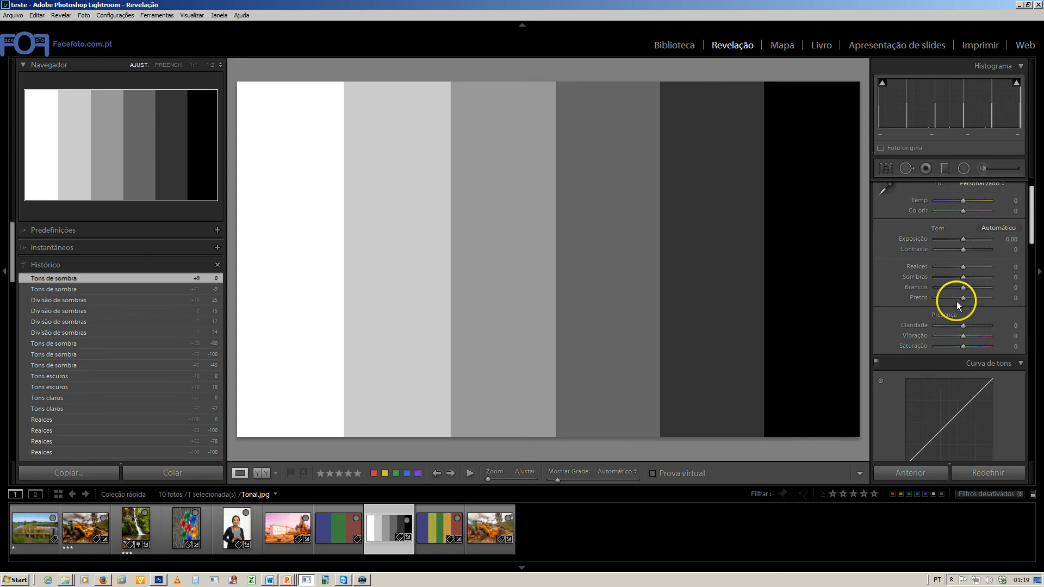
{"action": "left_click_drag", "start_coordinate": [965, 295], "coordinate": [988, 298]}
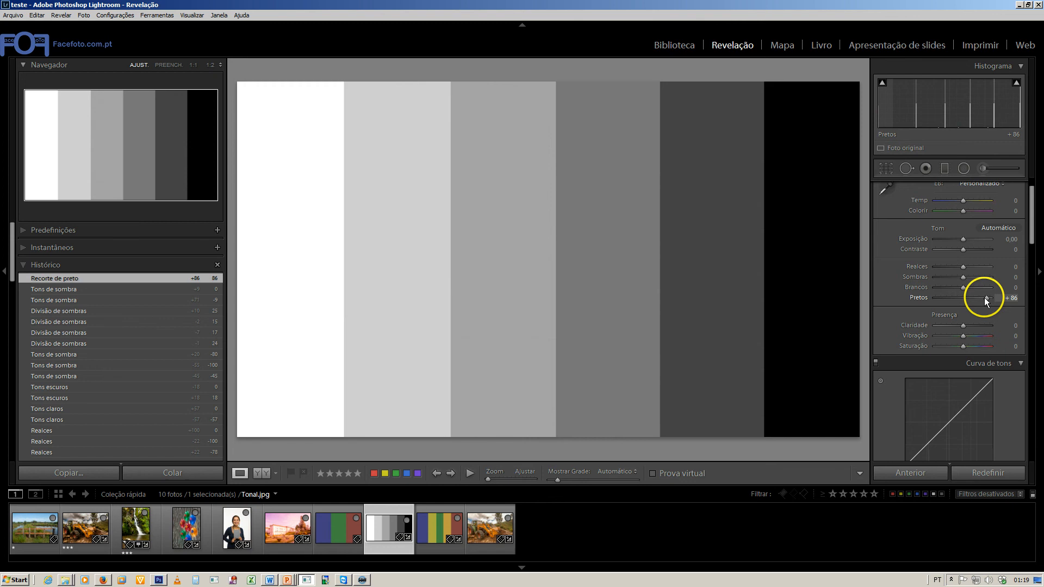
{"action": "left_click_drag", "start_coordinate": [983, 298], "coordinate": [959, 298]}
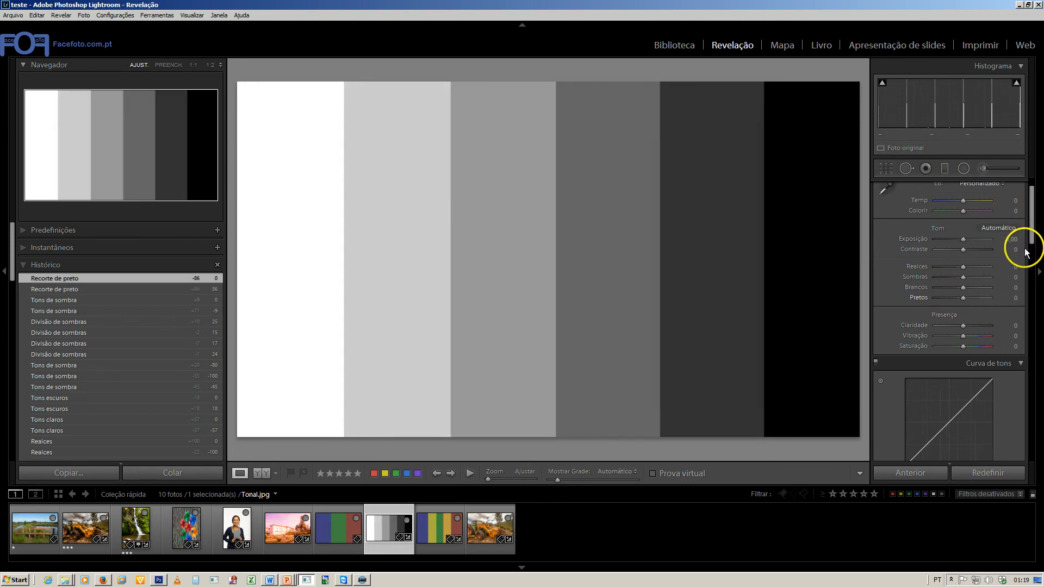
Step: Compare the basic Tom adjustments with the tone curve's Região adjustments
{"action": "left_click_drag", "start_coordinate": [1029, 233], "coordinate": [1035, 276]}
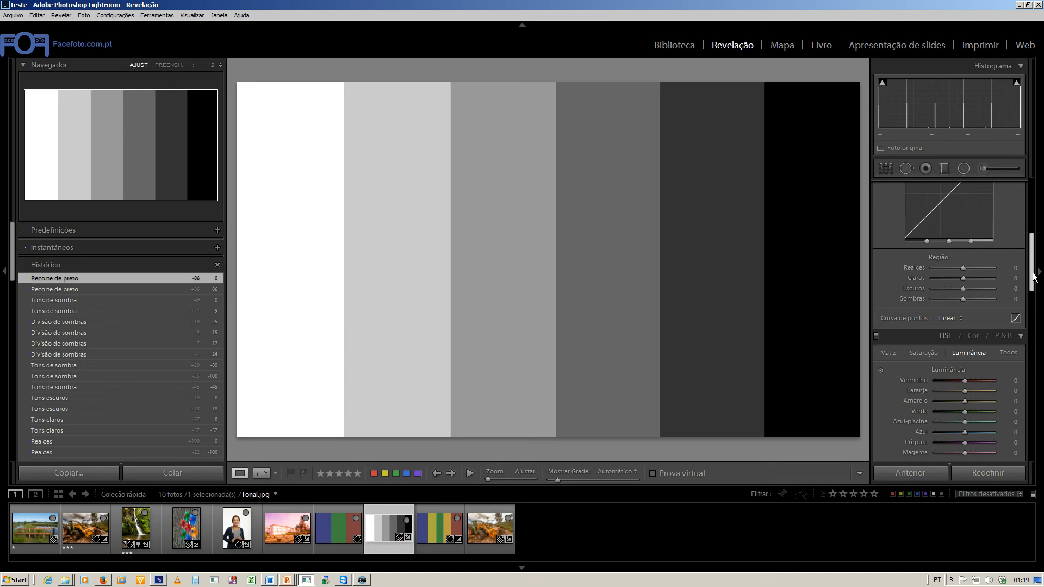
{"action": "left_click_drag", "start_coordinate": [1035, 277], "coordinate": [1034, 231]}
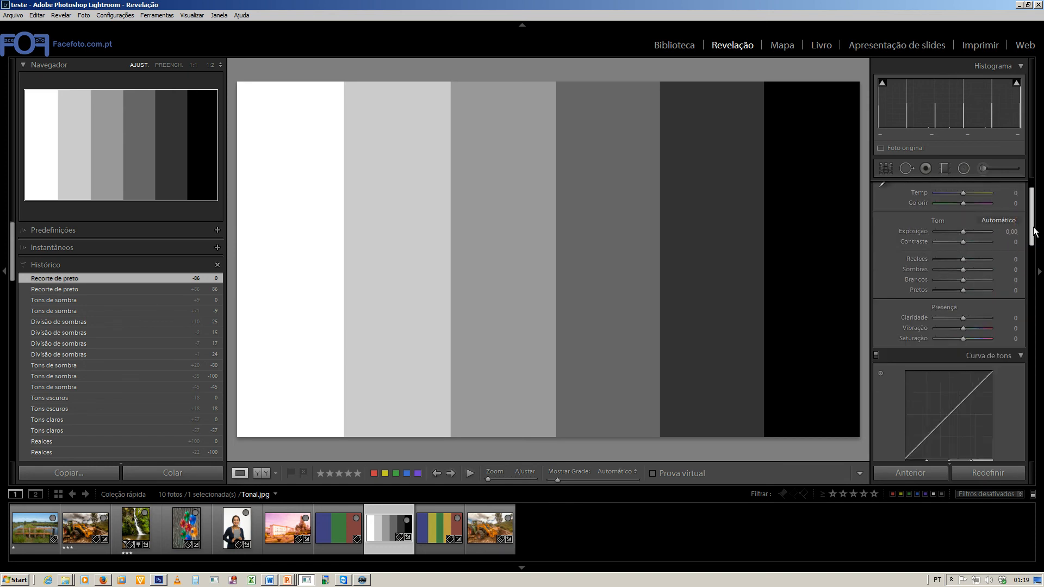
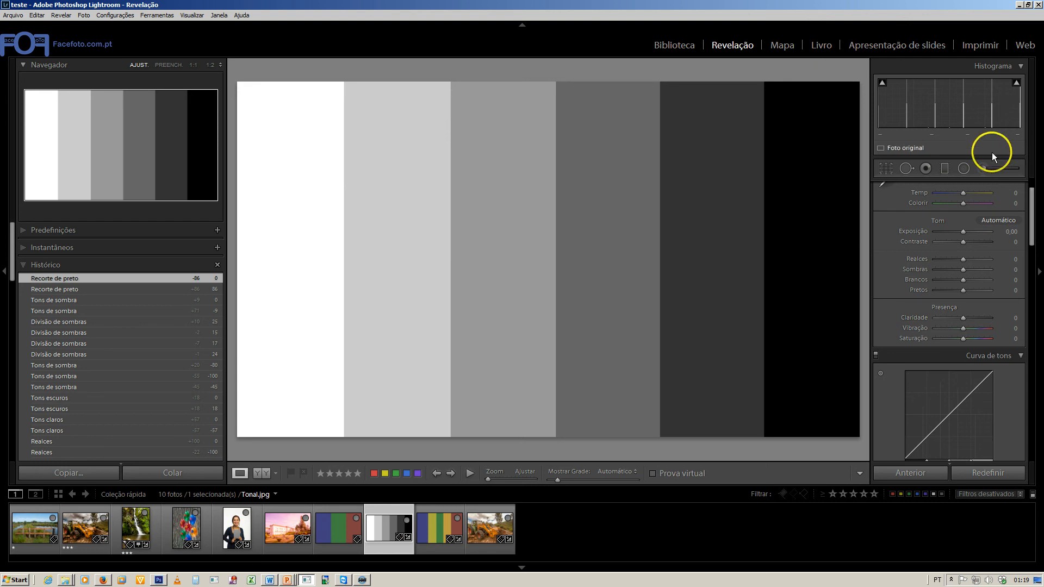
{"action": "scroll", "coordinate": [1034, 207], "scroll_direction": "up", "scroll_amount": 1}
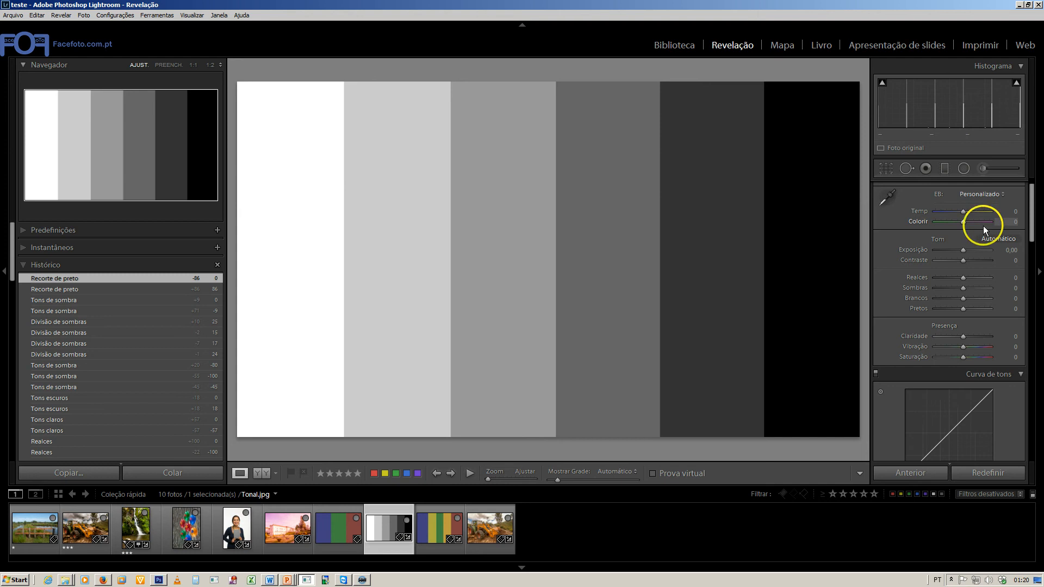
{"action": "left_click_drag", "start_coordinate": [1033, 212], "coordinate": [1032, 205]}
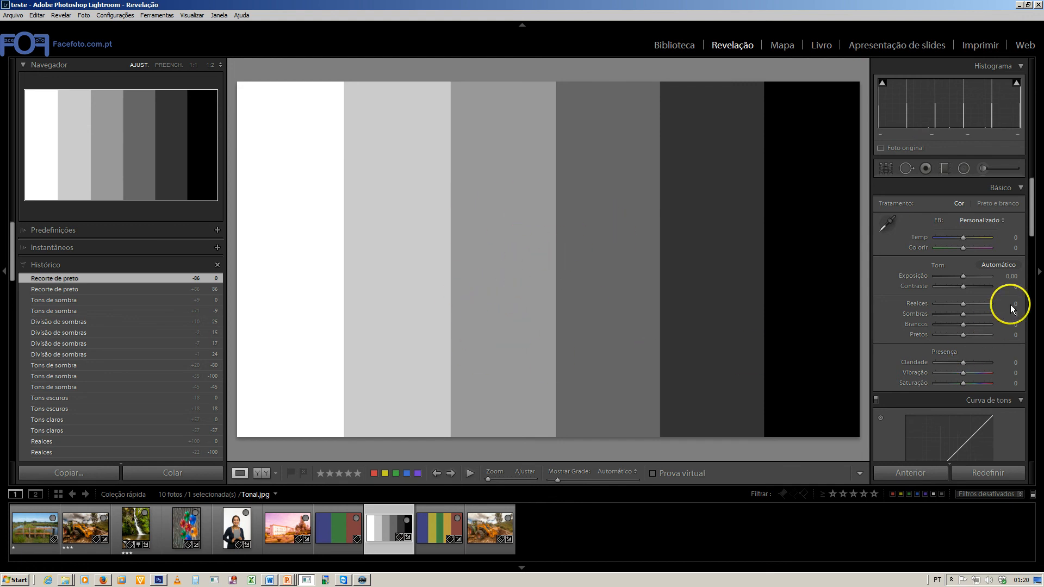
{"action": "left_click_drag", "start_coordinate": [1027, 228], "coordinate": [1032, 245]}
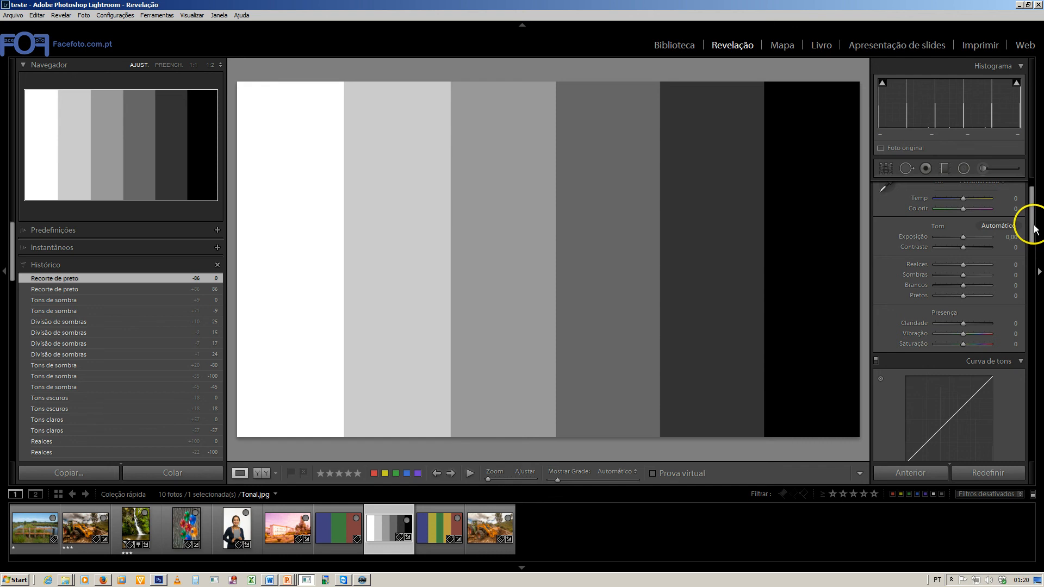
{"action": "left_click_drag", "start_coordinate": [1032, 227], "coordinate": [1032, 244]}
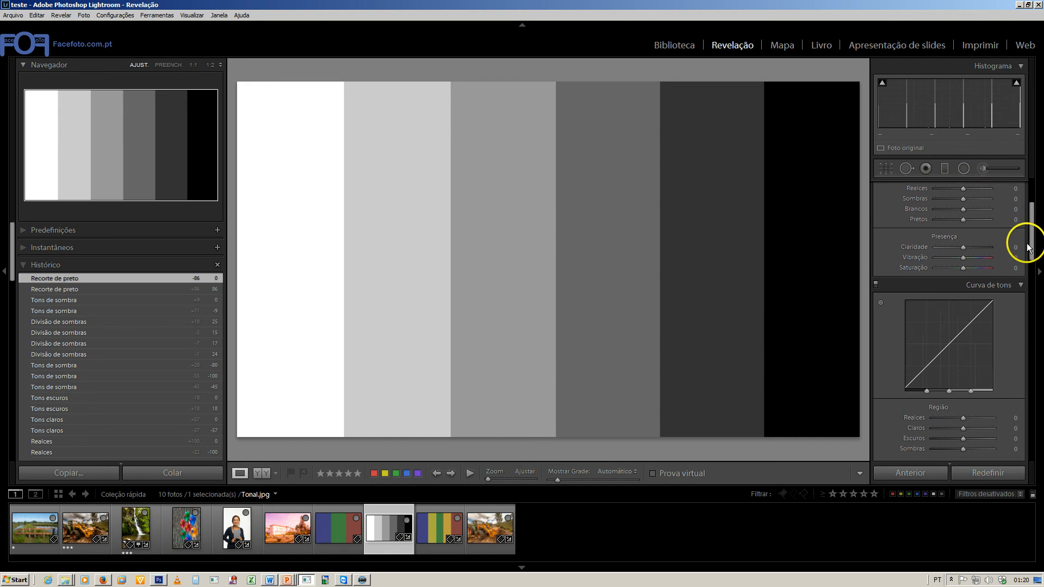
{"action": "scroll", "coordinate": [1030, 245], "scroll_direction": "down", "scroll_amount": 1}
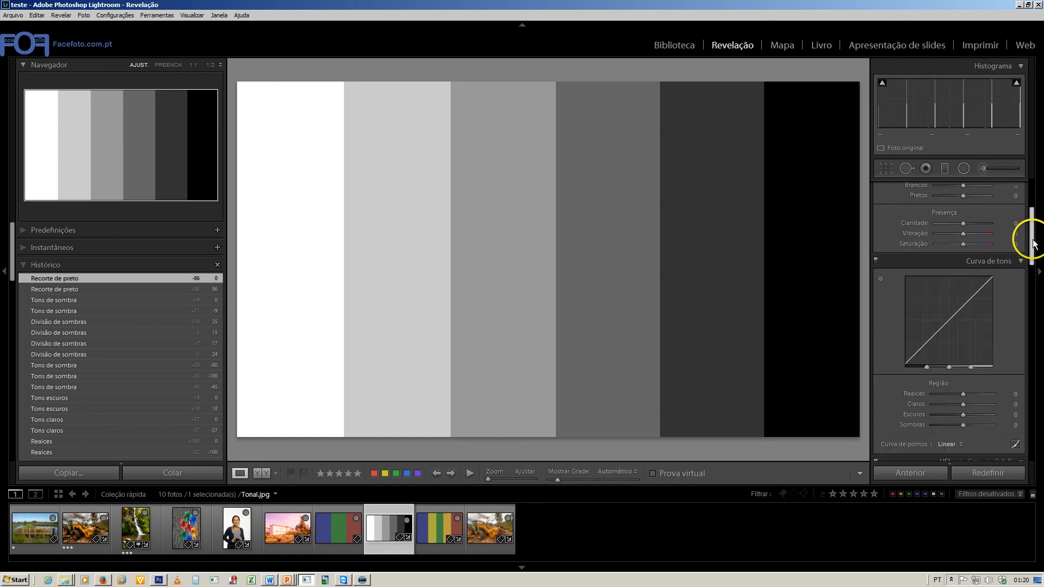
{"action": "left_click_drag", "start_coordinate": [1033, 243], "coordinate": [1029, 228]}
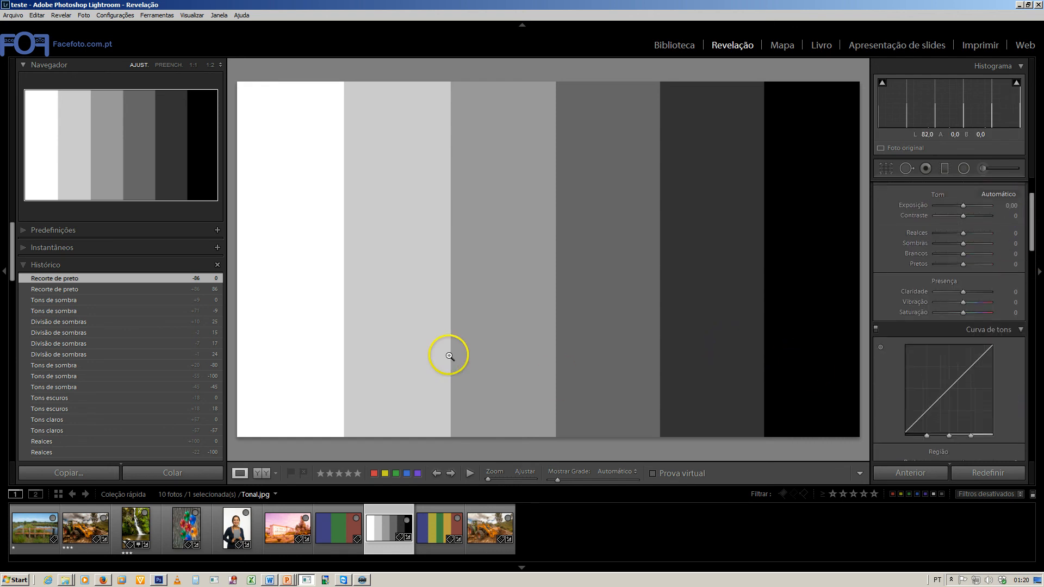
Step: Open Escavadora-0039.jpg and revert it to its import state in the history
{"action": "left_click", "coordinate": [485, 530]}
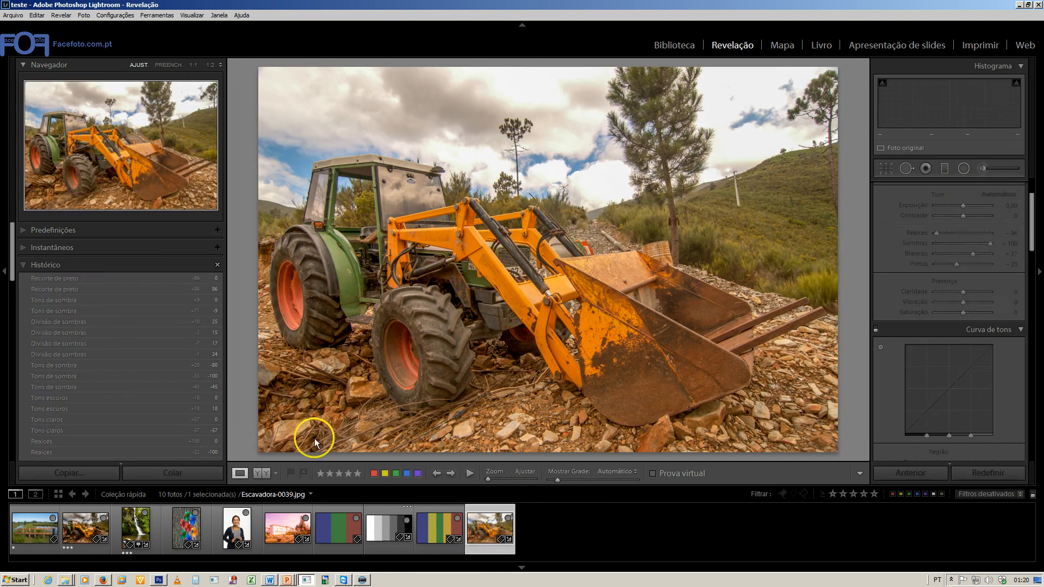
{"action": "scroll", "coordinate": [107, 454], "scroll_direction": "down", "scroll_amount": 10}
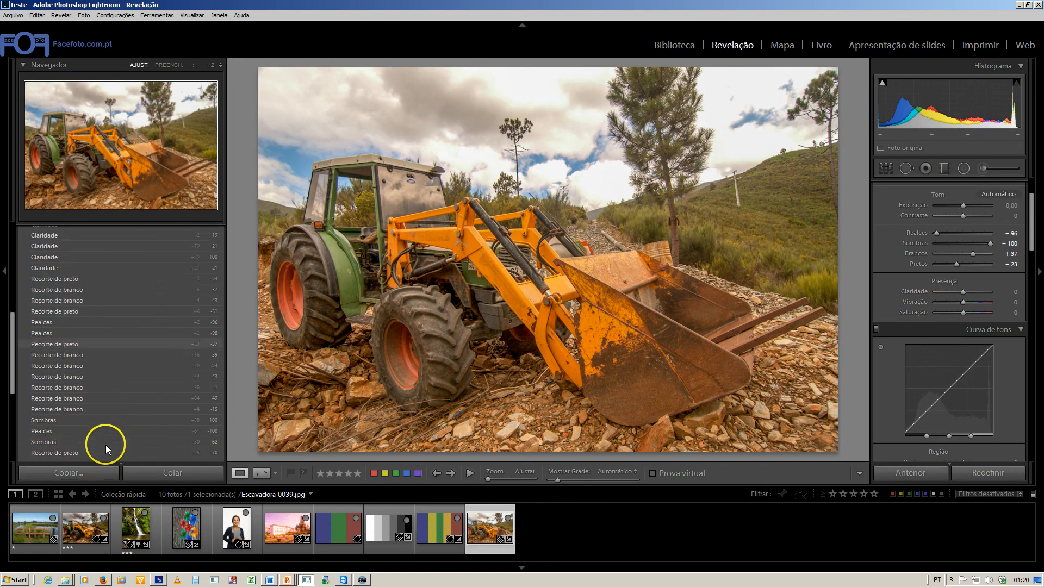
{"action": "scroll", "coordinate": [104, 445], "scroll_direction": "down", "scroll_amount": 5}
{"action": "left_click", "coordinate": [113, 402]}
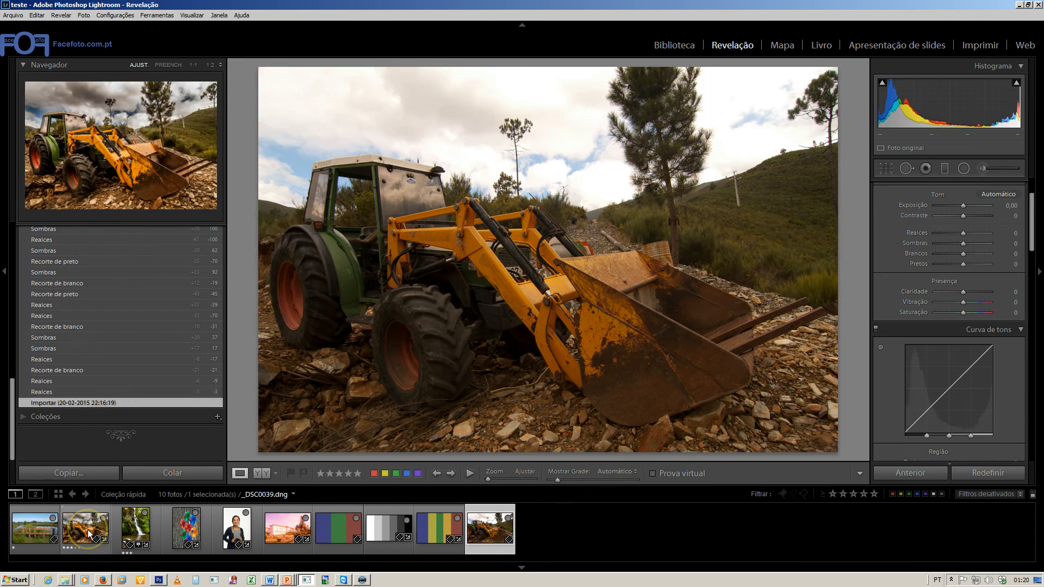
Step: Compare the edited _DSC0039.dng with the unedited Escavadora-0039.jpg
{"action": "left_click", "coordinate": [87, 530]}
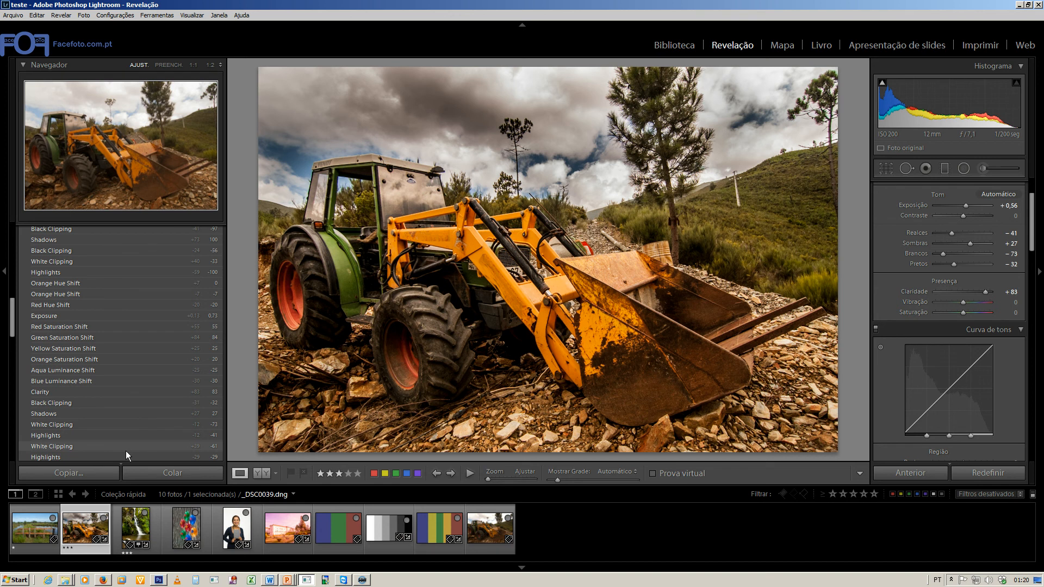
{"action": "left_click", "coordinate": [94, 533]}
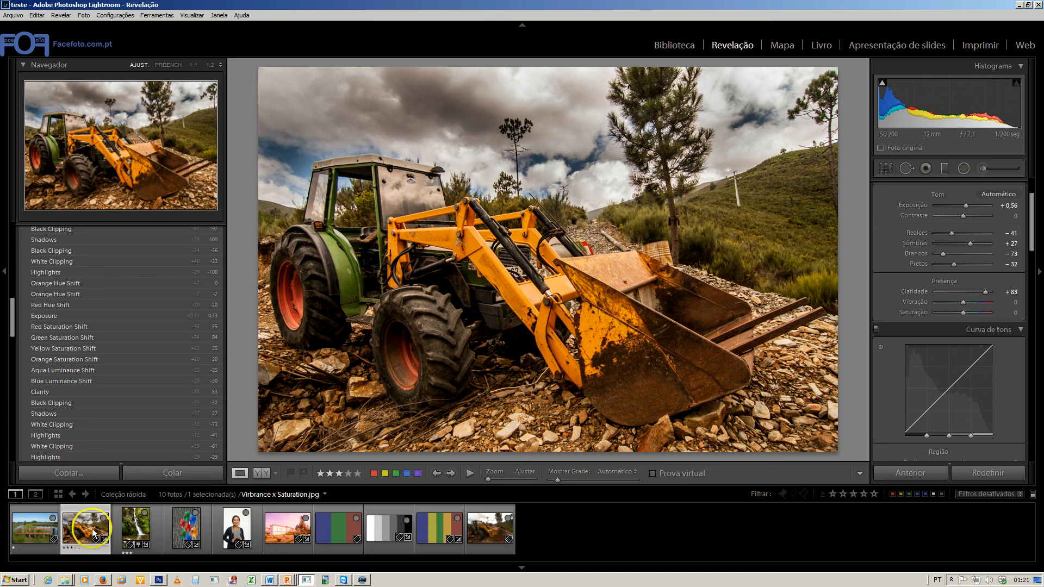
{"action": "left_click", "coordinate": [510, 538]}
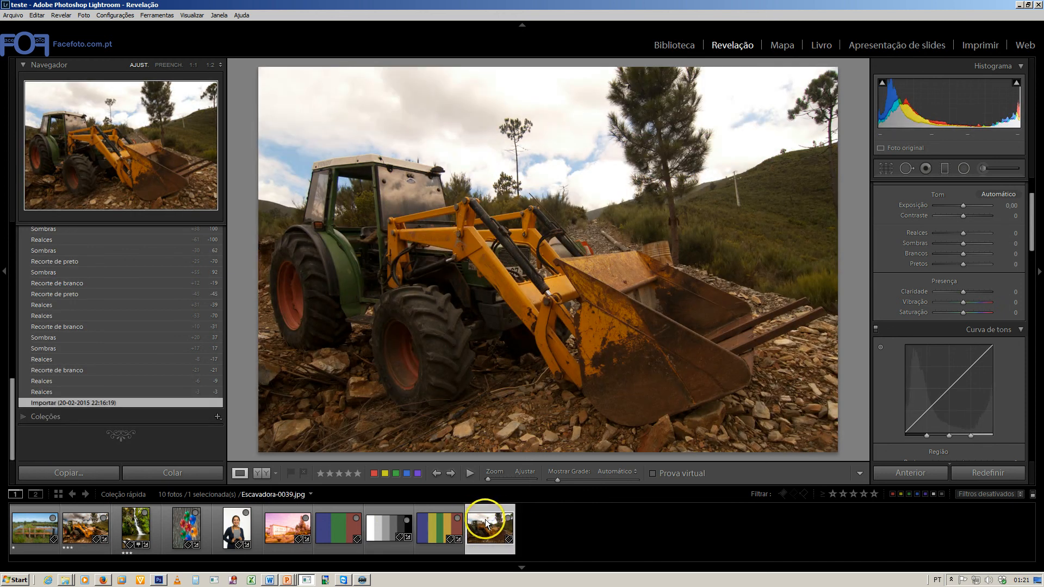
Step: Revert _DSC0039.dng to its import state, restore its latest history state, and view Escavadora-0039.jpg for comparison
{"action": "left_click", "coordinate": [92, 524]}
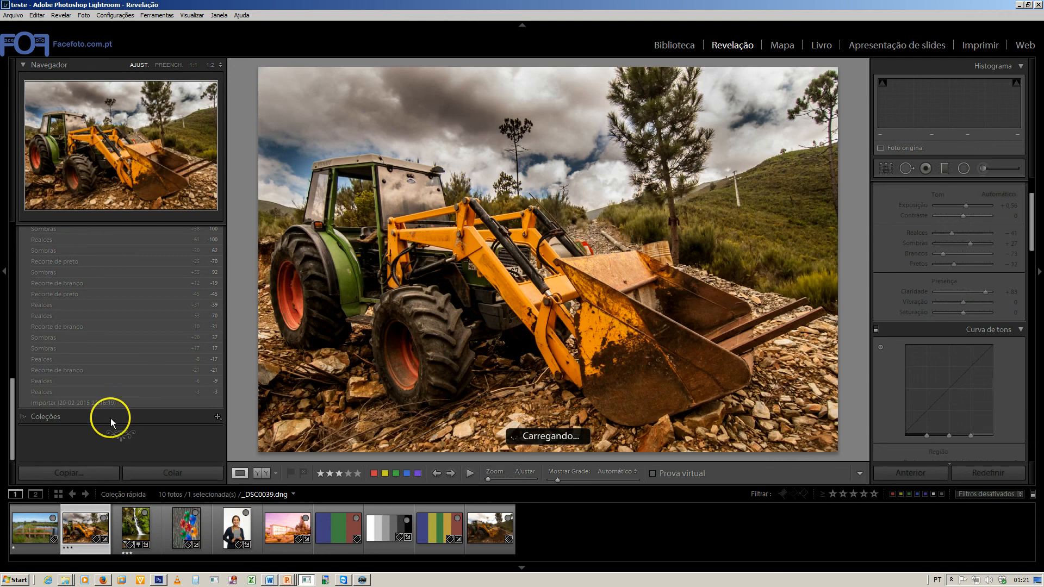
{"action": "scroll", "coordinate": [111, 425], "scroll_direction": "up", "scroll_amount": 3}
{"action": "scroll", "coordinate": [110, 425], "scroll_direction": "down", "scroll_amount": 5}
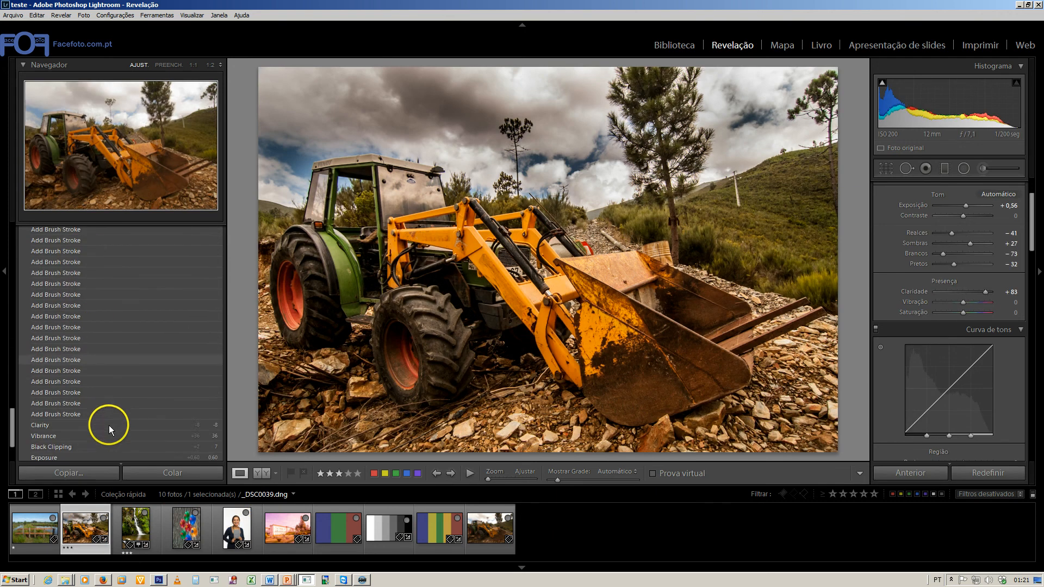
{"action": "left_click", "coordinate": [113, 404]}
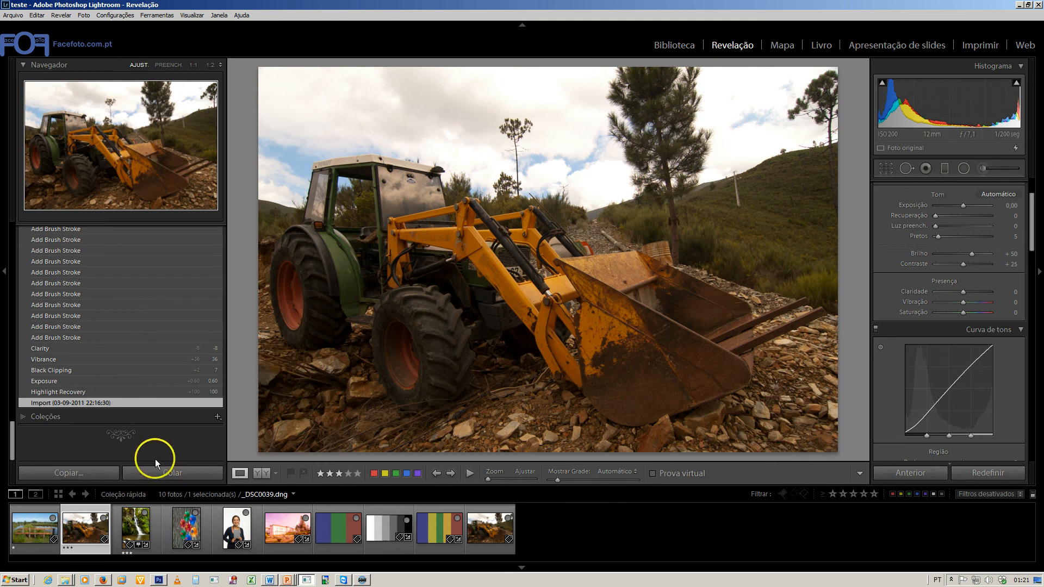
{"action": "scroll", "coordinate": [155, 375], "scroll_direction": "up", "scroll_amount": 10}
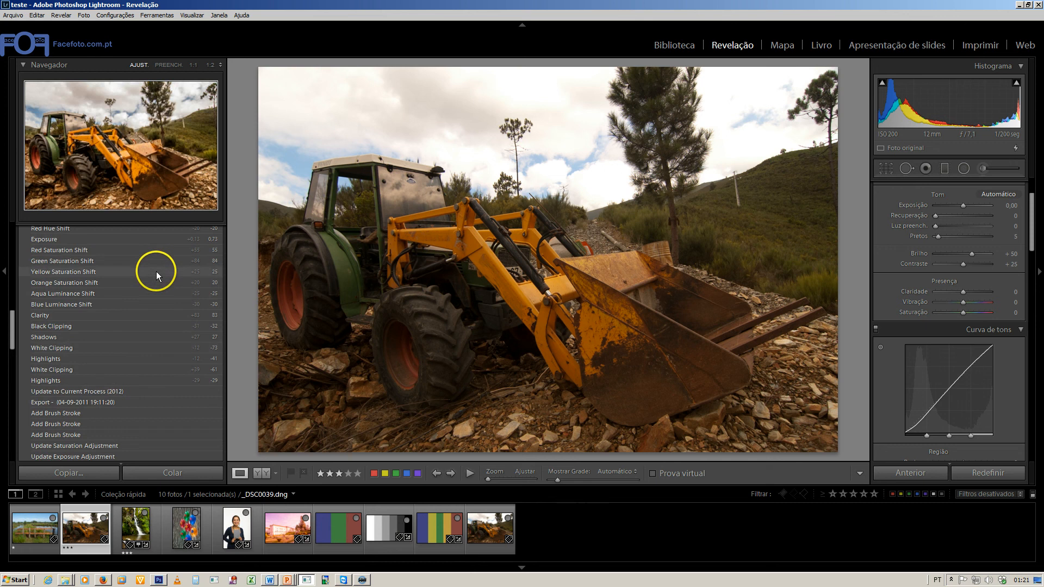
{"action": "scroll", "coordinate": [158, 269], "scroll_direction": "up", "scroll_amount": 15}
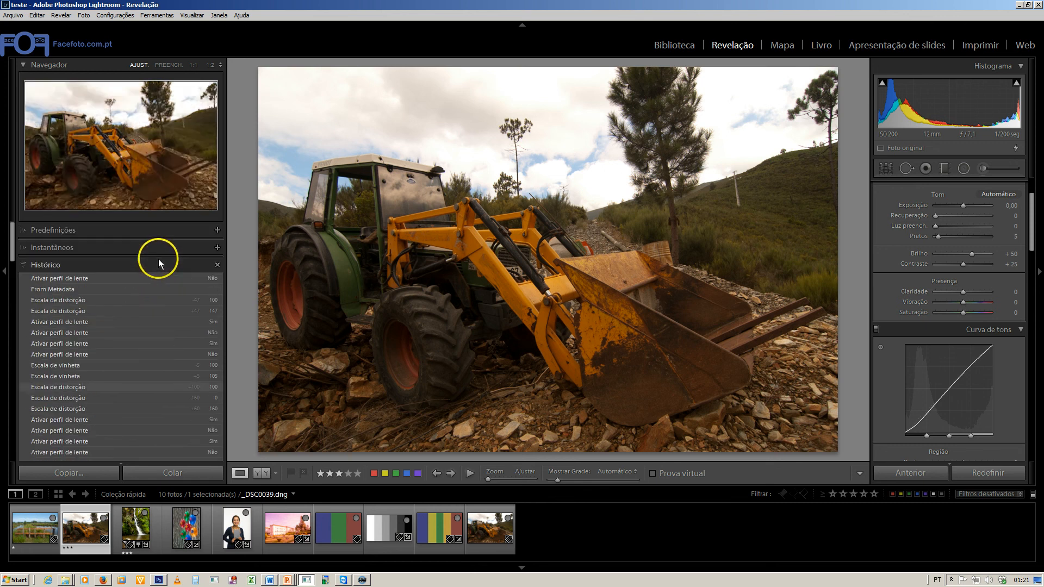
{"action": "left_click", "coordinate": [475, 529]}
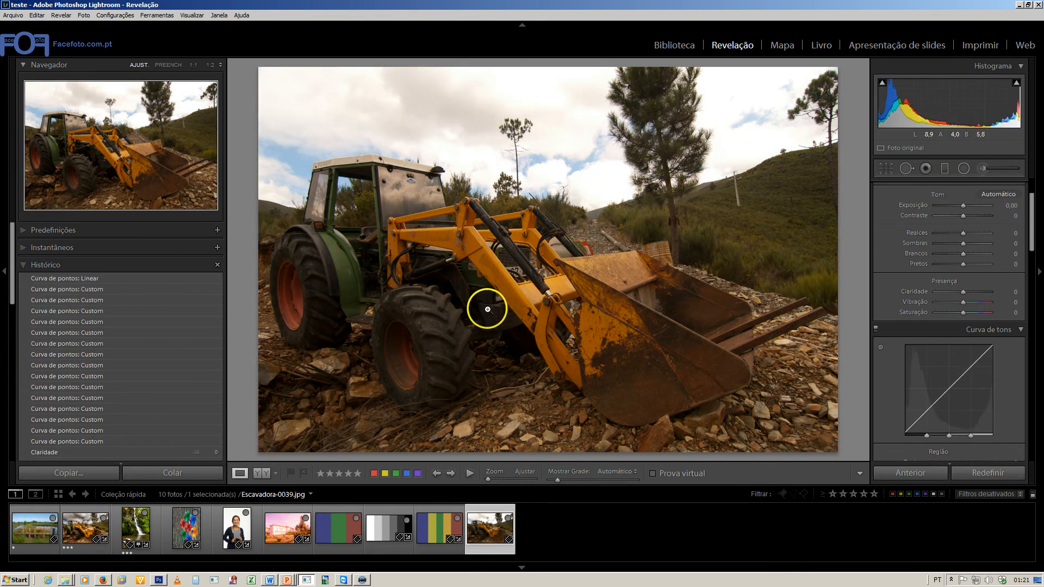
Step: Copy the develop settings from the edited _DSC0039.dng, keeping all the ticked categories
{"action": "left_click", "coordinate": [85, 530]}
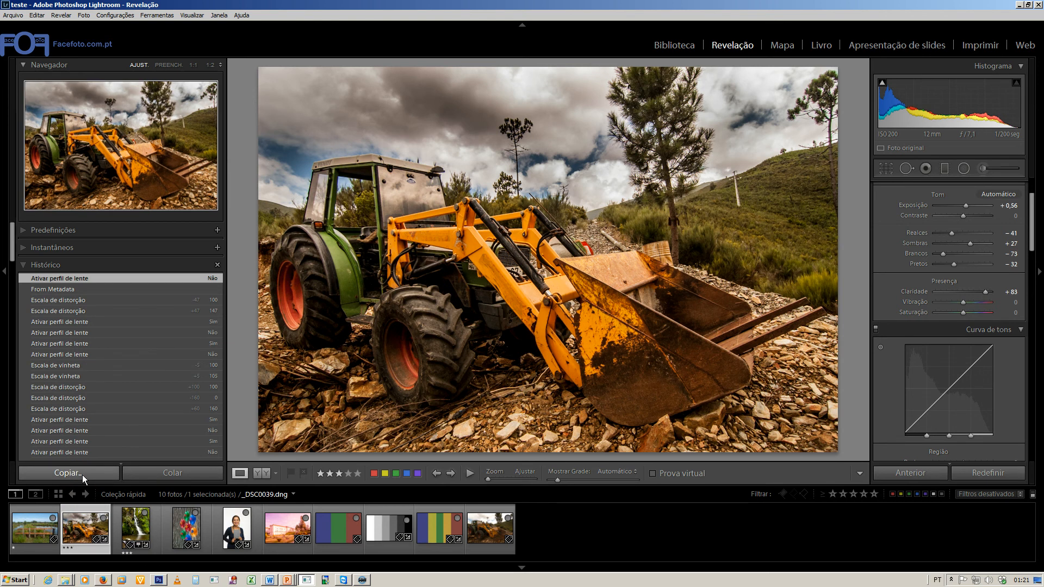
{"action": "left_click", "coordinate": [82, 474]}
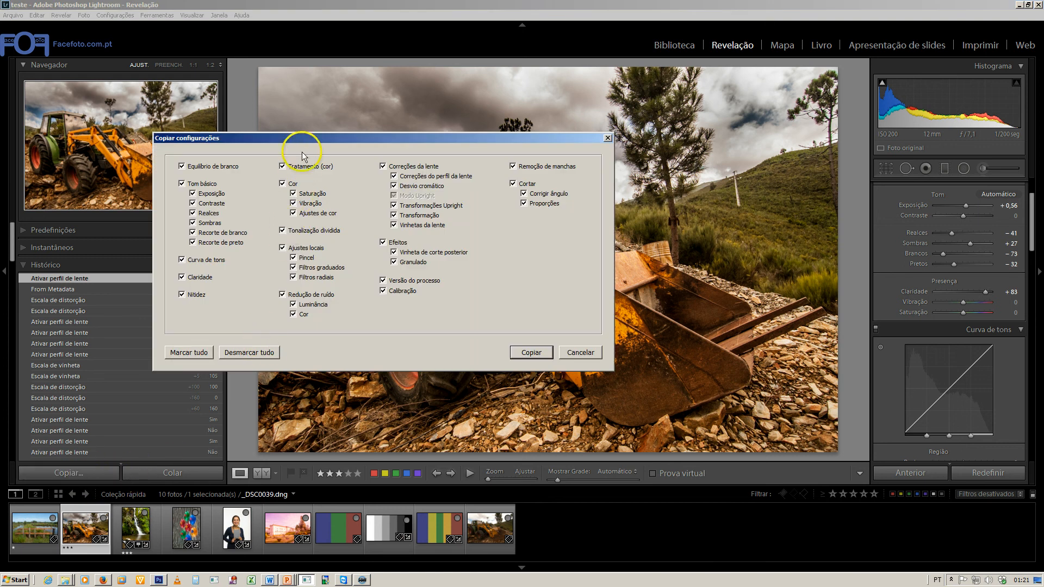
{"action": "left_click_drag", "start_coordinate": [304, 139], "coordinate": [370, 135]}
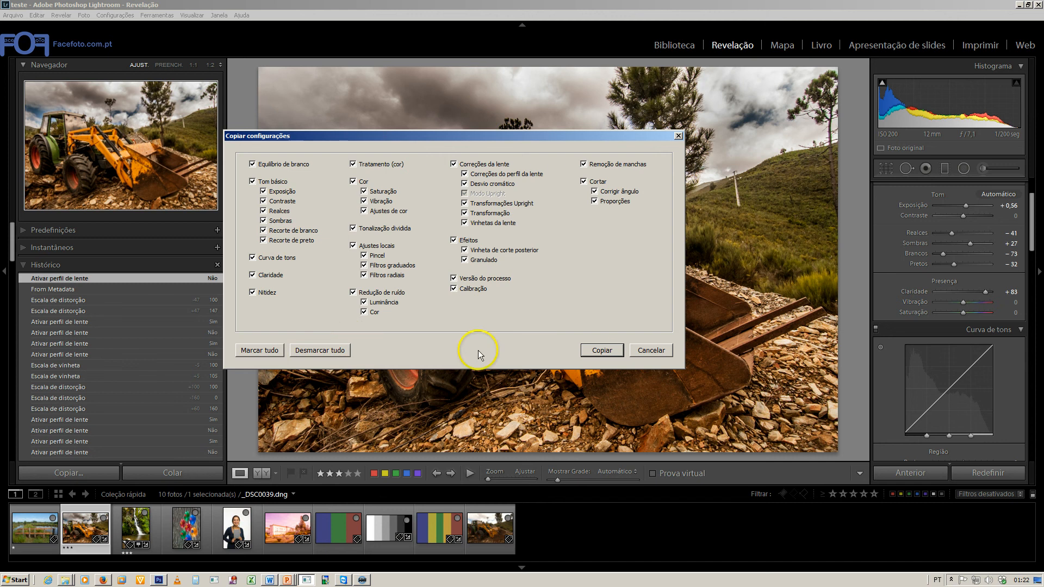
{"action": "left_click", "coordinate": [601, 352]}
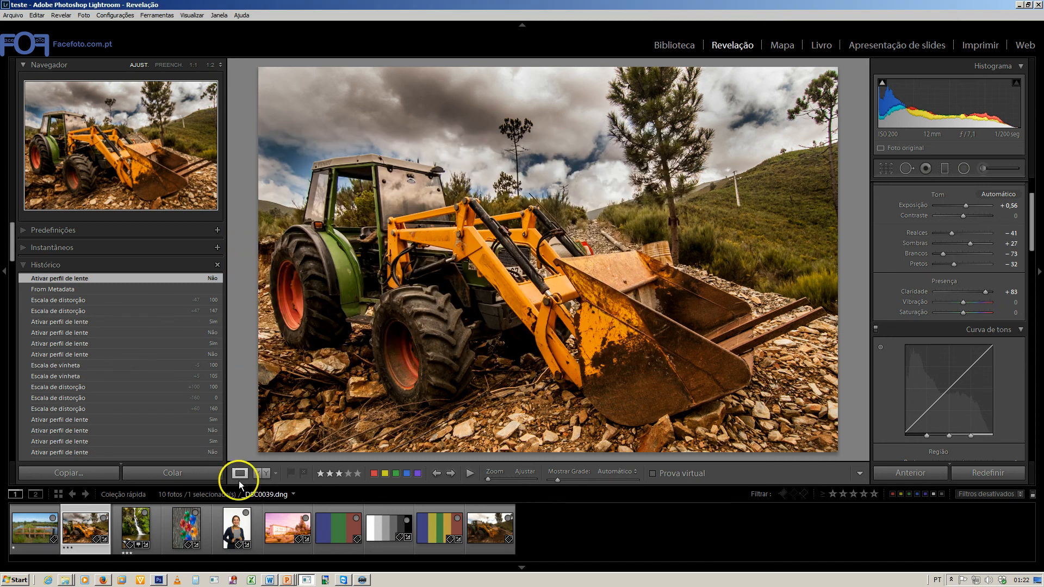
Step: Paste the copied develop settings onto Escavadora-0039.jpg
{"action": "left_click", "coordinate": [194, 477]}
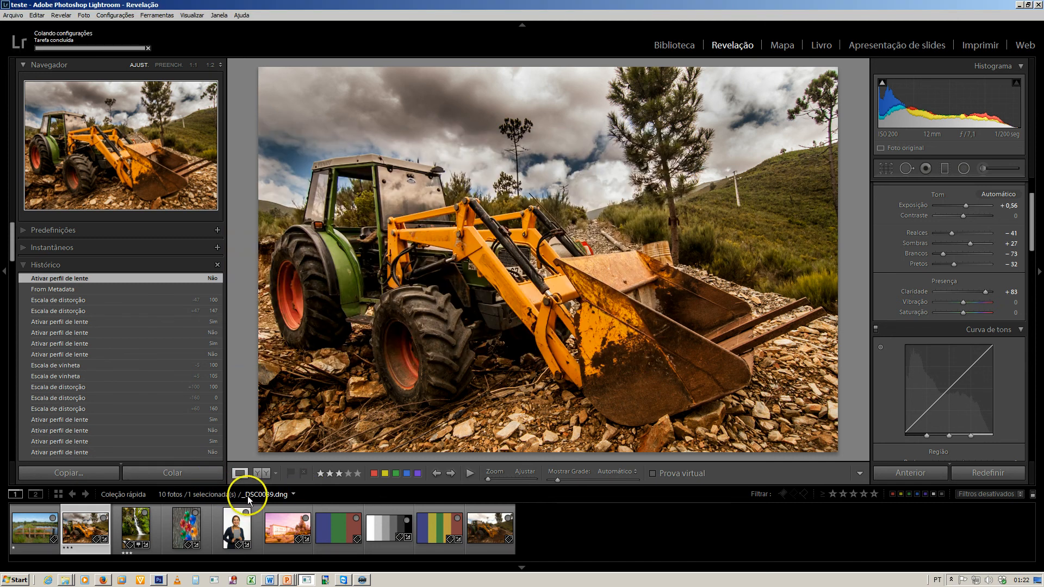
{"action": "left_click", "coordinate": [474, 534]}
{"action": "left_click", "coordinate": [195, 471]}
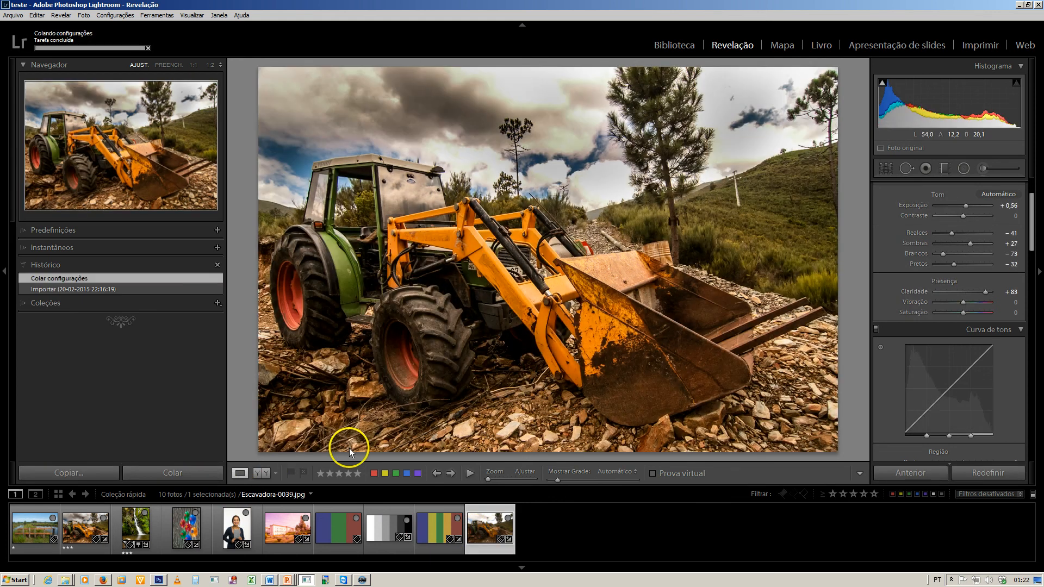
Step: Switch back and forth between _DSC0039.dng and Escavadora-0039.jpg to compare how the same settings render on each
{"action": "left_click", "coordinate": [86, 527]}
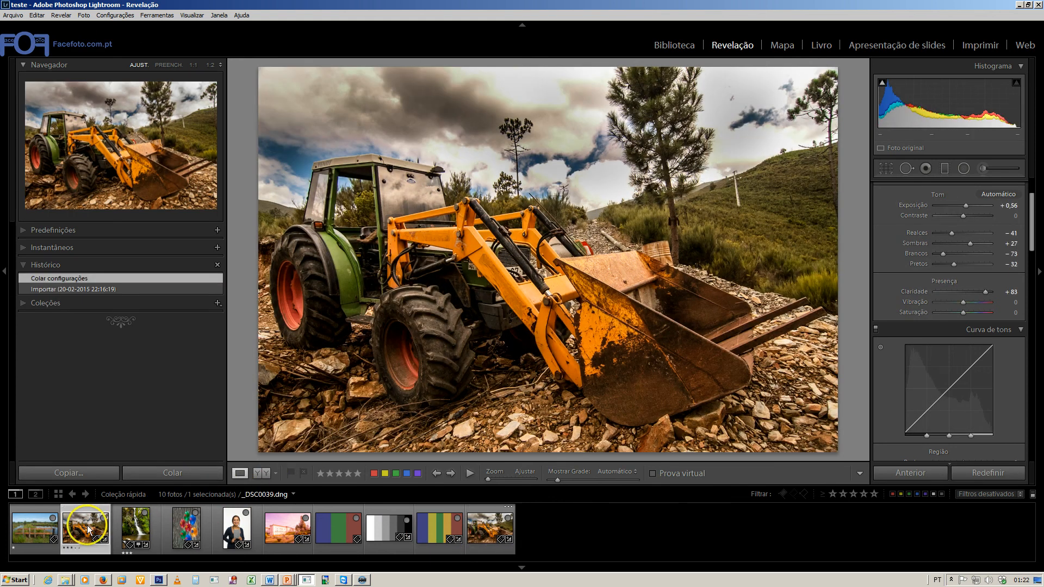
{"action": "left_click", "coordinate": [479, 525]}
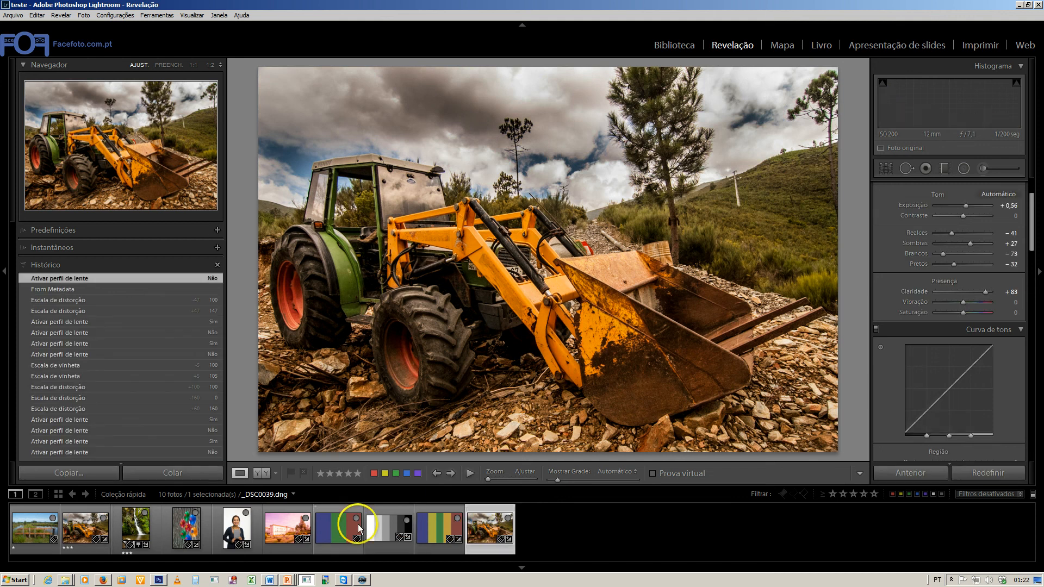
{"action": "left_click", "coordinate": [85, 528]}
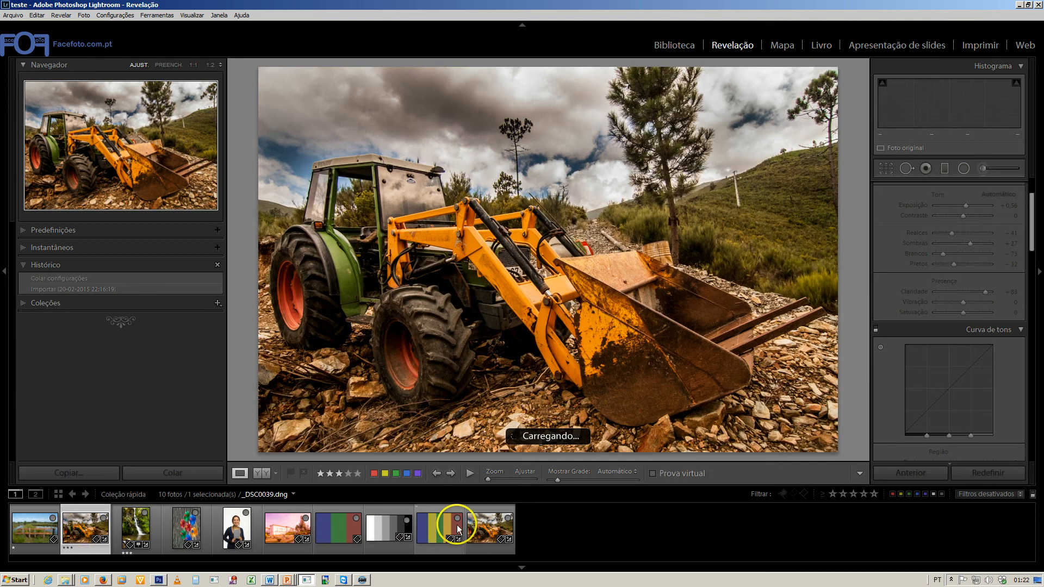
{"action": "left_click", "coordinate": [477, 527]}
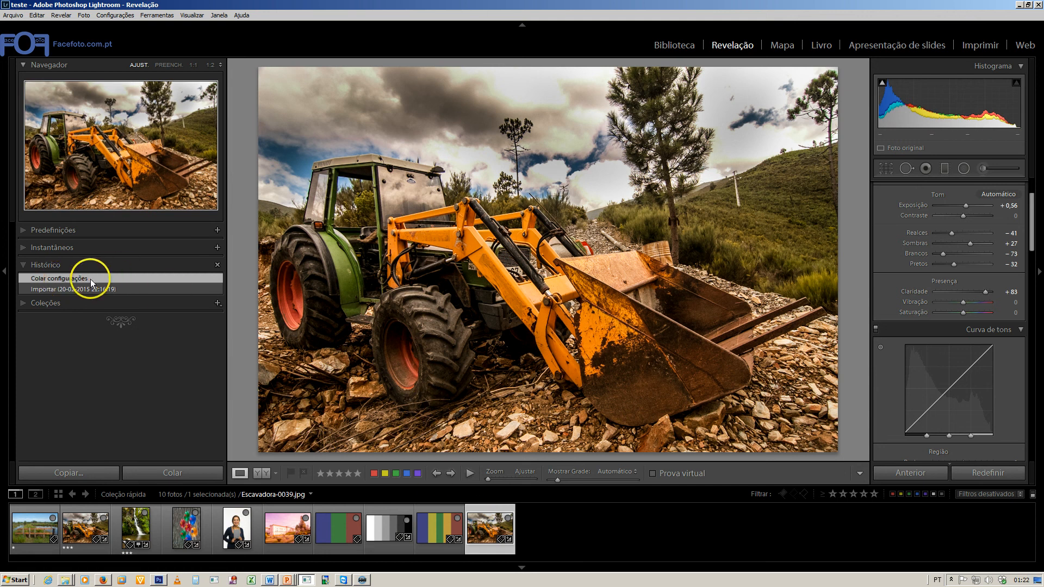
Step: Compare _DSC0039.dng with Escavadora-0039.jpg, and preview the JPG's import state before restoring its pasted settings
{"action": "left_click", "coordinate": [89, 519]}
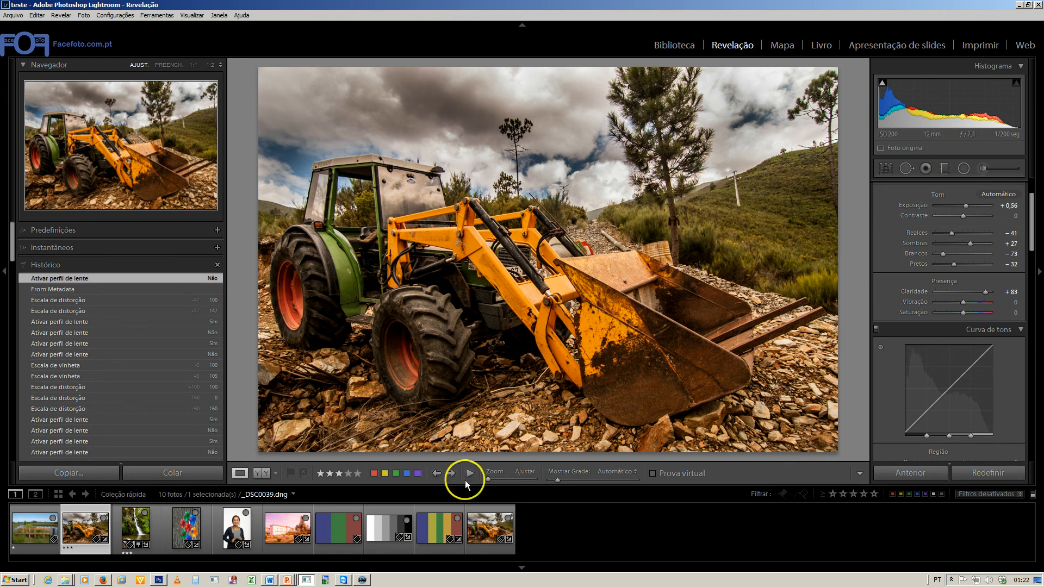
{"action": "left_click", "coordinate": [489, 529]}
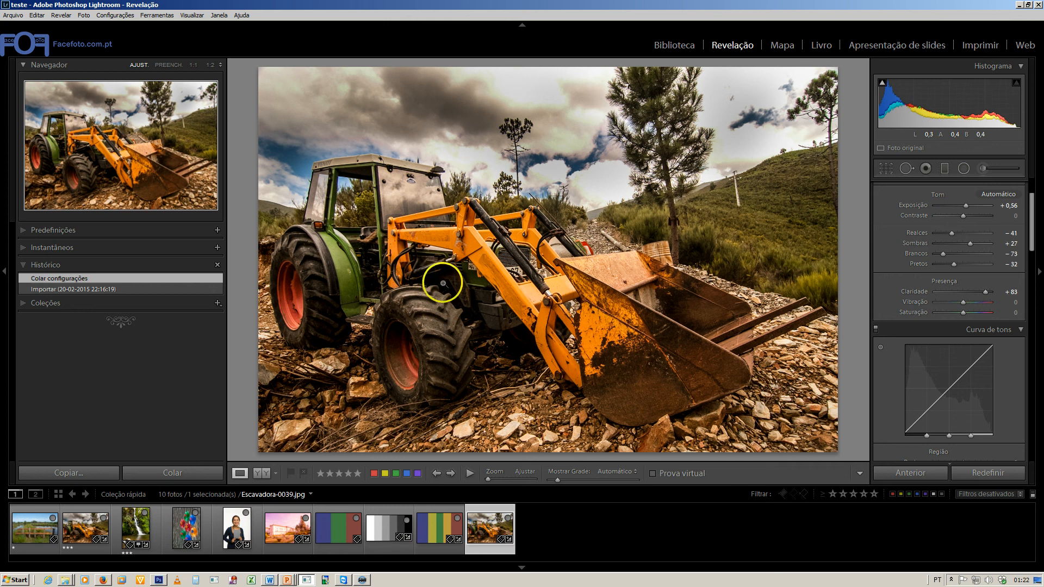
{"action": "left_click", "coordinate": [189, 290]}
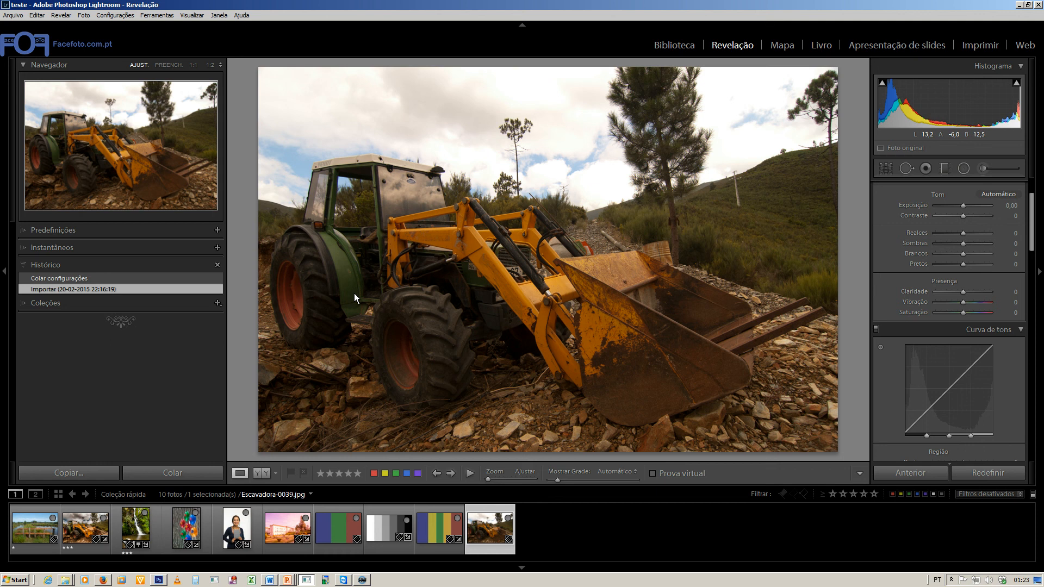
{"action": "left_click", "coordinate": [190, 279]}
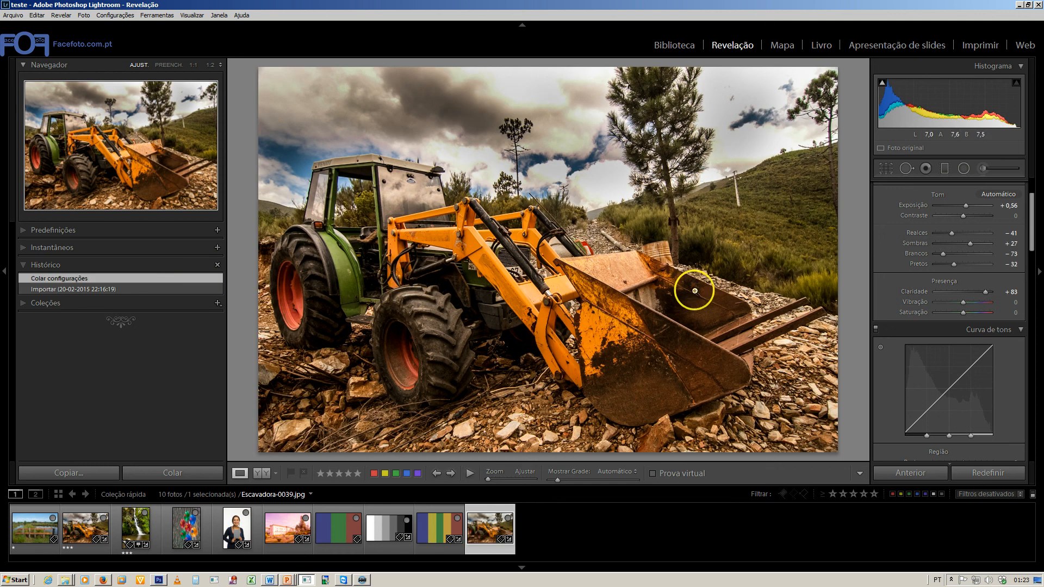
Step: Try a temperature of -9 on Escavadora-0039.jpg and reset the temperature to its default
{"action": "scroll", "coordinate": [894, 279], "scroll_direction": "up", "scroll_amount": 3}
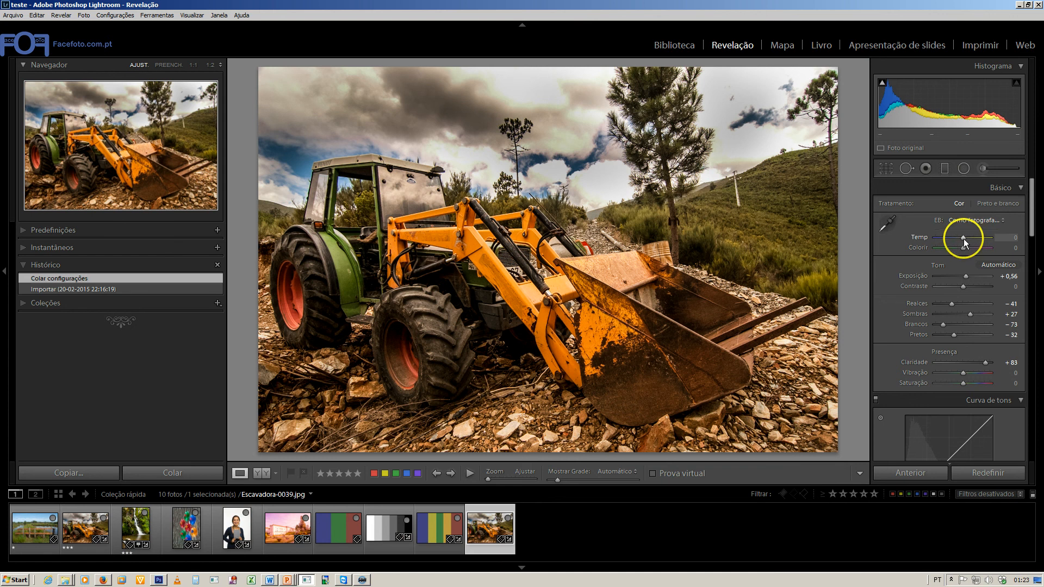
{"action": "mouse_move", "coordinate": [967, 239]}
{"action": "left_mouse_down"}
{"action": "mouse_move", "coordinate": [947, 239]}
{"action": "mouse_move", "coordinate": [1010, 240]}
{"action": "mouse_move", "coordinate": [963, 239]}
{"action": "left_mouse_up"}
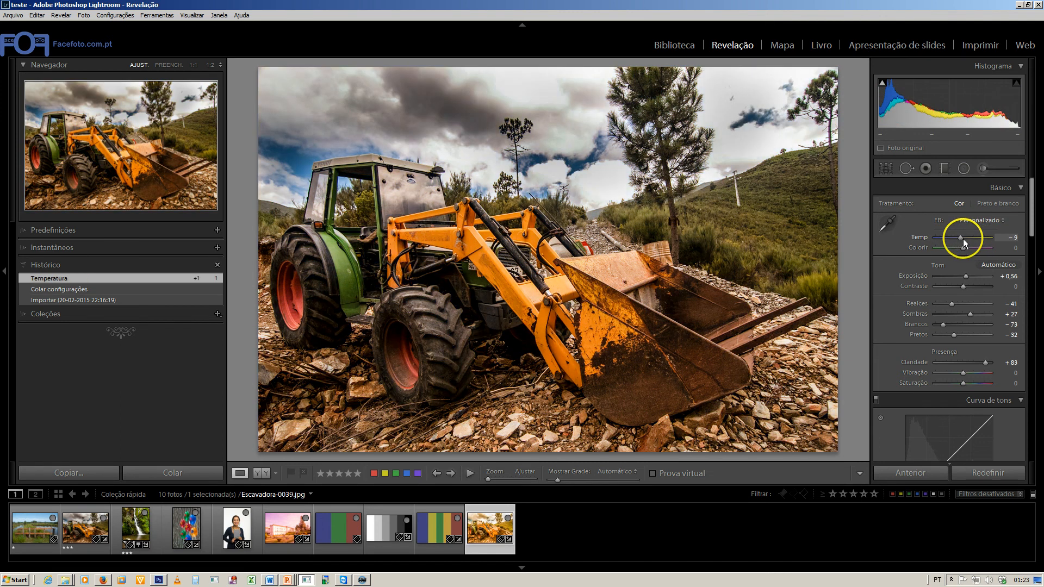
{"action": "double_click", "coordinate": [918, 237]}
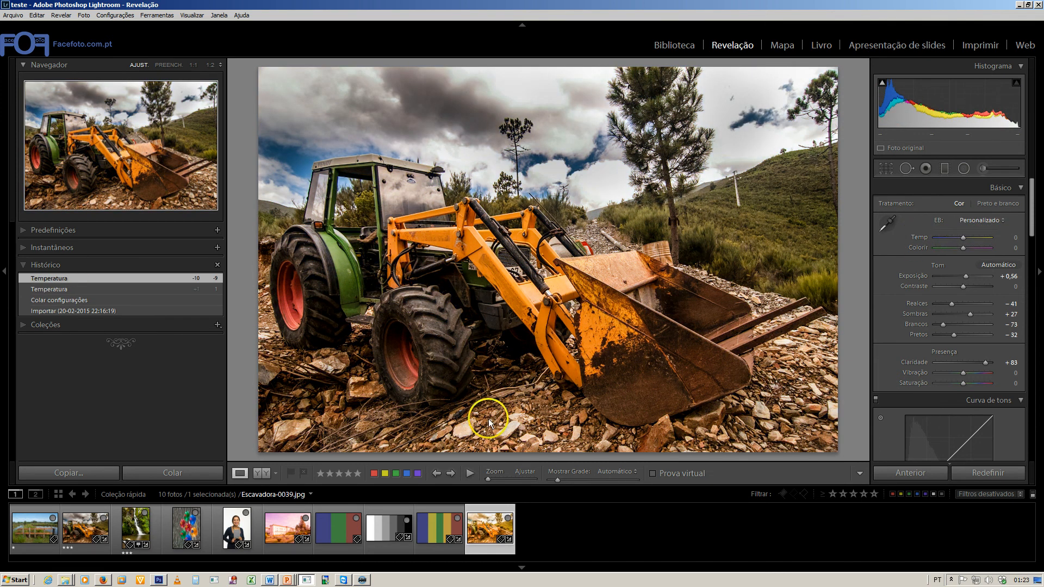
Step: View _DSC0039.dng's temperature scale, try +100 temperature on Escavadora-0039.jpg, and reset that value to its default
{"action": "left_click", "coordinate": [78, 528]}
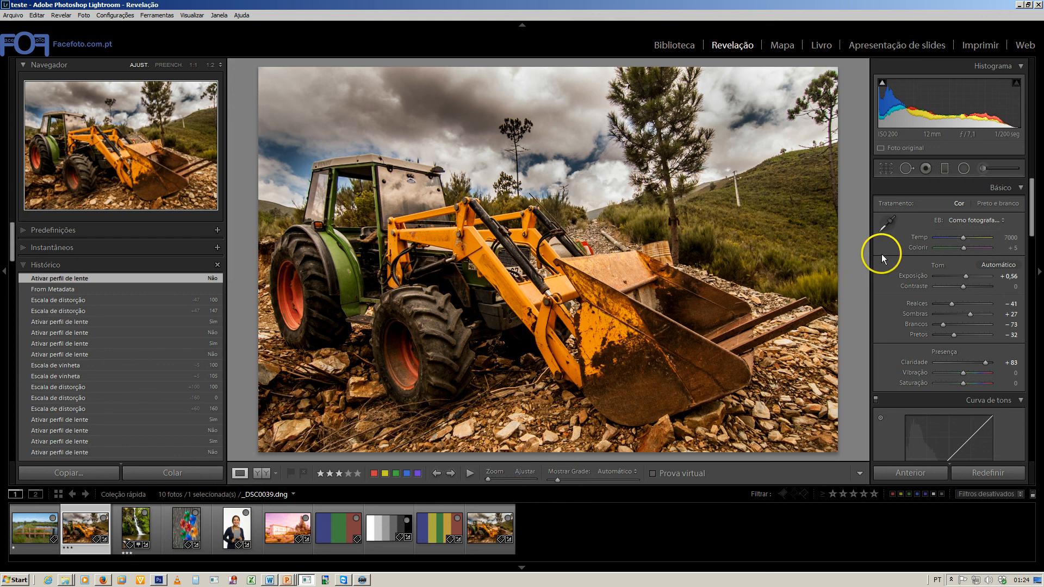
{"action": "left_click", "coordinate": [487, 533]}
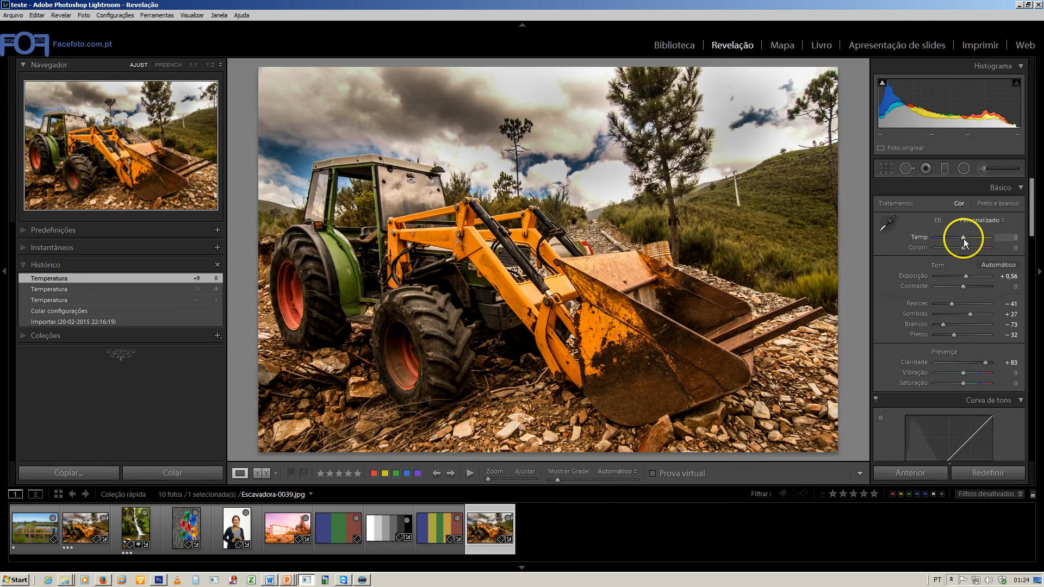
{"action": "left_click_drag", "start_coordinate": [963, 239], "coordinate": [1011, 237]}
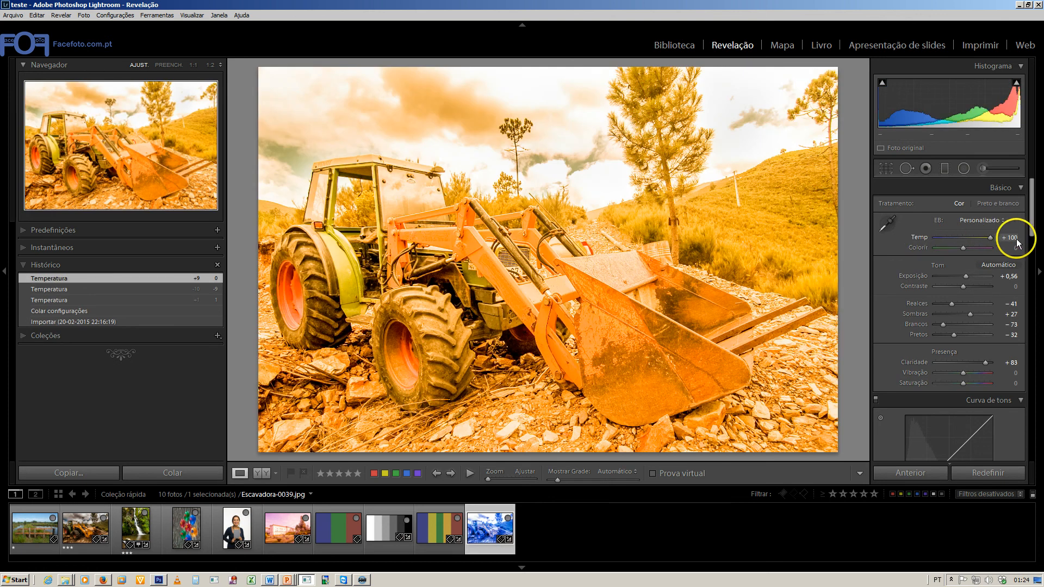
{"action": "double_click", "coordinate": [920, 238]}
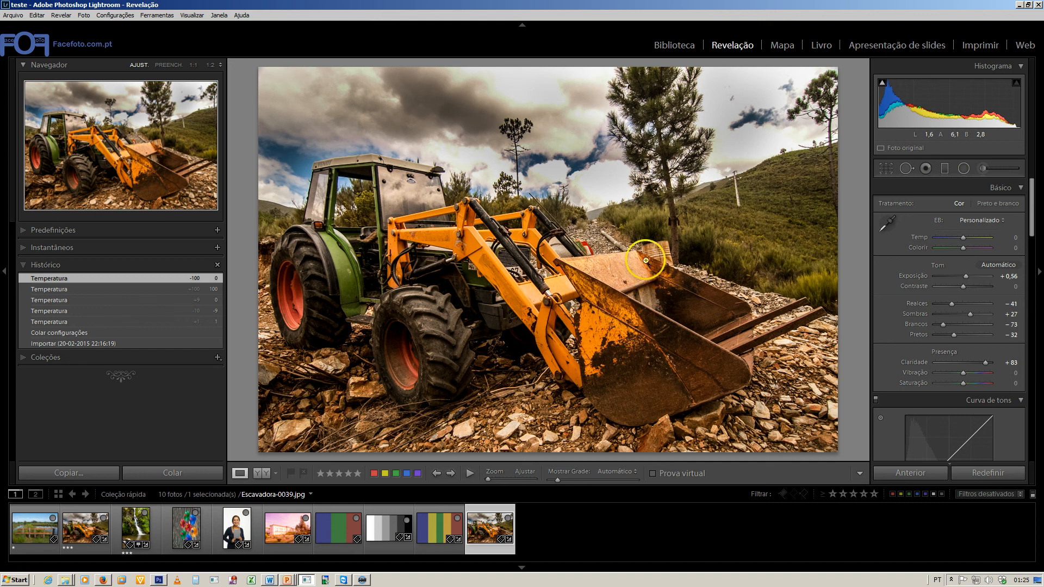
Step: Compare Escavadora-0039.jpg and _DSC0039.dng side by side, examining the sky around the lone tree at 1:2
{"action": "left_click", "coordinate": [85, 526], "text": "ctrl"}
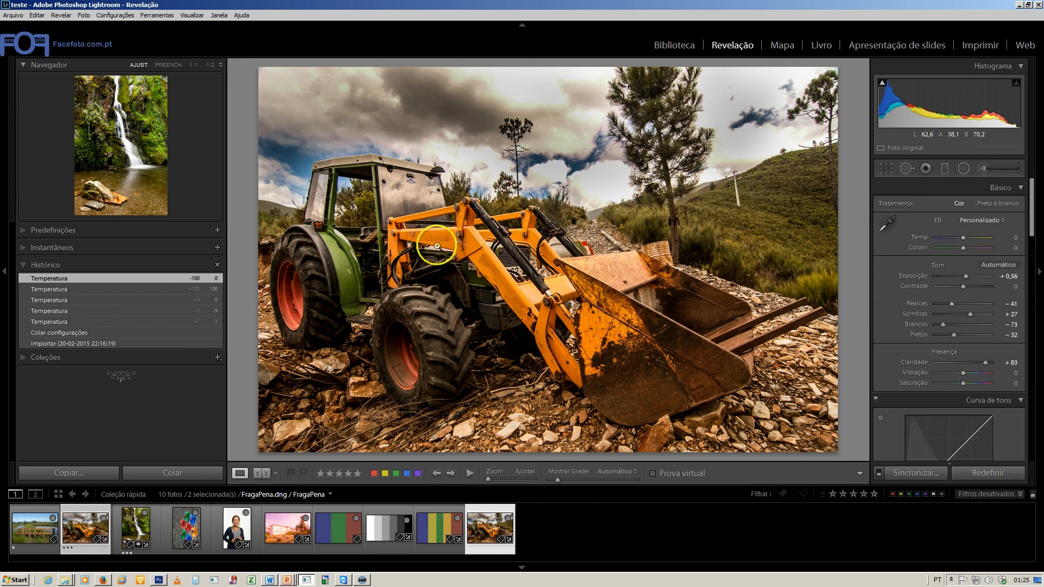
{"action": "key", "text": "c"}
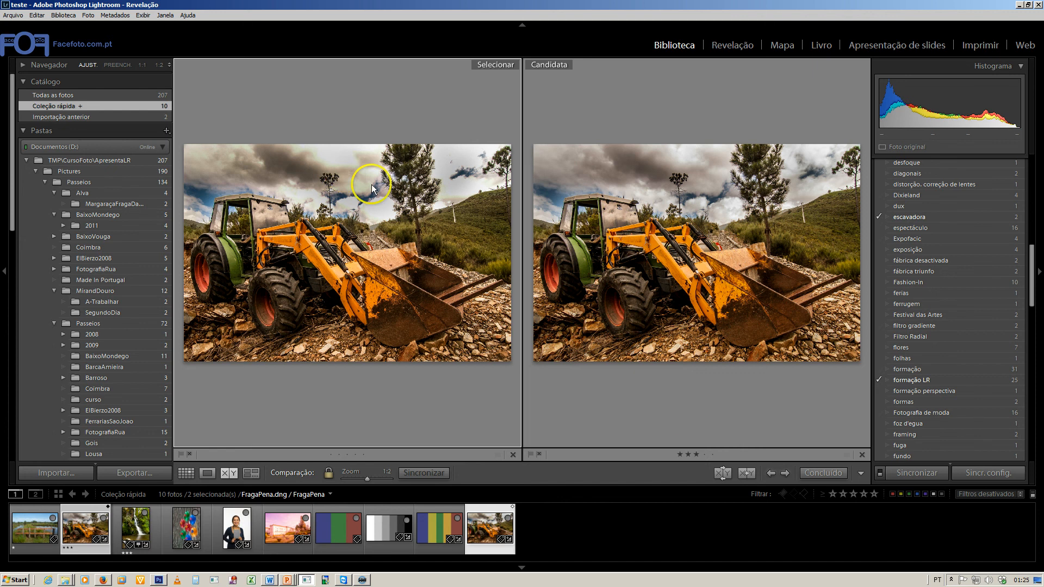
{"action": "left_click", "coordinate": [361, 171]}
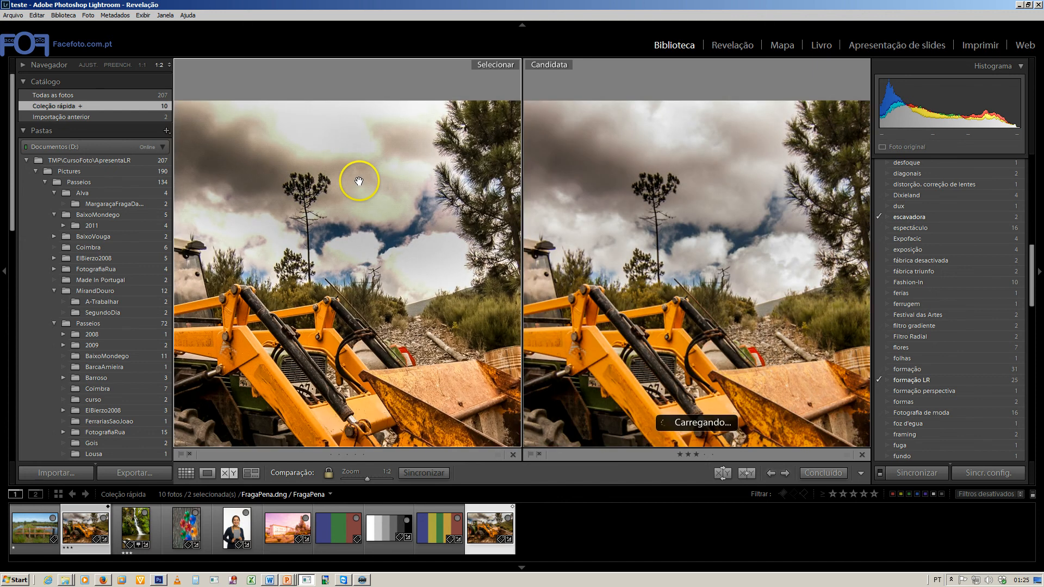
{"action": "left_click_drag", "start_coordinate": [357, 178], "coordinate": [424, 229]}
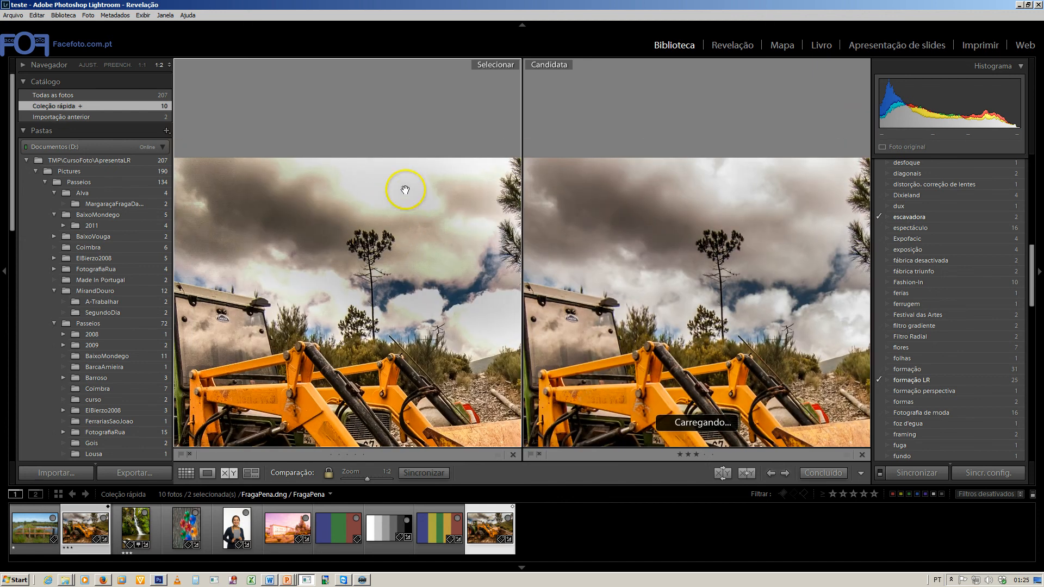
{"action": "left_click_drag", "start_coordinate": [703, 196], "coordinate": [664, 210]}
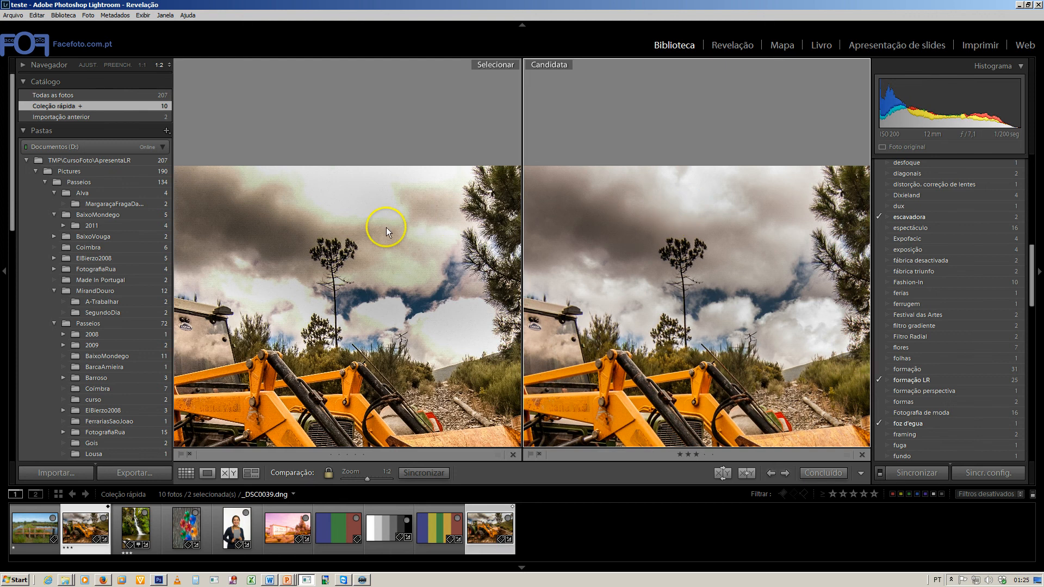
Step: Examine the clouds and trees in both photos at 1:1 magnification to compare their tonal transitions and noise
{"action": "left_click", "coordinate": [167, 65]}
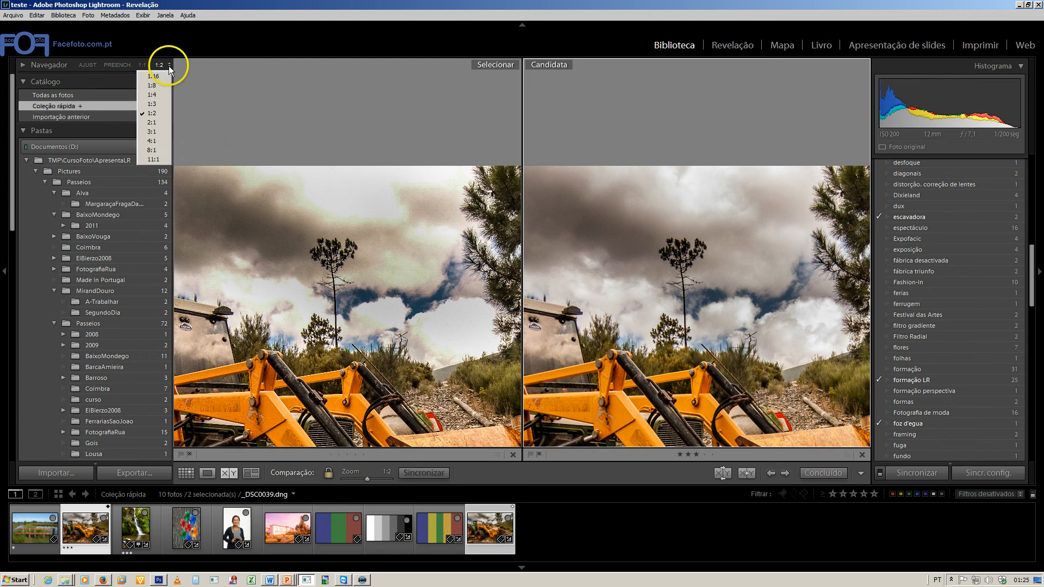
{"action": "left_click", "coordinate": [144, 65]}
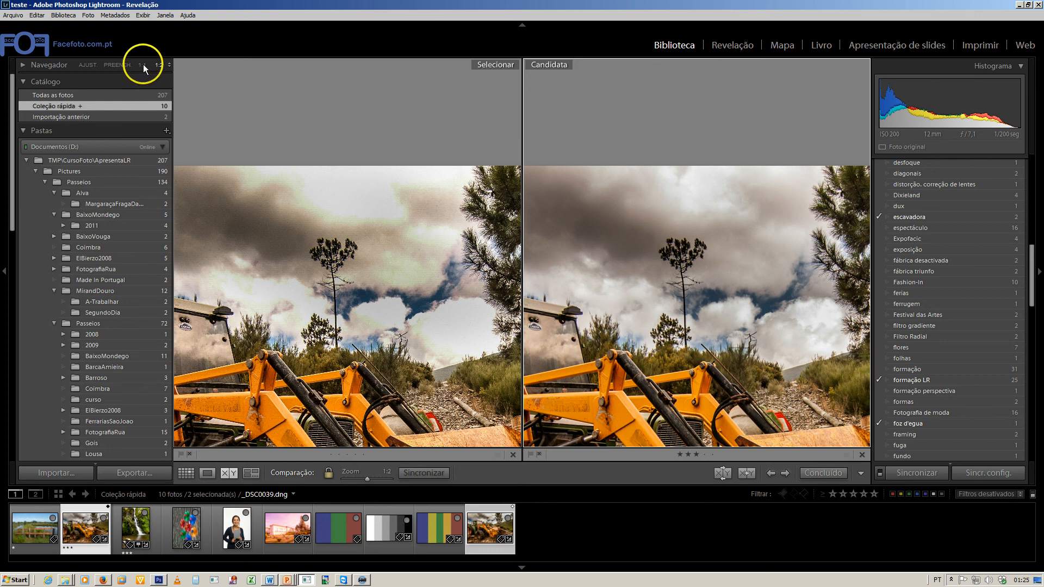
{"action": "left_click", "coordinate": [142, 65]}
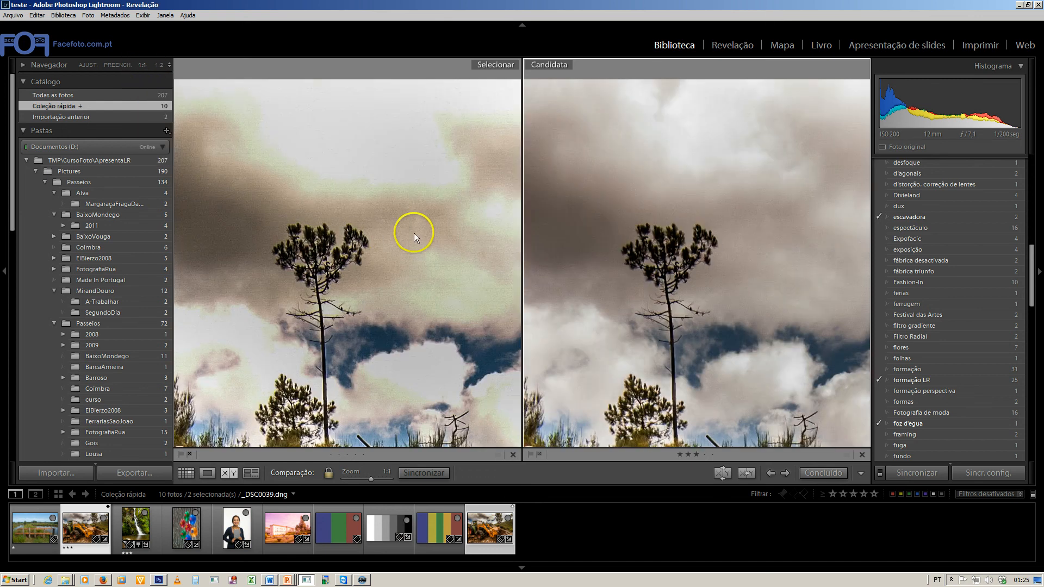
{"action": "left_click_drag", "start_coordinate": [414, 228], "coordinate": [454, 264]}
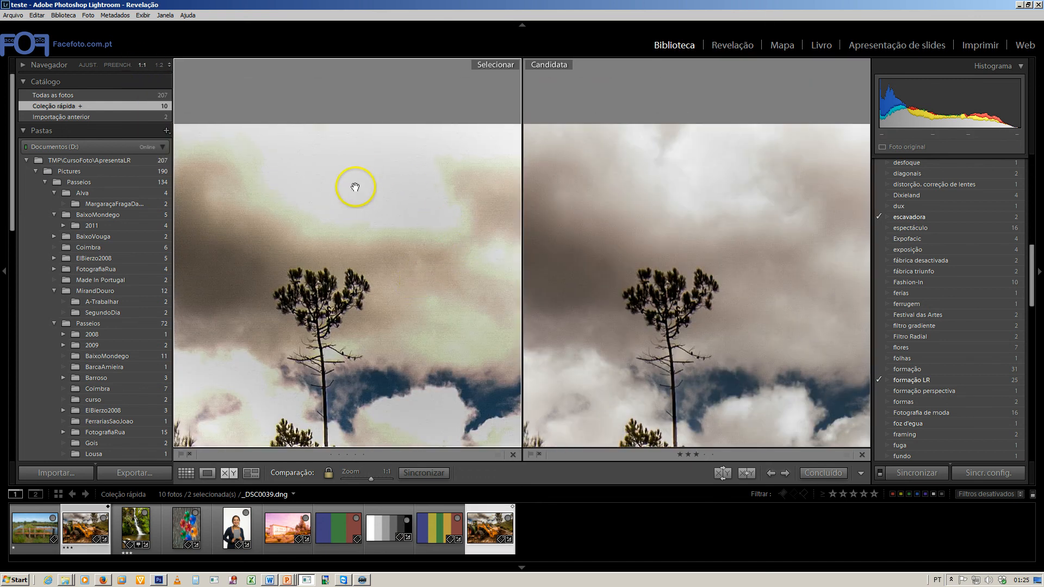
{"action": "left_click", "coordinate": [715, 221]}
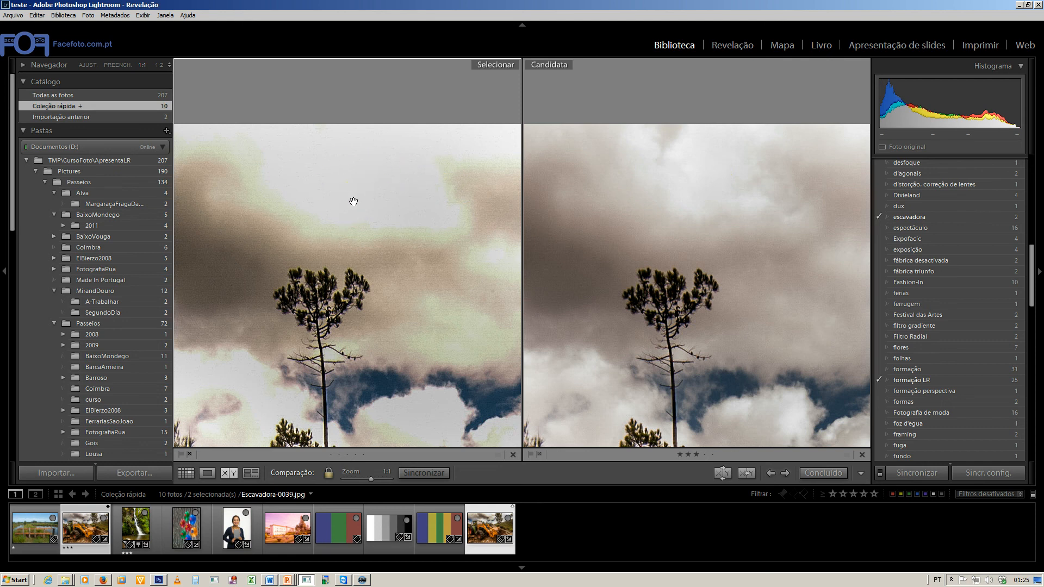
{"action": "left_click_drag", "start_coordinate": [353, 202], "coordinate": [457, 252]}
{"action": "left_click", "coordinate": [543, 238]}
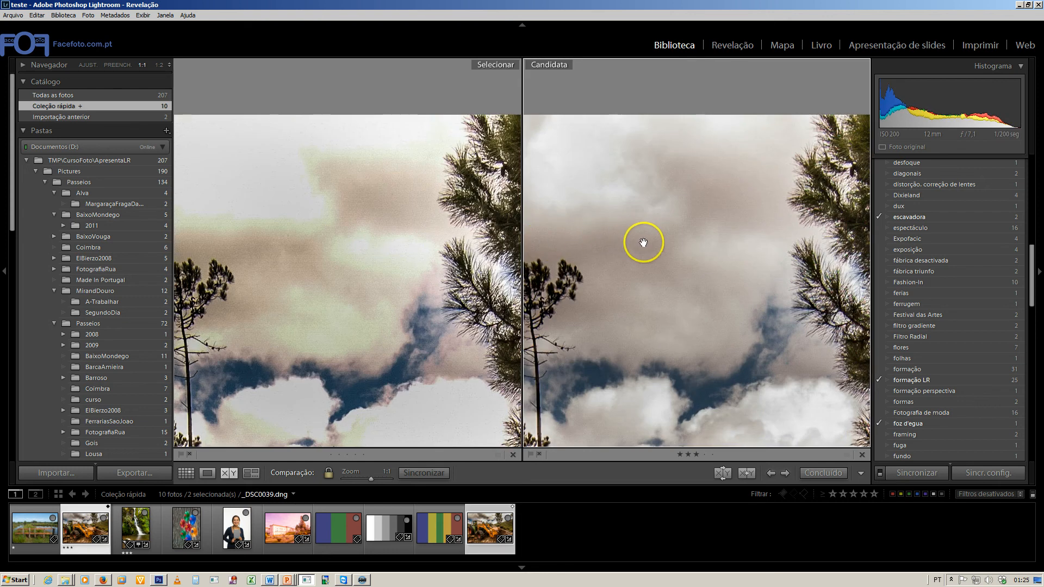
{"action": "left_click_drag", "start_coordinate": [645, 242], "coordinate": [643, 249]}
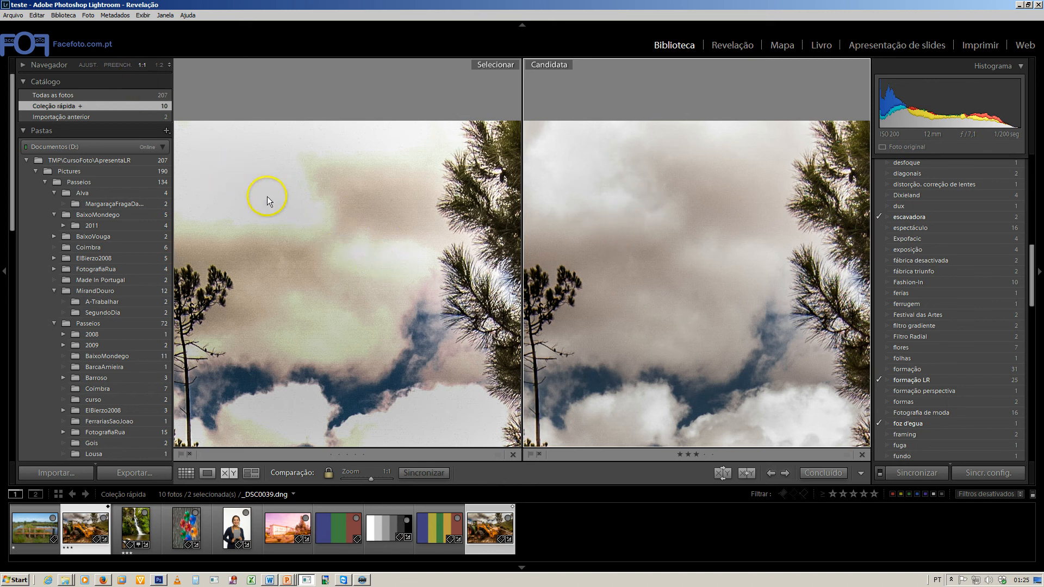
{"action": "left_click_drag", "start_coordinate": [267, 197], "coordinate": [365, 251]}
Step: Inspect the tractor cab and the surrounding sky at 1:1 in both photos, and return to the fitted view
{"action": "left_click", "coordinate": [377, 269]}
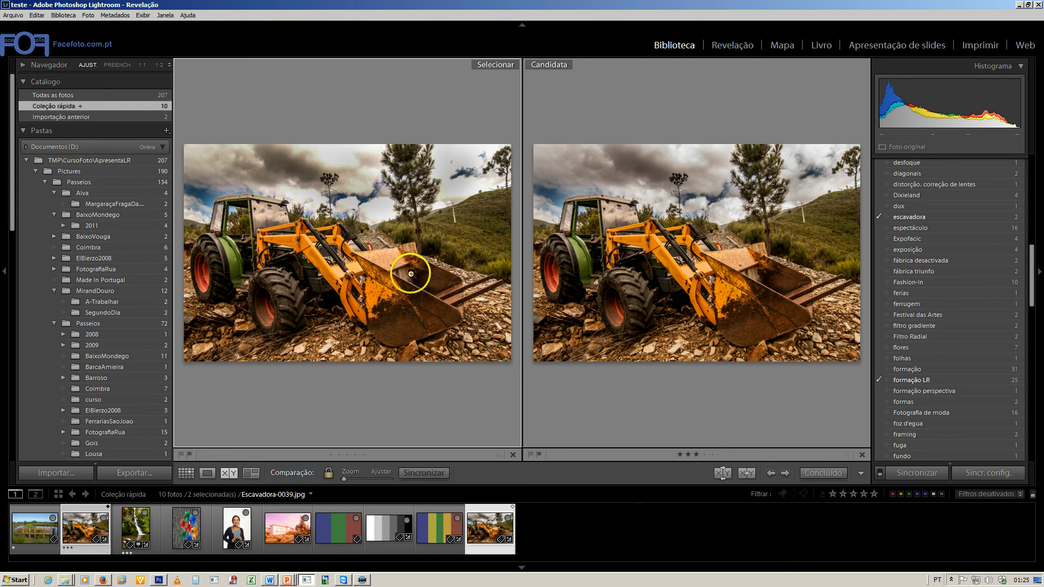
{"action": "left_click", "coordinate": [197, 195]}
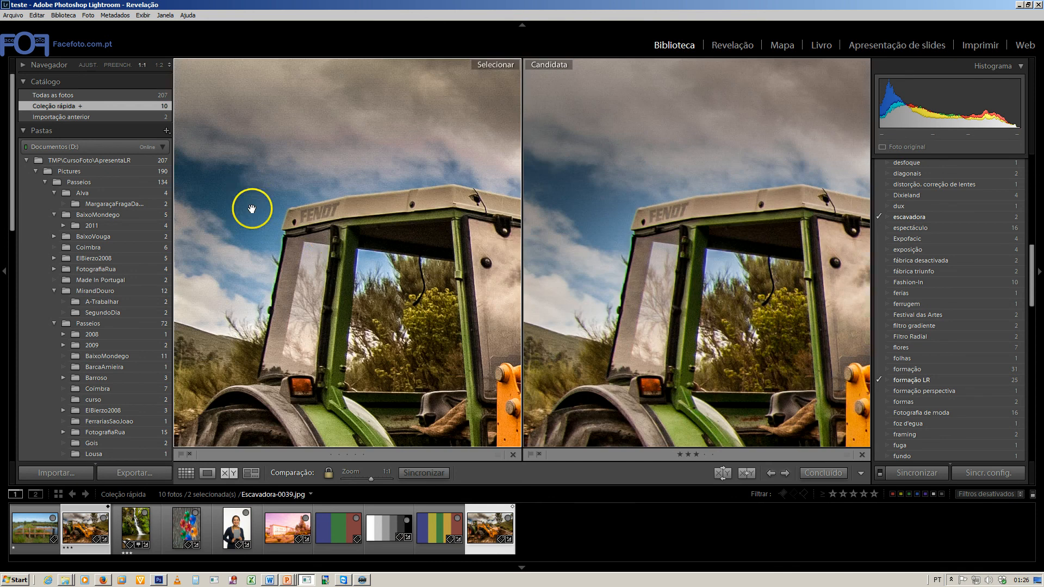
{"action": "left_click", "coordinate": [274, 226]}
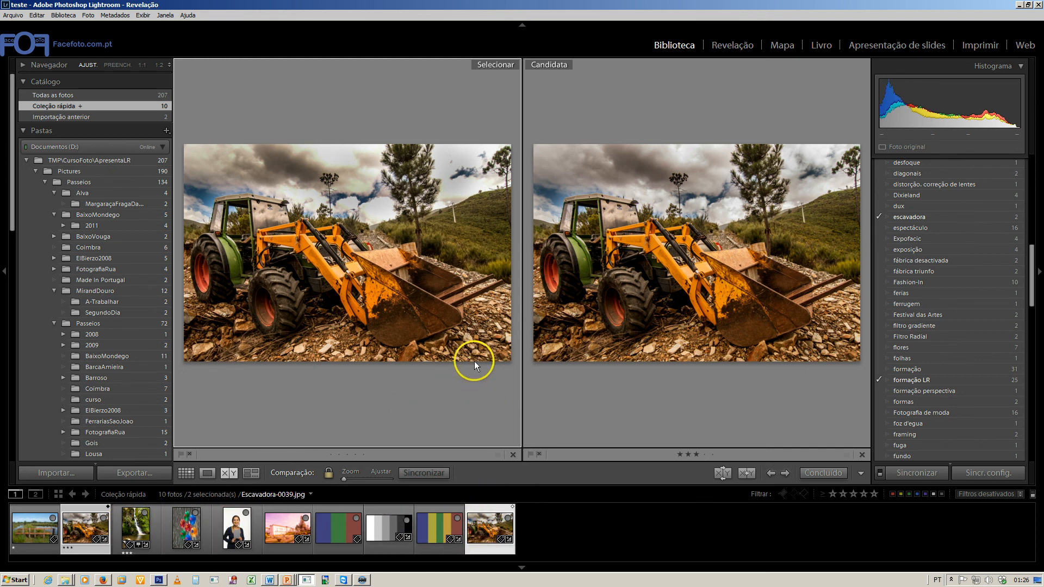
Step: Reopen the side-by-side comparison with _DSC0039.dng as the selected photo and Escavadora-0039.jpg as the candidate
{"action": "key", "text": "g"}
{"action": "left_click", "coordinate": [140, 528]}
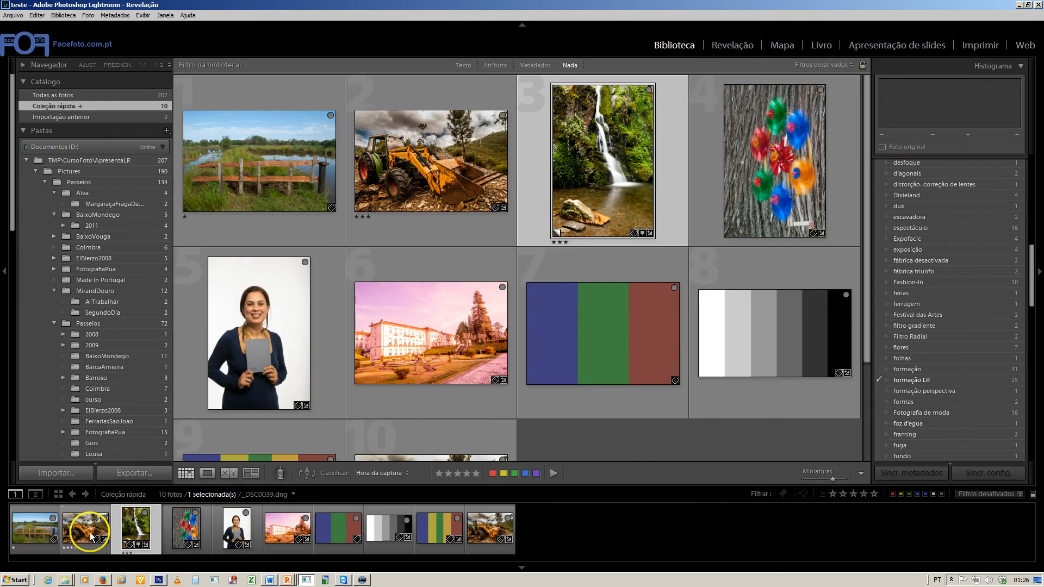
{"action": "left_click", "coordinate": [89, 536]}
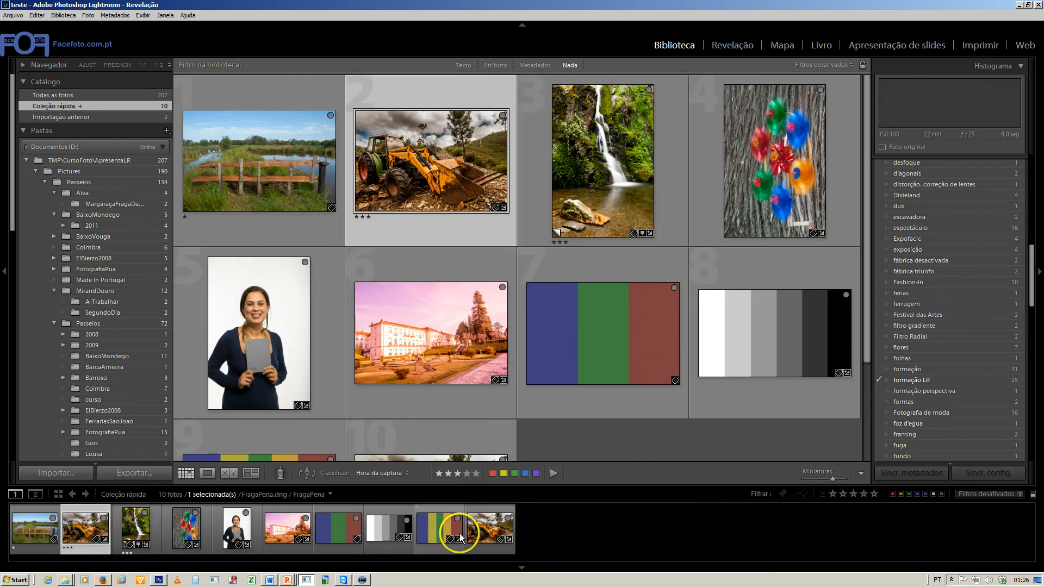
{"action": "left_click", "coordinate": [392, 456], "text": "ctrl"}
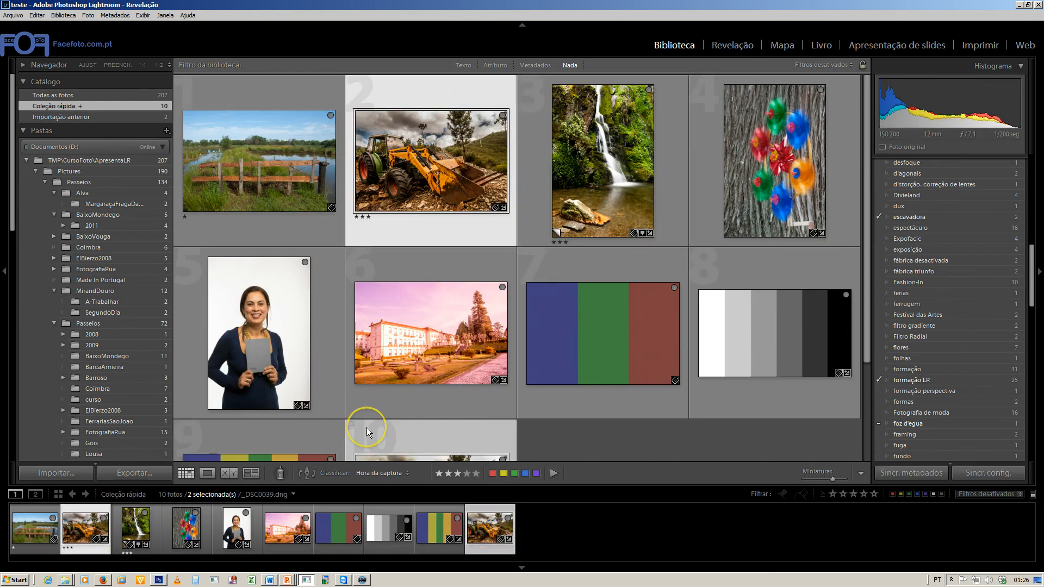
{"action": "key", "text": "c"}
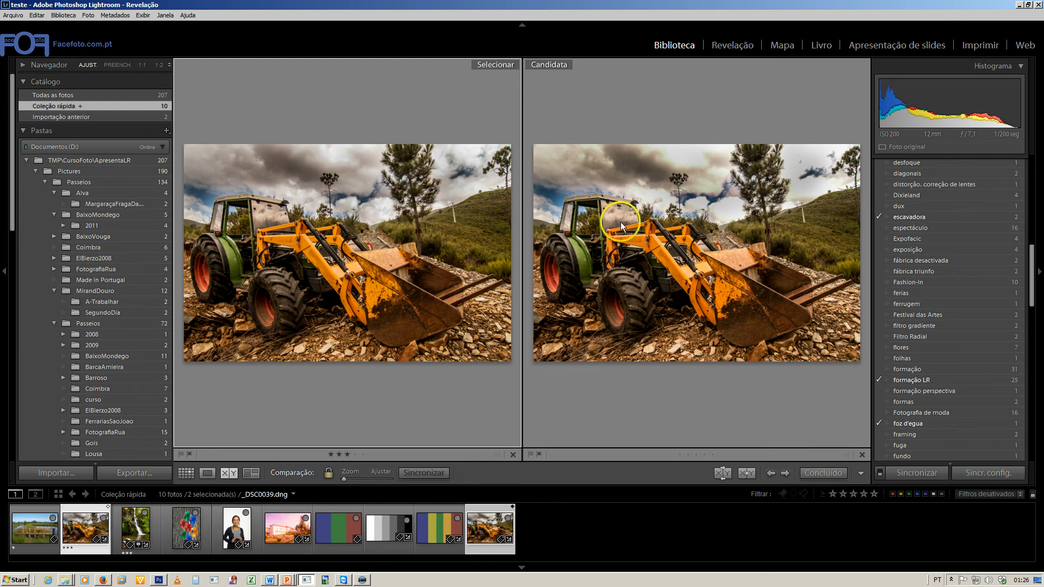
Step: Examine the clouds around the lone tree at 1:1 in the swapped comparison, and return to the fitted view
{"action": "left_click", "coordinate": [355, 182]}
{"action": "left_click_drag", "start_coordinate": [445, 195], "coordinate": [487, 273]}
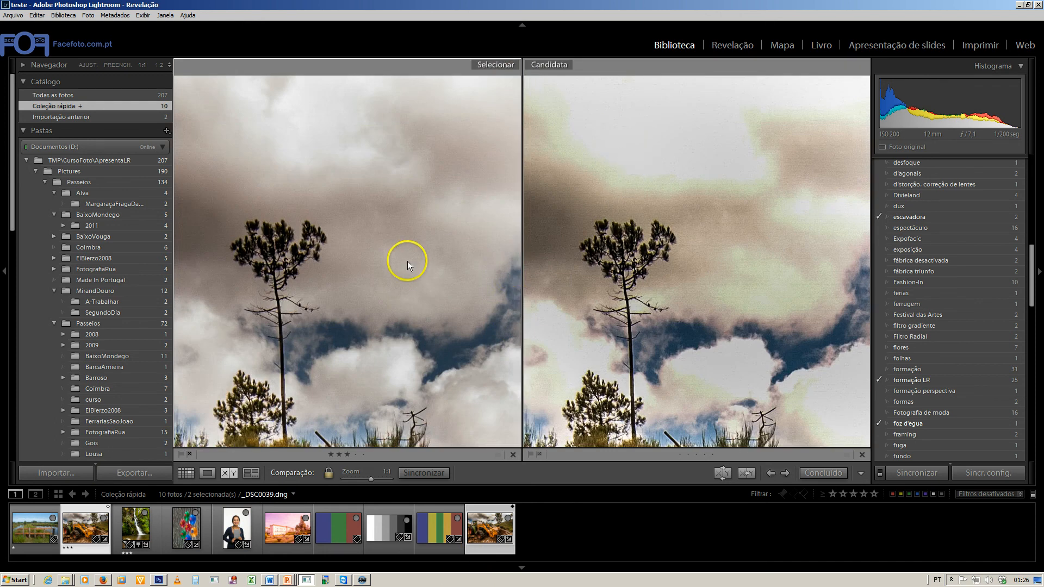
{"action": "left_click", "coordinate": [406, 275]}
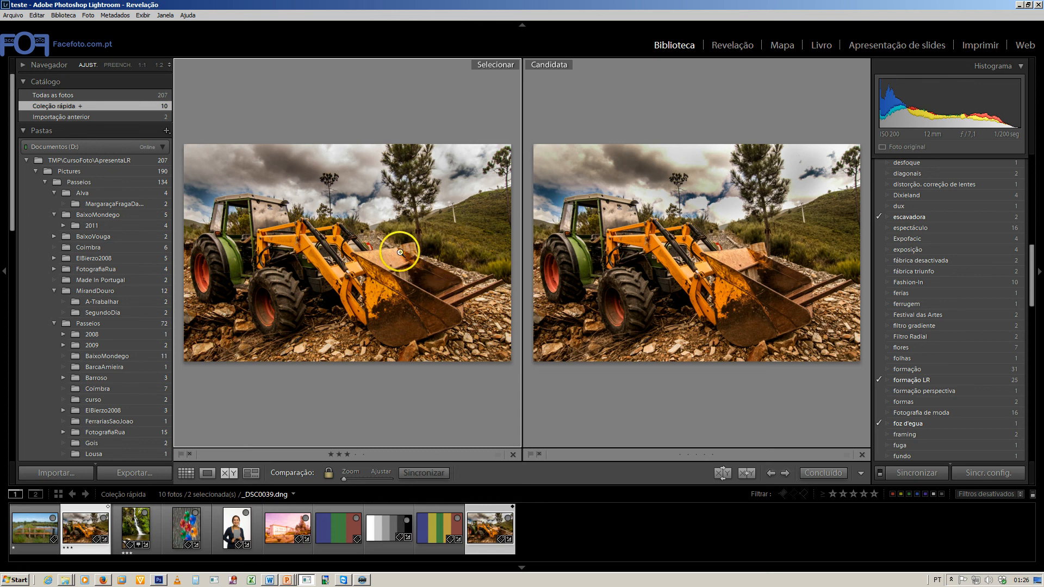
Step: Leave the comparison and display Escavadora-0039.jpg on its own in Loupe view
{"action": "key", "text": "g"}
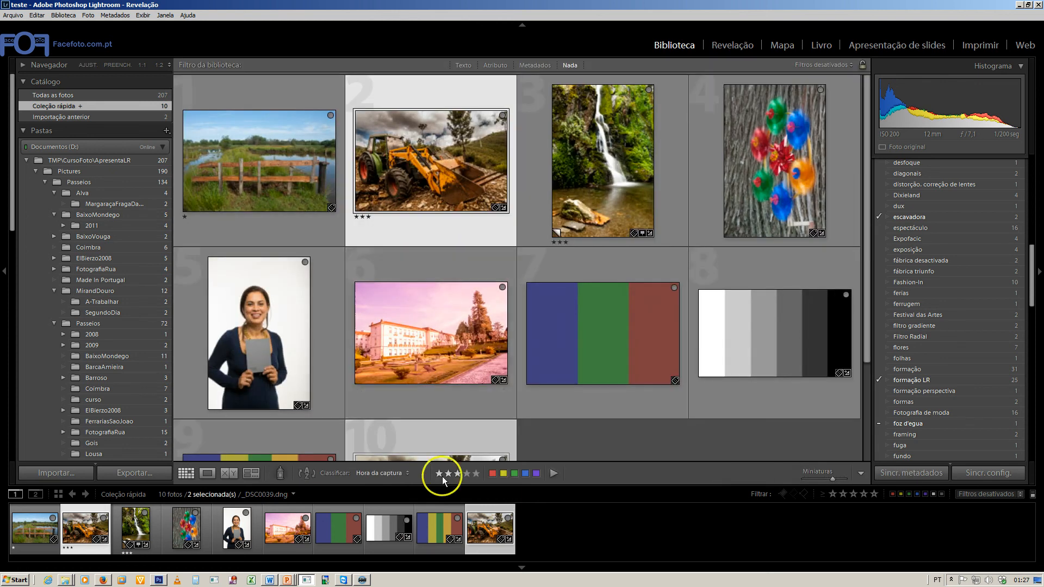
{"action": "left_click", "coordinate": [207, 475]}
{"action": "left_click", "coordinate": [489, 539]}
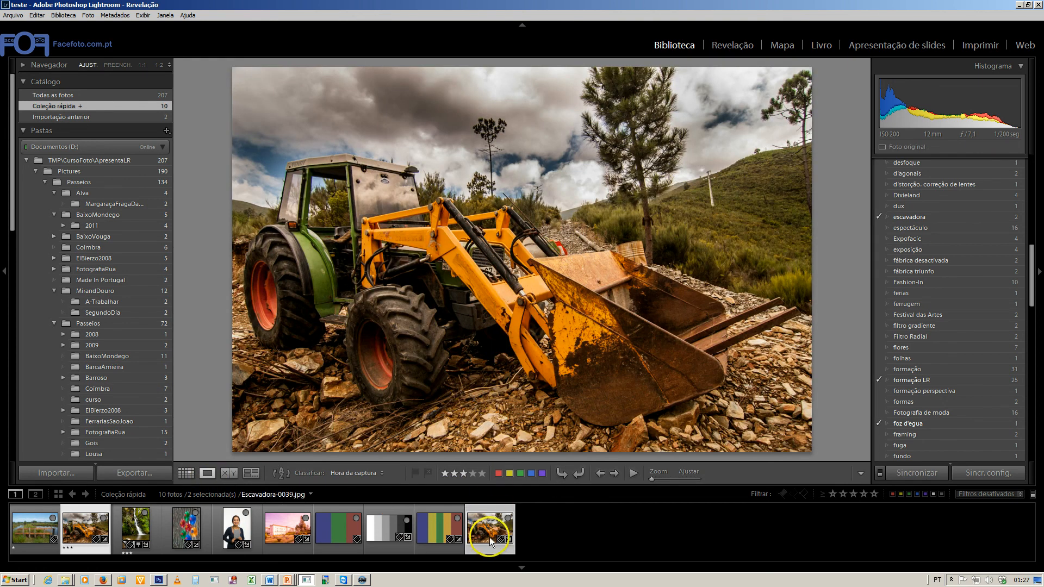
{"action": "left_click", "coordinate": [490, 535]}
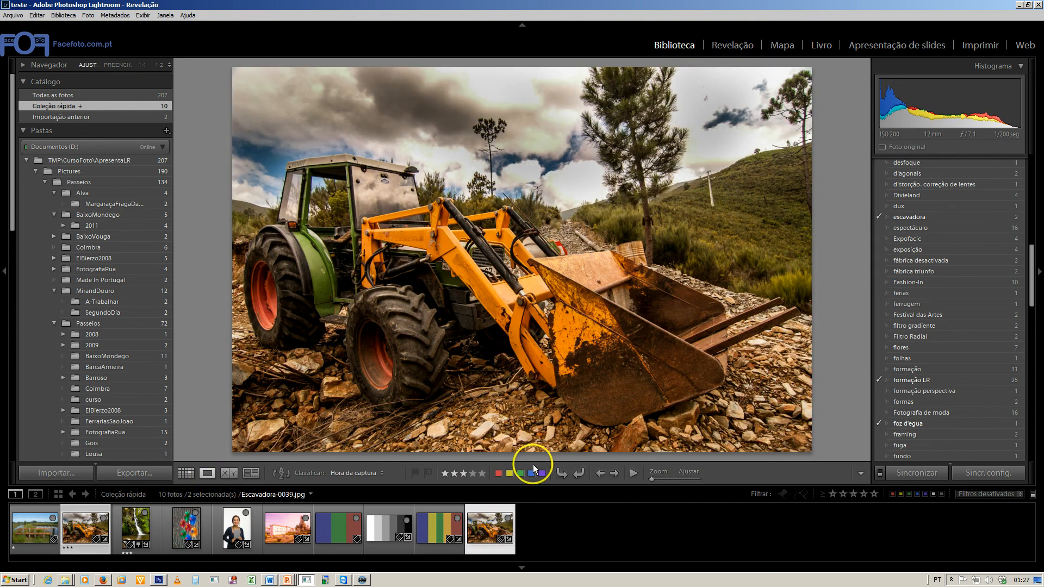